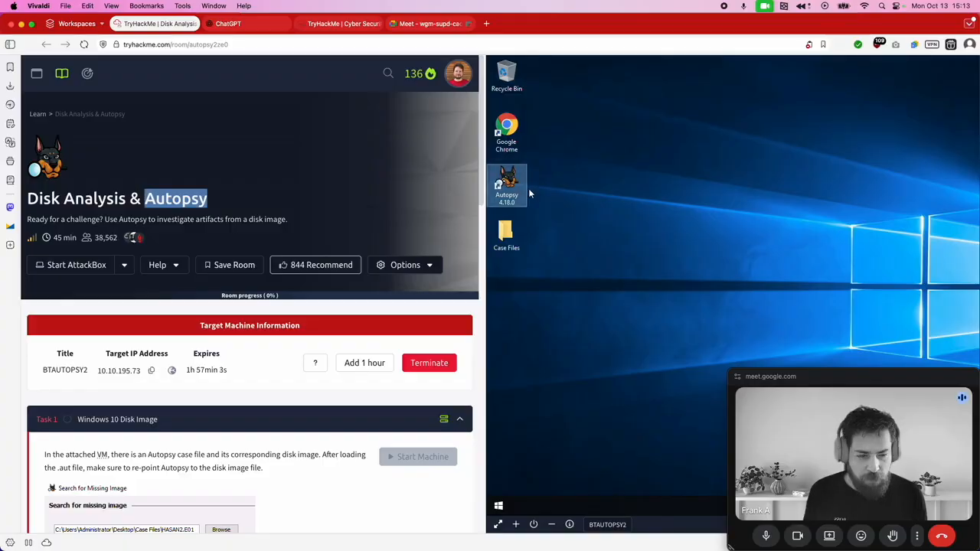
Step: Examine HASAN2.E01 and Tryhackme.aut in the desktop's Case Files folder, and read the room's task instructions and questions
click(366, 202)
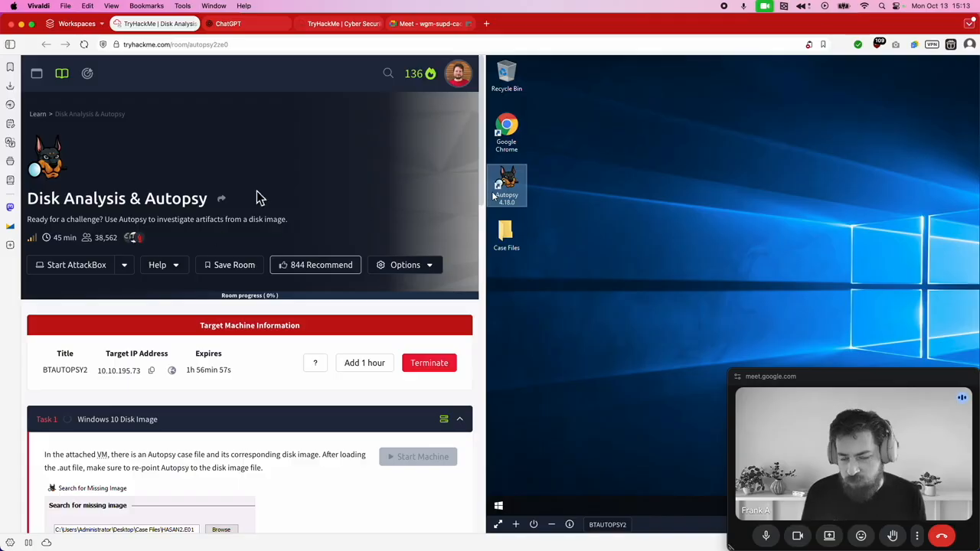
scroll(267, 188, down, 2)
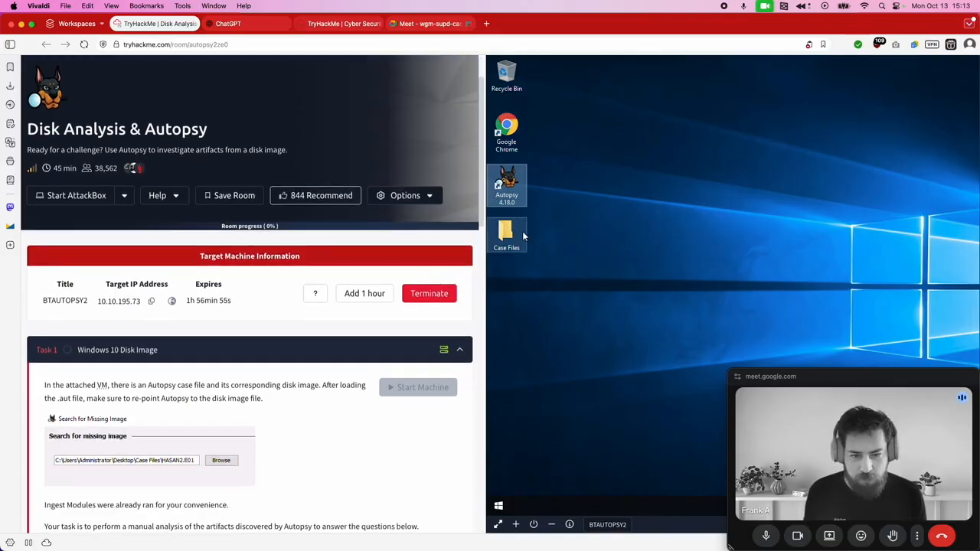
click(505, 240)
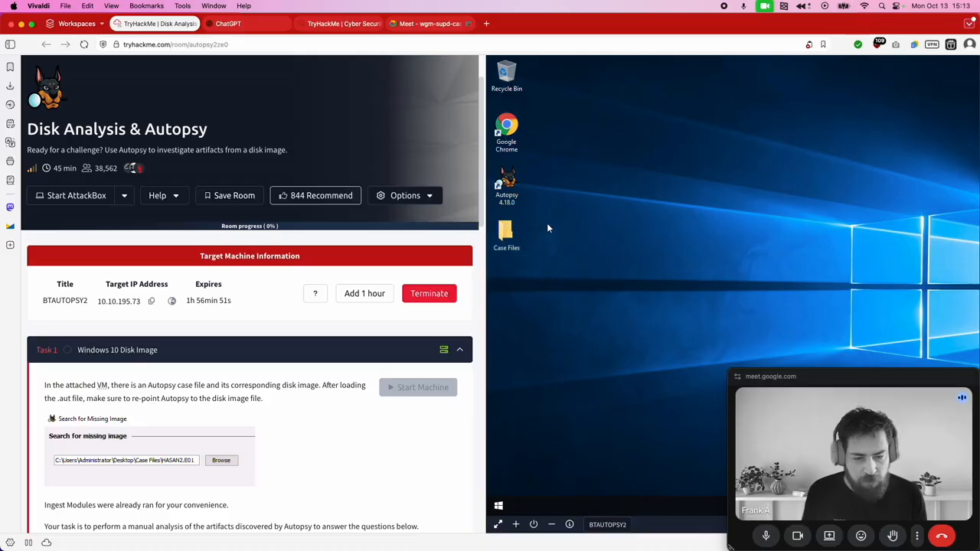
click(643, 271)
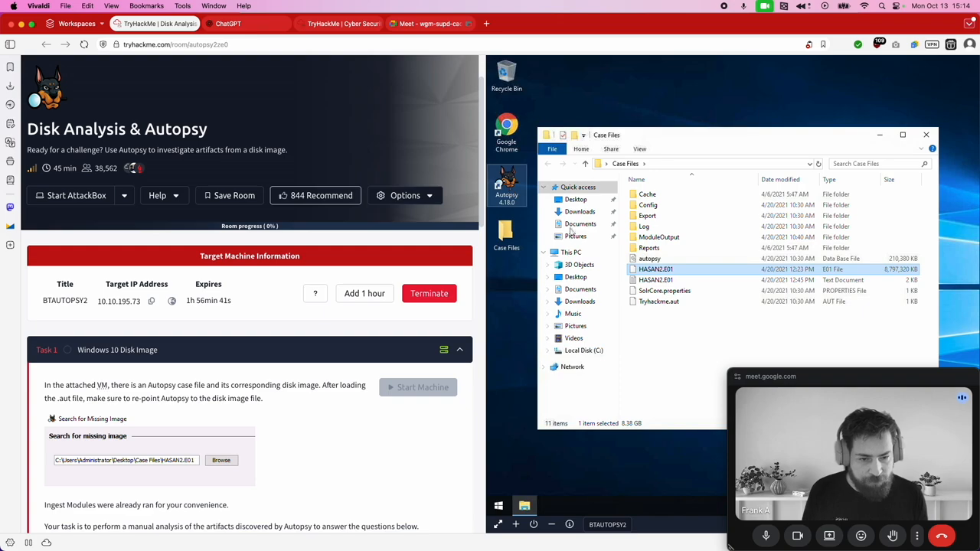
click(669, 304)
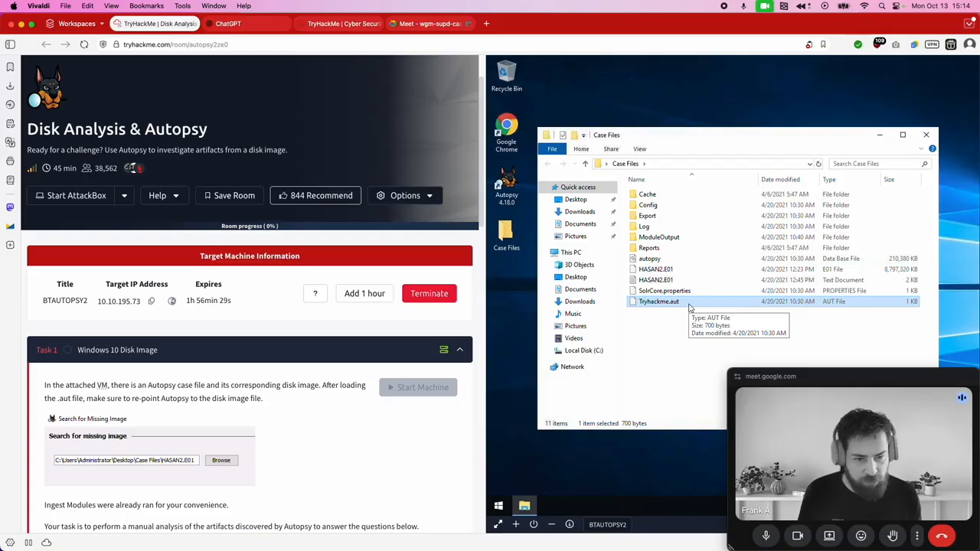
click(687, 269)
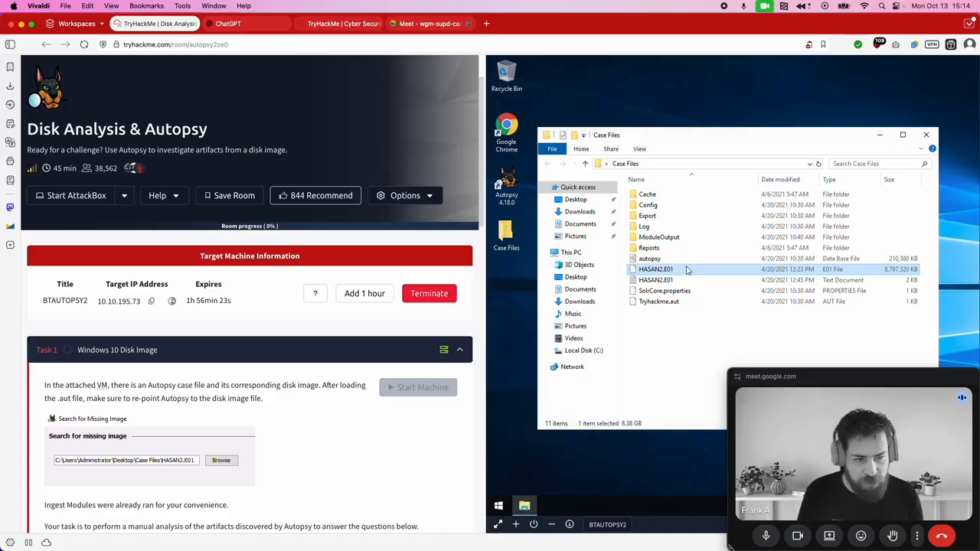
click(669, 303)
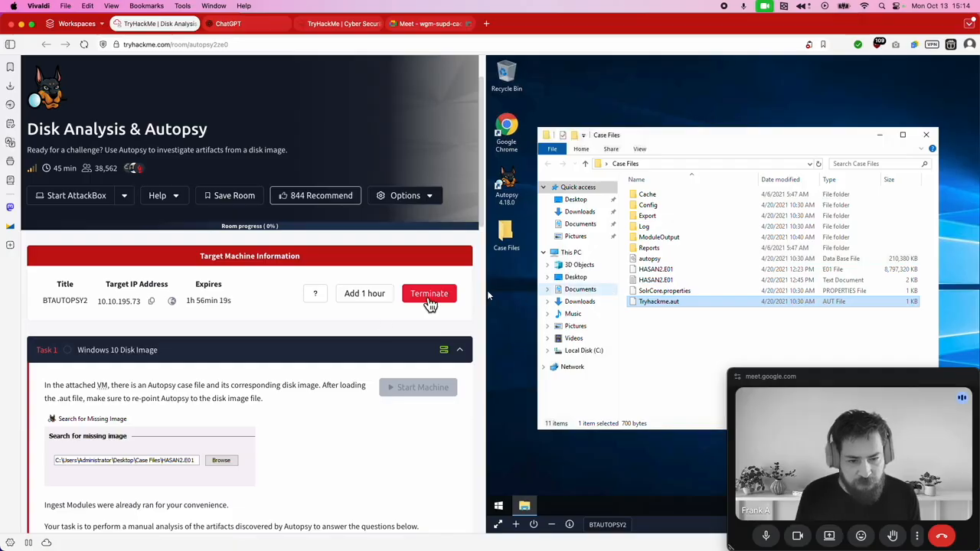
scroll(375, 327, down, 4)
scroll(375, 328, down, 4)
scroll(375, 328, up, 8)
scroll(373, 319, down, 5)
scroll(374, 316, down, 10)
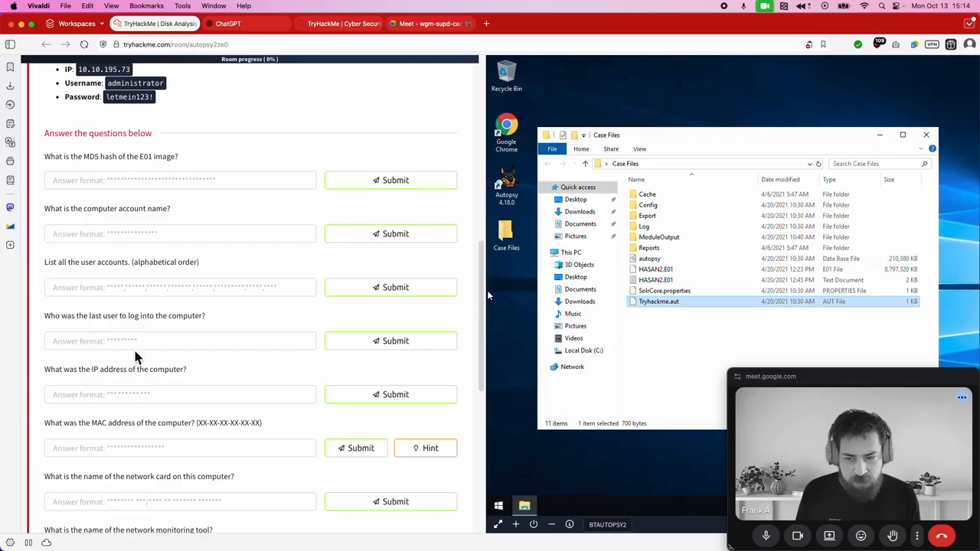
Step: Close the Case Files window and launch Autopsy 4.18.0 from the desktop
click(926, 135)
click(509, 187)
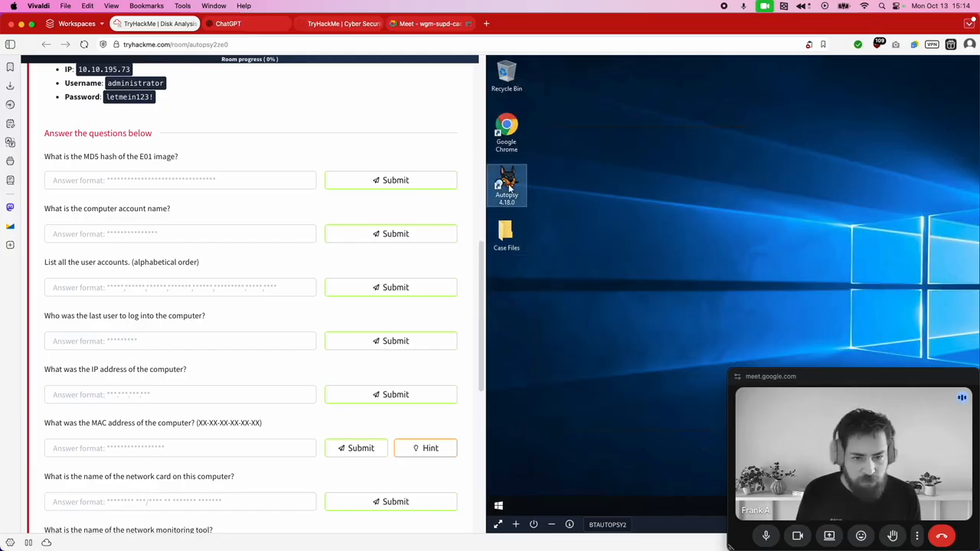
double_click(513, 180)
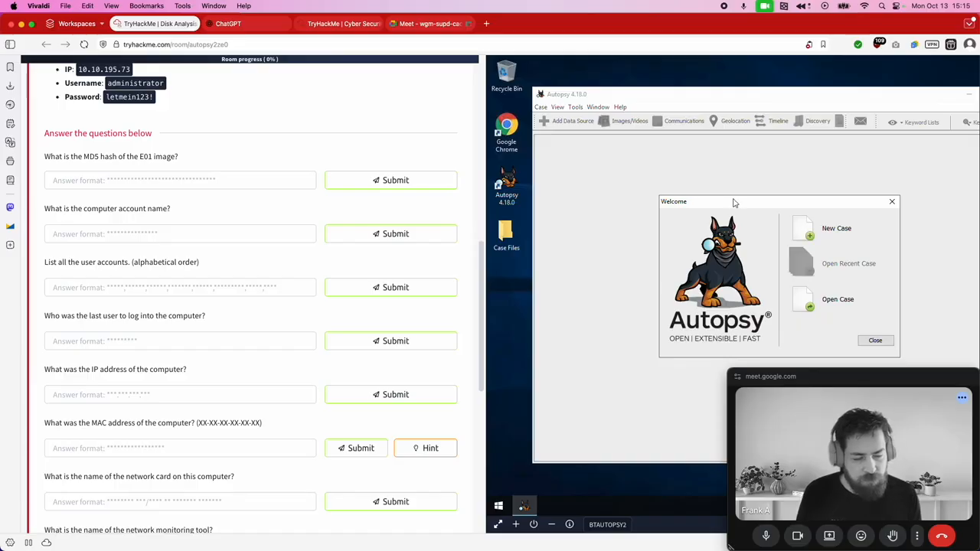
Step: Start a new single-user case named c11 with the Administrator's Desktop as its base directory
drag(749, 208, 721, 197)
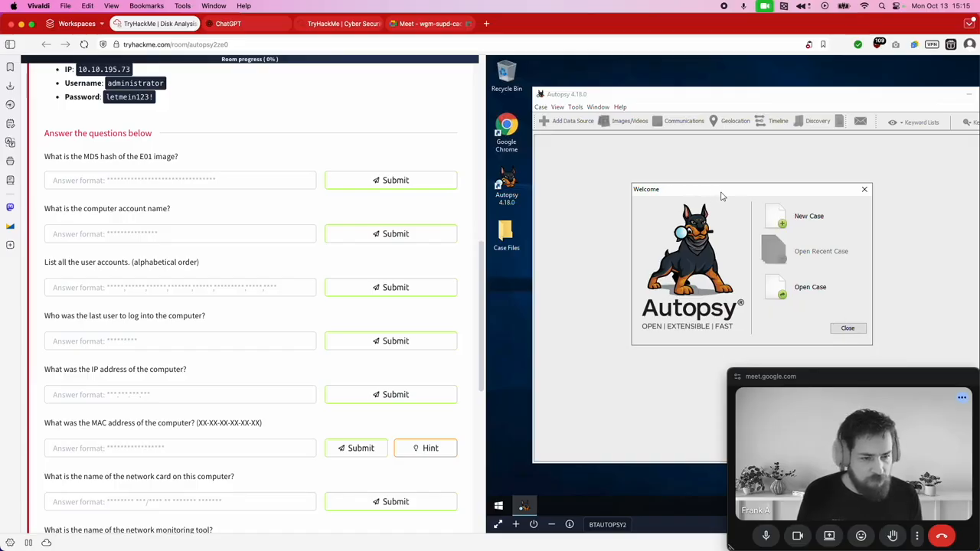
click(781, 222)
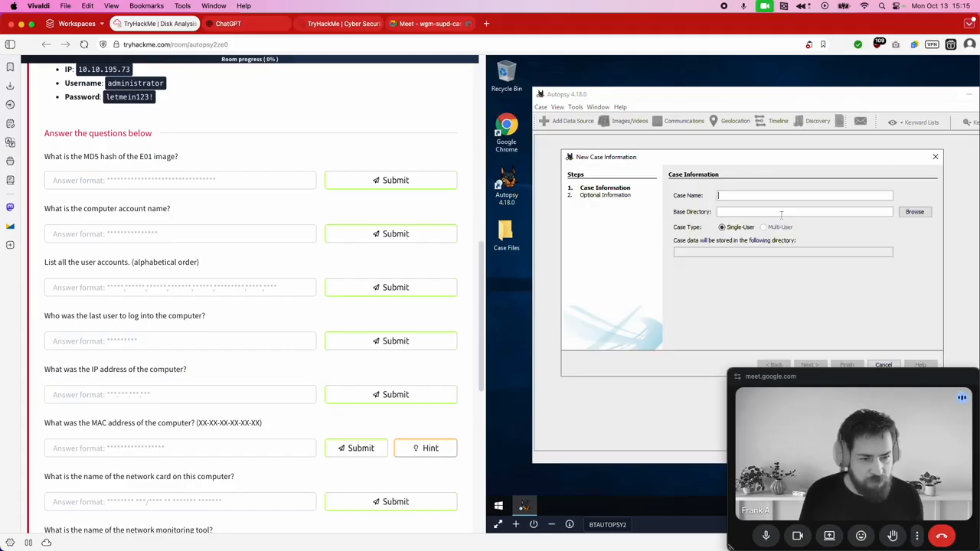
text(c1)
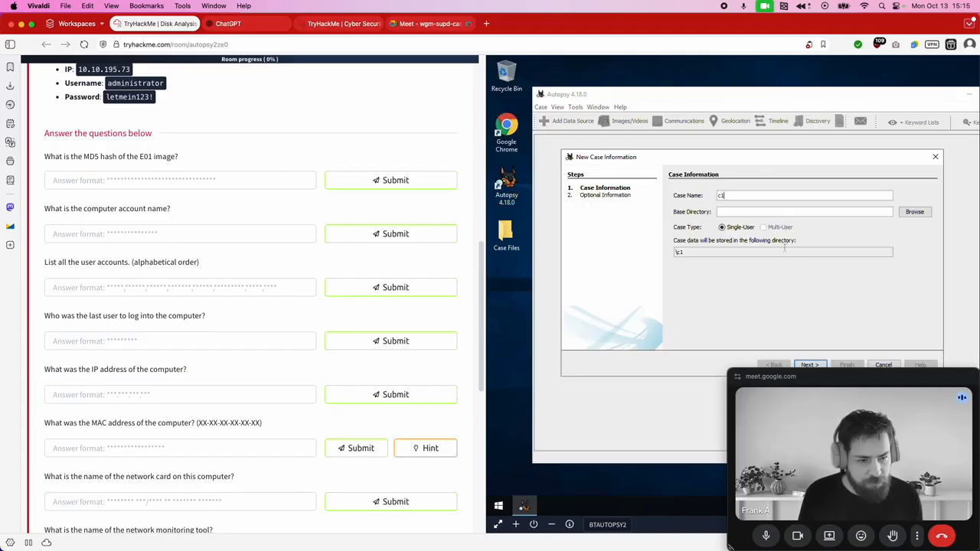
click(810, 365)
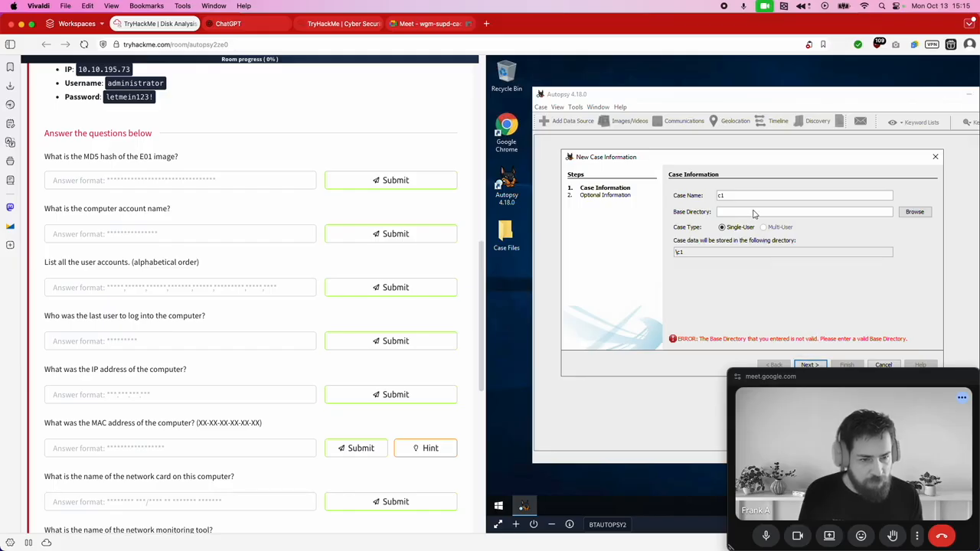
text(1)
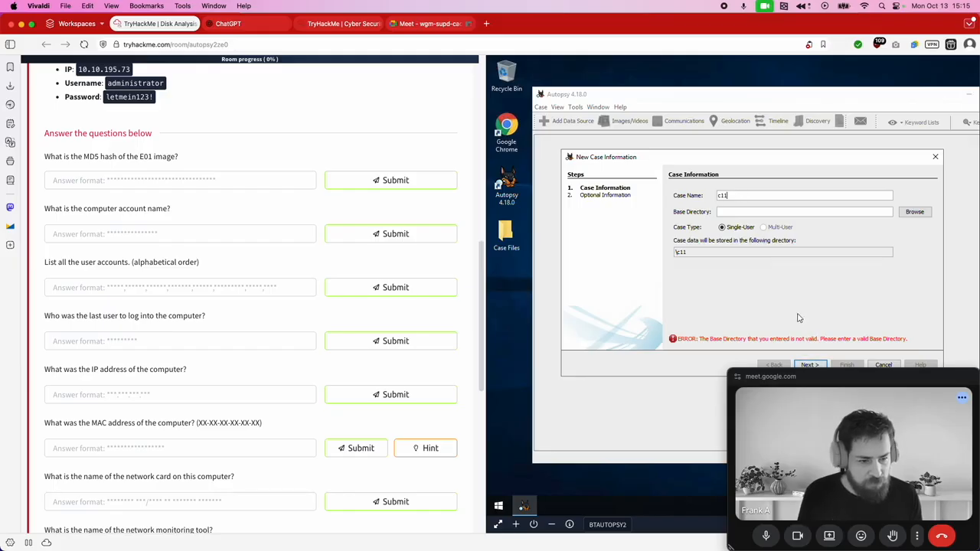
click(916, 213)
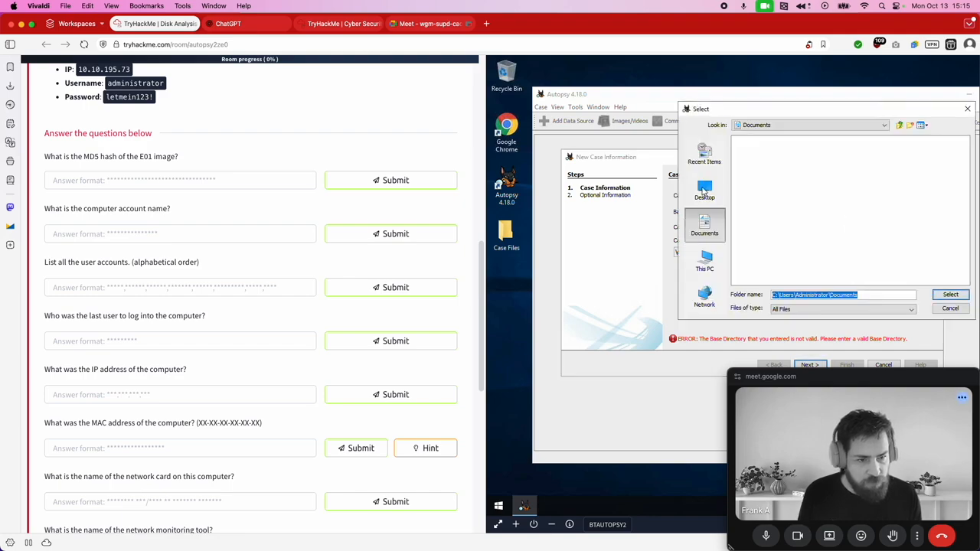
click(704, 191)
click(950, 294)
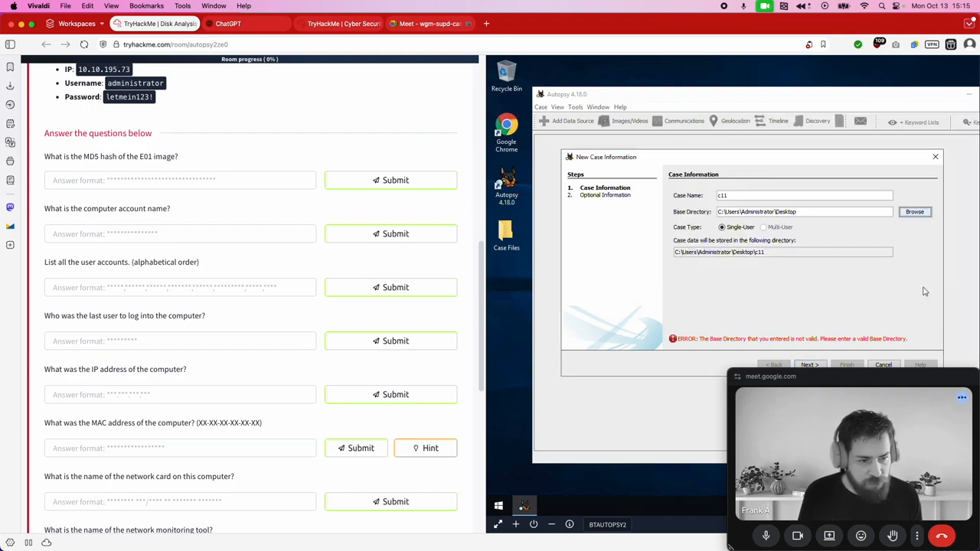
Step: Set the case number to c1 and finish creating the new case
click(810, 365)
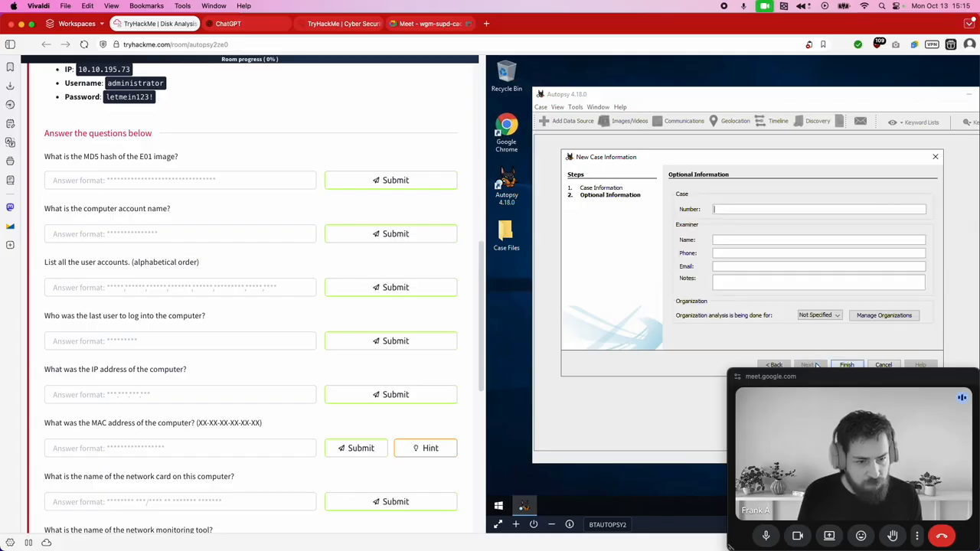
text(c1)
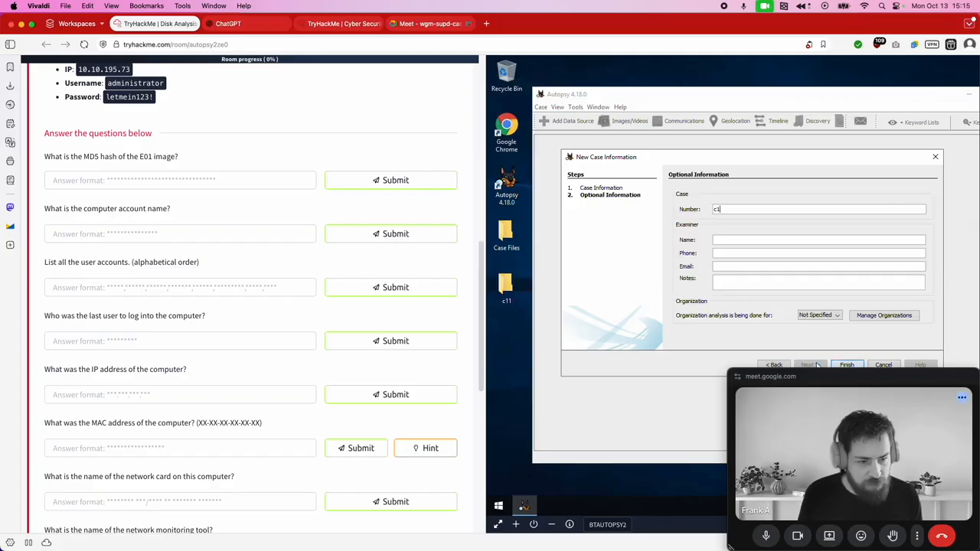
click(847, 364)
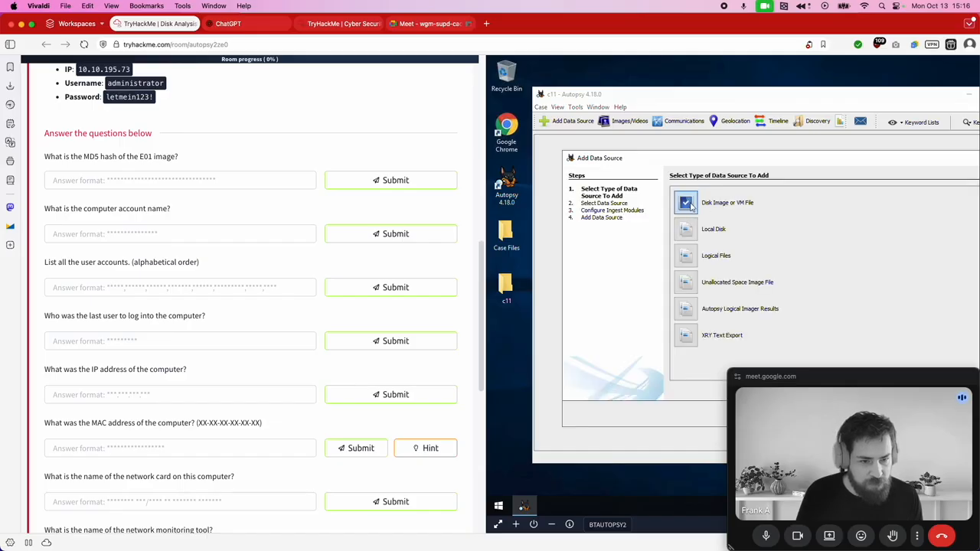
drag(730, 157, 682, 74)
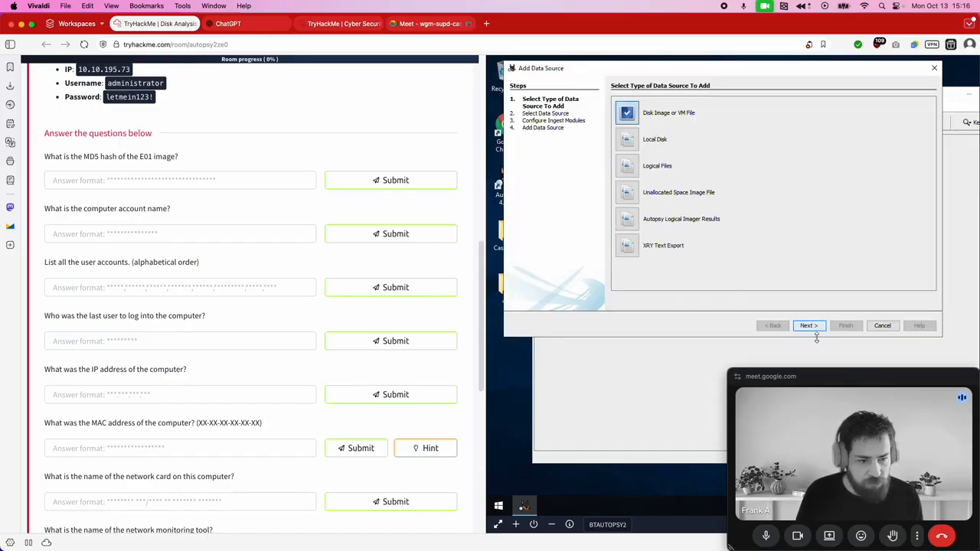
click(809, 326)
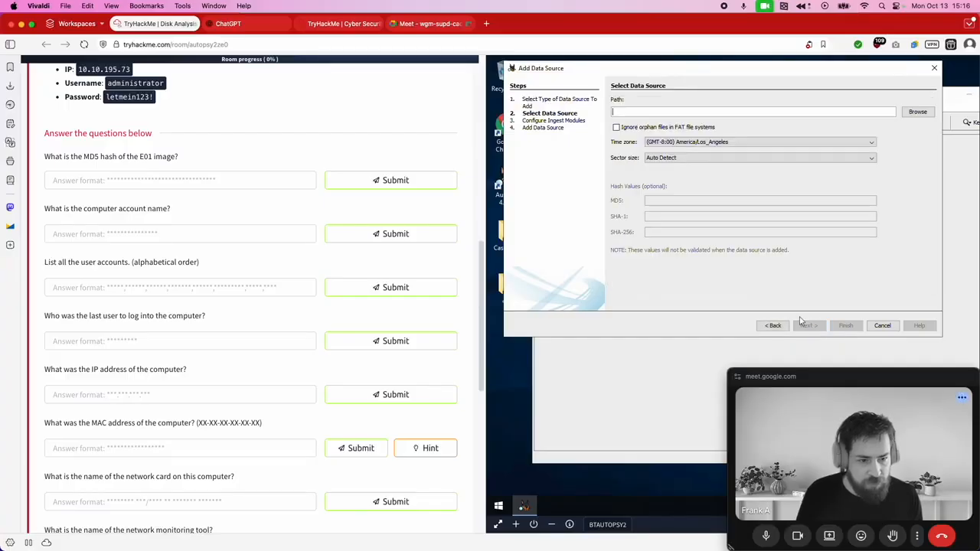
click(919, 112)
click(652, 171)
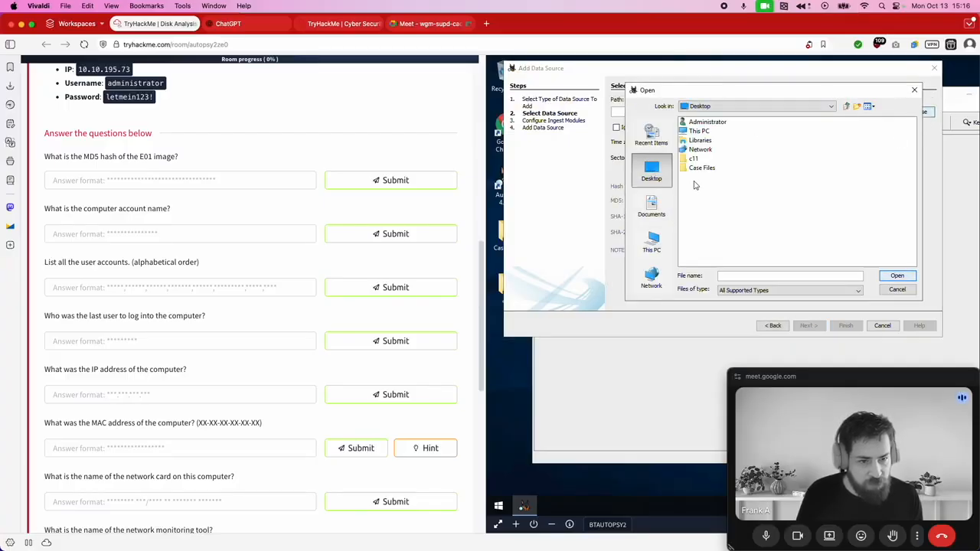
double_click(702, 169)
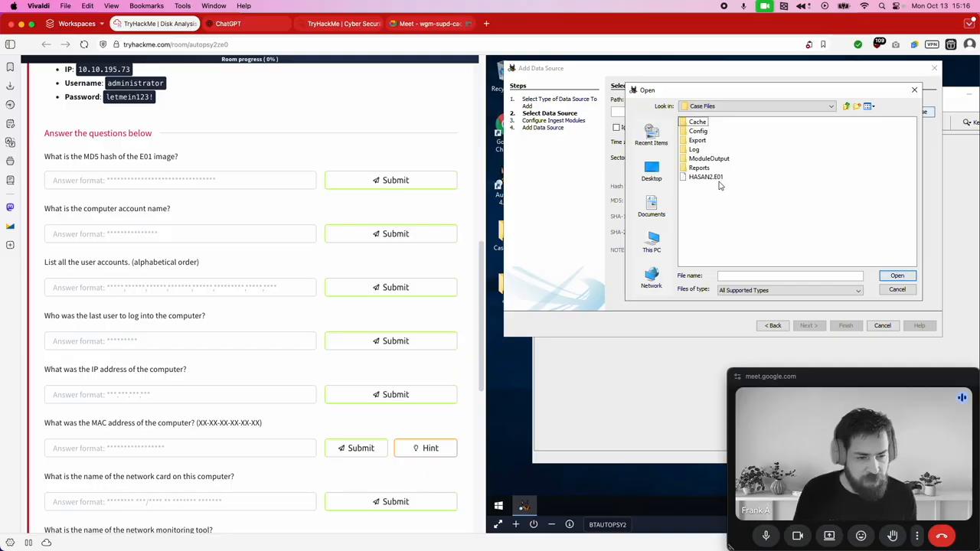
click(889, 290)
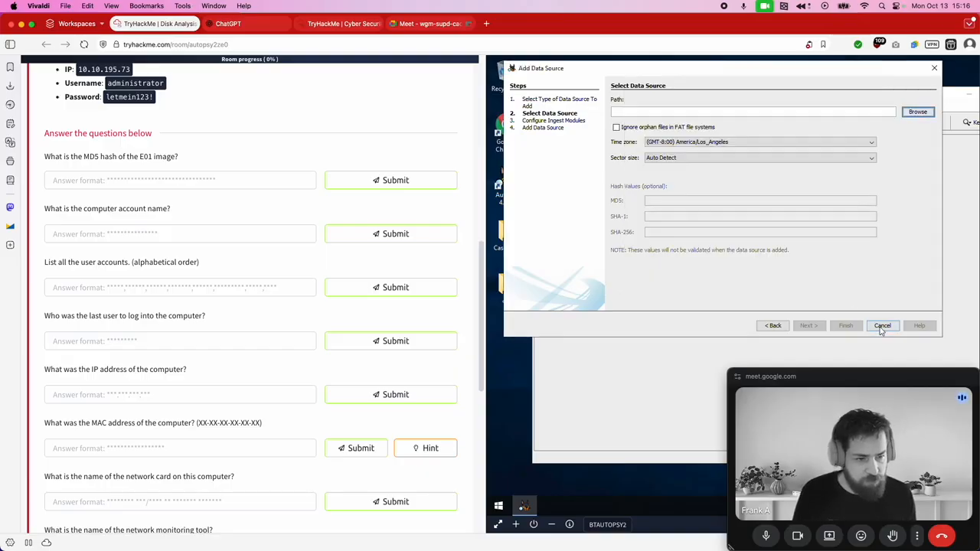
click(882, 326)
Step: Open the existing case Tryhackme.aut from the Case Files folder on the Desktop
click(541, 107)
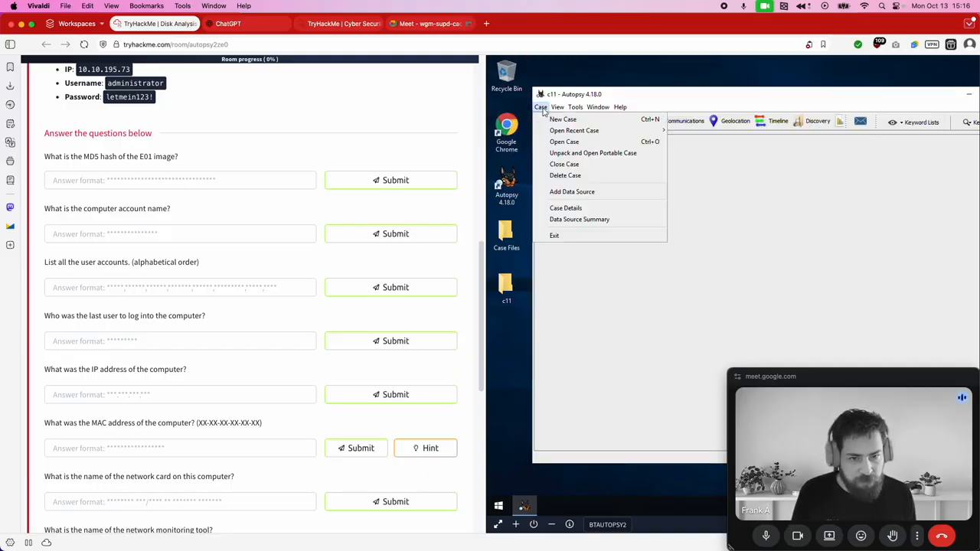
click(574, 146)
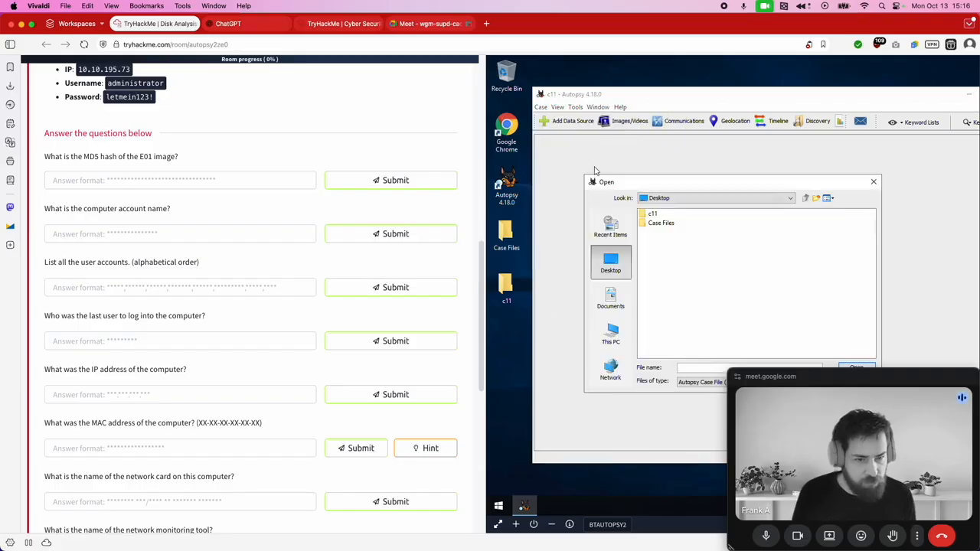
double_click(660, 223)
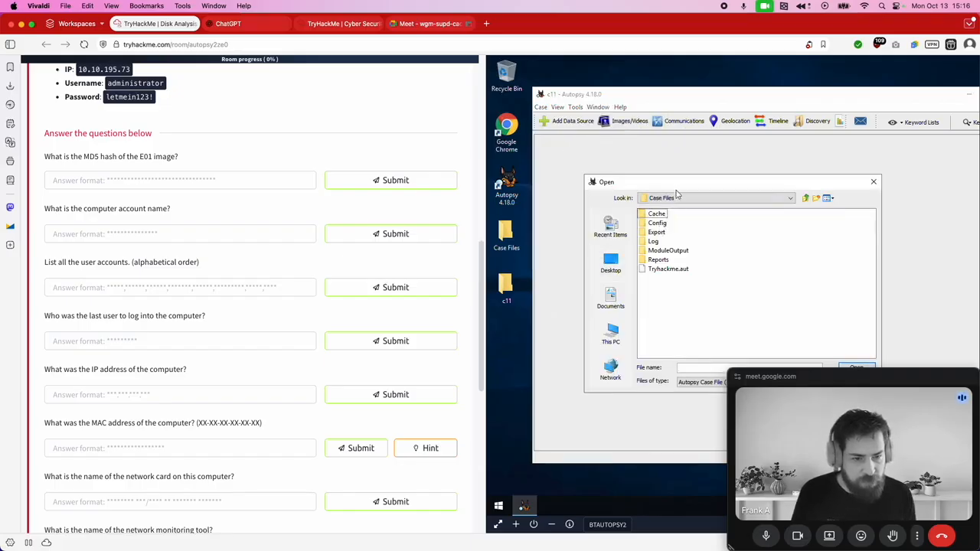
drag(672, 182, 652, 124)
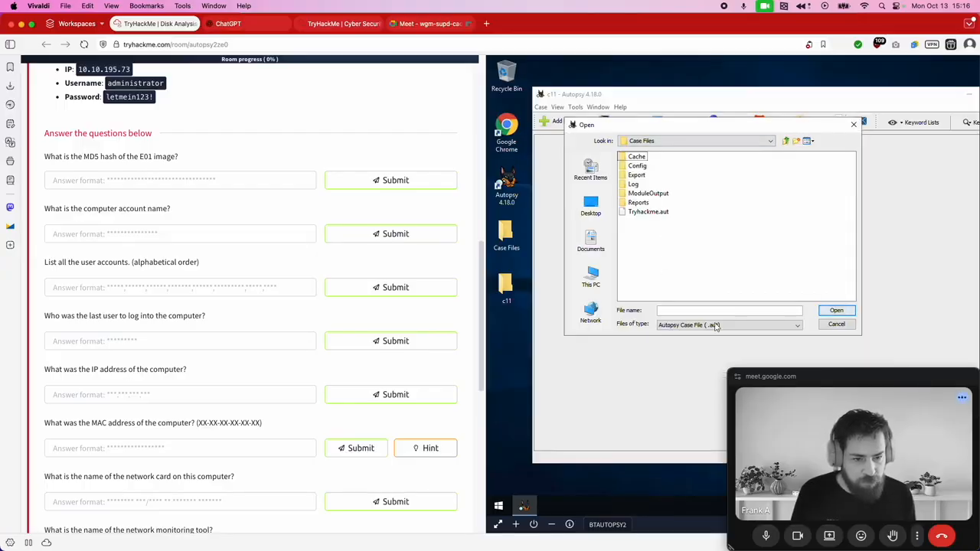
click(635, 213)
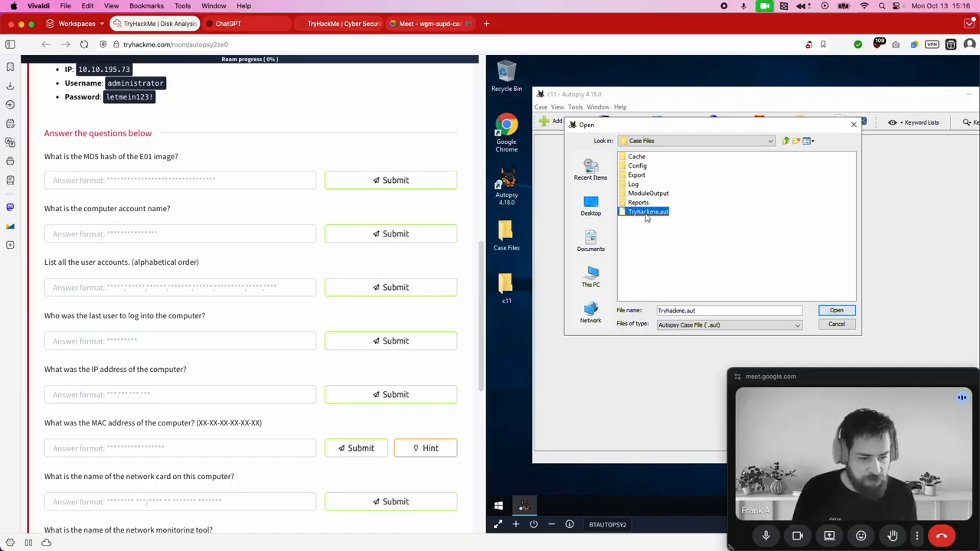
click(835, 310)
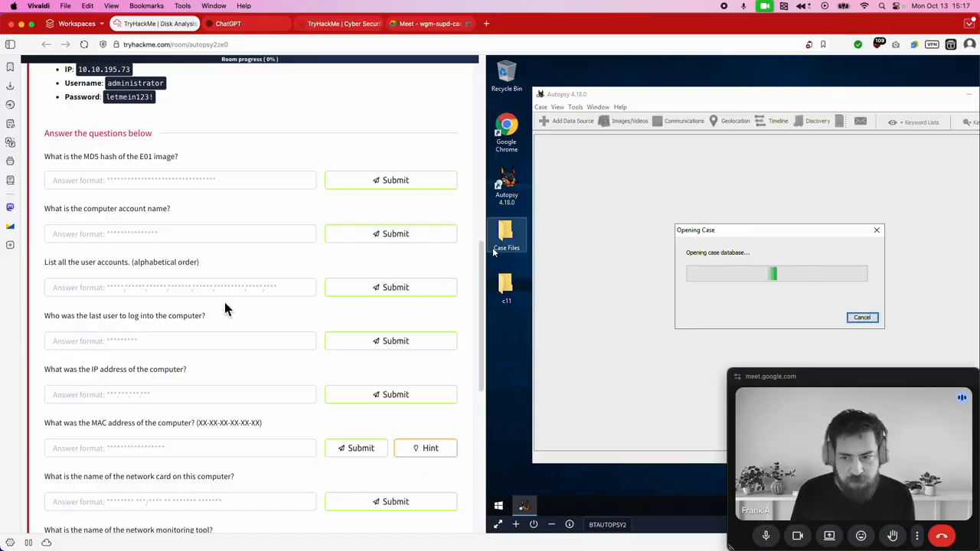
Step: Locate the case's missing image as HASAN2.E01 in the Desktop's Case Files folder and link it to the case
scroll(223, 299, down, 6)
scroll(224, 299, up, 3)
scroll(225, 304, up, 4)
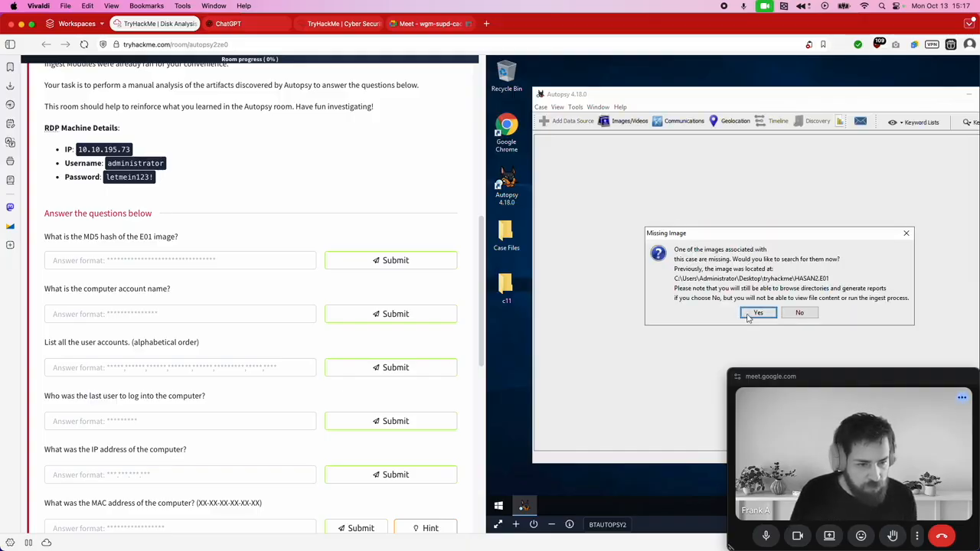
click(757, 313)
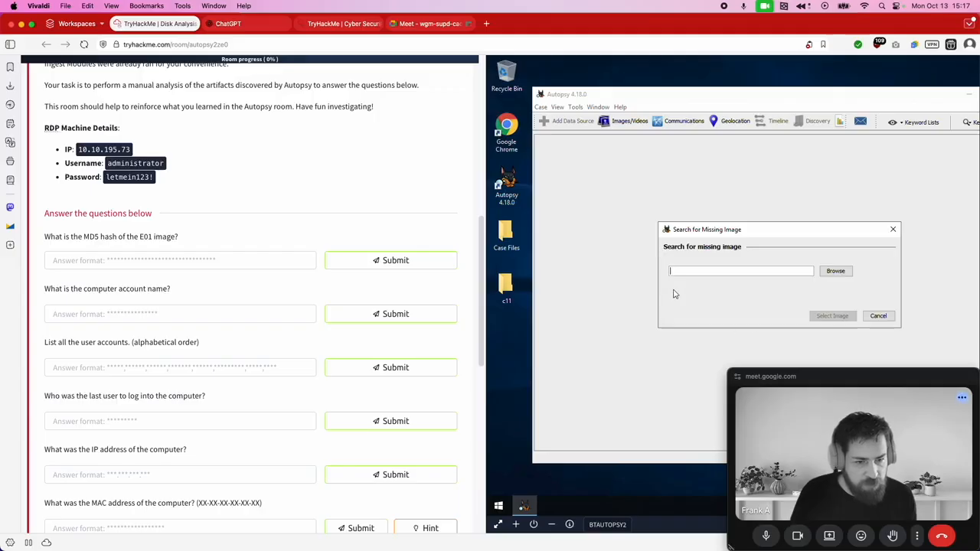
click(841, 276)
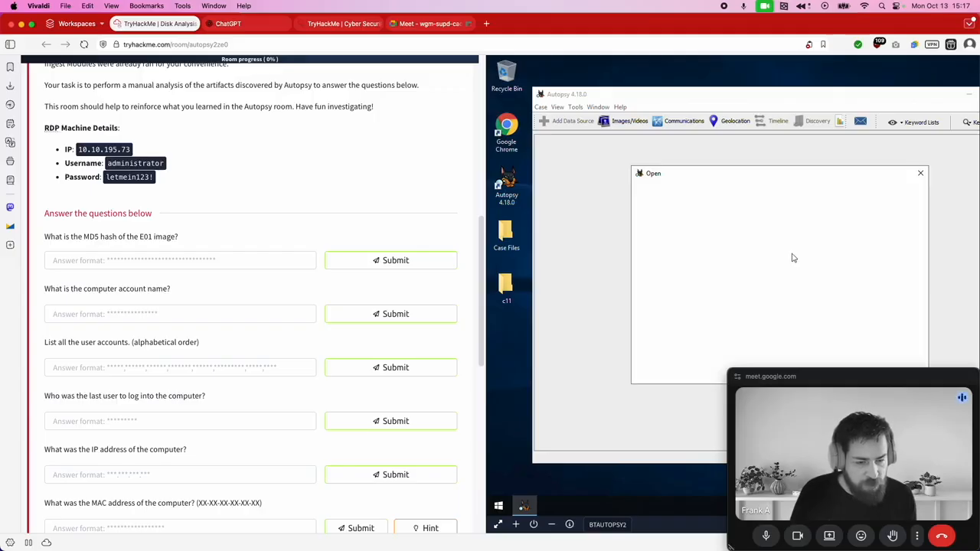
click(713, 255)
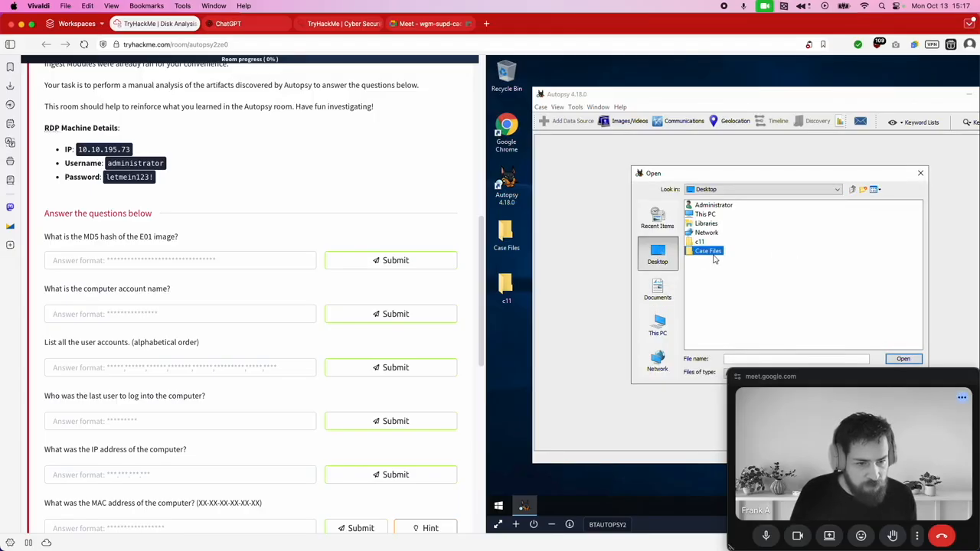
double_click(713, 255)
click(711, 262)
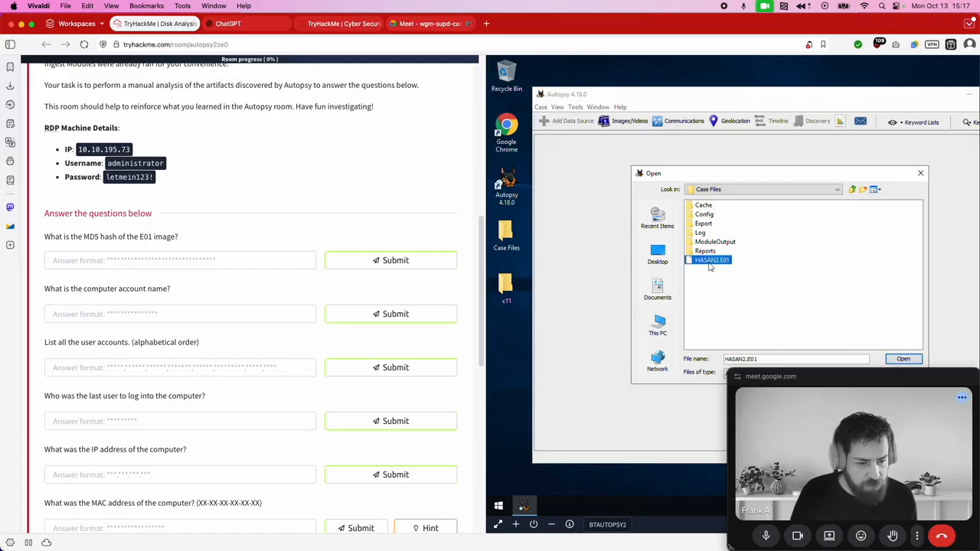
click(908, 362)
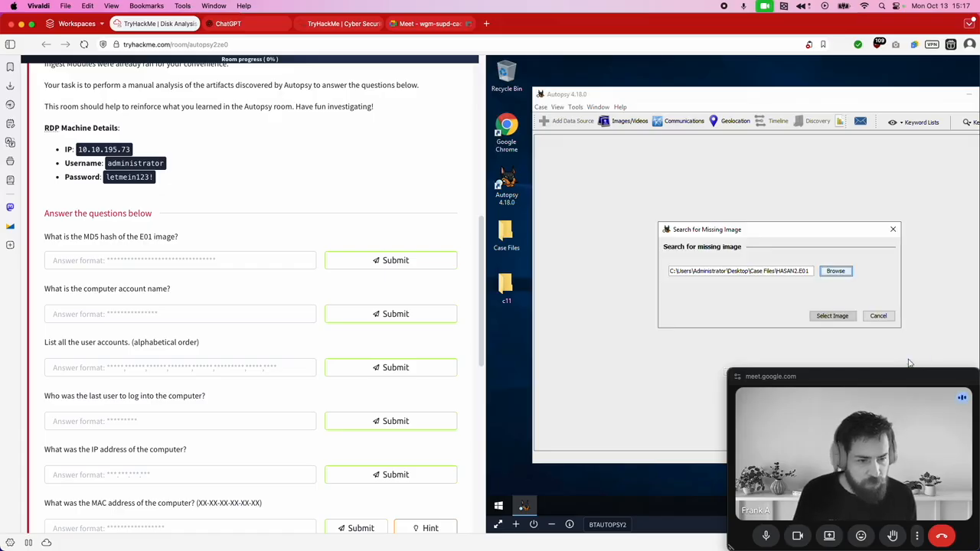
click(831, 320)
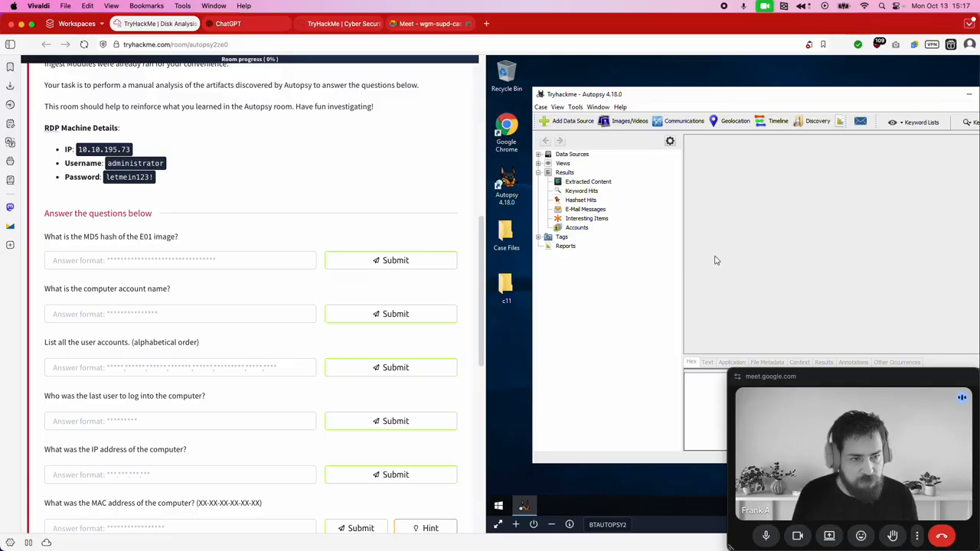
Step: Maximize the case window, expand the extracted content, and examine the Data Sources and Operating System Information listings
double_click(818, 97)
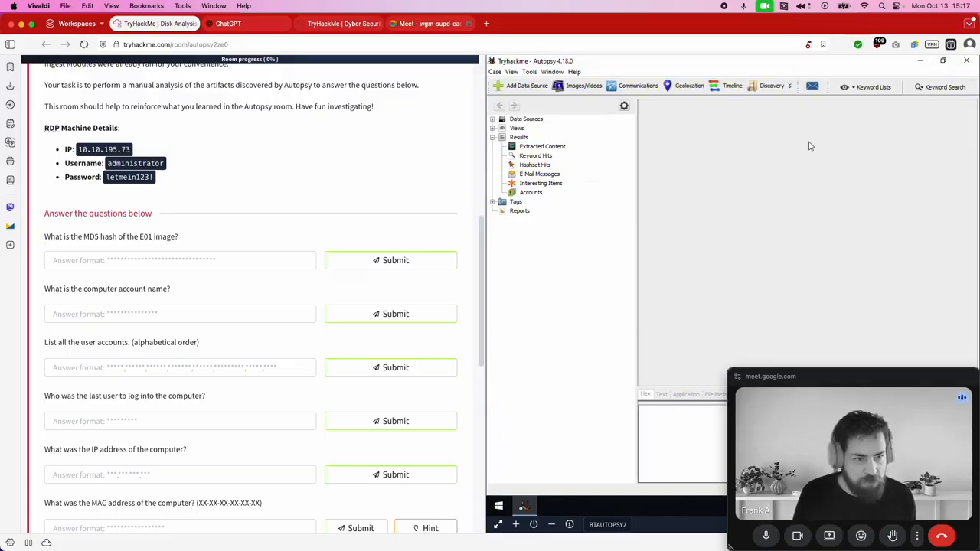
double_click(517, 148)
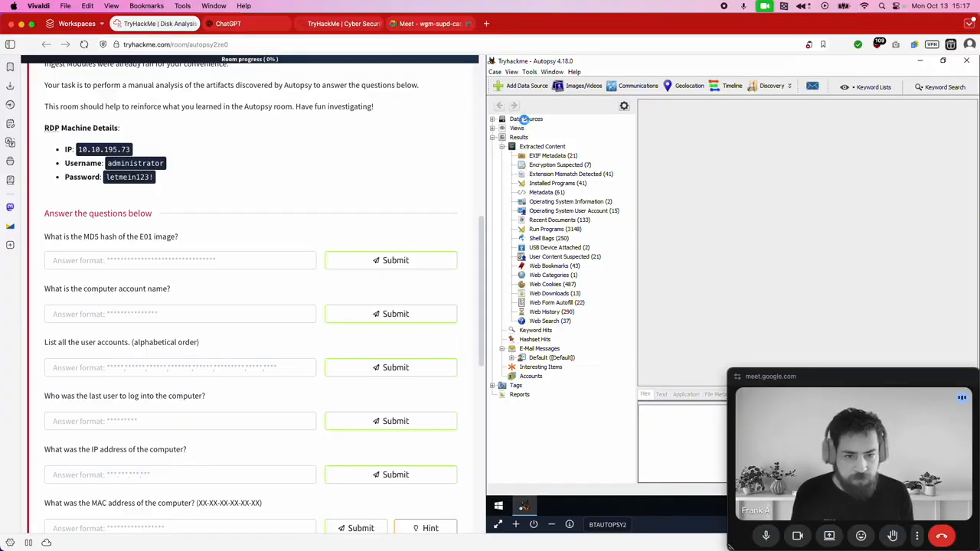
click(529, 121)
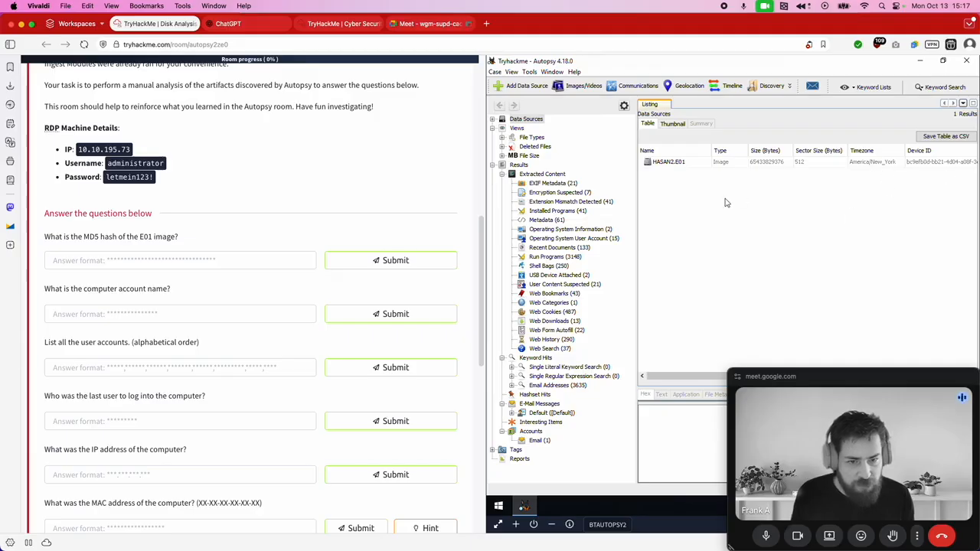
drag(672, 377, 610, 360)
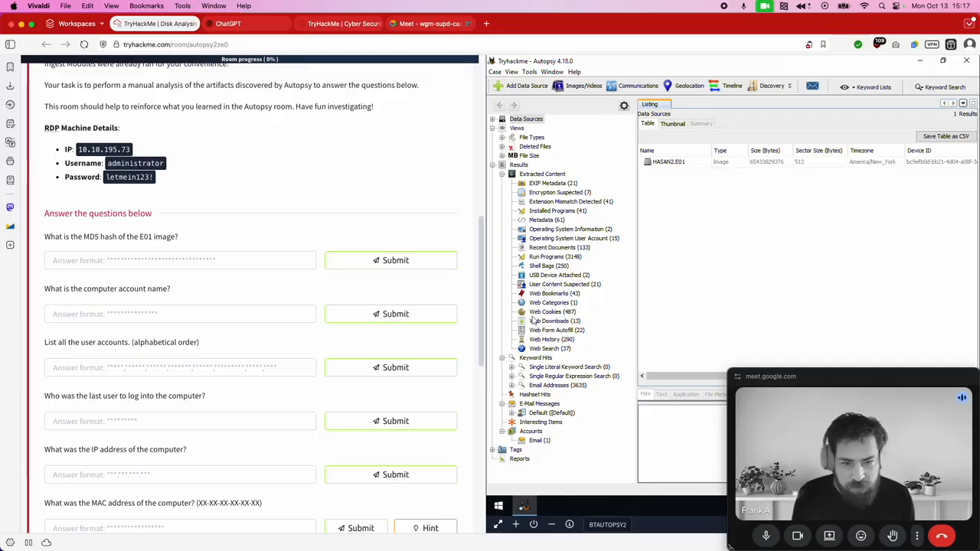
click(551, 230)
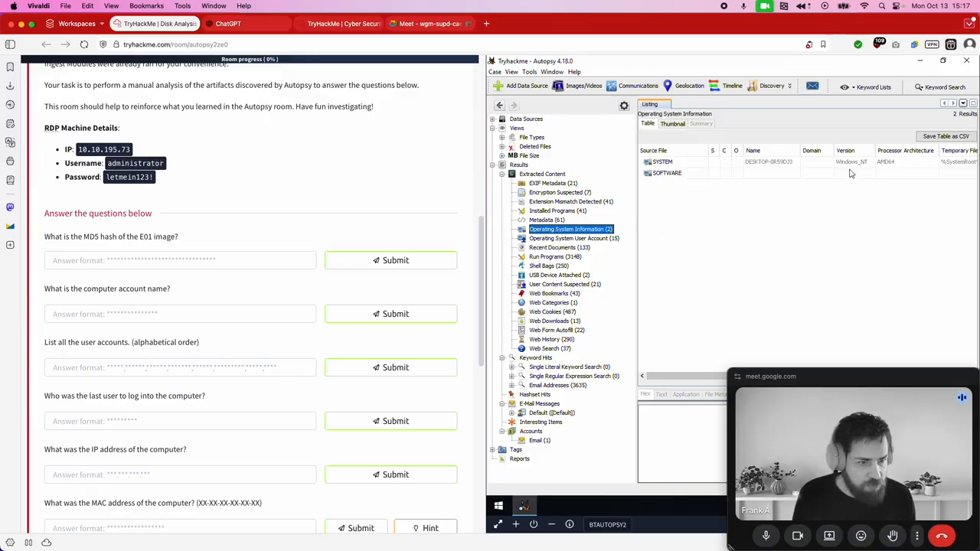
drag(691, 376, 643, 373)
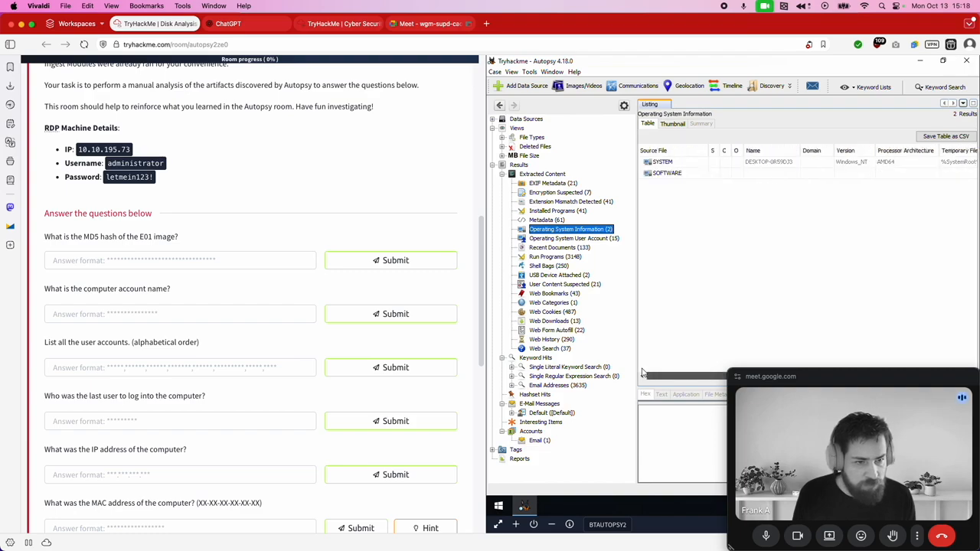
Step: Sort the operating system user accounts by username and submit the eight non-built-in usernames, comma-separated, as the user accounts answer
click(567, 239)
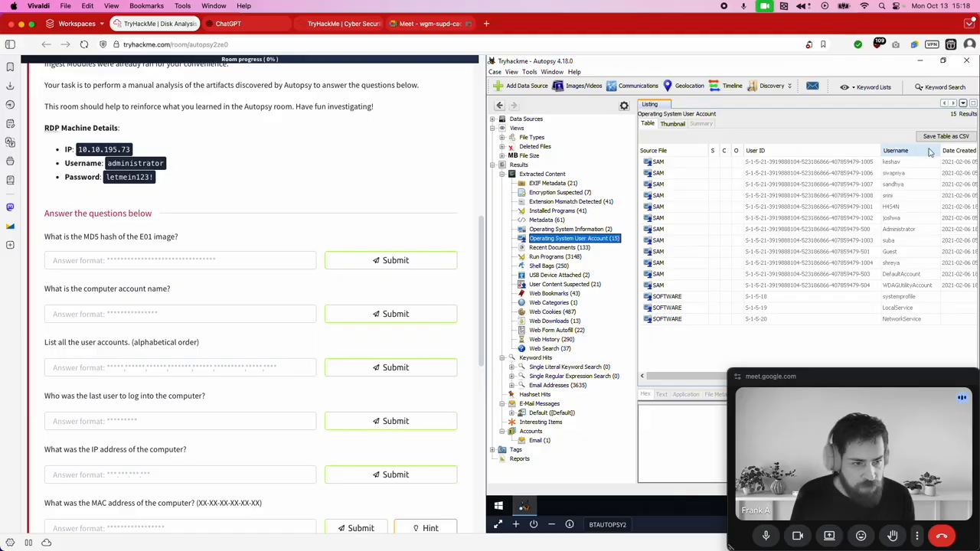
click(903, 154)
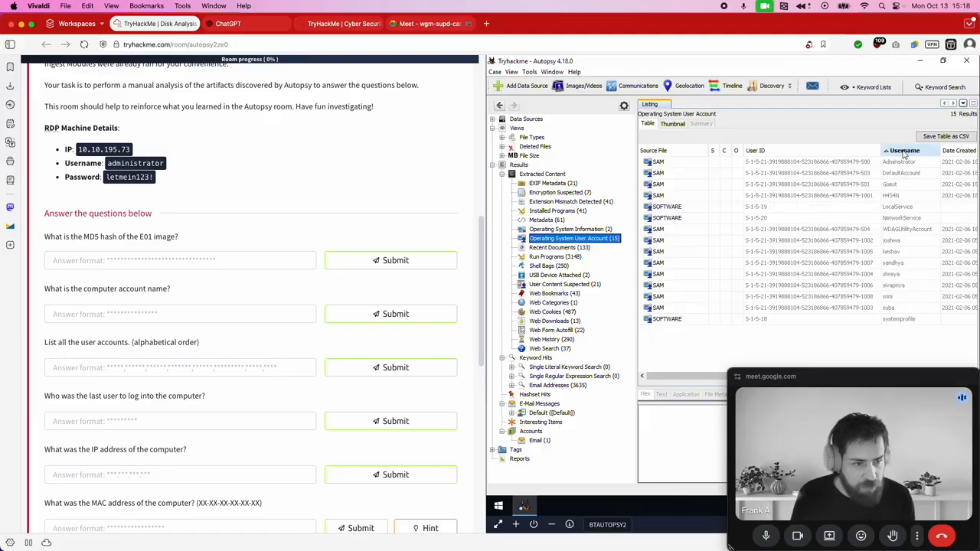
click(196, 375)
text(H4S4N,joshw)
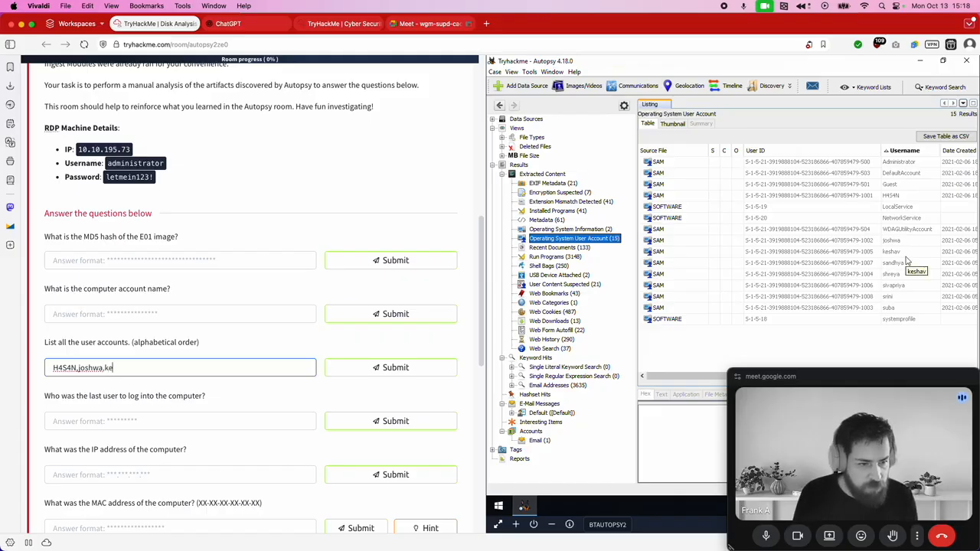
text(a,shreya,sivapriya,srini,suba)
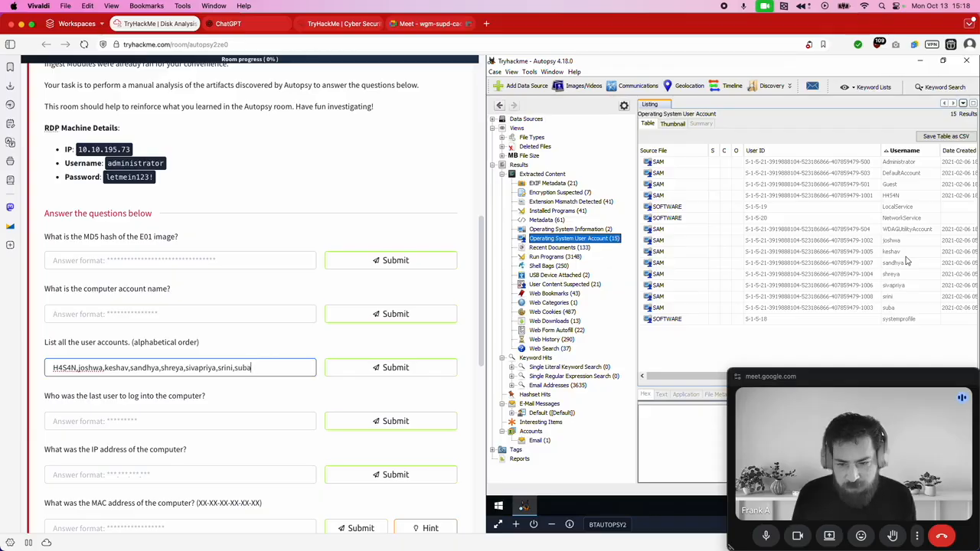
click(400, 370)
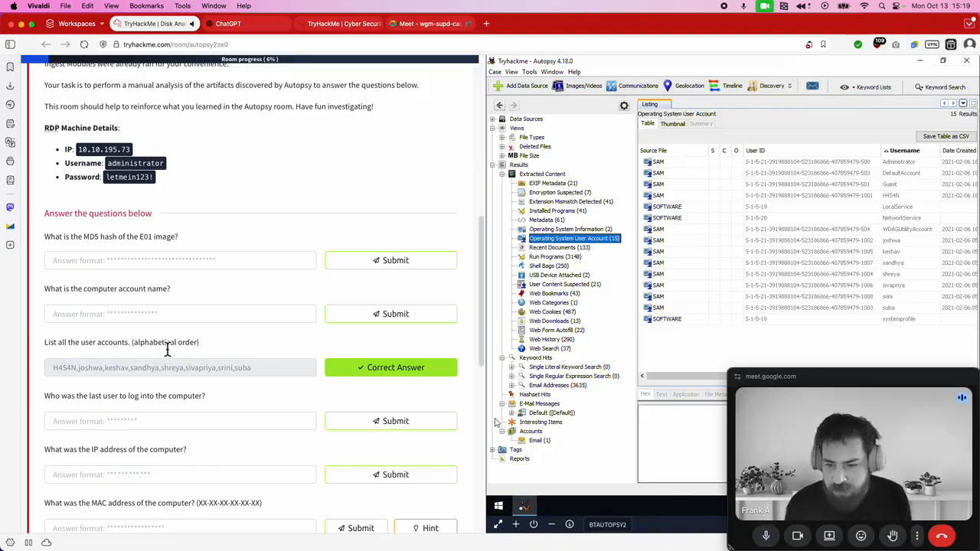
Step: Review the remaining room questions and examine the Operating System Information details, including the product ID and owner columns
scroll(165, 354, down, 10)
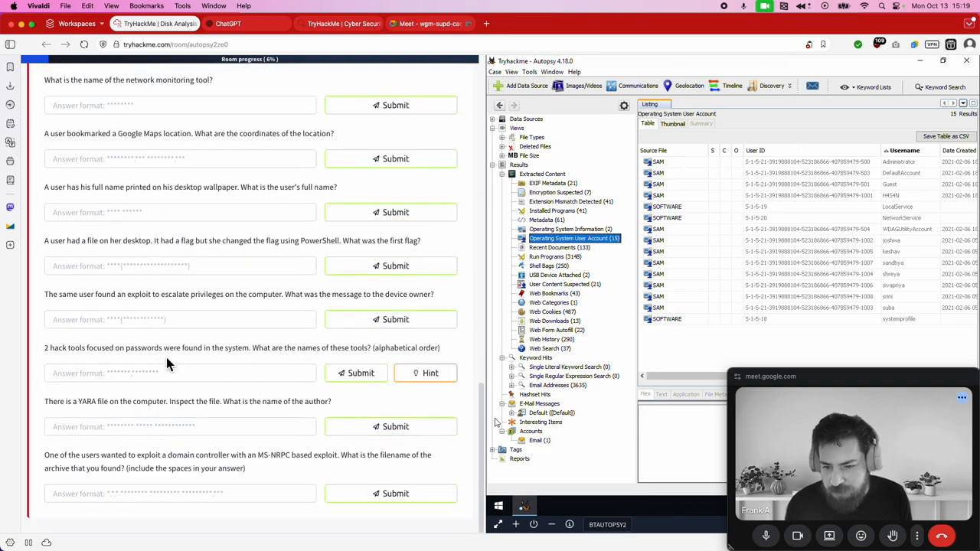
scroll(165, 355, up, 5)
scroll(175, 345, up, 3)
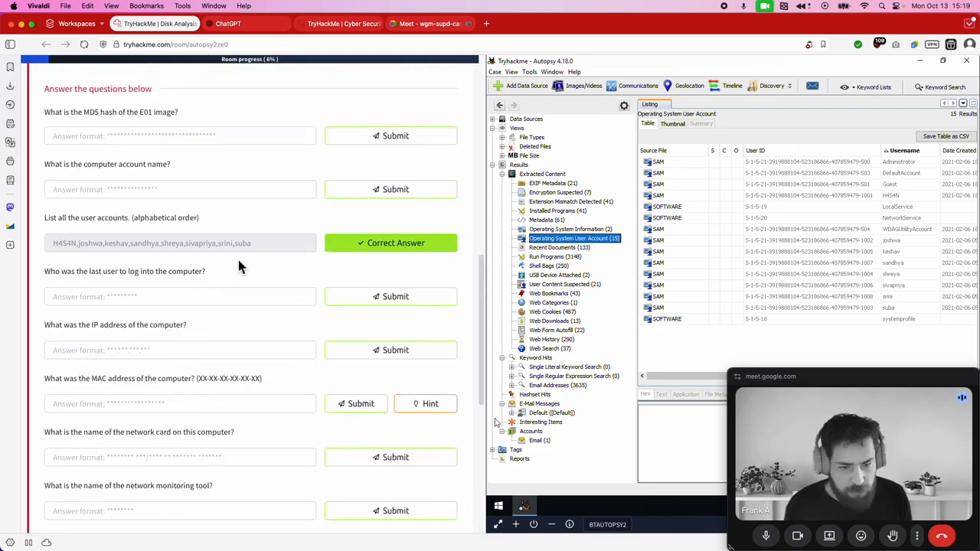
scroll(175, 237, up, 3)
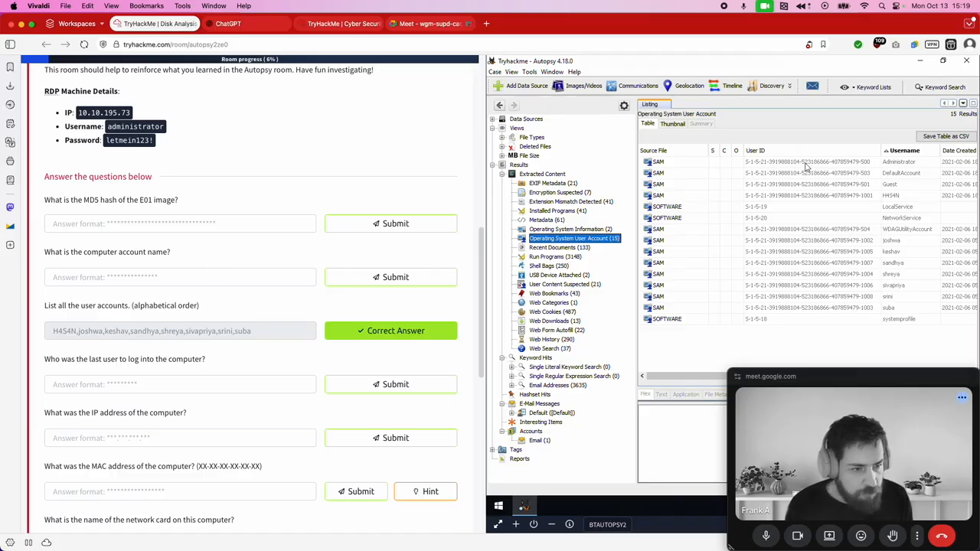
click(562, 230)
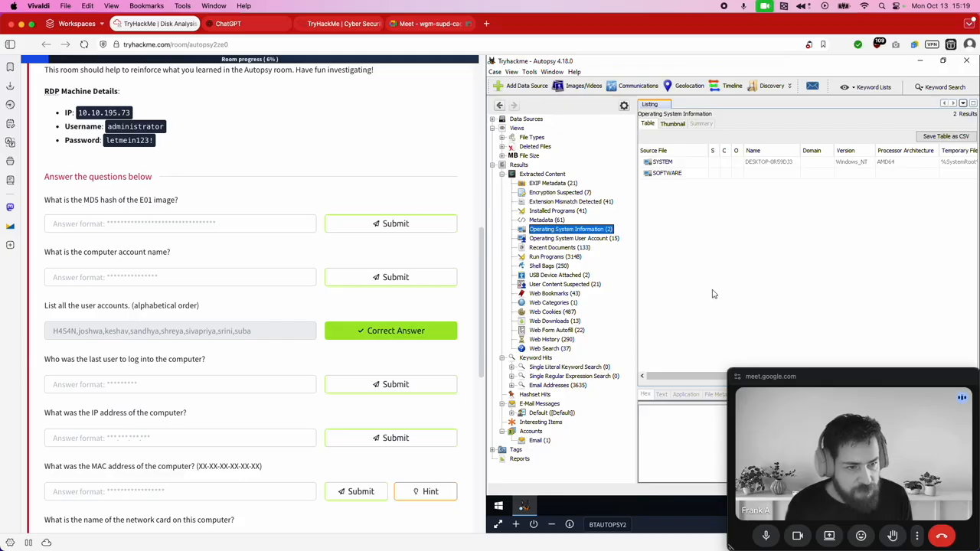
drag(684, 377, 885, 362)
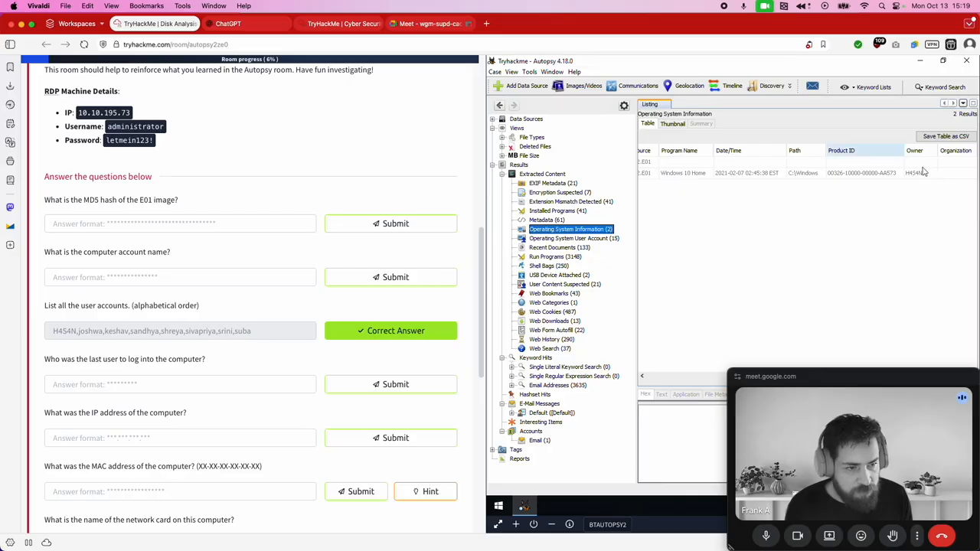
Step: Look through the Metadata and Installed Programs results and inspect the Look@LAN 2.50 Build 35 entry
click(546, 220)
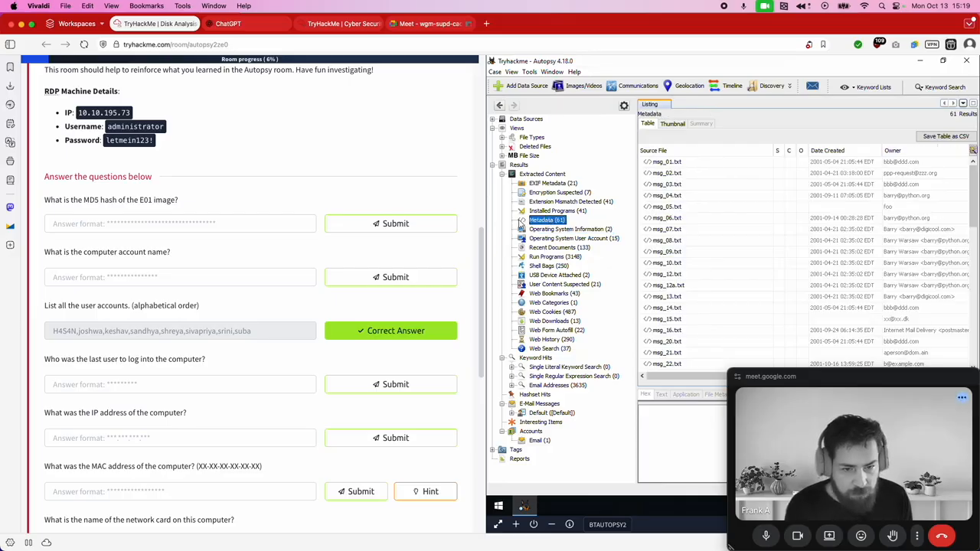
scroll(690, 235, down, 4)
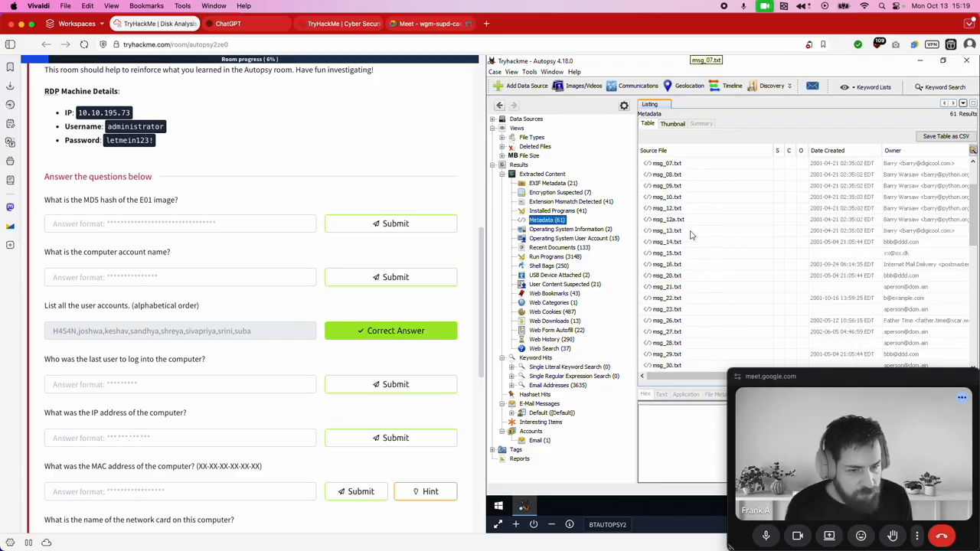
click(558, 211)
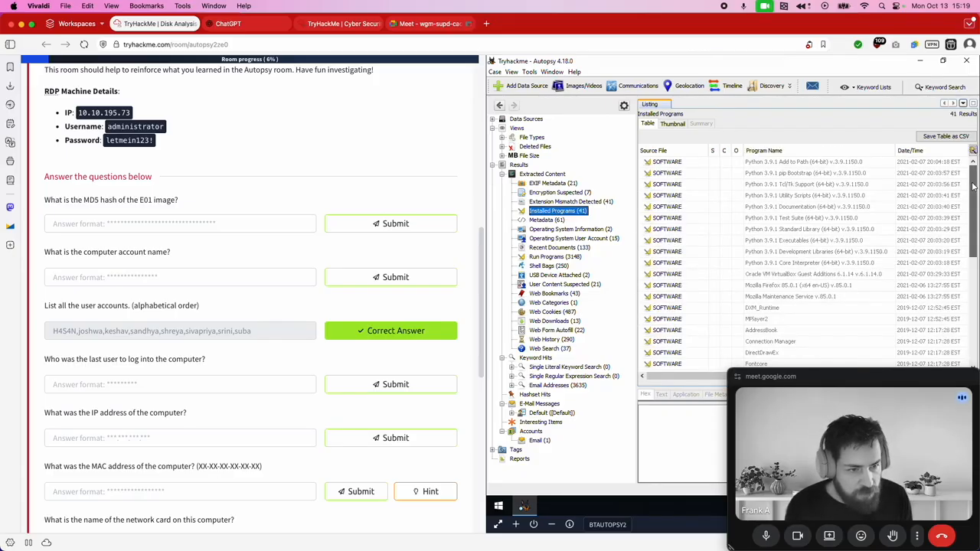
scroll(974, 218, down, 2)
drag(973, 217, 971, 299)
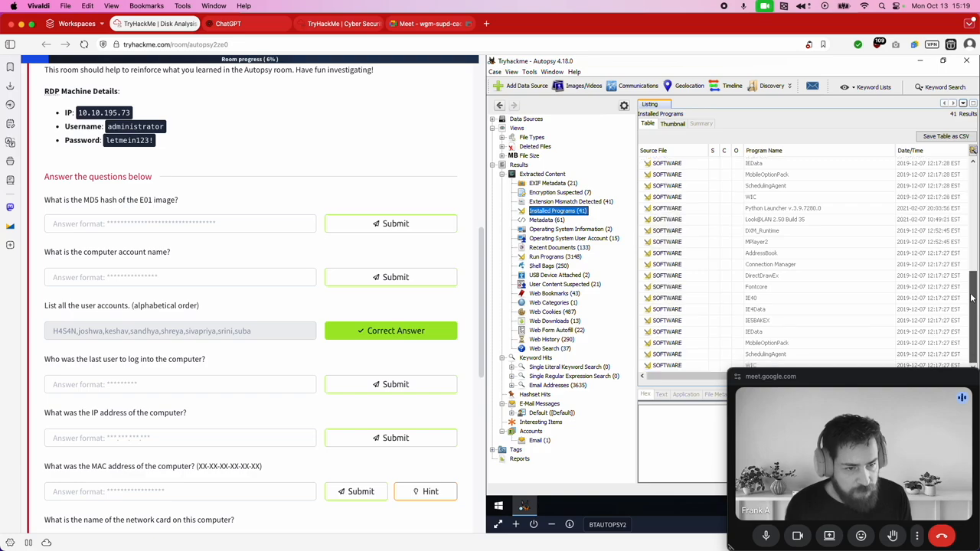
click(765, 220)
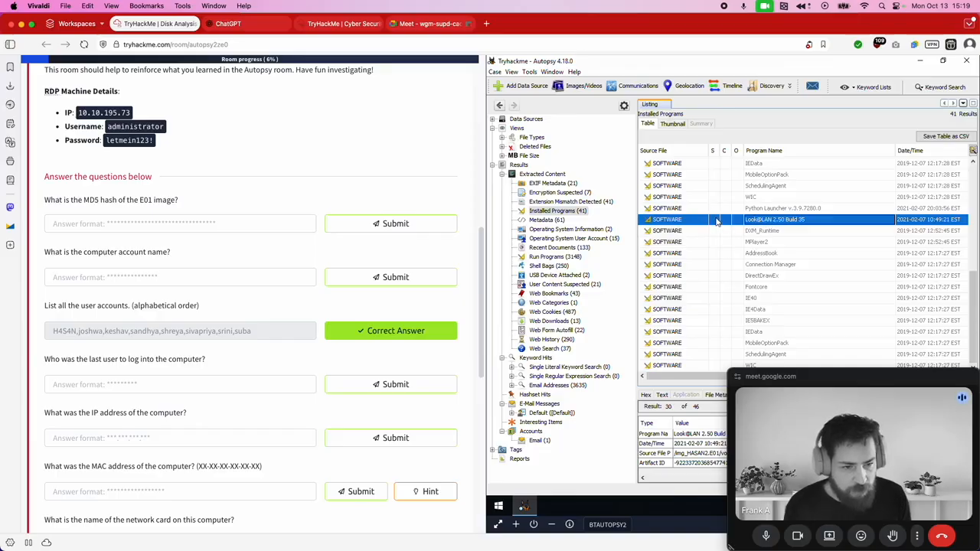
Step: Expand the HASAN2.E01 data source and examine its list of volumes
click(507, 120)
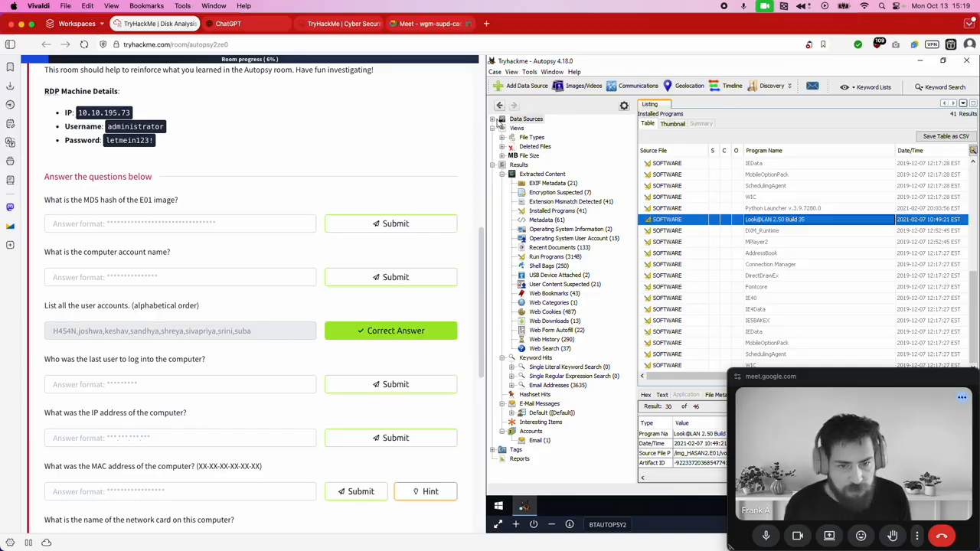
click(494, 120)
click(527, 130)
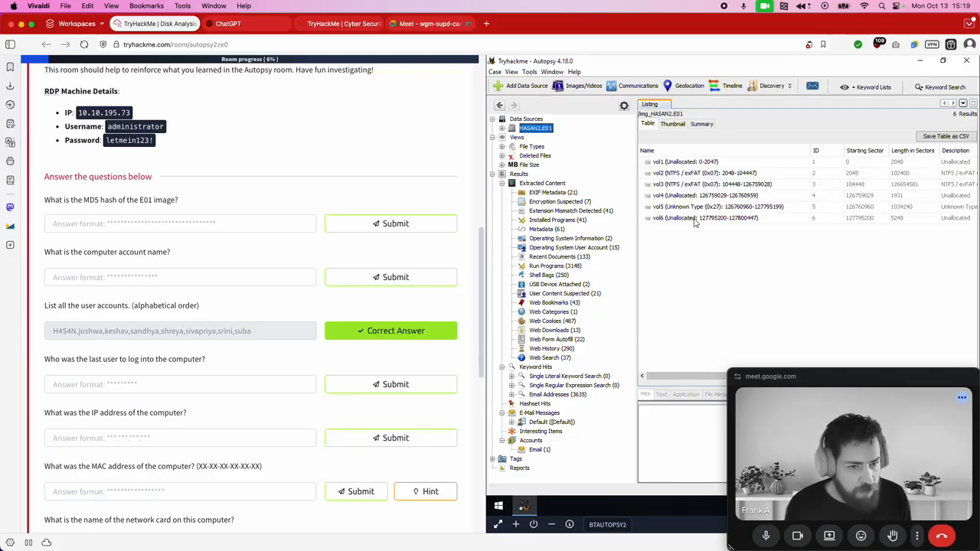
click(709, 175)
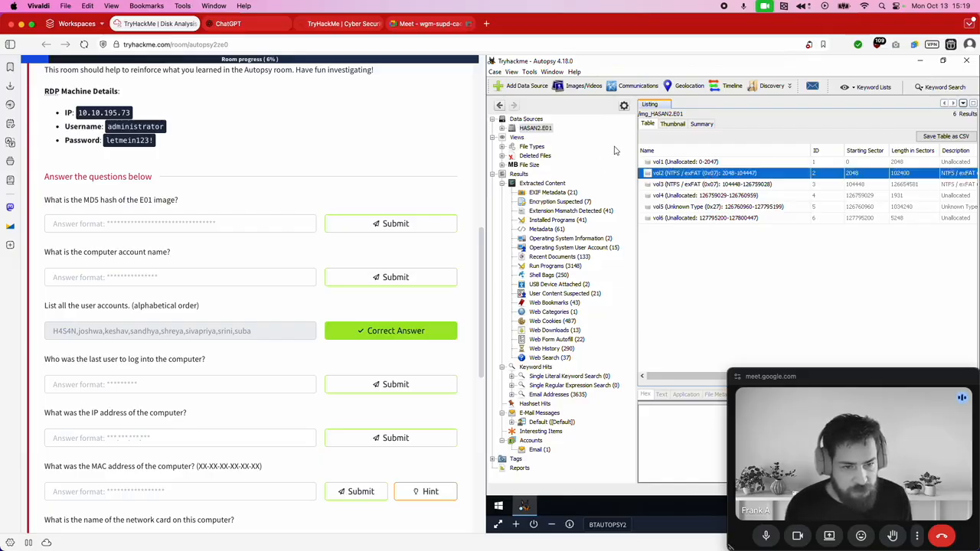
click(503, 132)
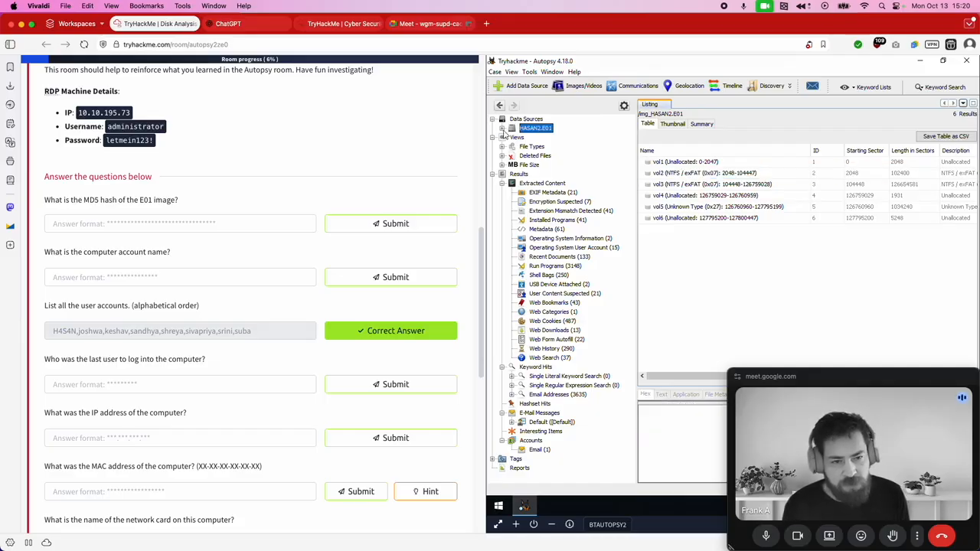
click(503, 129)
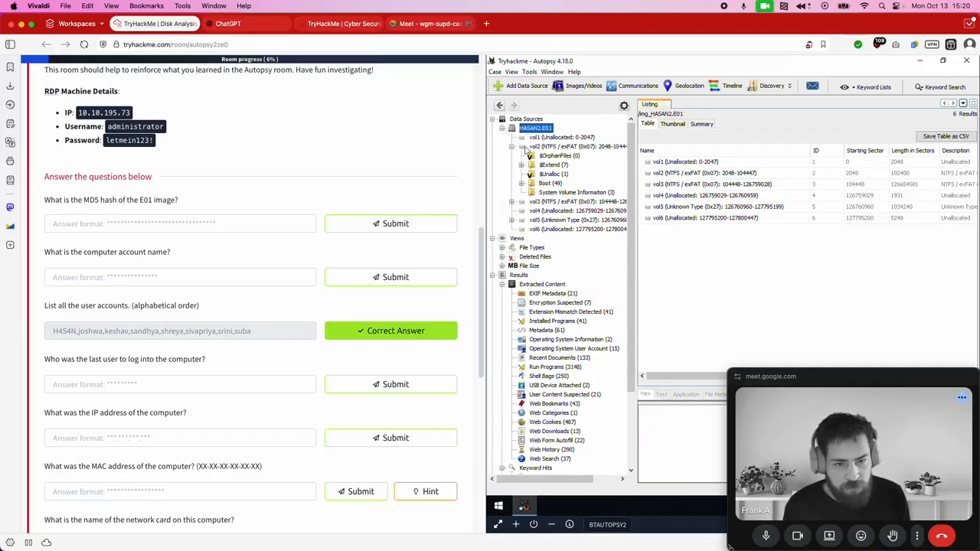
Step: View the contents of volume vol2, collapse it, and list the folders and files in vol3
click(552, 146)
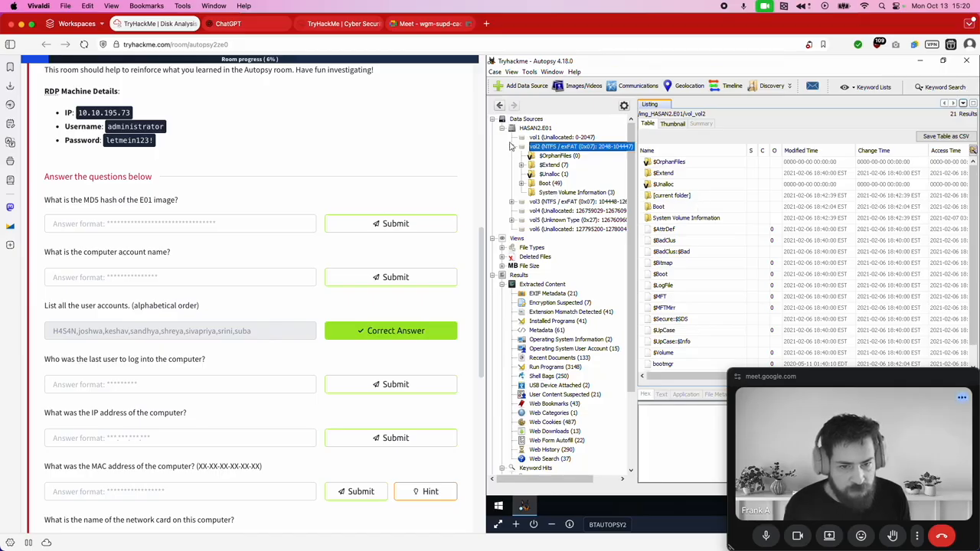
click(512, 147)
click(558, 156)
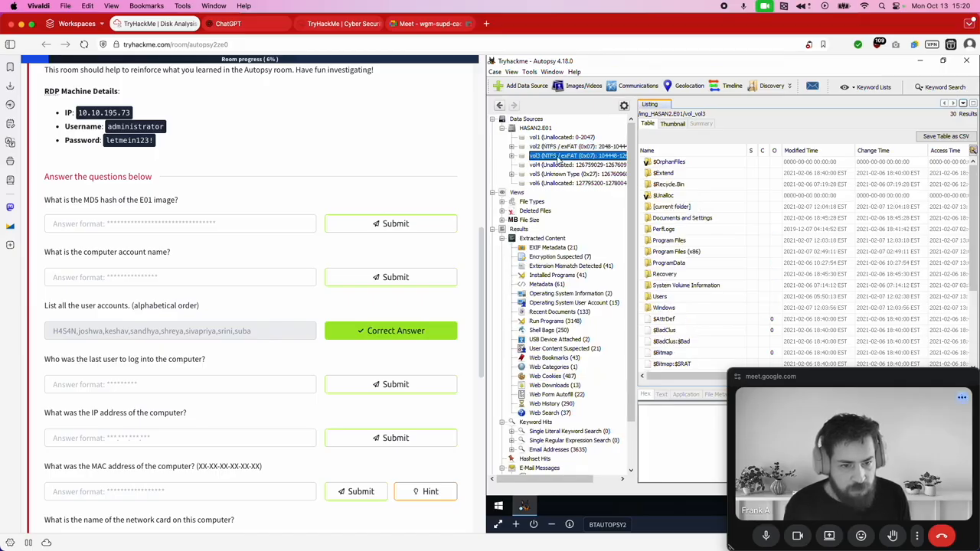
Step: Open the Program Files (x86) folder in vol3 and list the contents of its Look@LAN folder
click(675, 253)
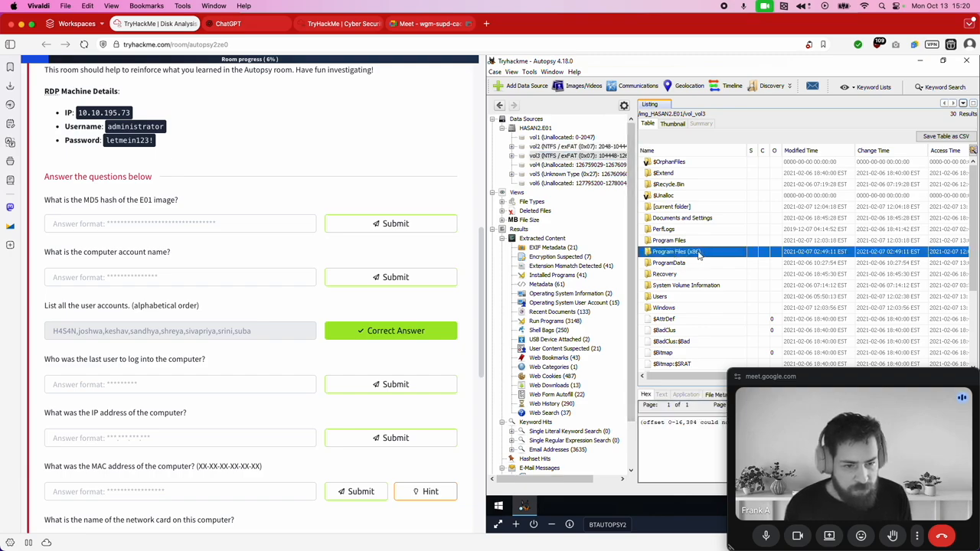
double_click(697, 253)
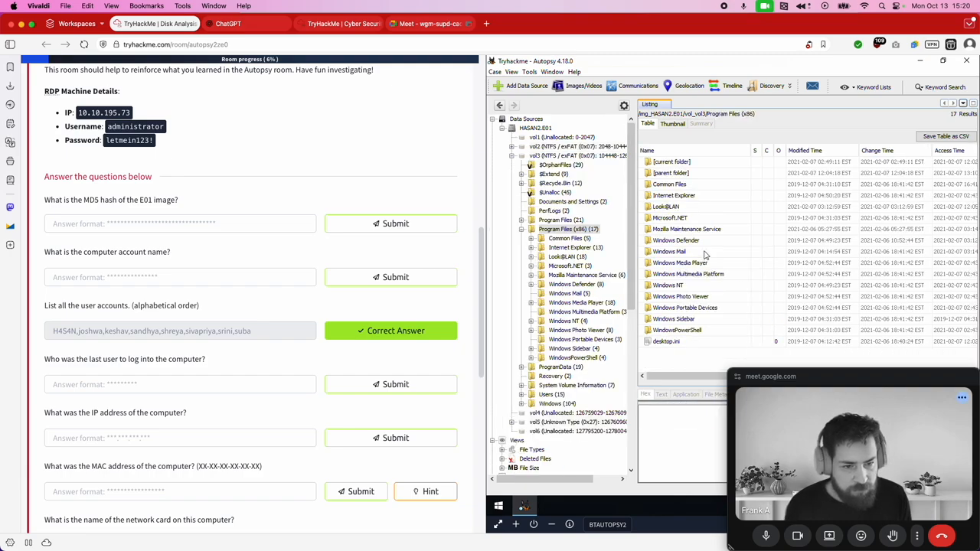
click(683, 208)
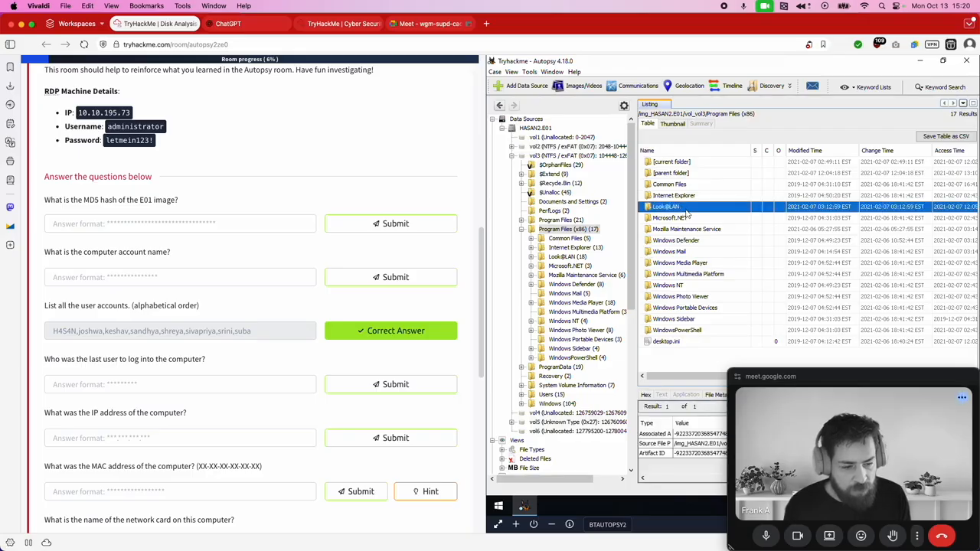
double_click(684, 208)
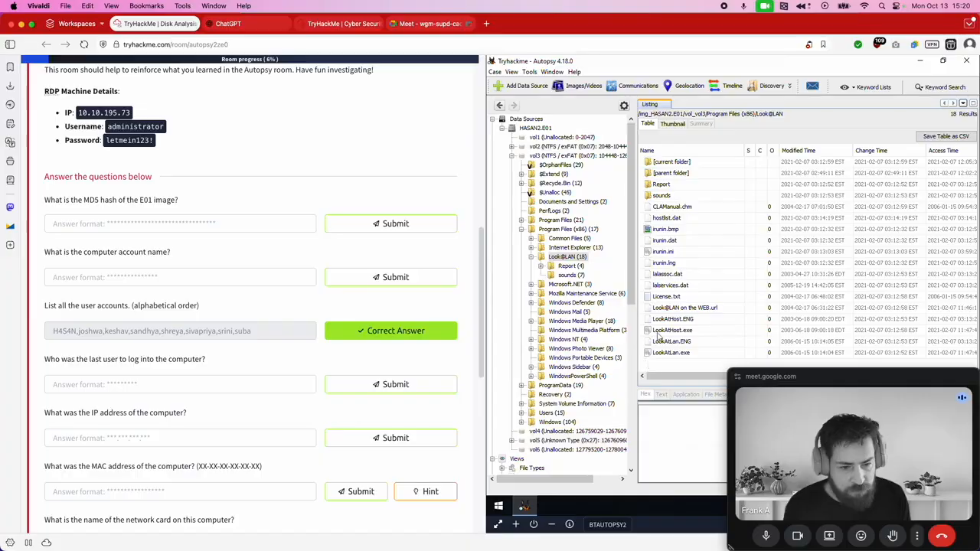
Step: Uncover the content viewer by moving the floating meeting window, and read the indexed text of irunin.ini down to its LAN variables
drag(843, 382, 414, 376)
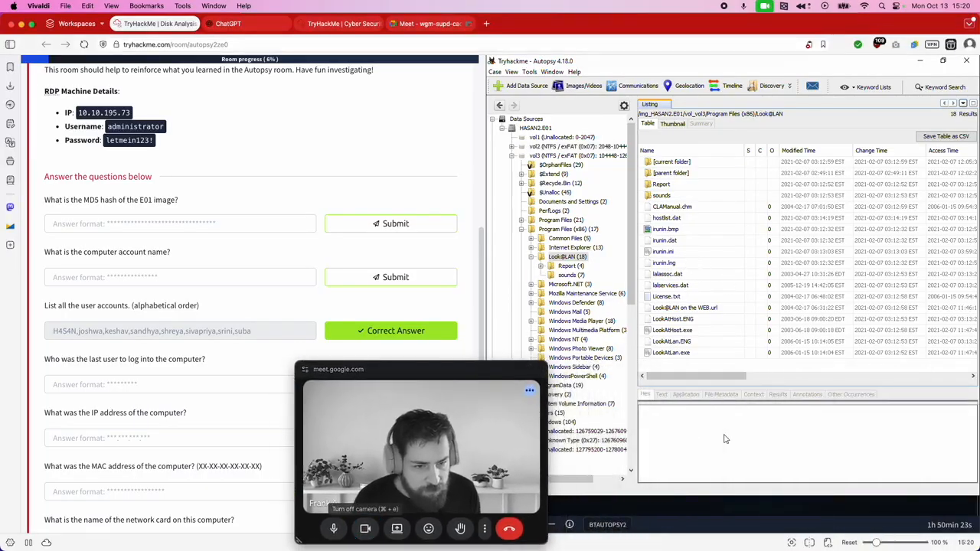
click(678, 252)
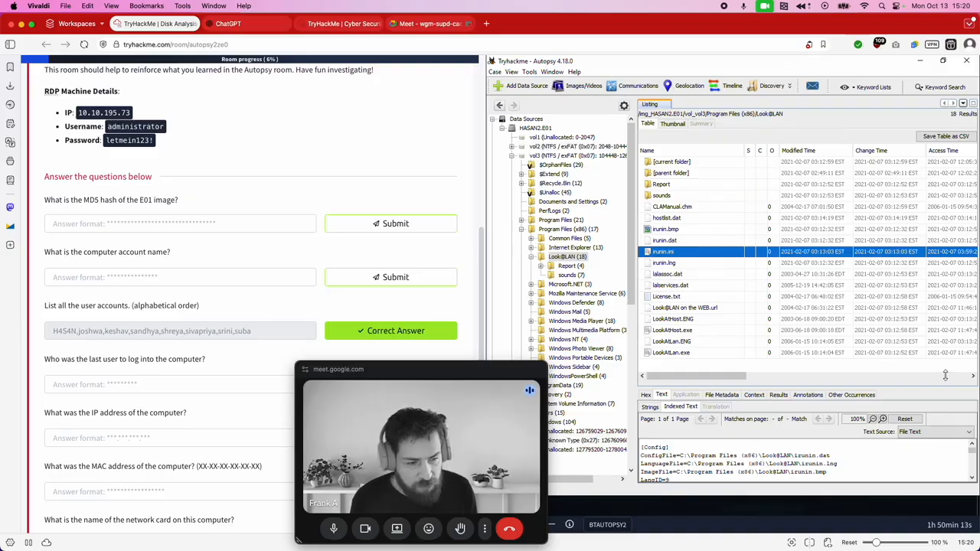
click(973, 480)
click(973, 481)
click(972, 480)
click(972, 480)
click(972, 480)
click(973, 480)
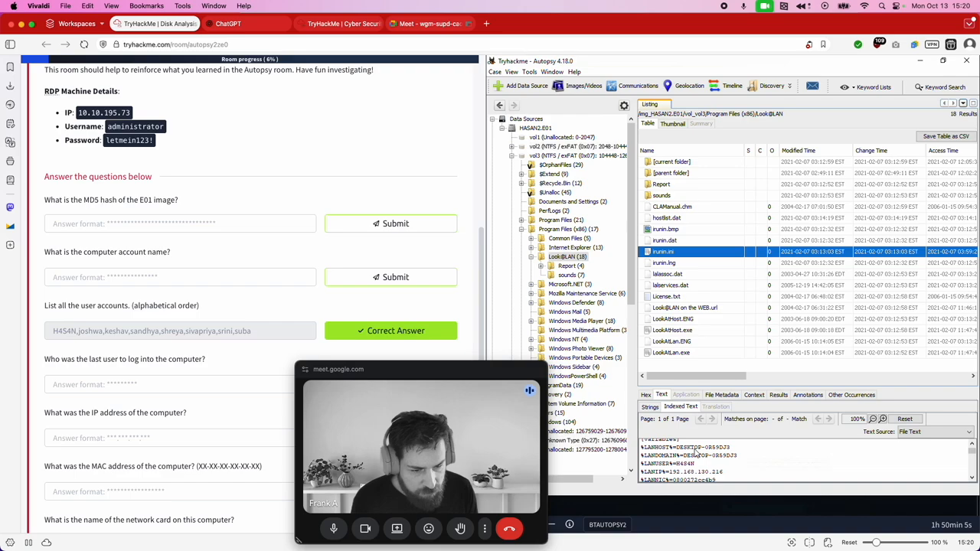
Step: Answer the computer account name question with DESKTOP-0R59DJ3, using a zero after the hyphen, and submit it
click(204, 280)
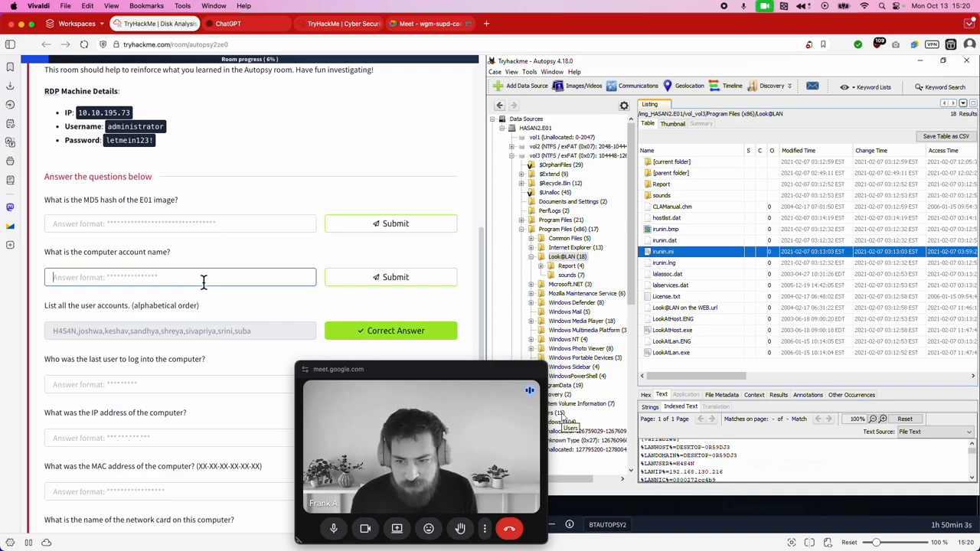
text(DESKTOP-0R59DJ3)
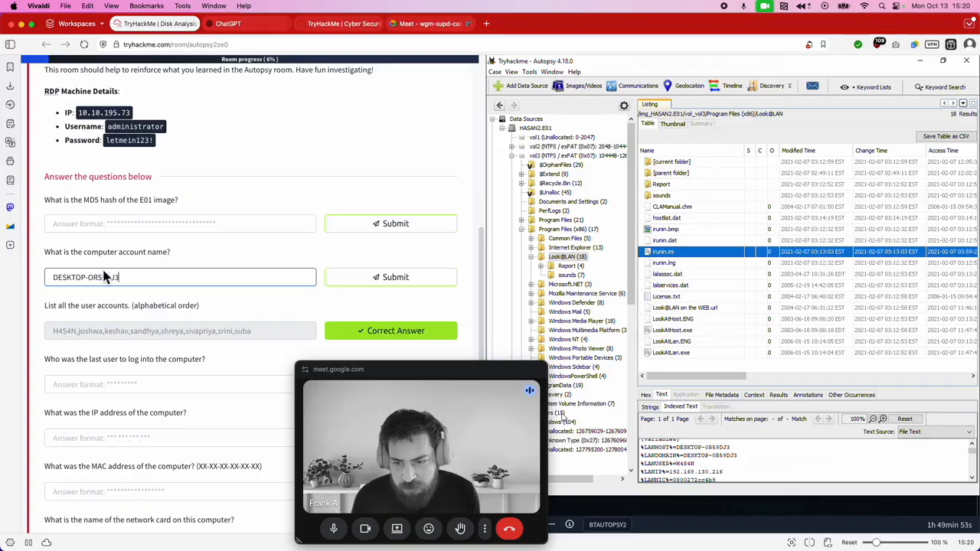
click(352, 281)
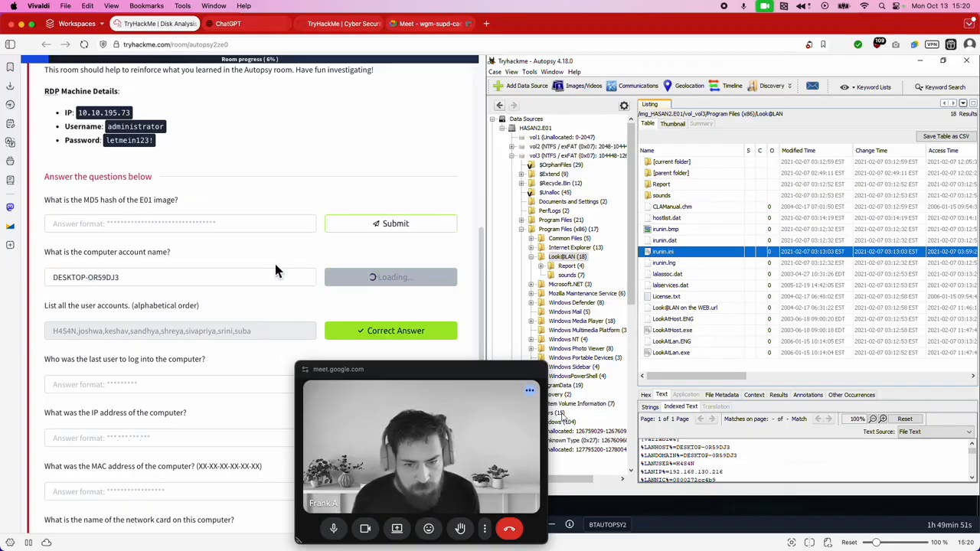
click(92, 277)
key(BackSpace)
text(0)
click(386, 278)
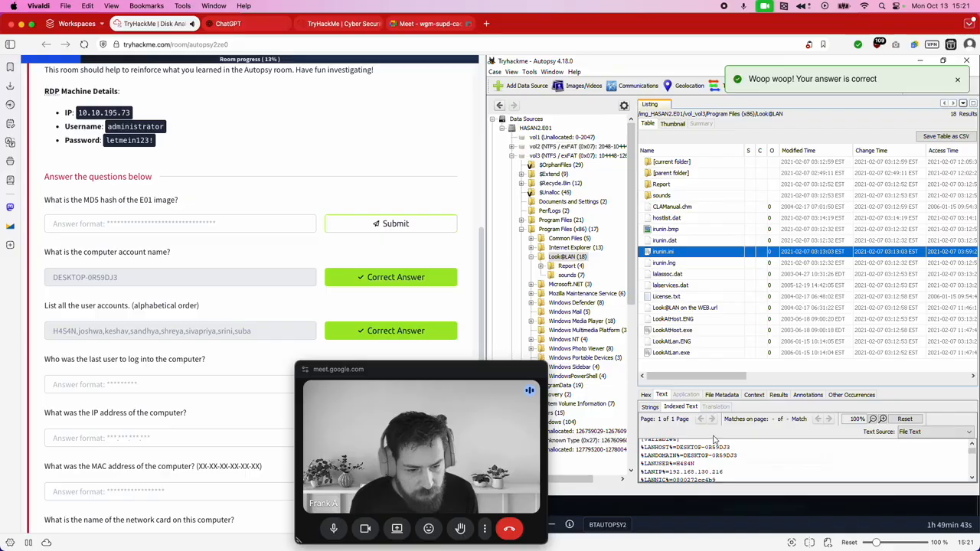
Step: Take the LANIP value from irunin.ini and submit 192.168.130.216 as the computer's IP address
drag(669, 470, 722, 470)
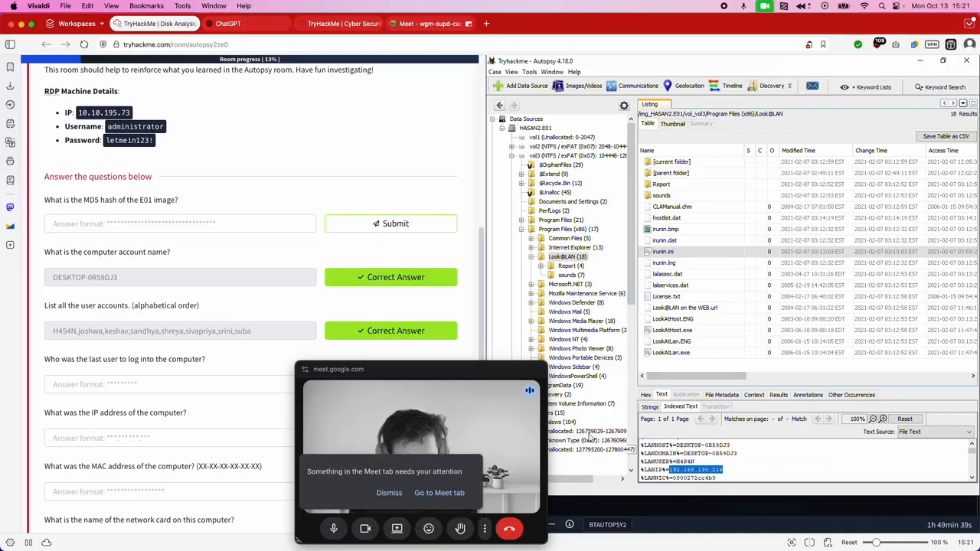
click(394, 494)
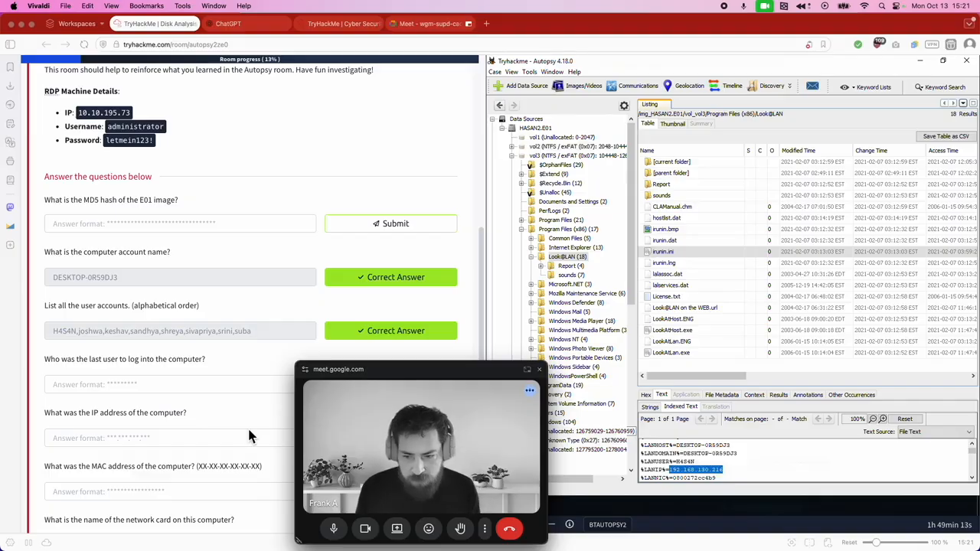
drag(360, 370, 147, 94)
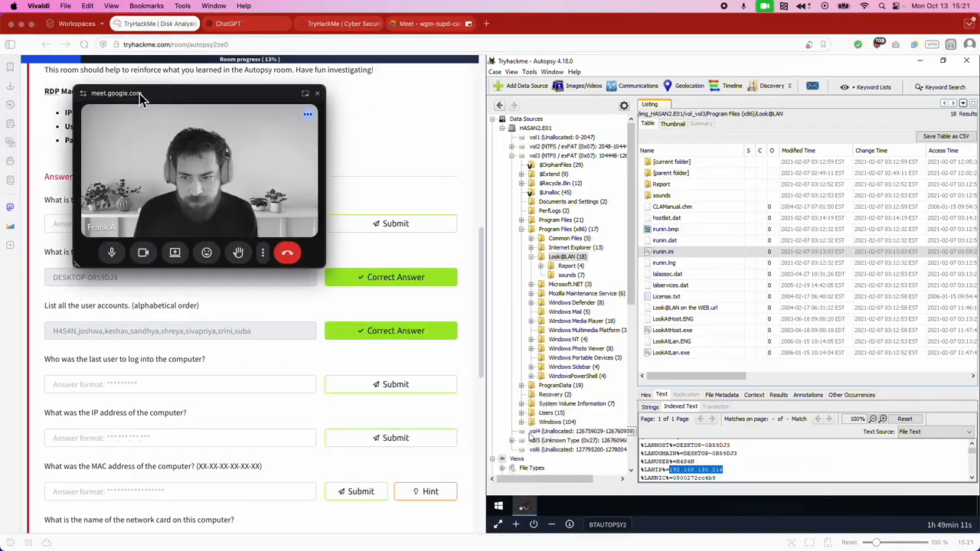
click(148, 437)
text(192)
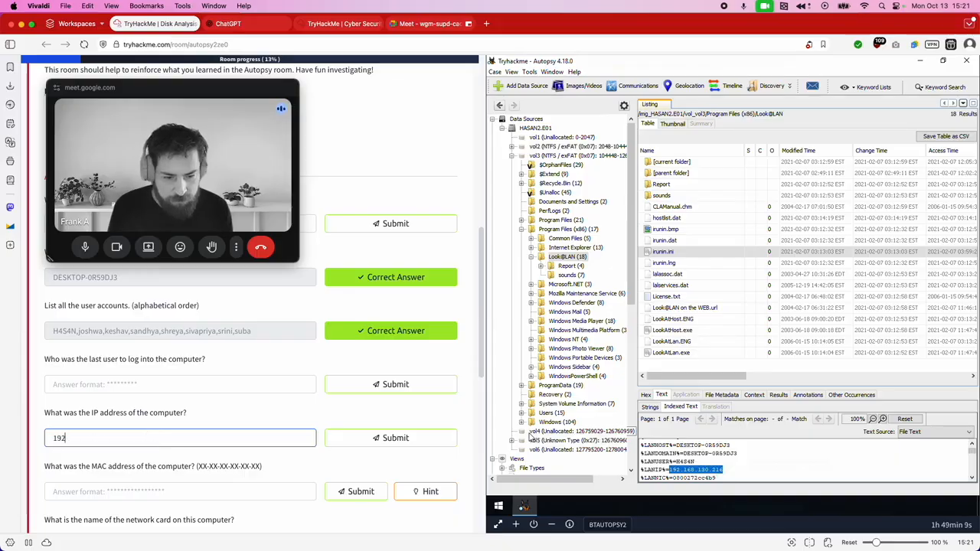
text(.168.130.216)
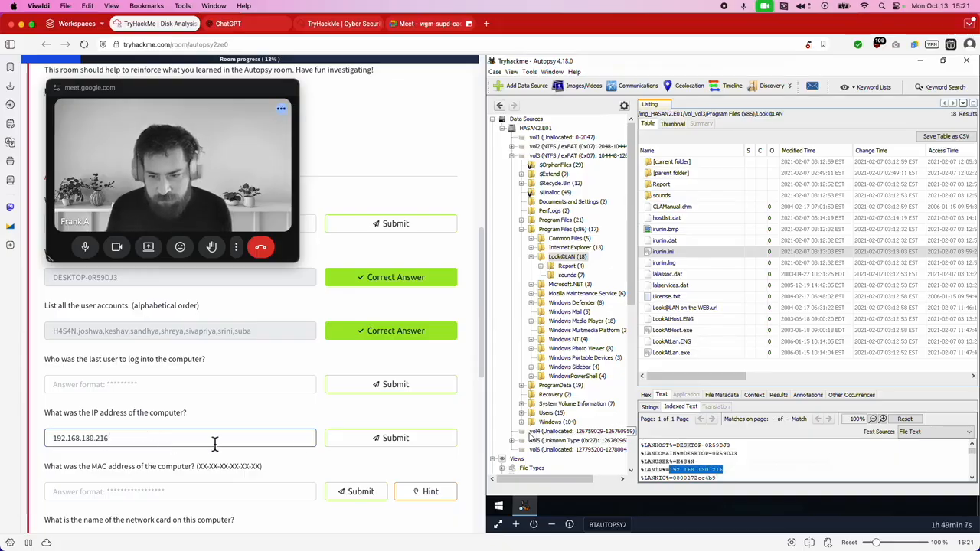
click(394, 443)
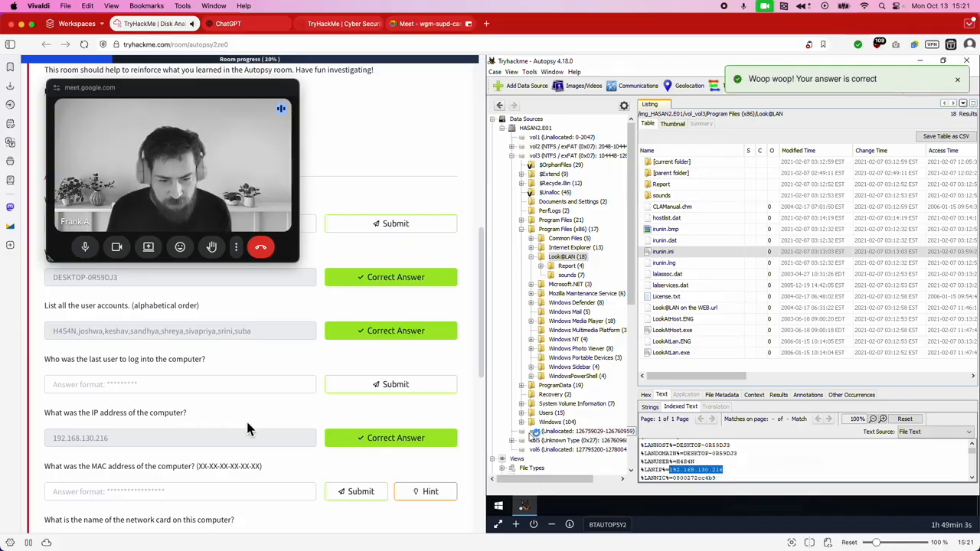
Step: Take the LANNIC value from irunin.ini and submit it as the MAC address in hyphenated form, 08-00-27-2c-c4-b9
drag(74, 467, 254, 467)
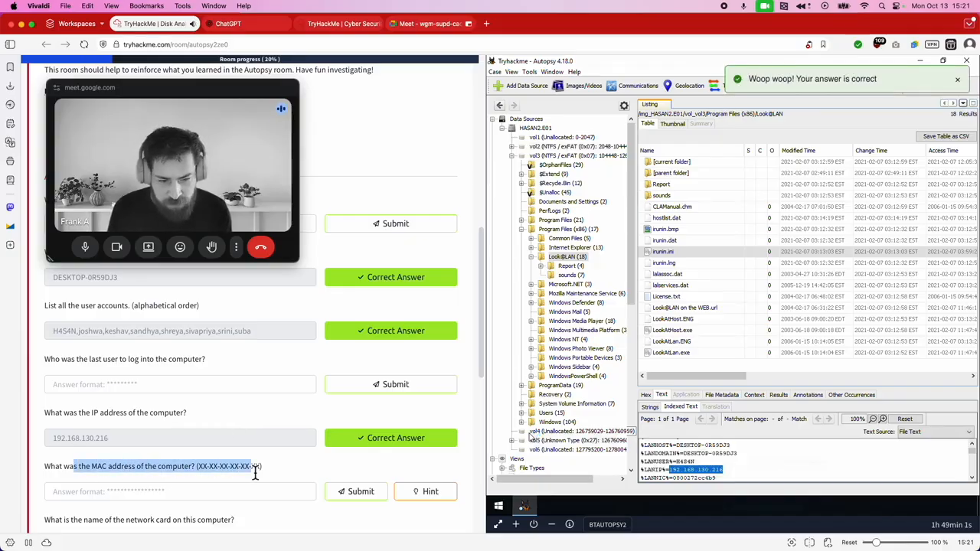
drag(671, 478, 720, 482)
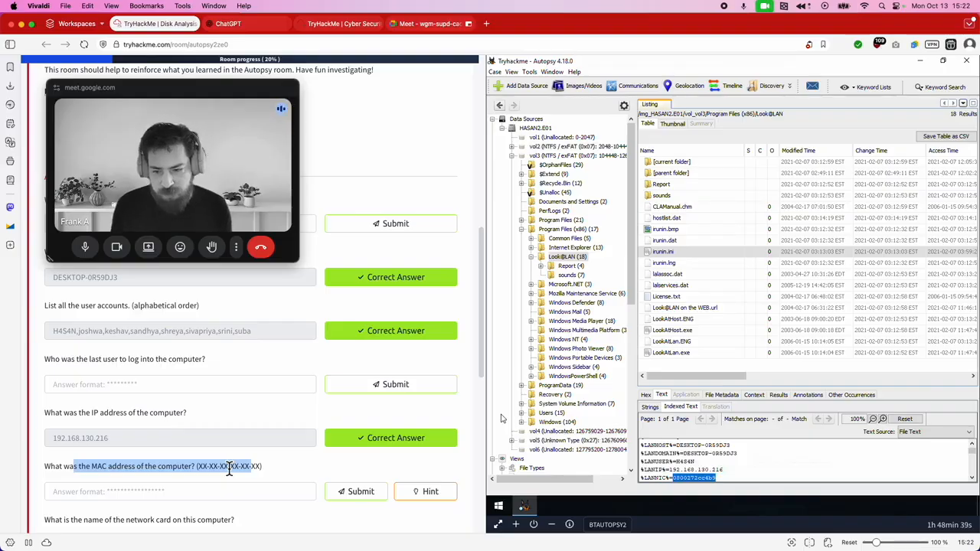
click(174, 493)
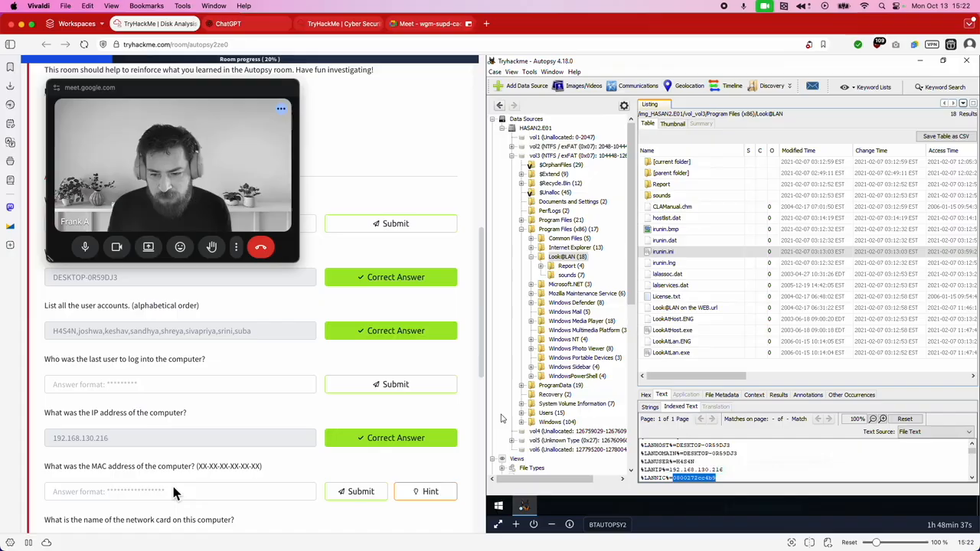
text(08-00-02)
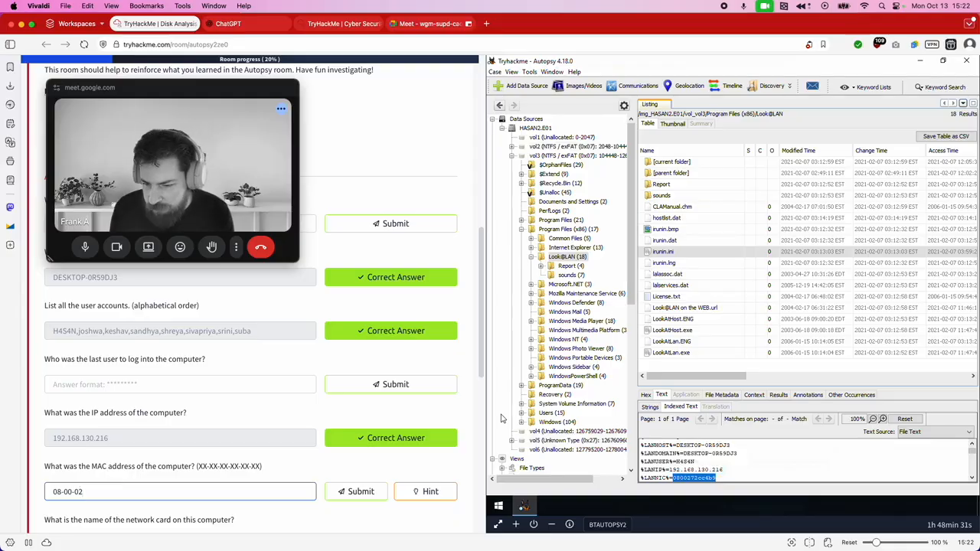
drag(686, 473, 692, 481)
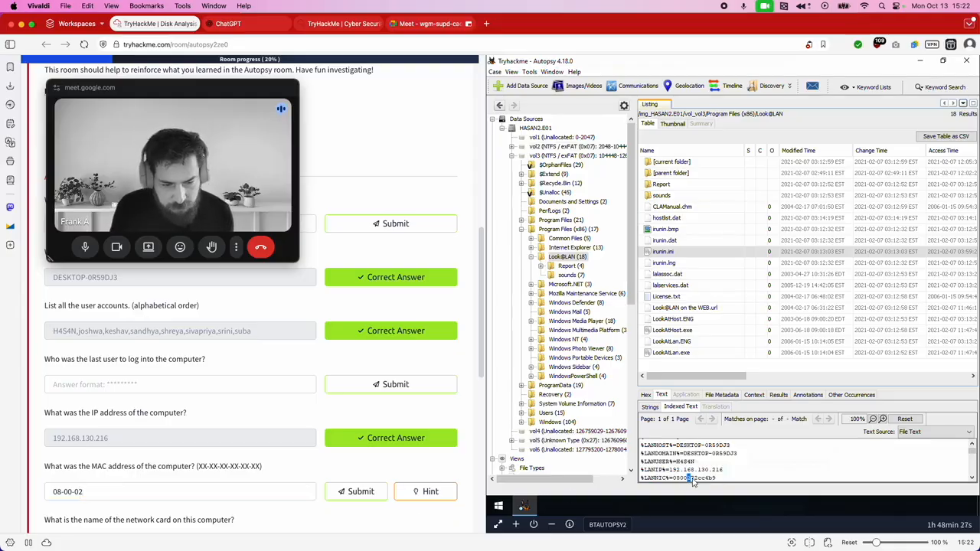
click(98, 493)
text(7-)
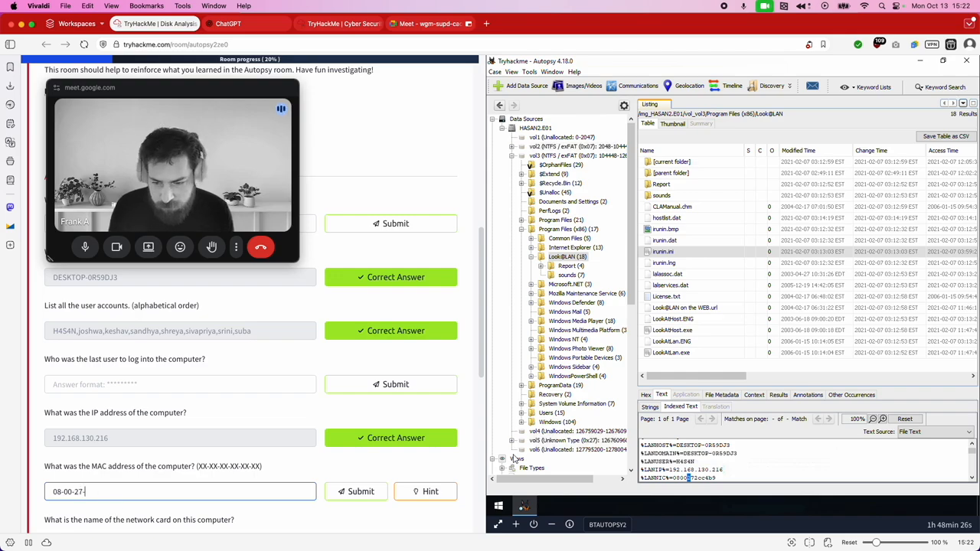
text(2c-c4-b9)
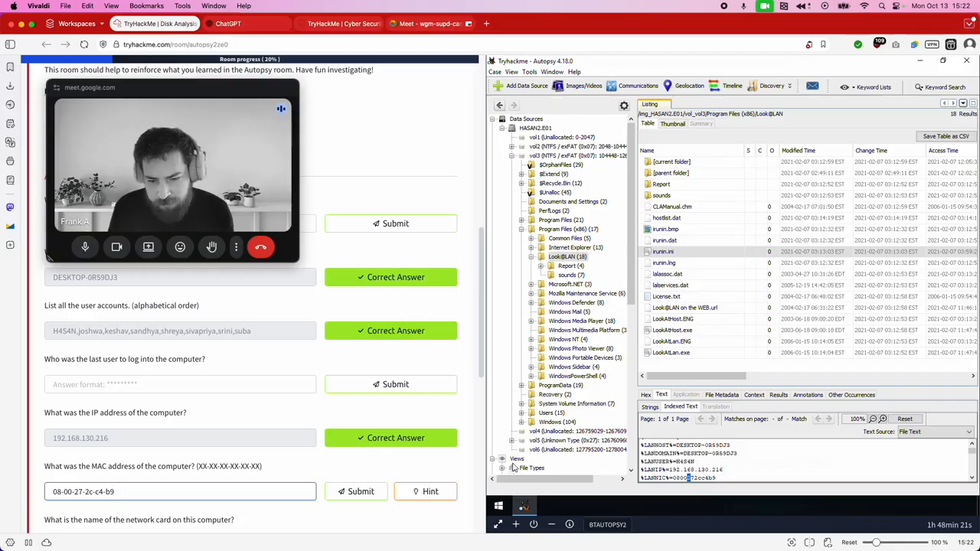
click(360, 492)
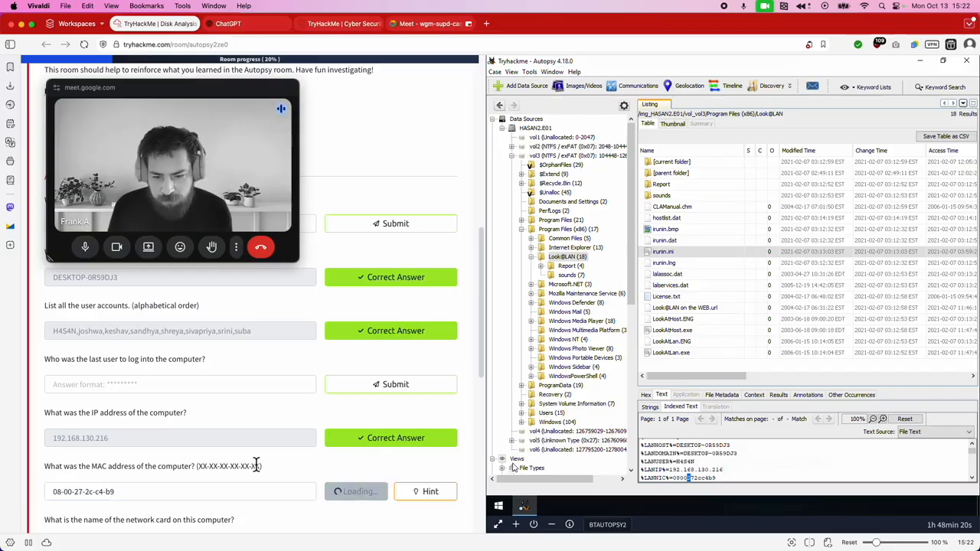
drag(198, 466, 64, 465)
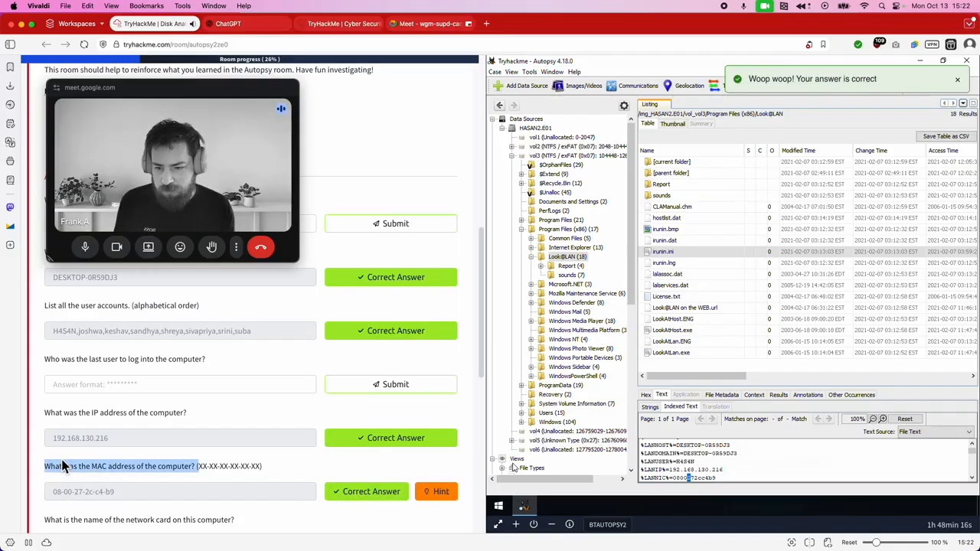
drag(142, 466, 58, 467)
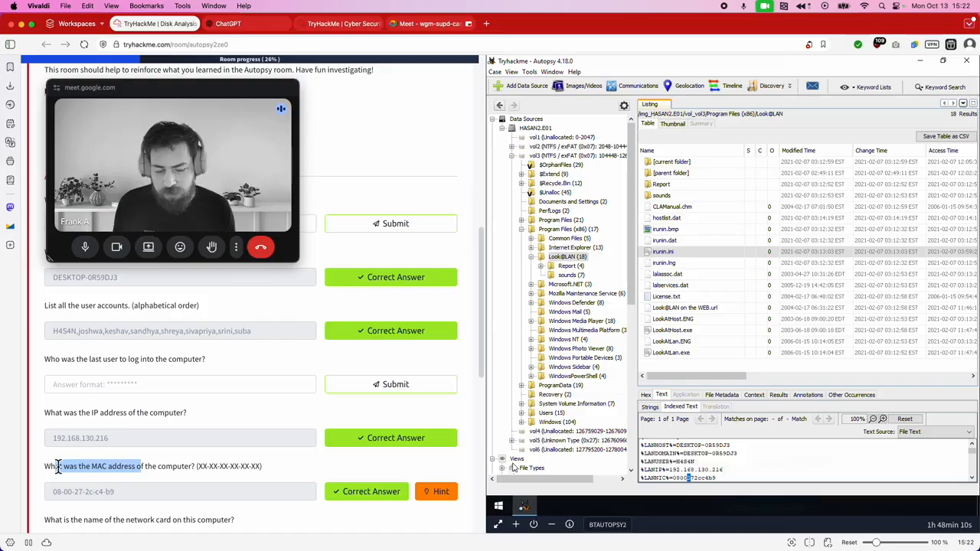
drag(57, 467, 64, 467)
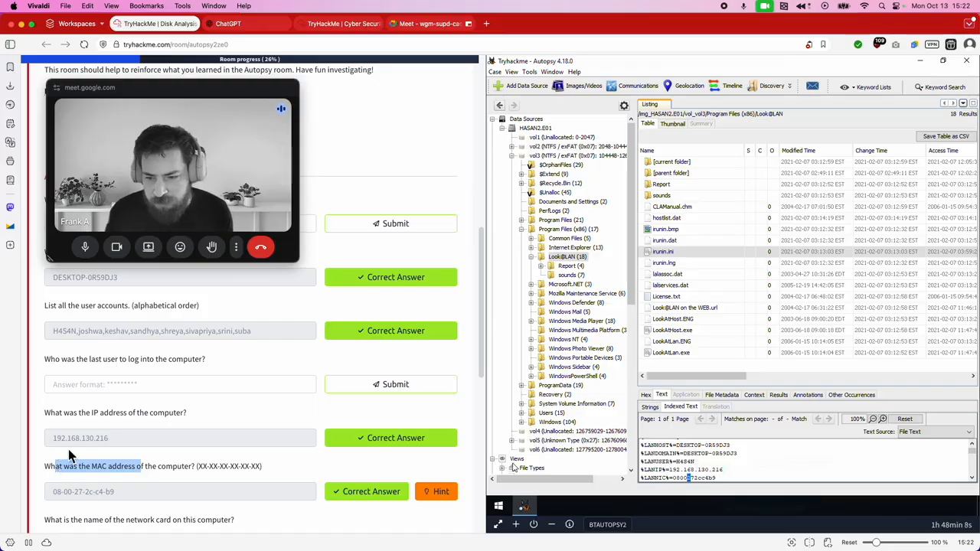
drag(186, 414, 77, 413)
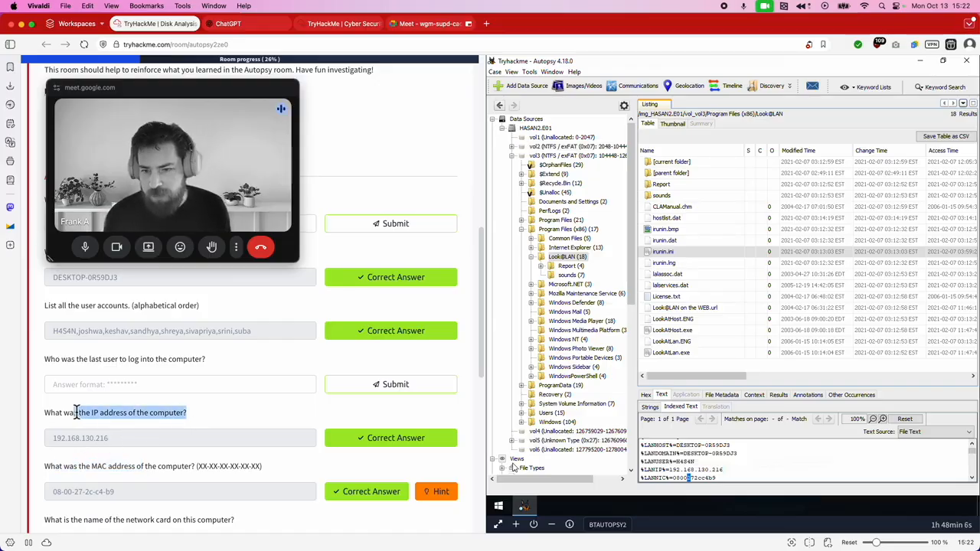
drag(166, 466, 44, 466)
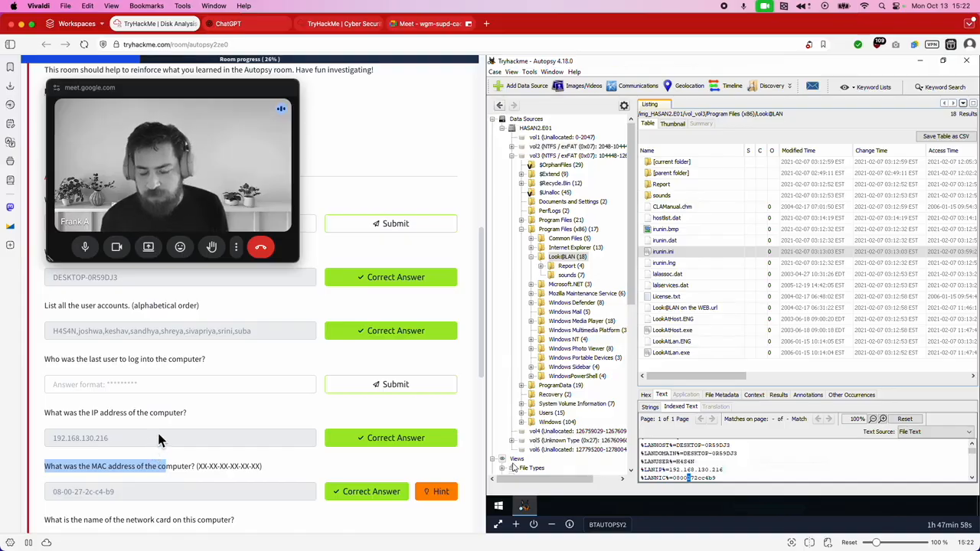
drag(92, 413, 130, 414)
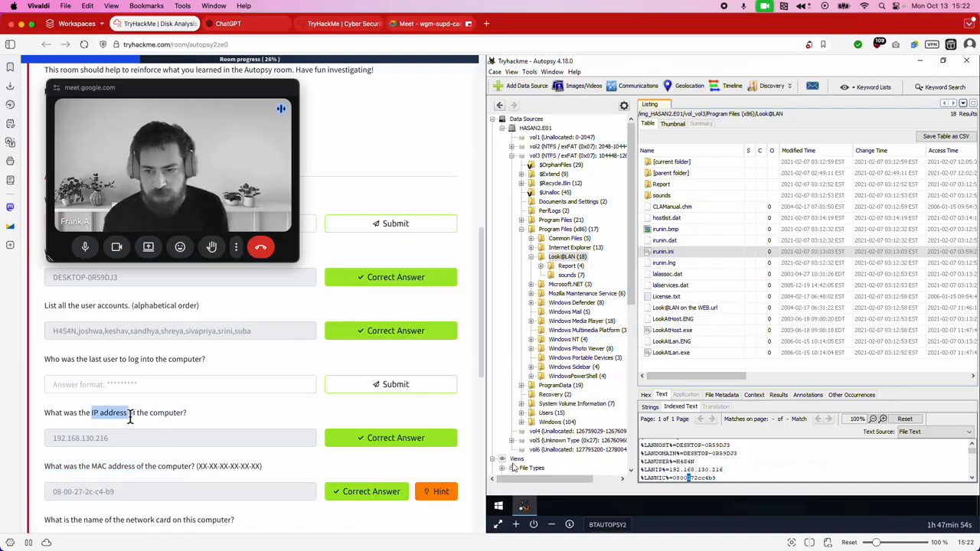
drag(130, 417, 124, 414)
drag(90, 466, 157, 469)
click(236, 471)
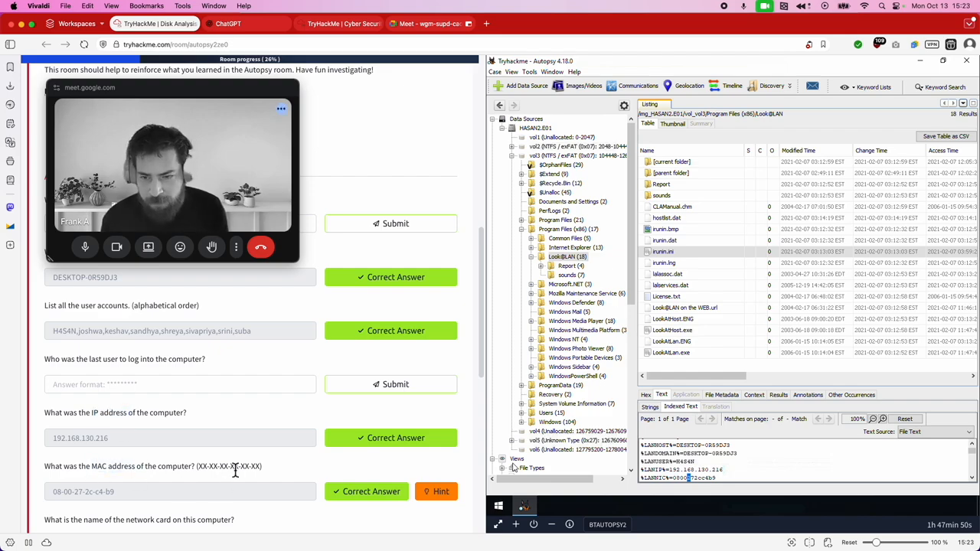
scroll(234, 460, down, 2)
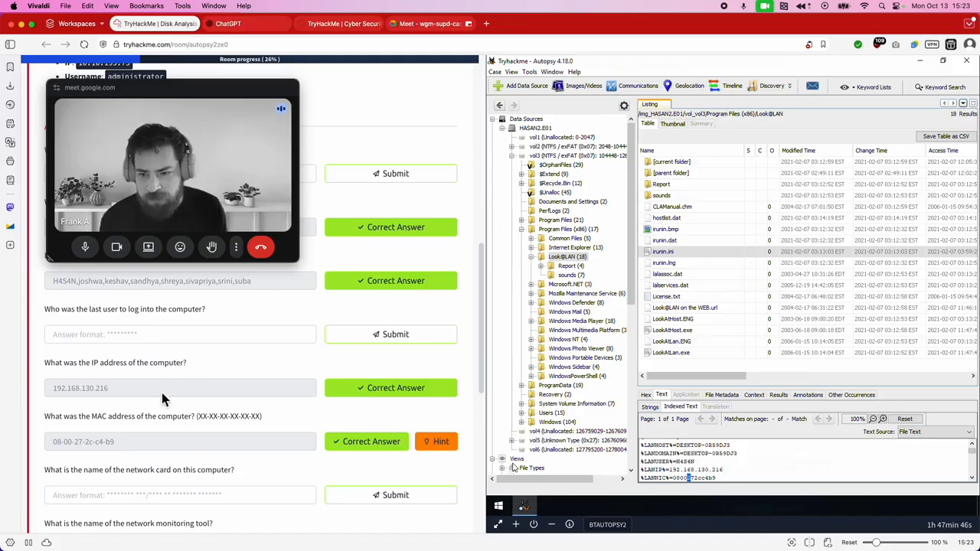
drag(158, 363, 44, 363)
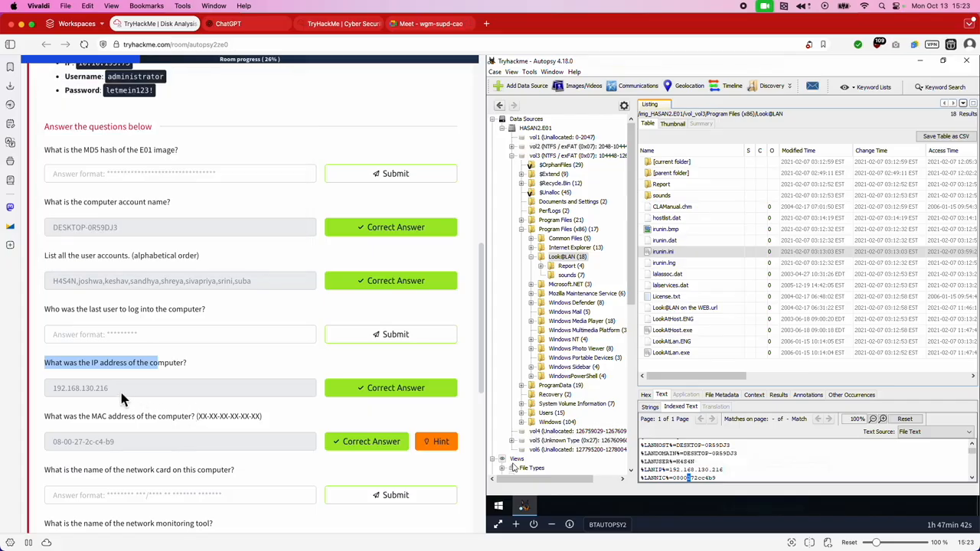
click(192, 411)
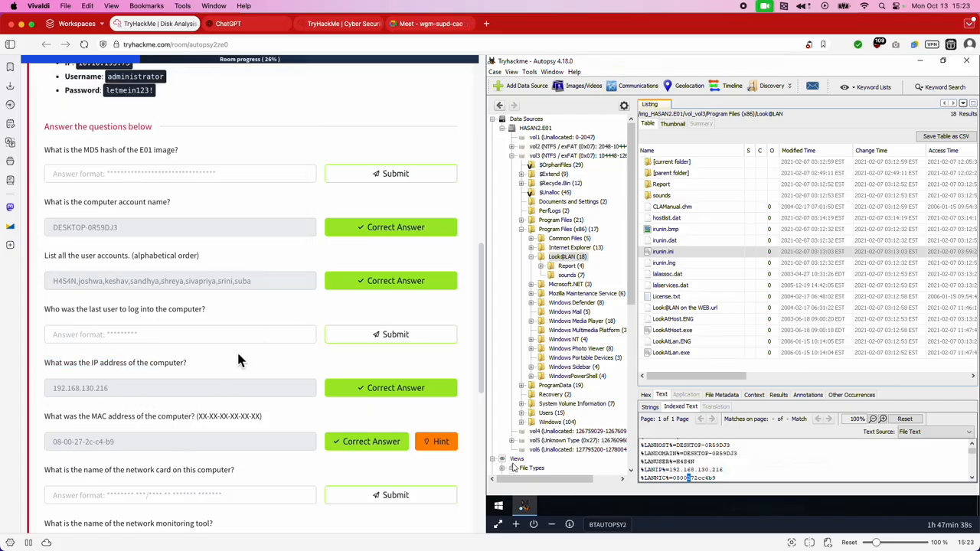
Step: Review the room's remaining unanswered questions and collapse the Program Files (x86) folder in the data source tree
scroll(237, 350, down, 1)
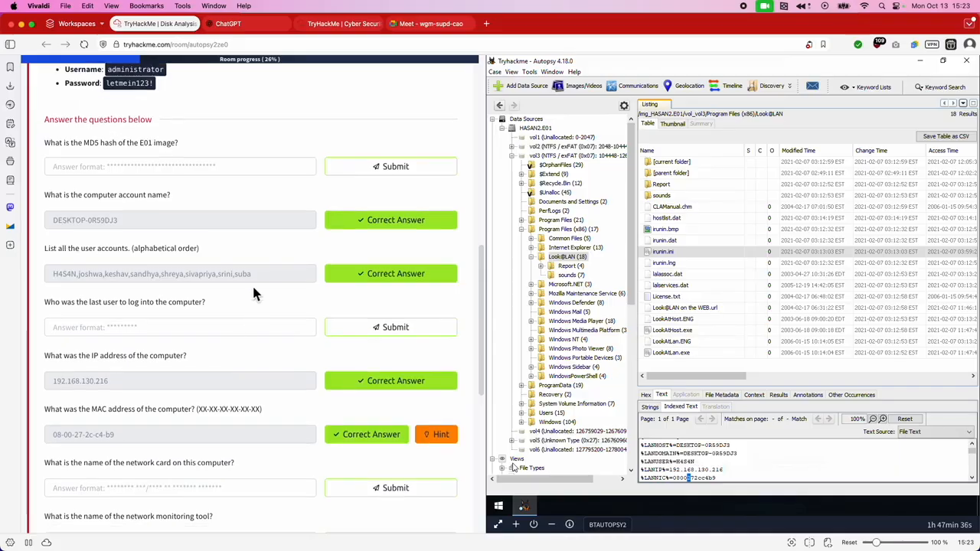
scroll(224, 311, down, 3)
scroll(203, 397, down, 4)
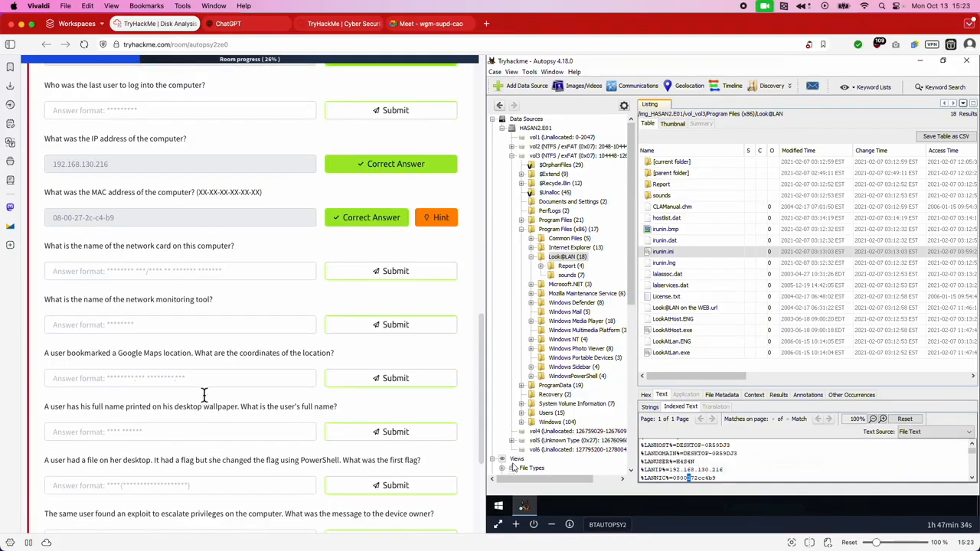
scroll(201, 391, up, 15)
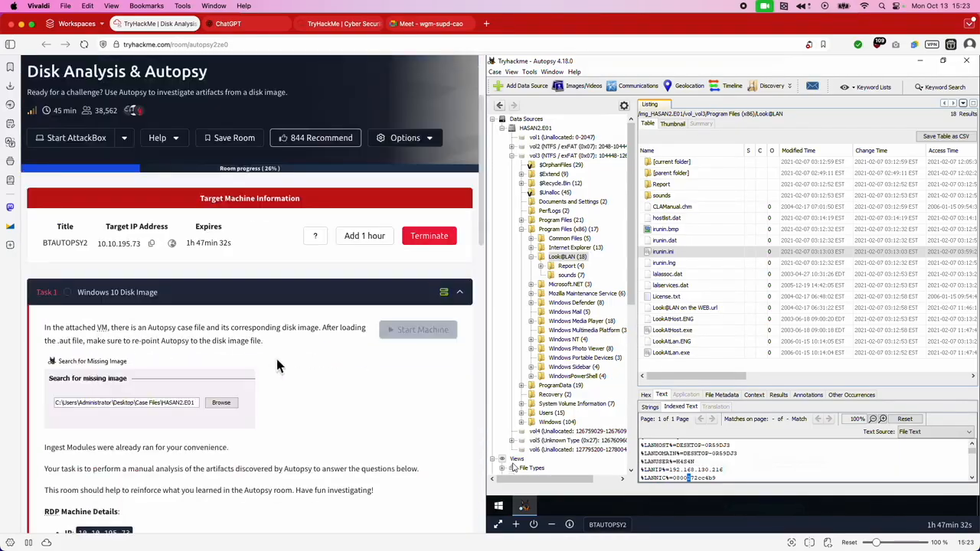
scroll(269, 355, down, 6)
scroll(267, 354, down, 2)
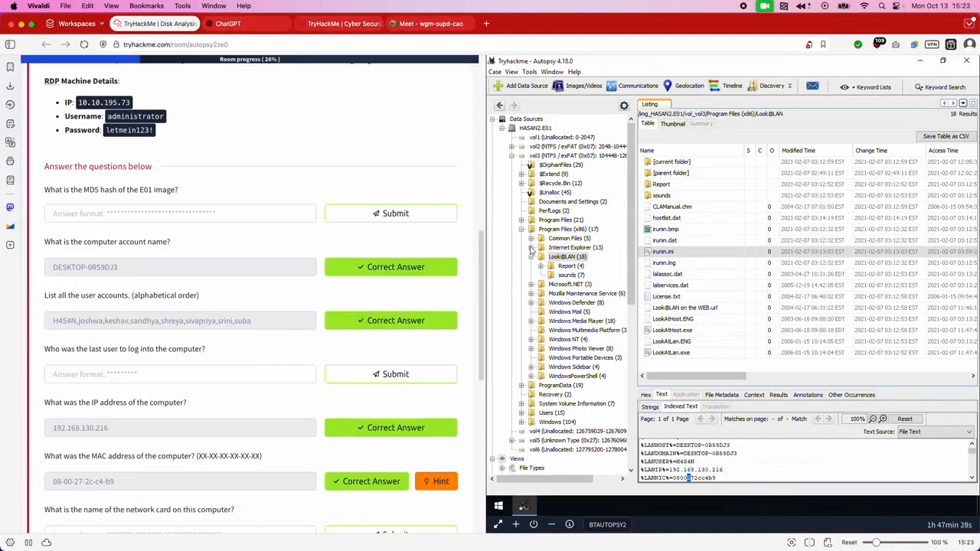
click(521, 229)
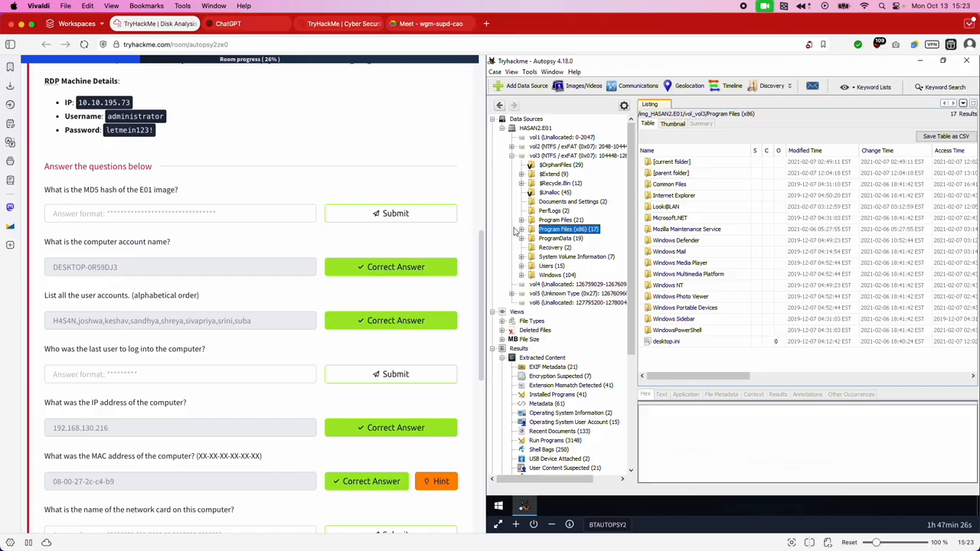
scroll(198, 310, down, 4)
scroll(199, 310, up, 2)
scroll(199, 310, down, 1)
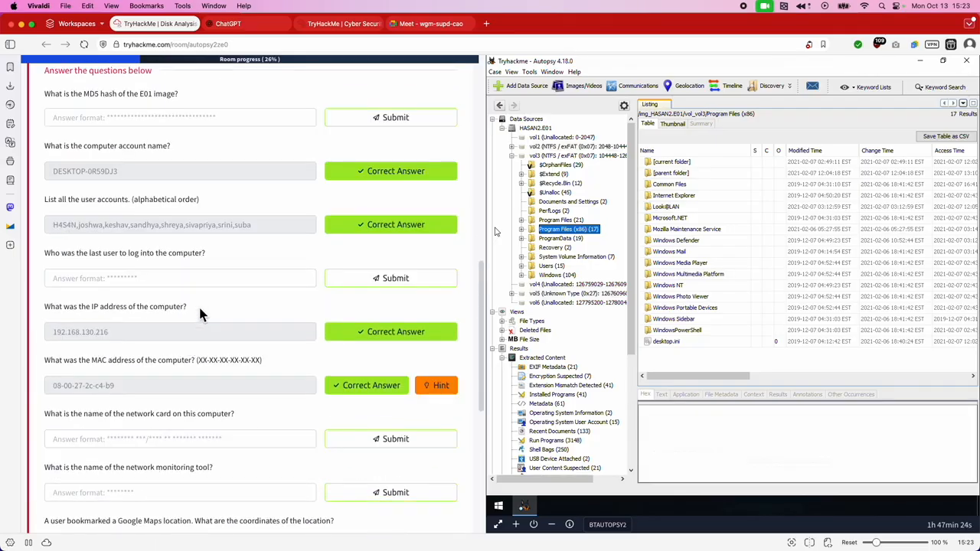
Step: Look through the Extracted Content results, opening EXIF Metadata, Installed Programs and Operating System Information
click(518, 350)
click(543, 358)
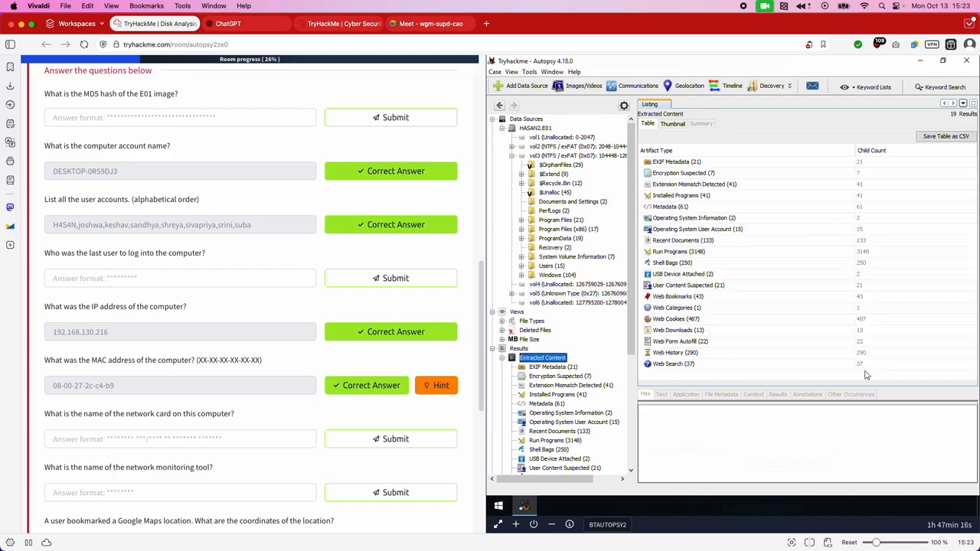
click(546, 368)
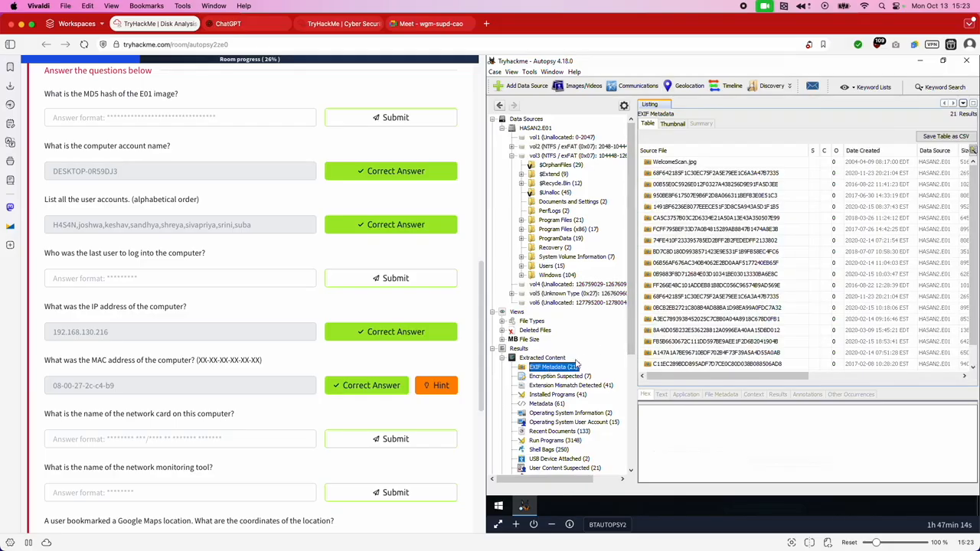
drag(803, 377, 774, 379)
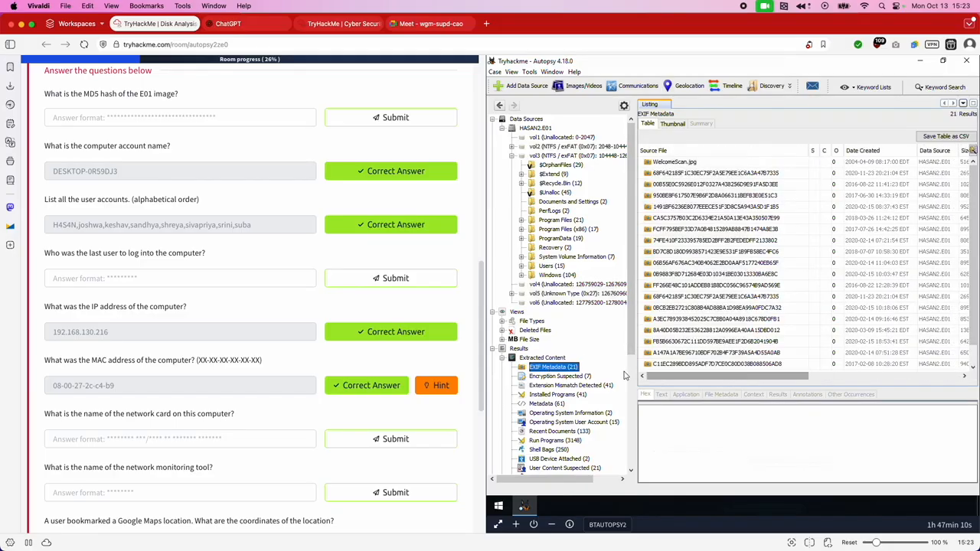
click(552, 394)
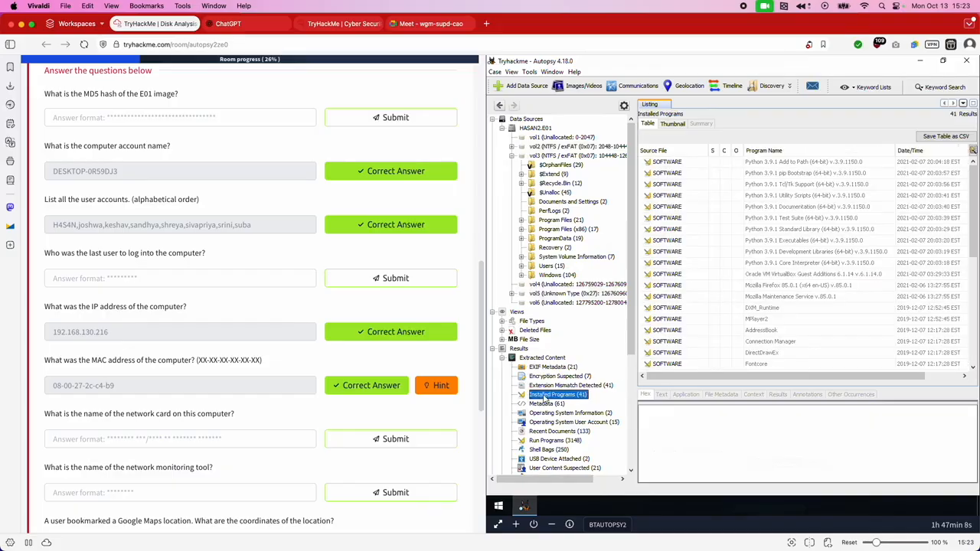
click(559, 414)
Step: Reread the MD5 hash question and open the container summary of the HASAN2.E01 data source to look up the hash
double_click(121, 94)
click(71, 93)
drag(184, 93, 65, 94)
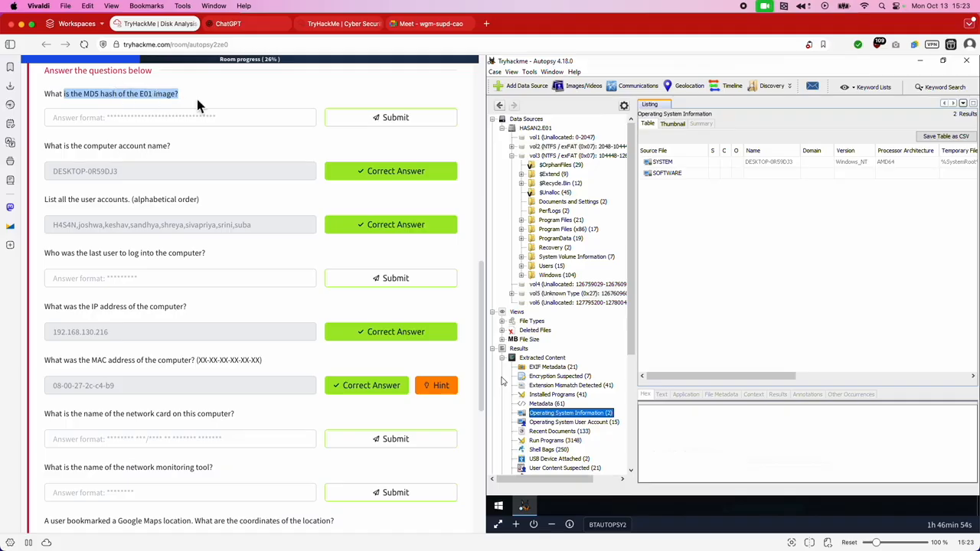
click(536, 129)
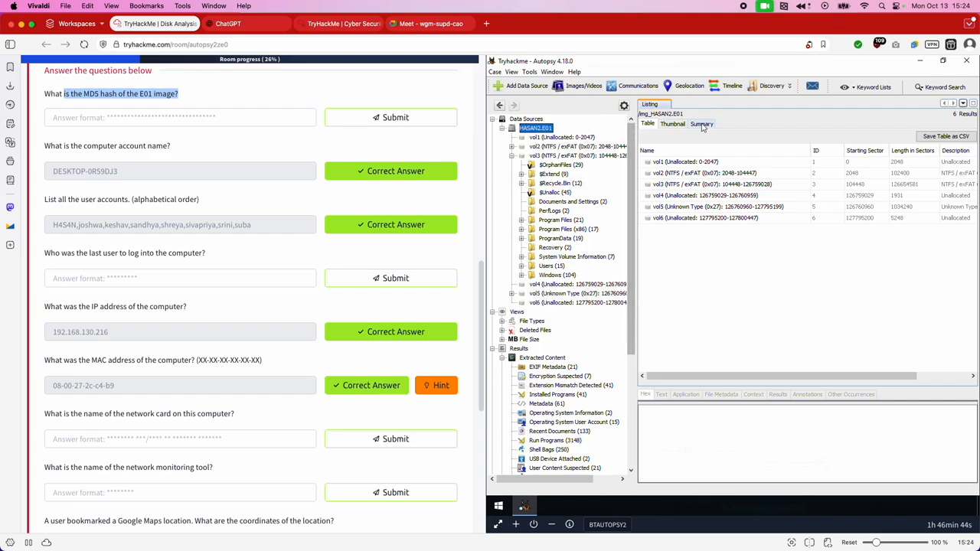
click(702, 124)
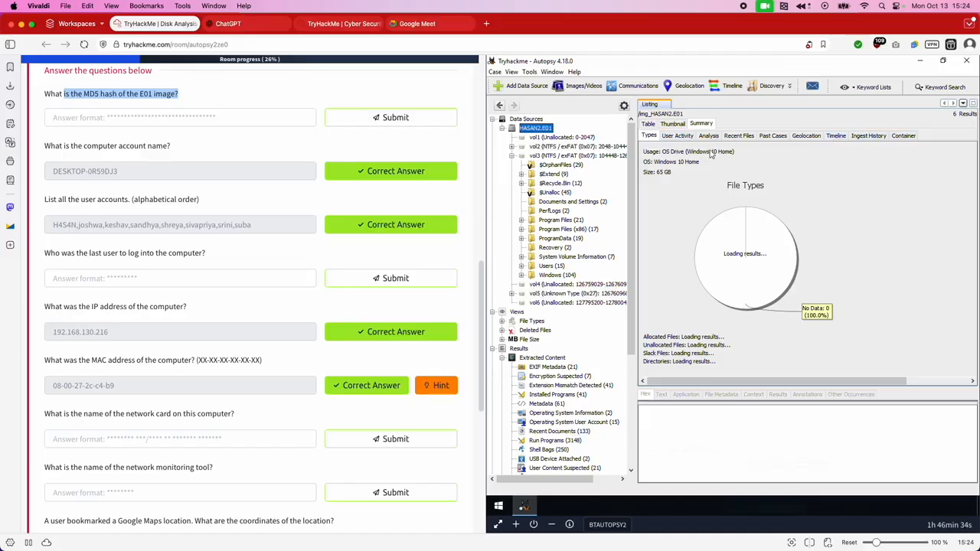
click(904, 136)
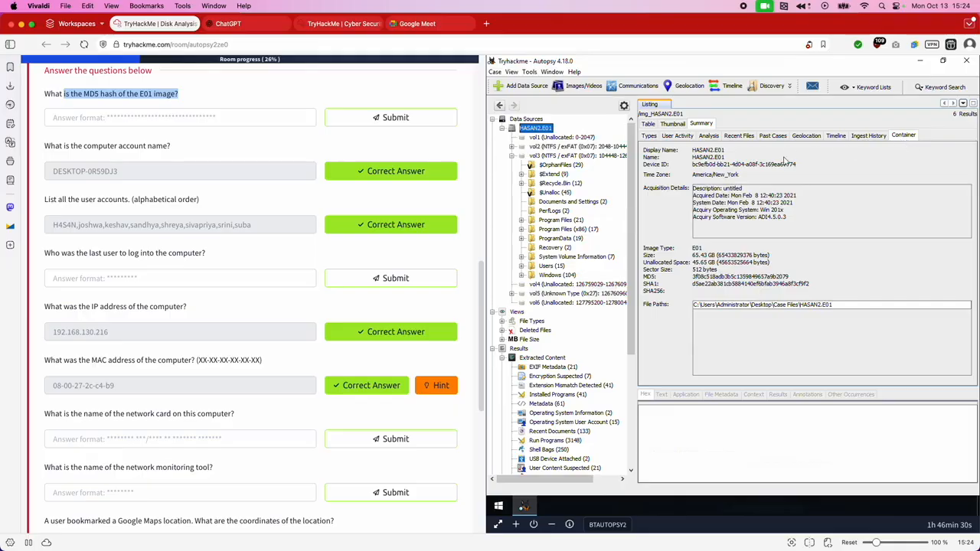
click(86, 96)
drag(119, 96, 84, 96)
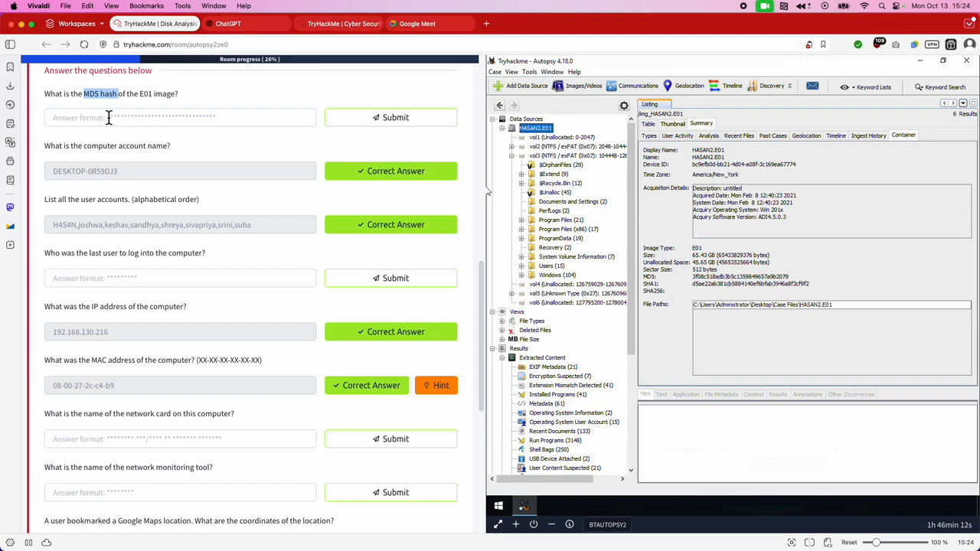
click(907, 136)
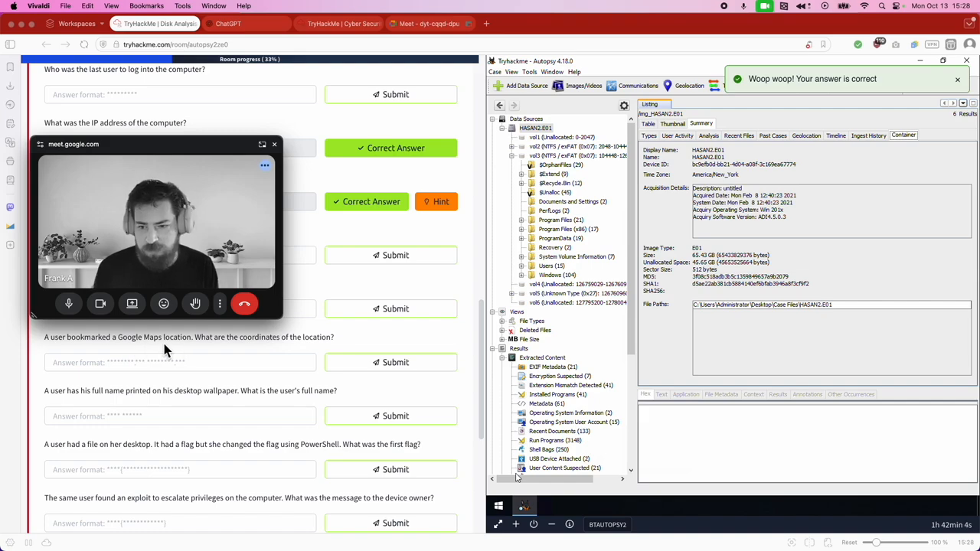
Step: Open the extracted Web Bookmarks listing to look for the bookmarked Google Maps location
scroll(161, 345, down, 1)
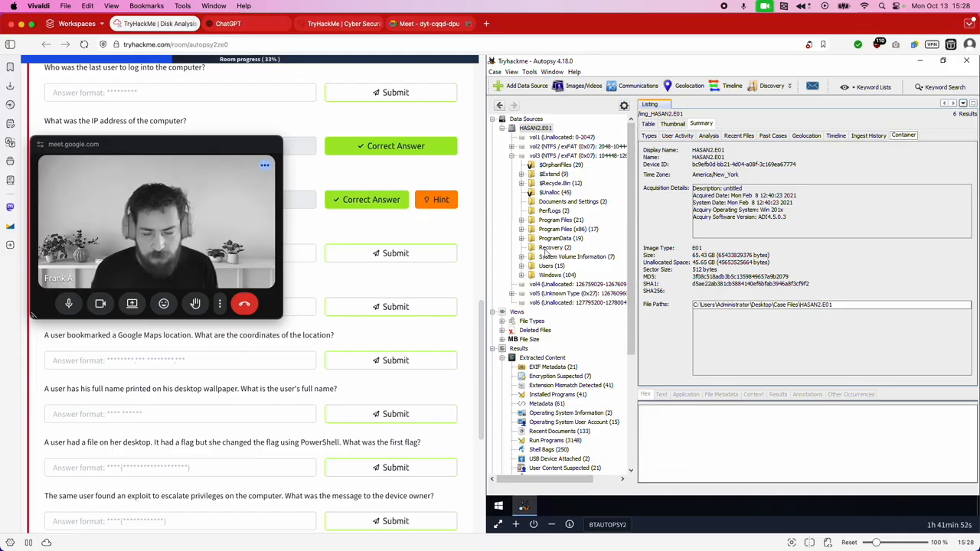
click(519, 349)
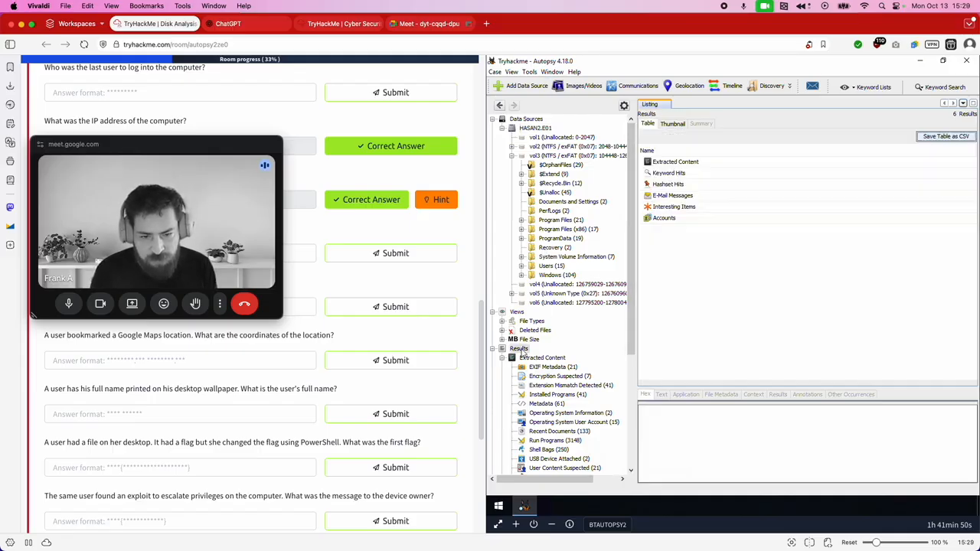
drag(633, 336, 632, 399)
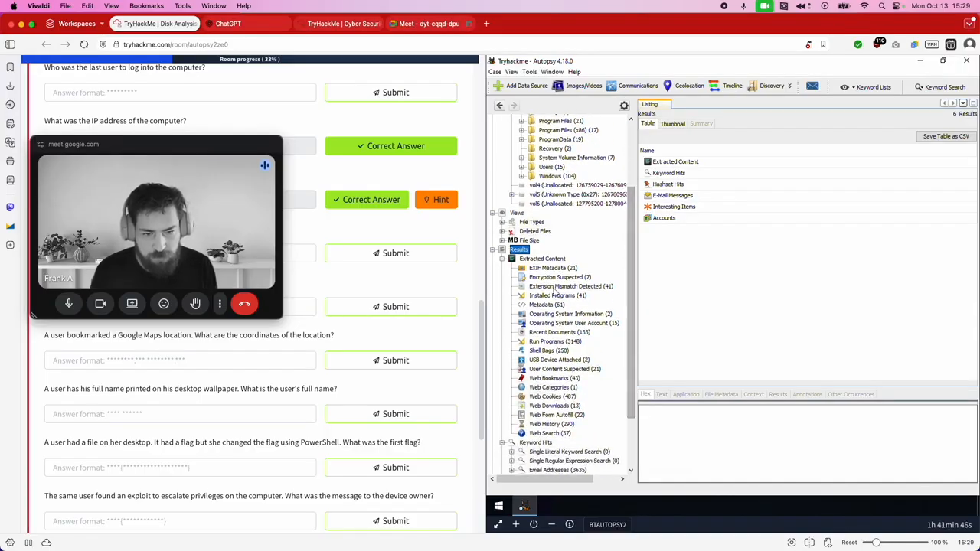
click(550, 378)
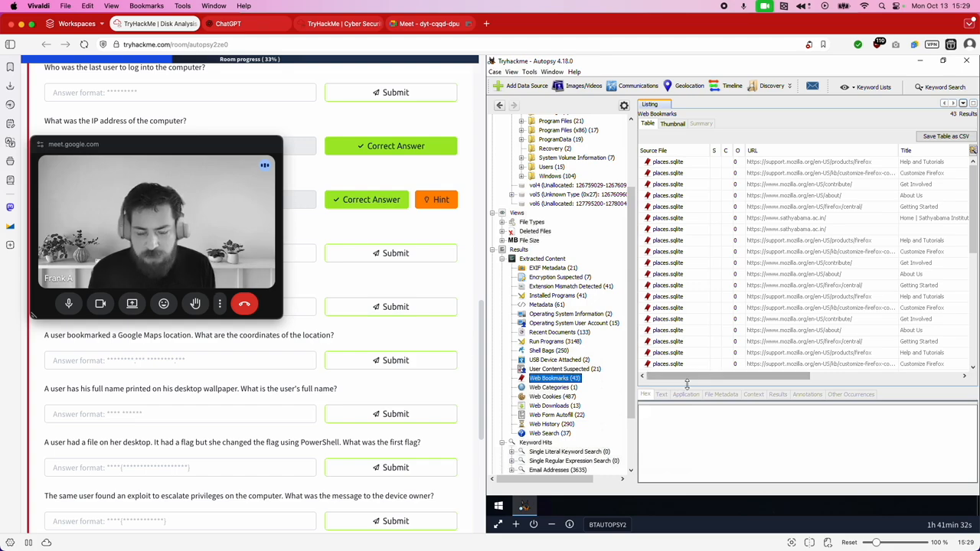
scroll(710, 378, right, 2)
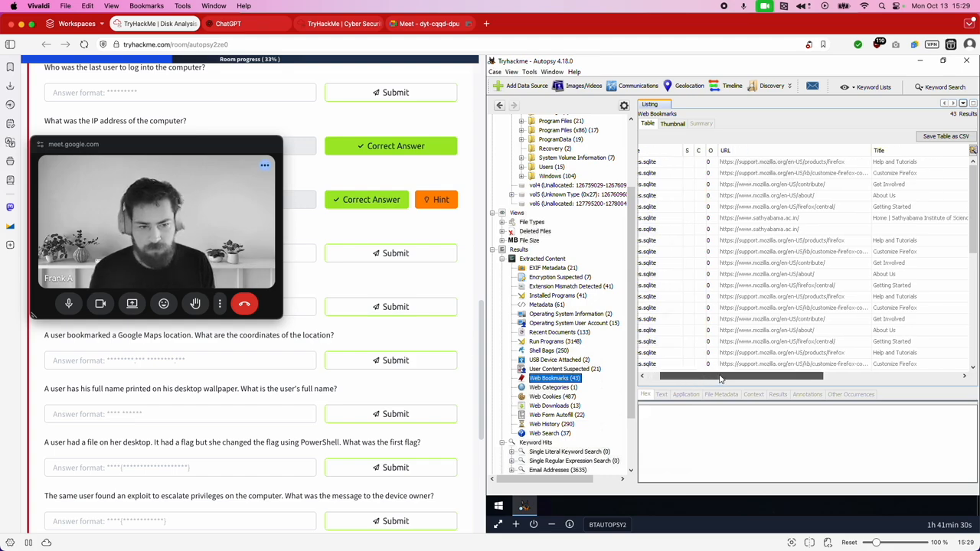
scroll(710, 378, left, 2)
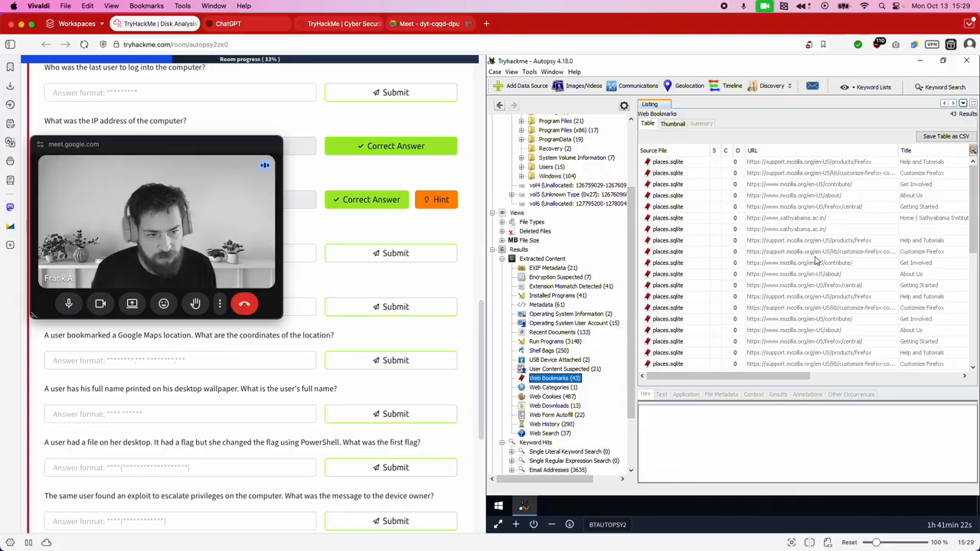
Step: Sort the web bookmarks by domain, select the google.com entry and show its title with the coordinates
drag(770, 376, 953, 375)
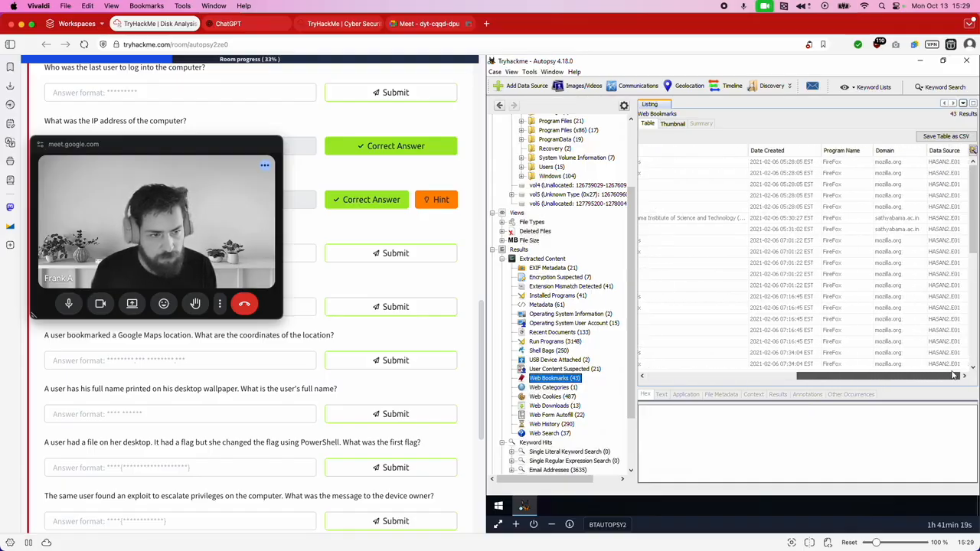
click(891, 151)
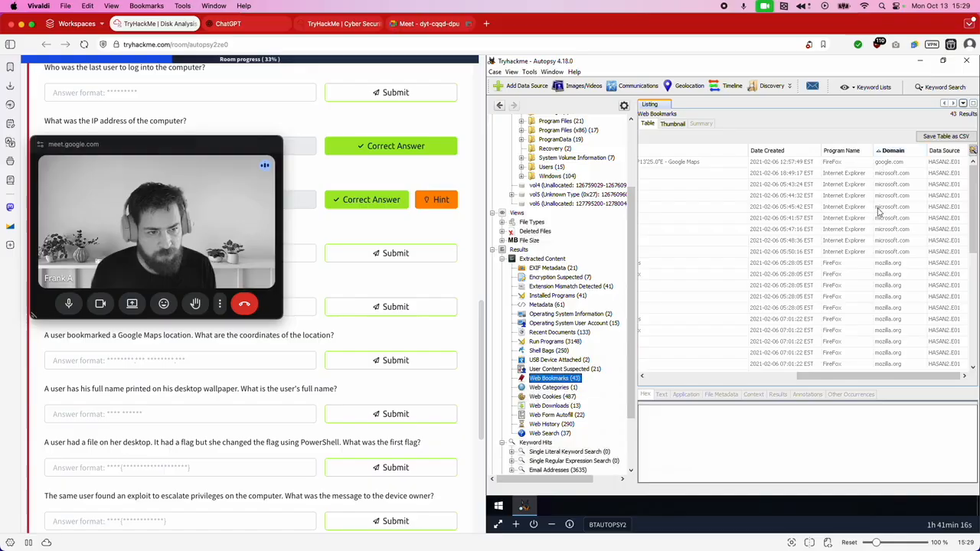
click(888, 163)
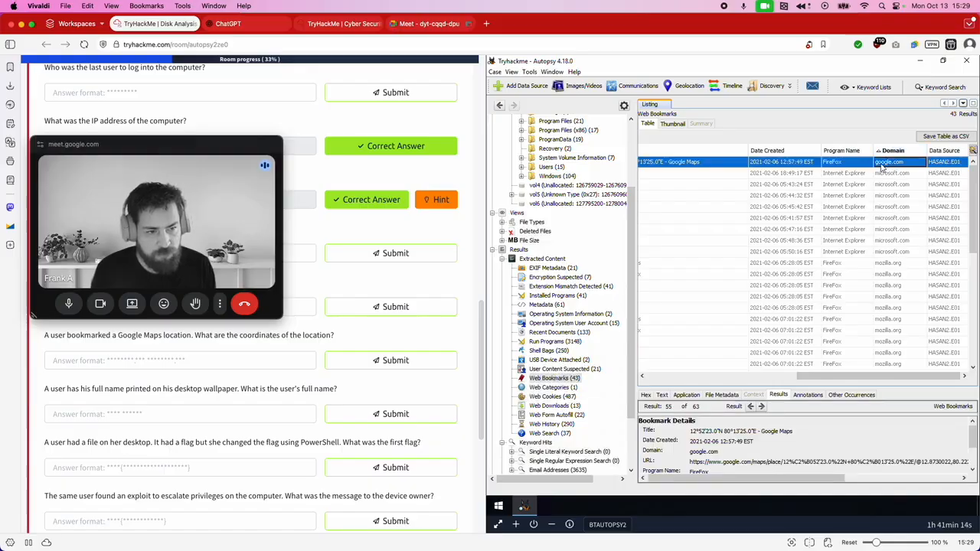
drag(881, 376, 834, 376)
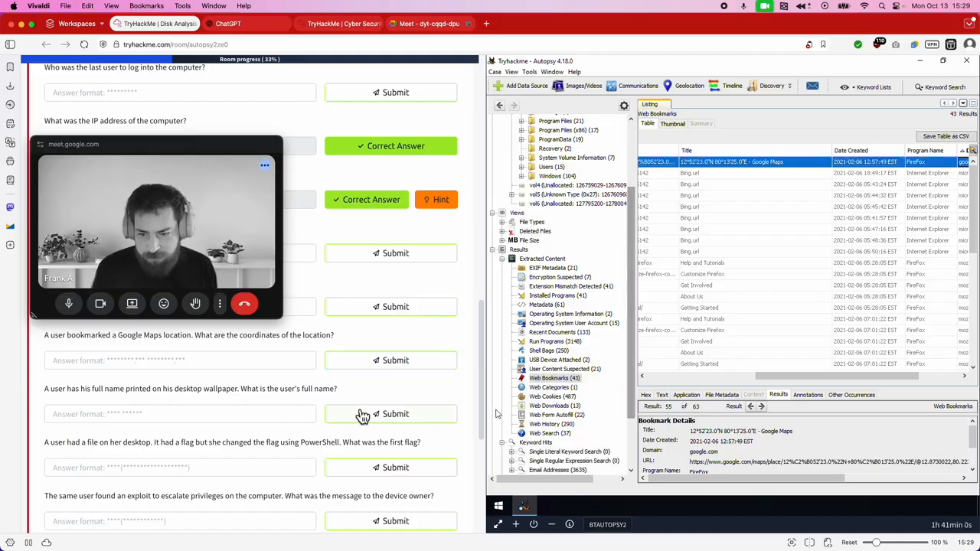
Step: Submit 12°52'23.0"N 80°13'25.0"E as the bookmarked location's coordinates, removing the trailing "- Google Maps" from the copied title
click(185, 363)
text(12°52'23.0"N 80°13'25.0"E - Google Maps)
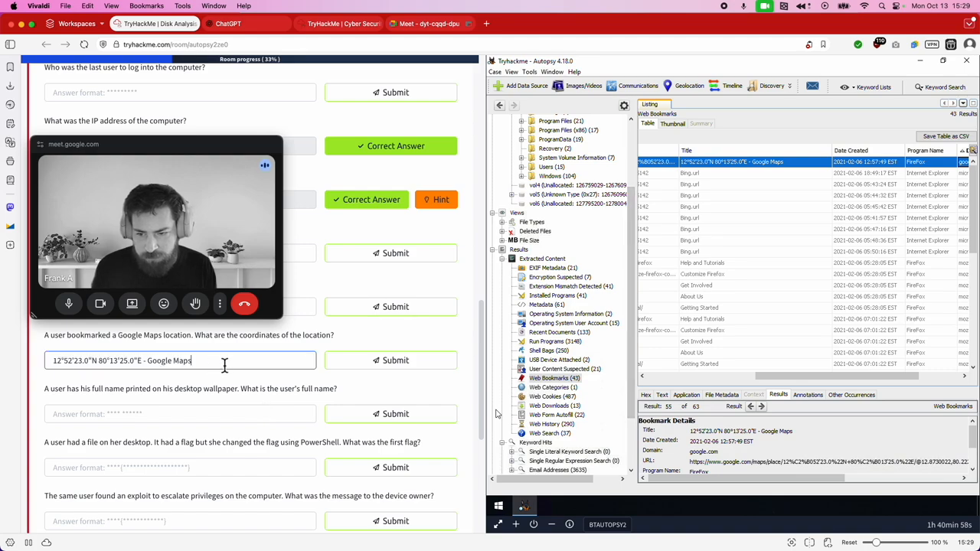
drag(224, 365, 49, 360)
click(88, 364)
click(157, 366)
click(147, 365)
click(254, 366)
key(BackSpace)
key(BackSpace)
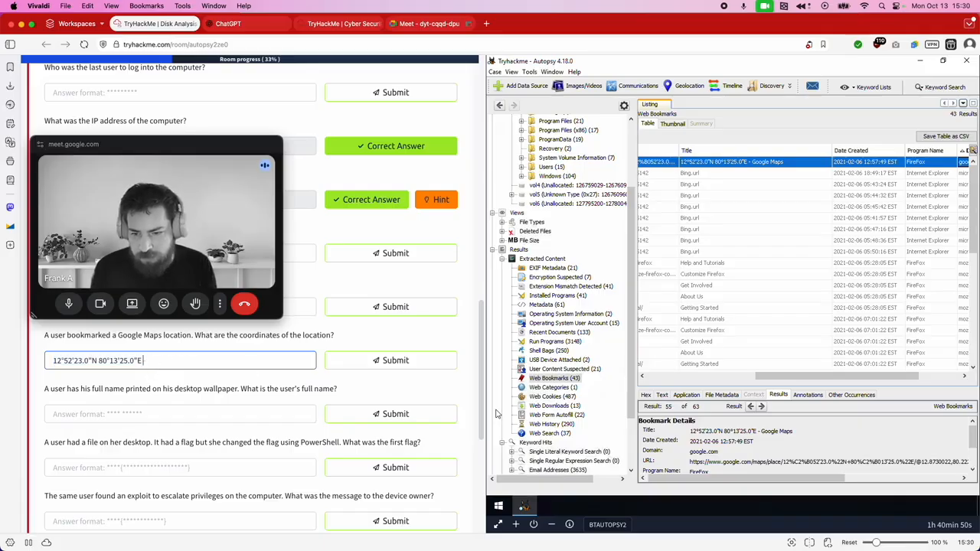
key(Return)
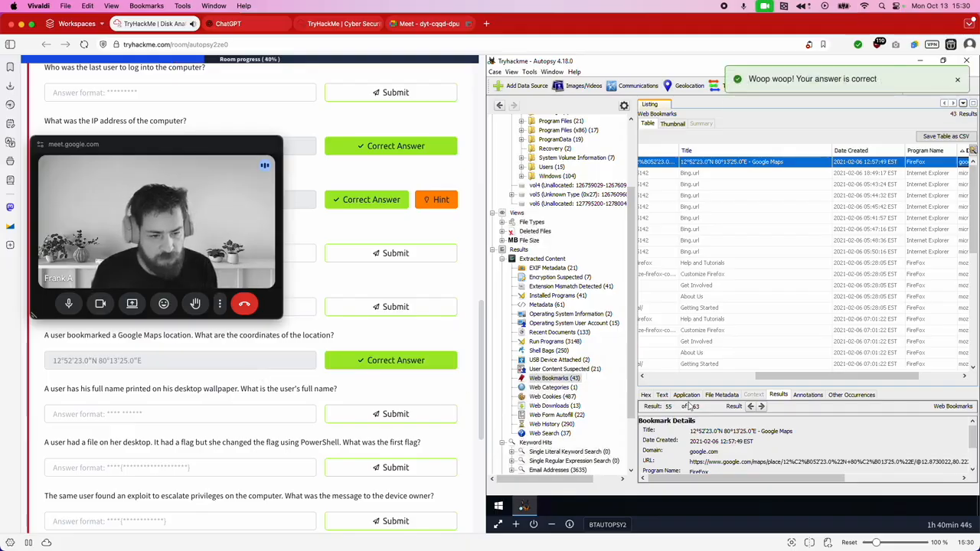
Step: Look over the rest of the Web Bookmarks listing, including the source files and URLs
drag(797, 381, 703, 380)
scroll(739, 341, left, 3)
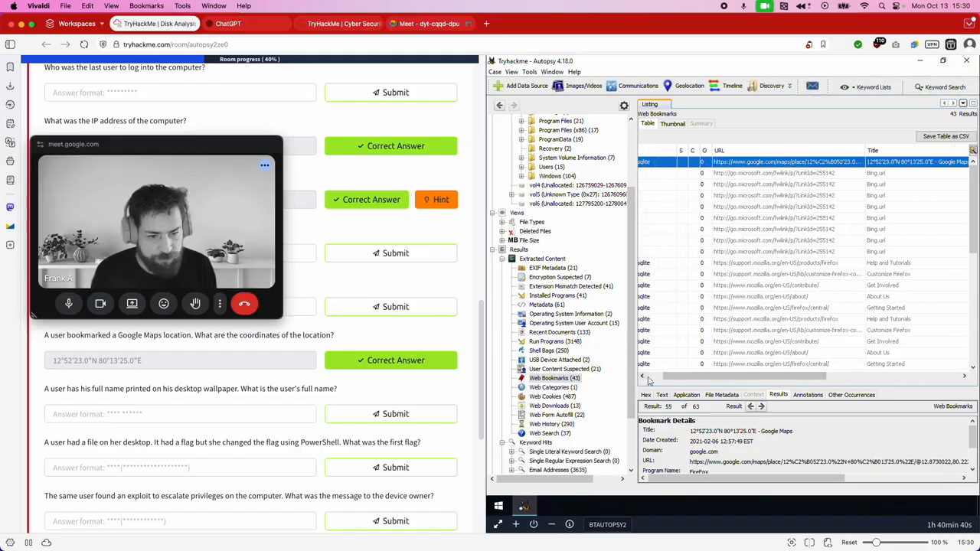
scroll(705, 291, down, 3)
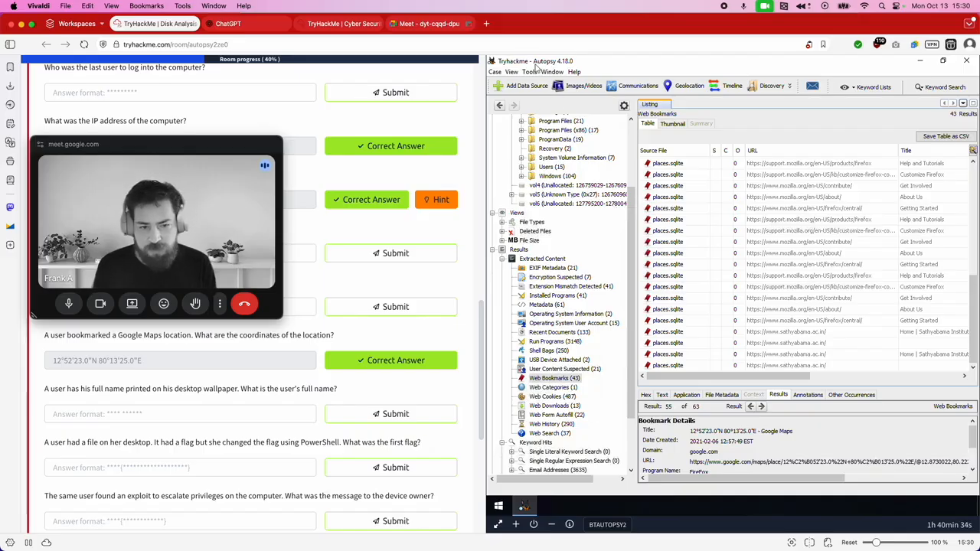
click(557, 382)
click(557, 380)
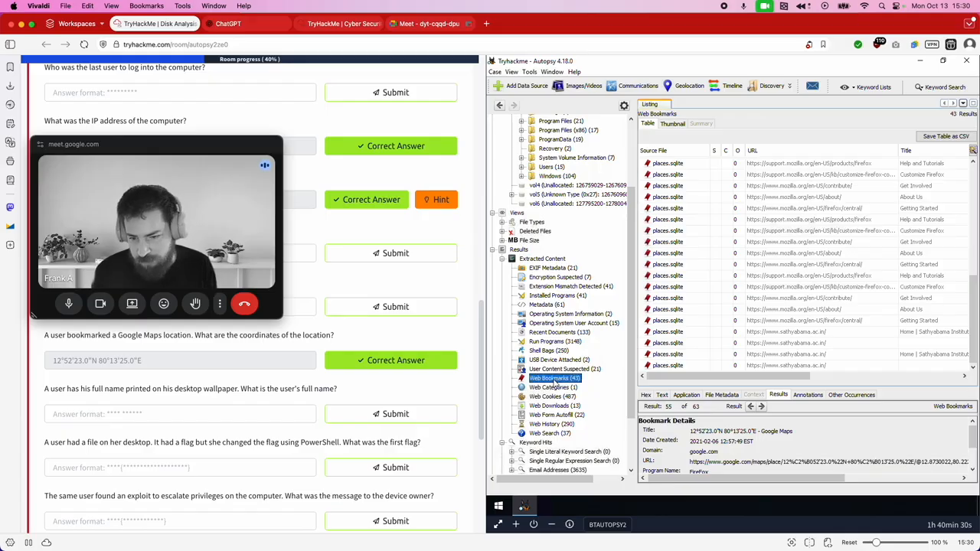
Step: Open the listing of image files by extension to look for the user's desktop wallpaper
drag(65, 390, 260, 389)
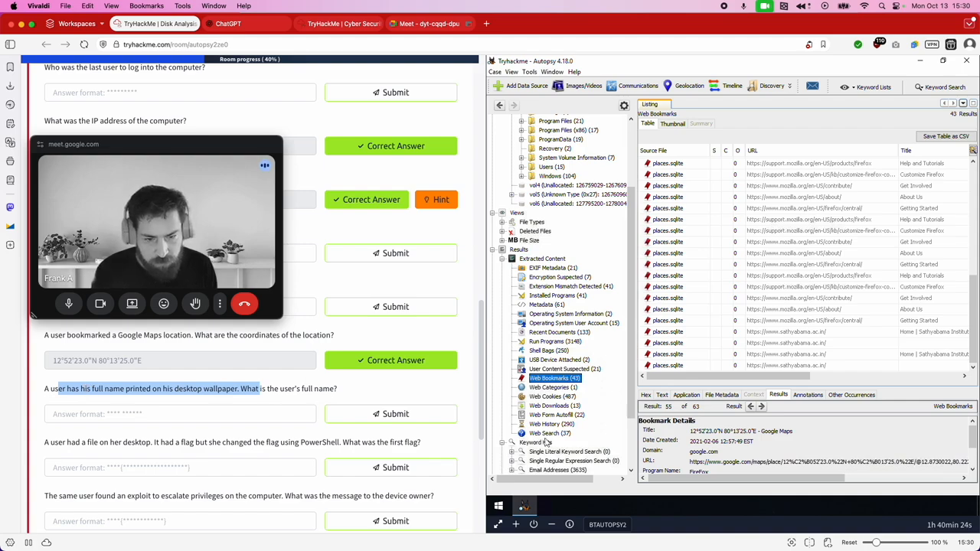
click(542, 259)
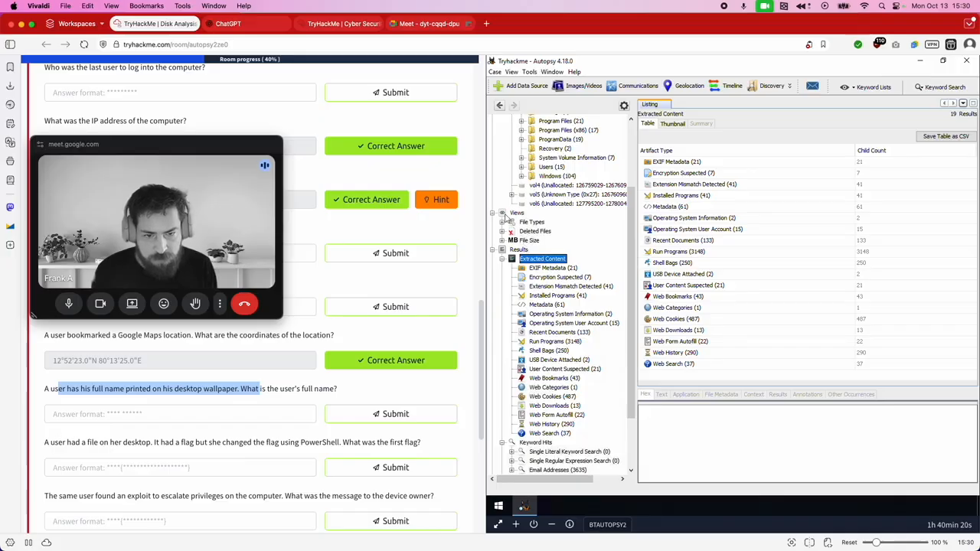
click(515, 213)
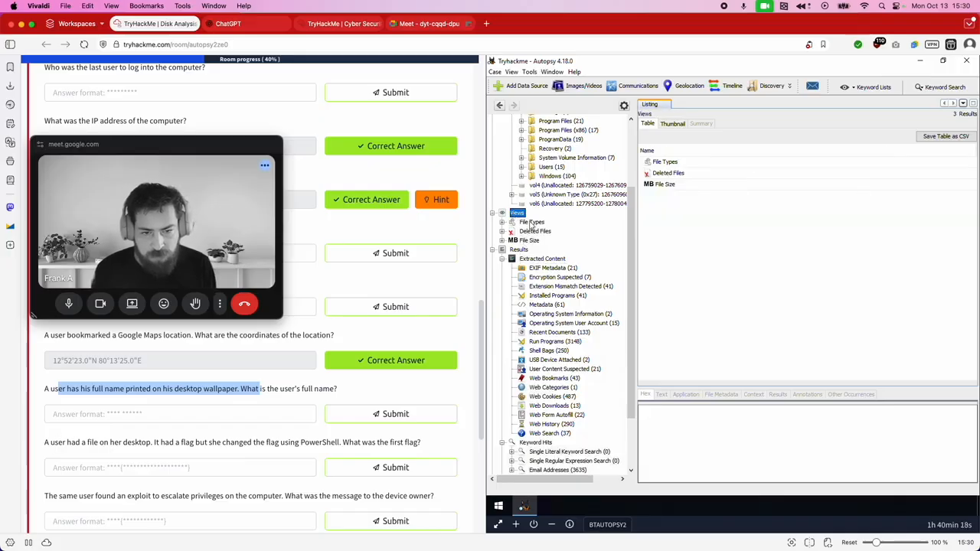
click(531, 222)
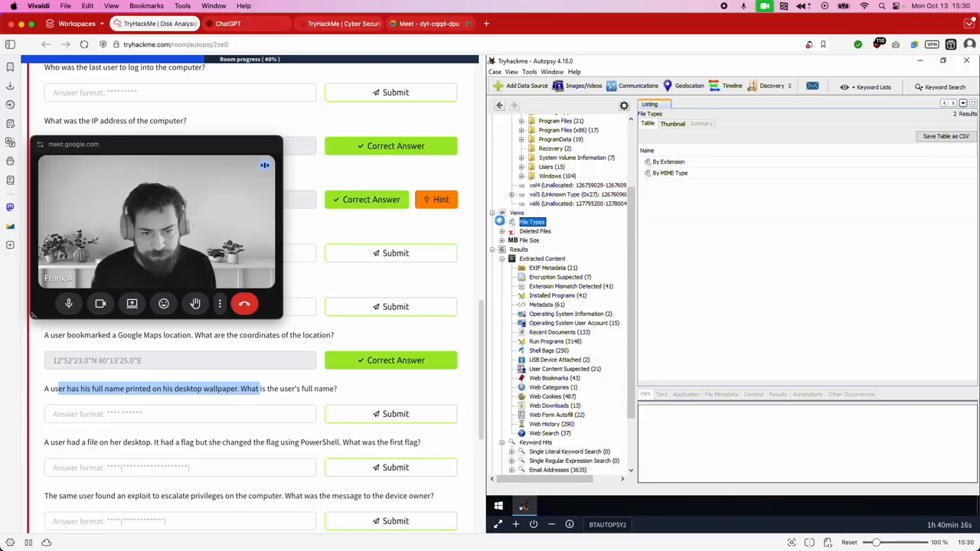
click(503, 222)
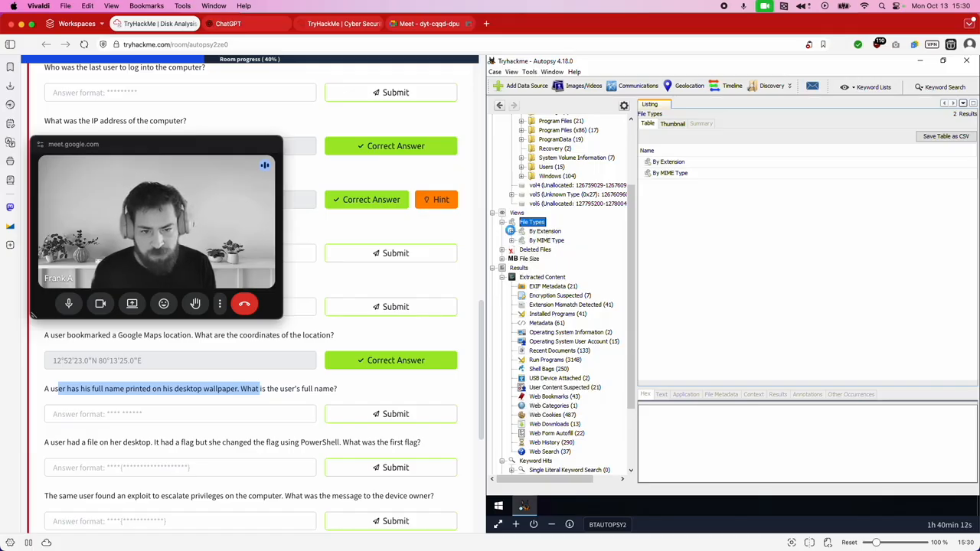
click(512, 232)
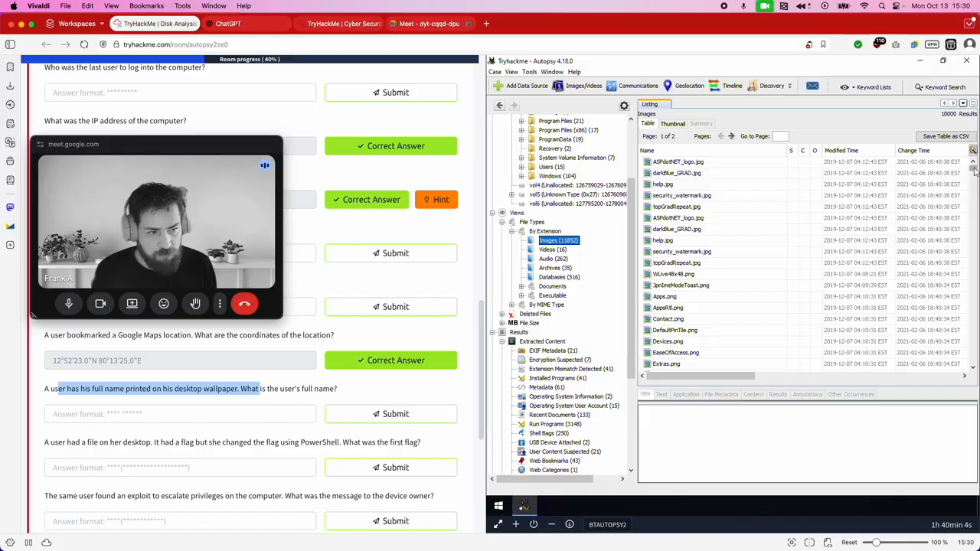
Step: Sort the image files by size in ascending order and select img103.png in the last row
scroll(973, 170, down, 20)
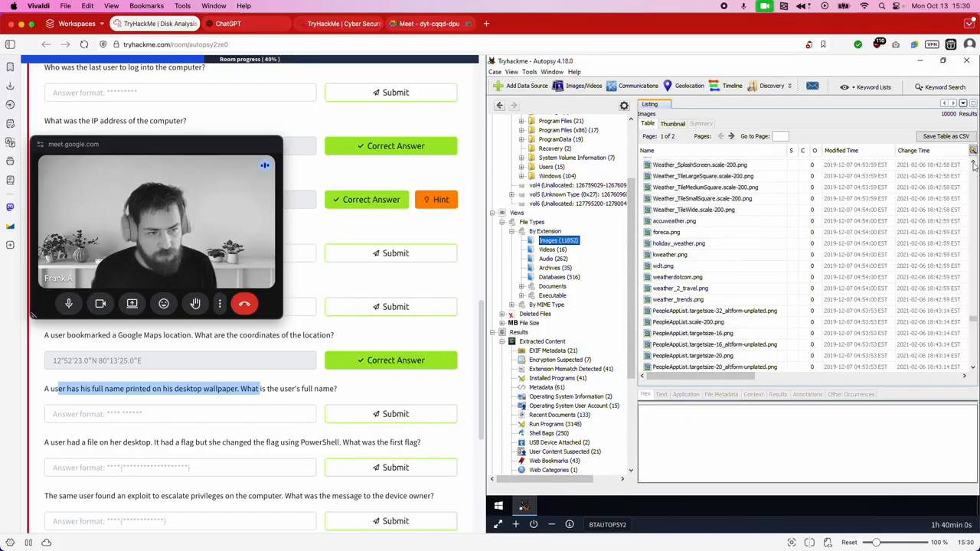
scroll(975, 174, down, 10)
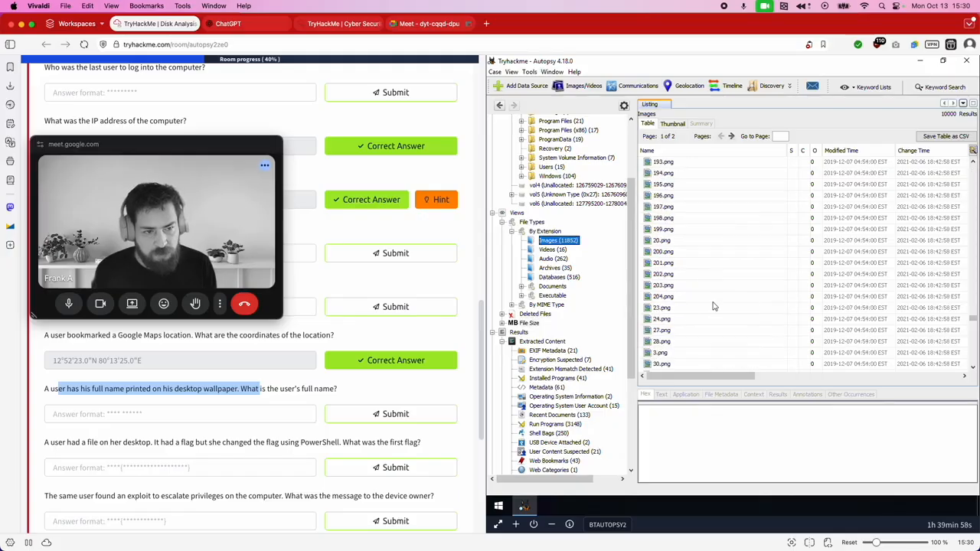
click(192, 397)
drag(176, 392, 243, 395)
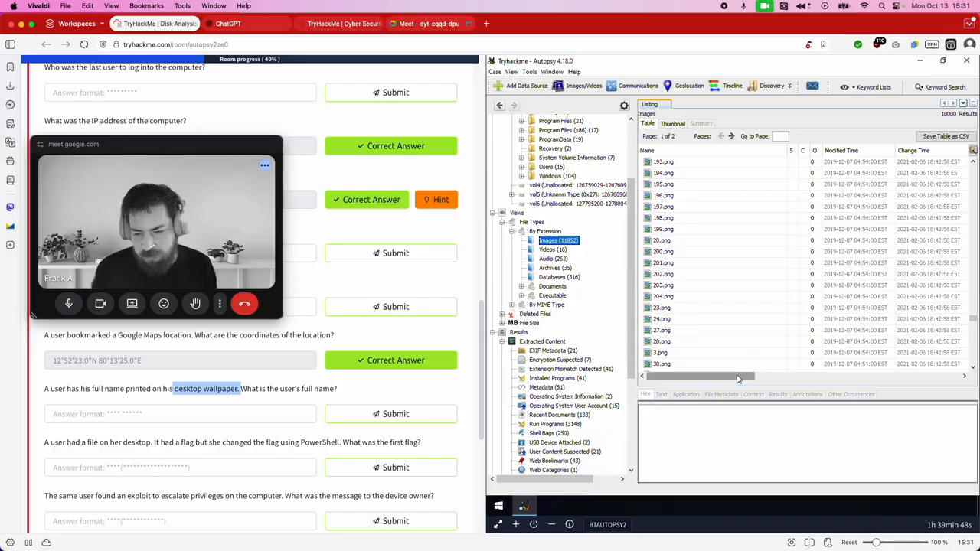
drag(741, 378, 874, 381)
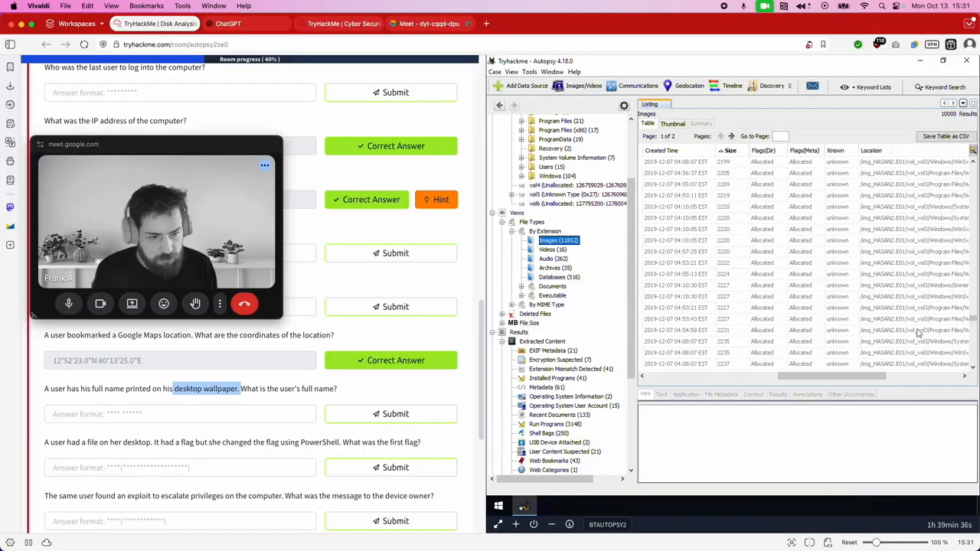
drag(971, 321, 974, 375)
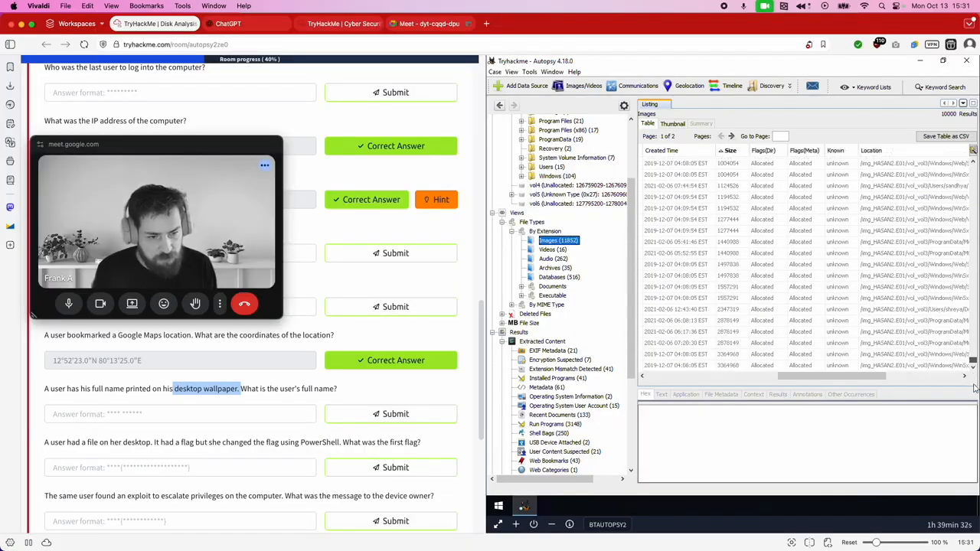
click(726, 366)
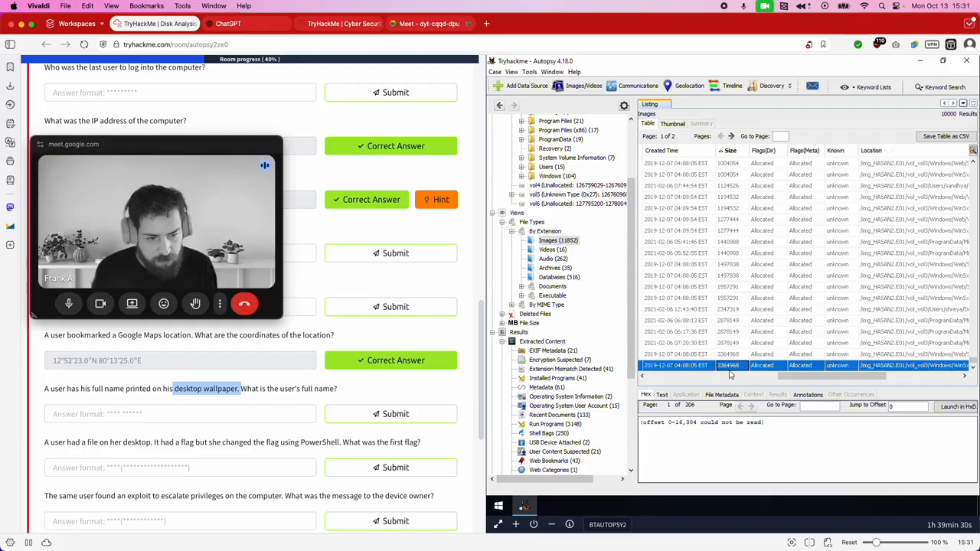
drag(811, 382, 629, 378)
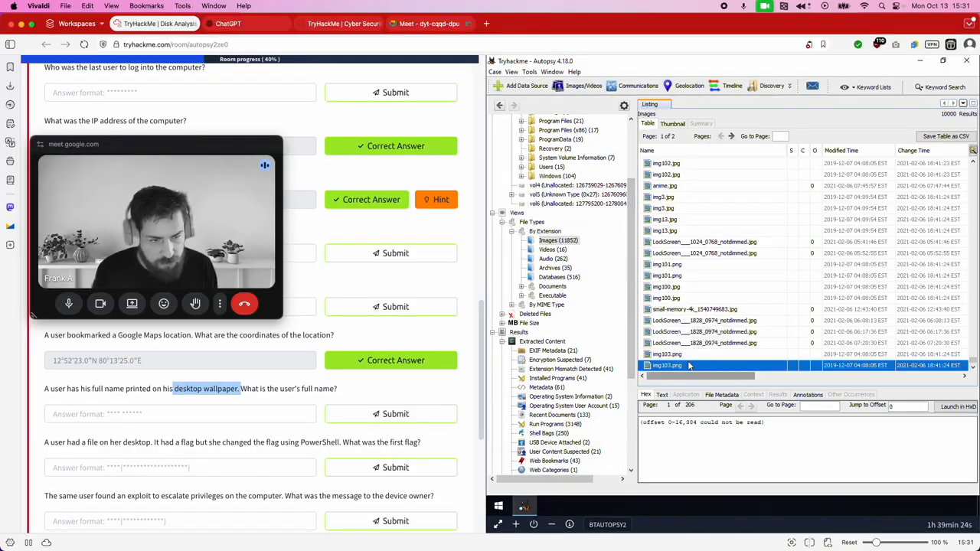
Step: Check the image files as thumbnails and return to the table, selecting img103.png stored in Windows/Web/Screen
click(672, 124)
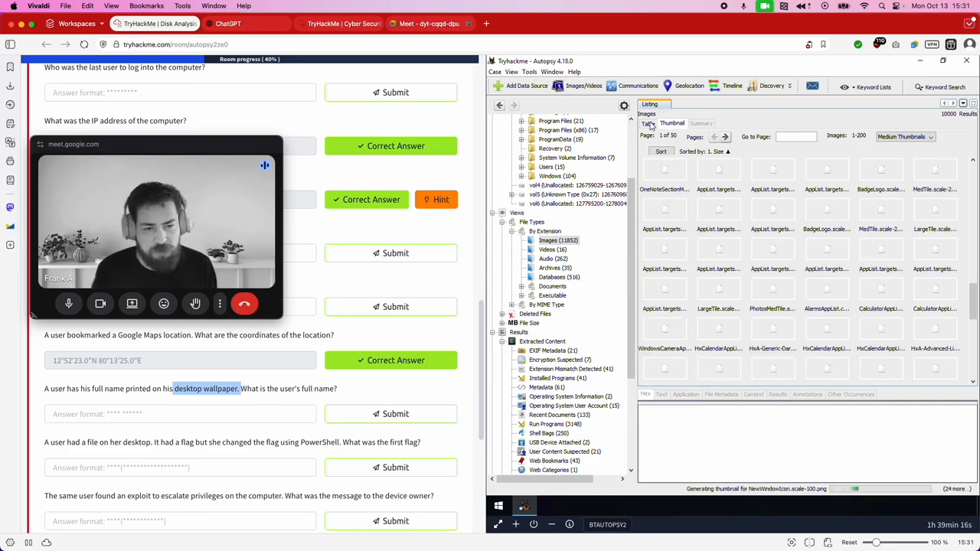
click(648, 124)
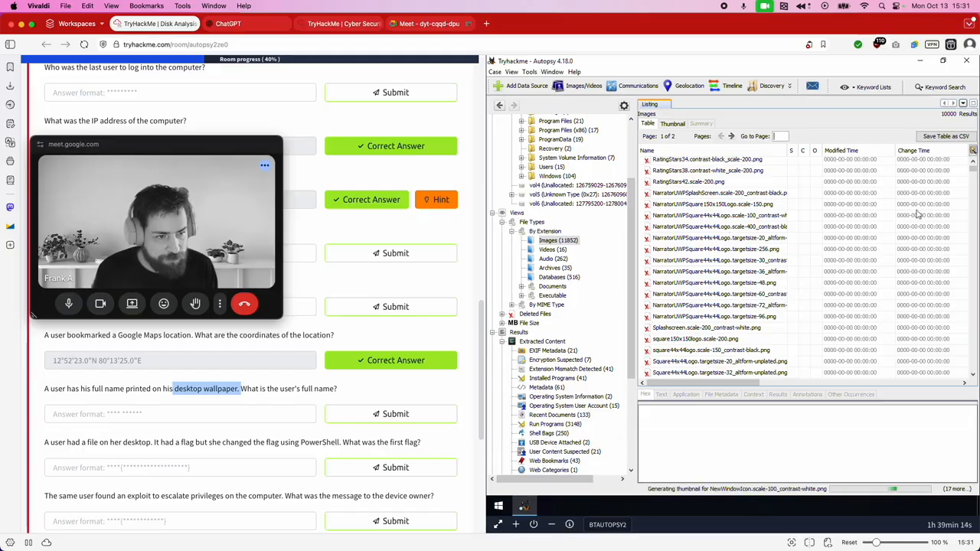
drag(974, 174, 964, 385)
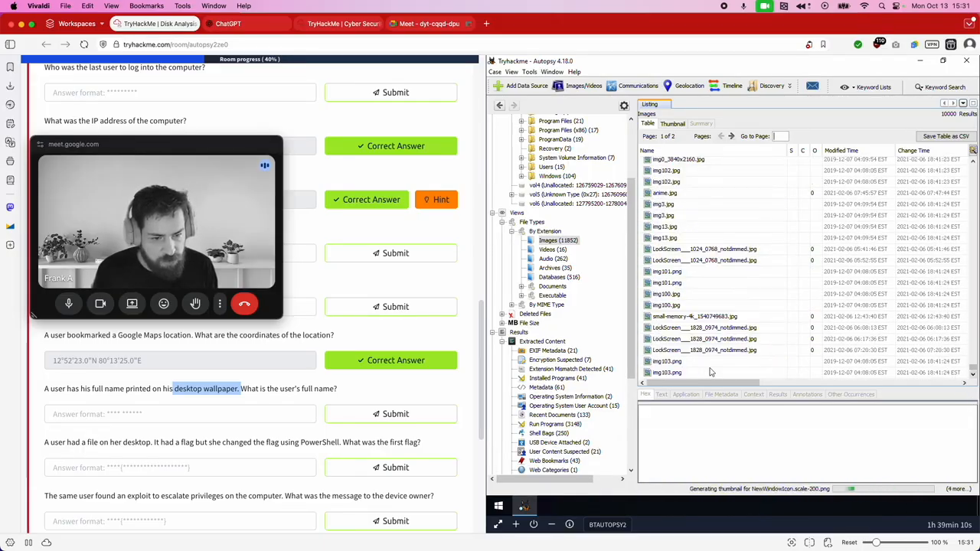
click(710, 373)
click(678, 363)
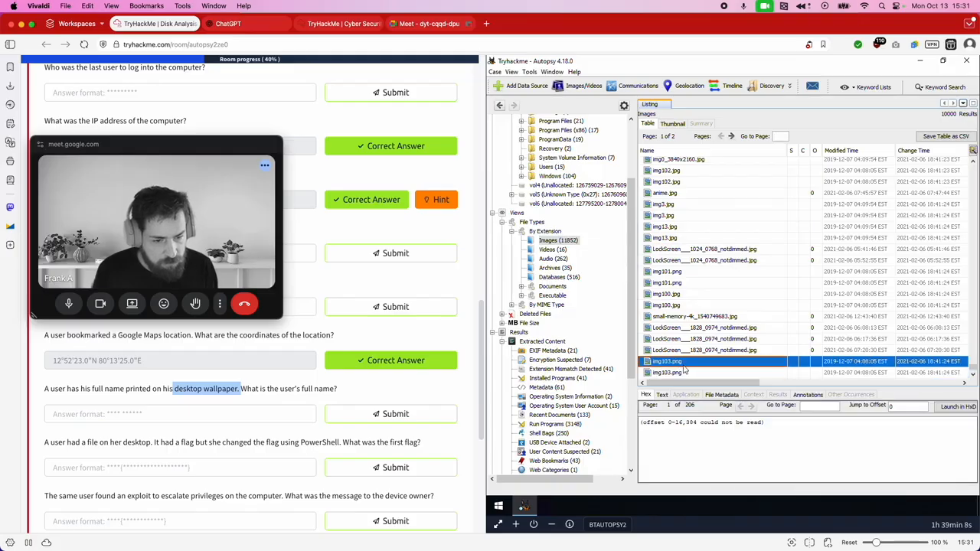
Step: Inspect the text, file metadata, annotations and hex content of img103.png
click(661, 395)
click(725, 395)
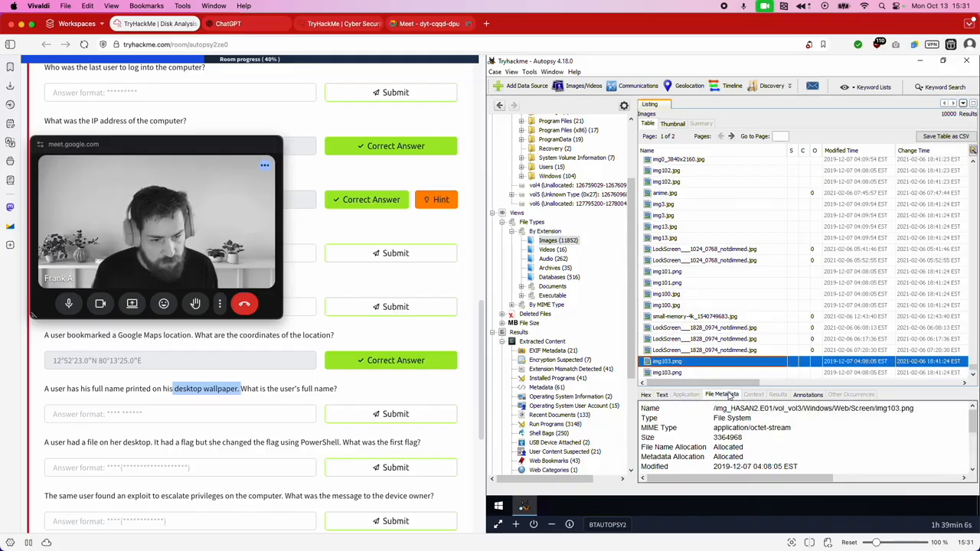
click(808, 394)
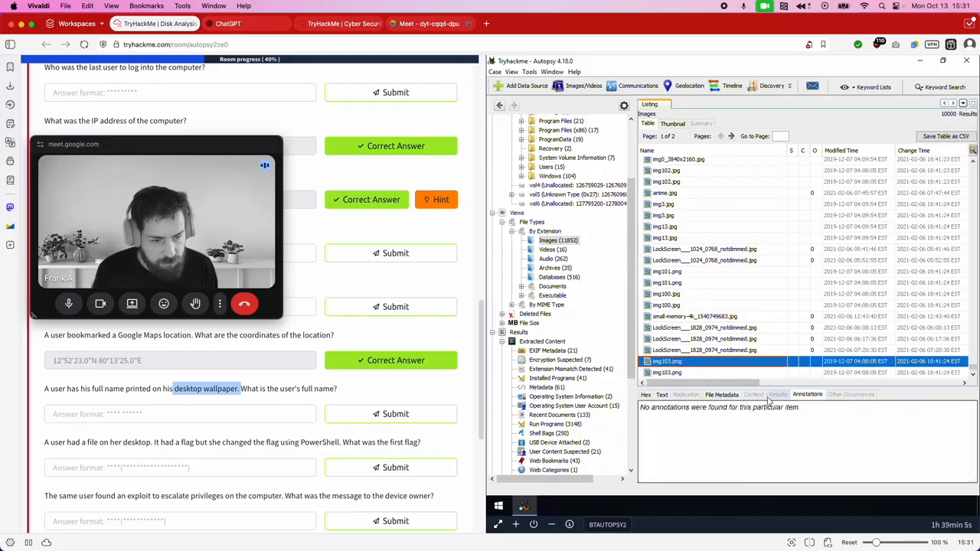
click(721, 395)
click(647, 395)
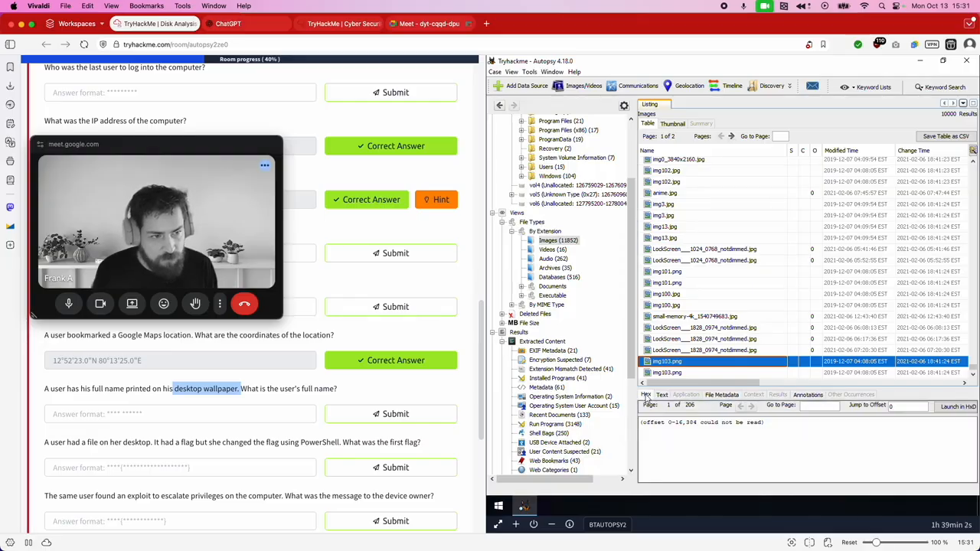
right_click(681, 366)
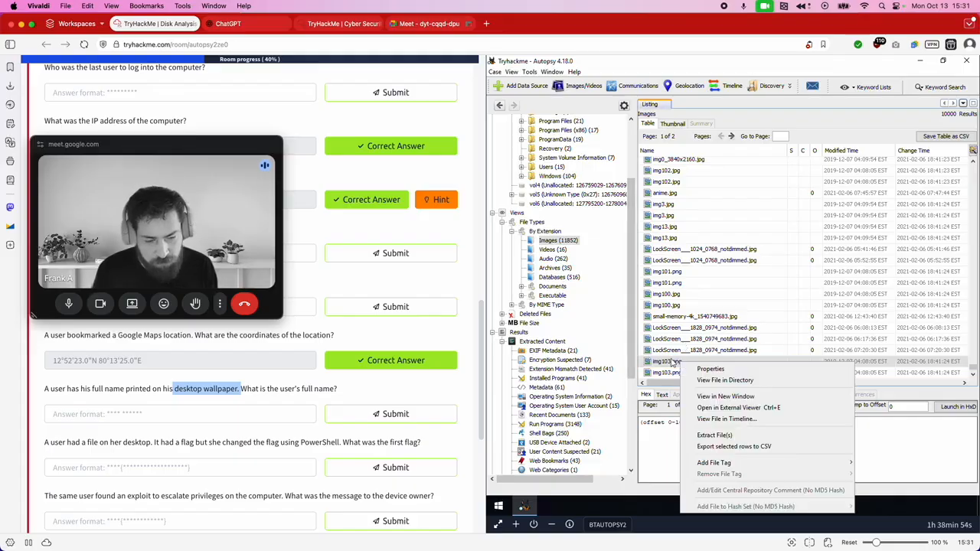
click(669, 386)
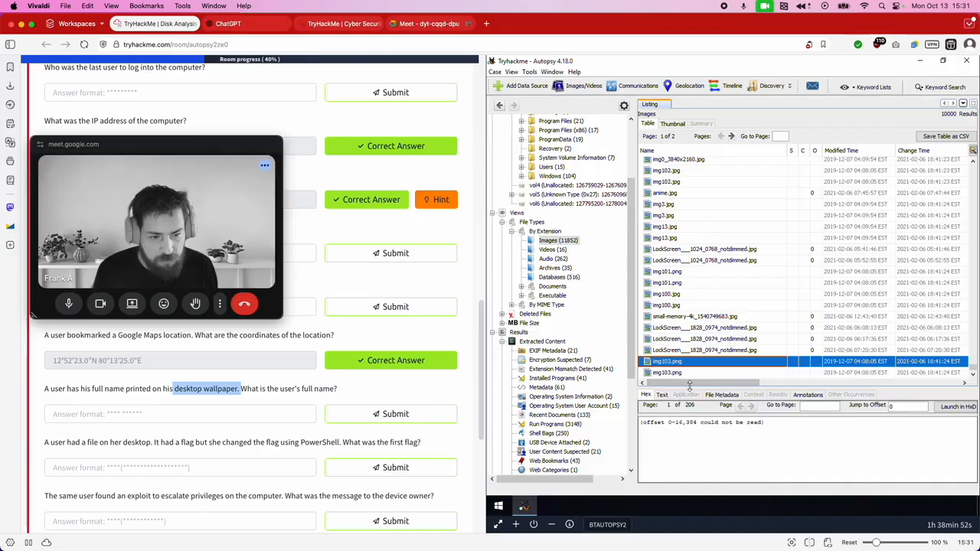
Step: Check the locations of the largest image files and select the img100.jpg stored under Windows/WinSxS
drag(702, 386, 861, 386)
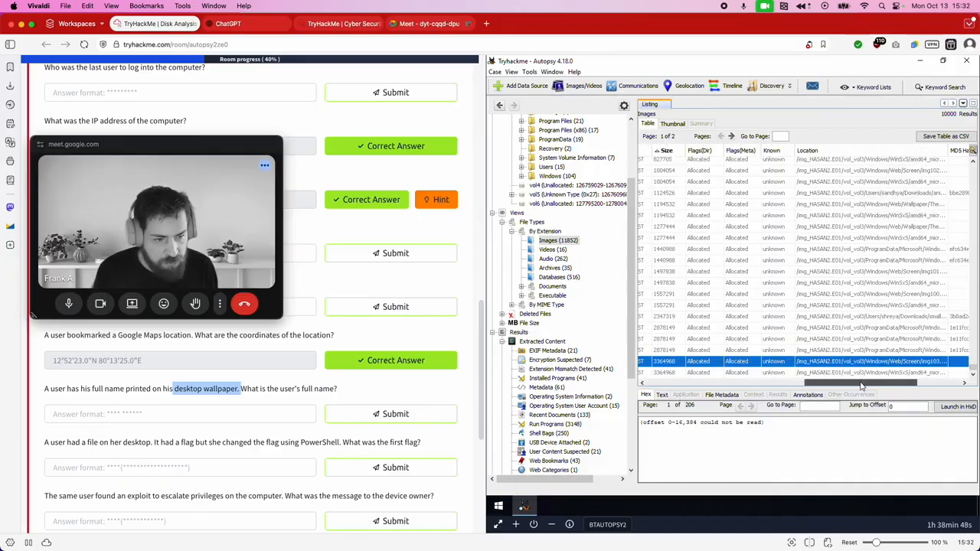
click(827, 308)
click(800, 297)
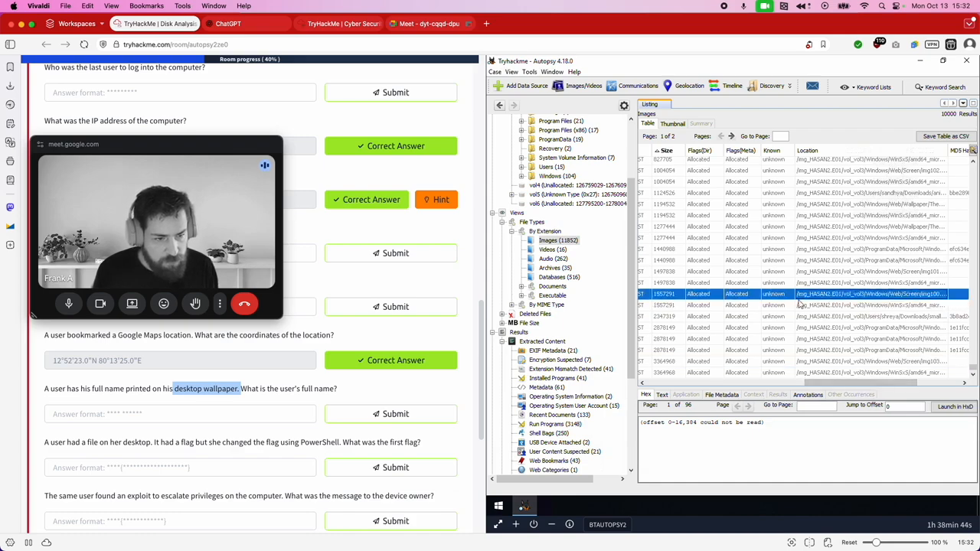
click(802, 306)
drag(827, 380, 617, 385)
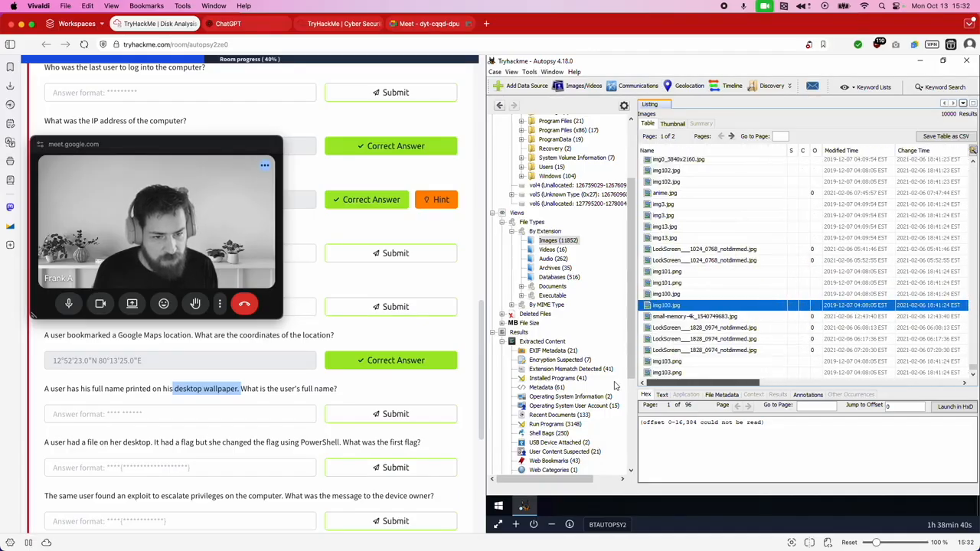
Step: Show the selected img100.jpg in its directory within the WinSxS folder
right_click(666, 305)
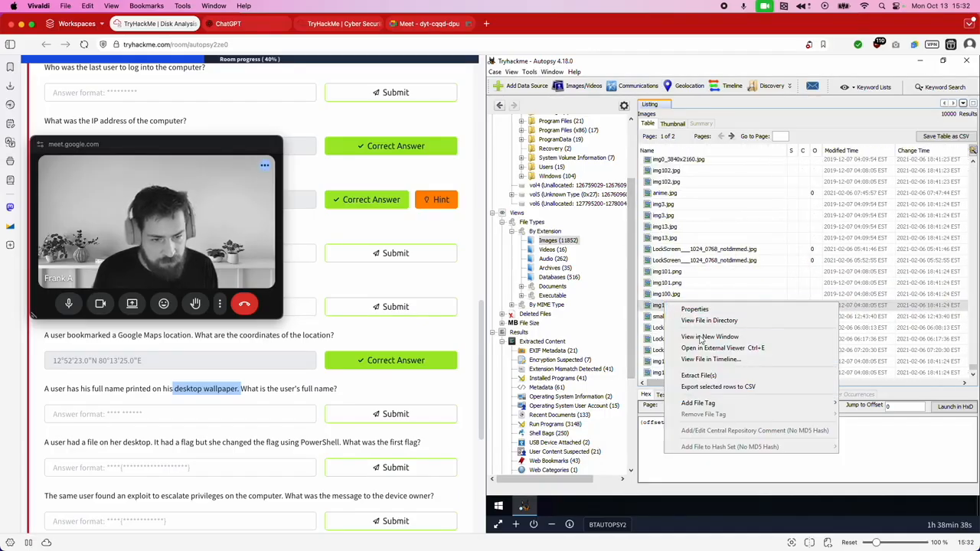
click(730, 323)
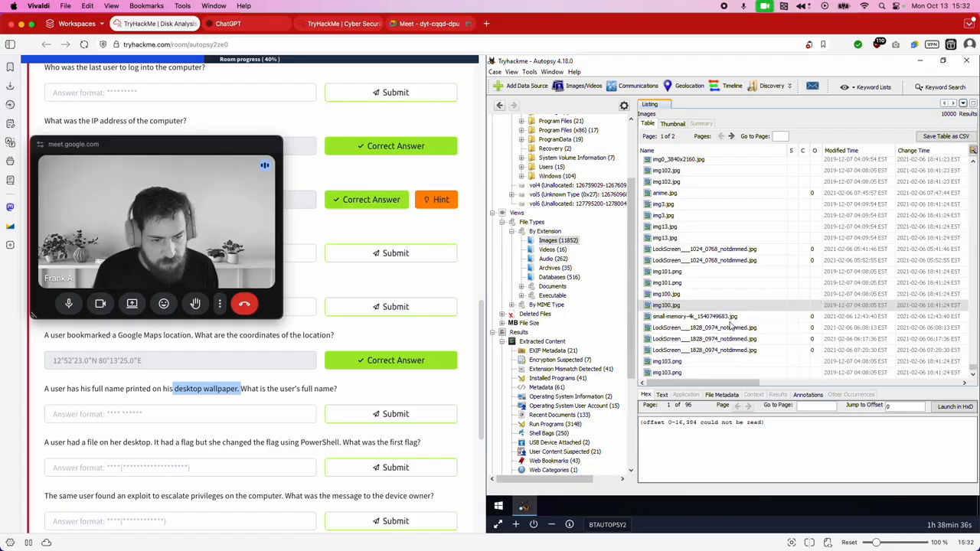
right_click(686, 306)
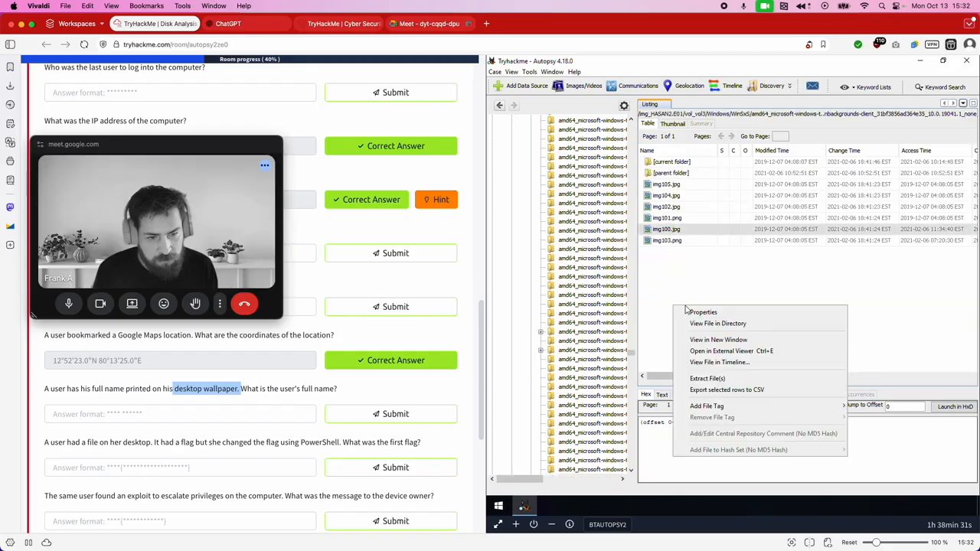
click(688, 249)
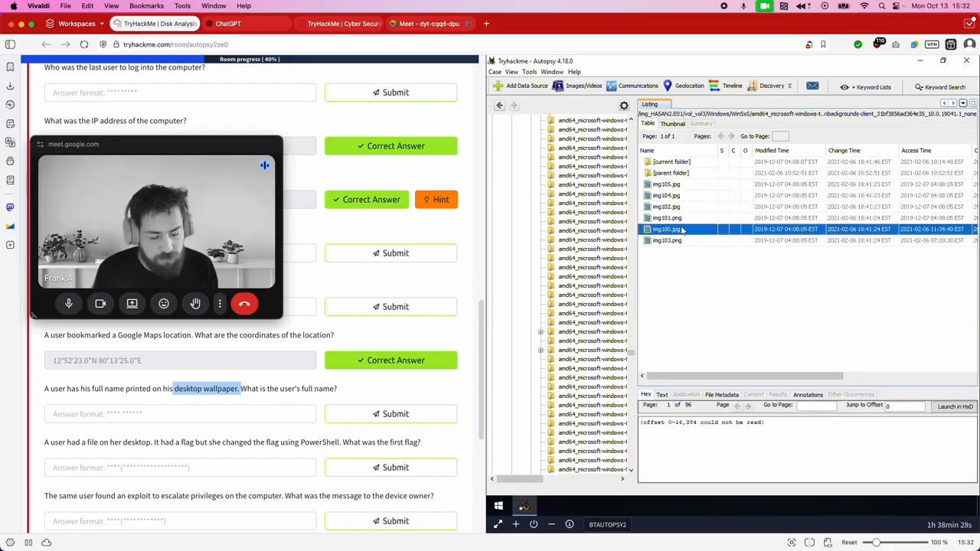
Step: Extract img100.jpg from the WinSxS directory to the desktop
right_click(684, 230)
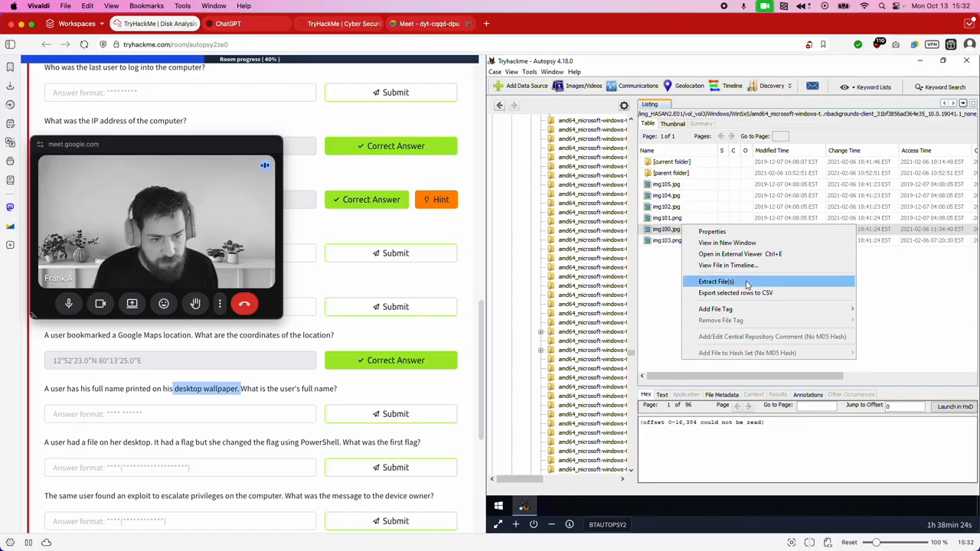
click(748, 284)
click(610, 253)
click(850, 357)
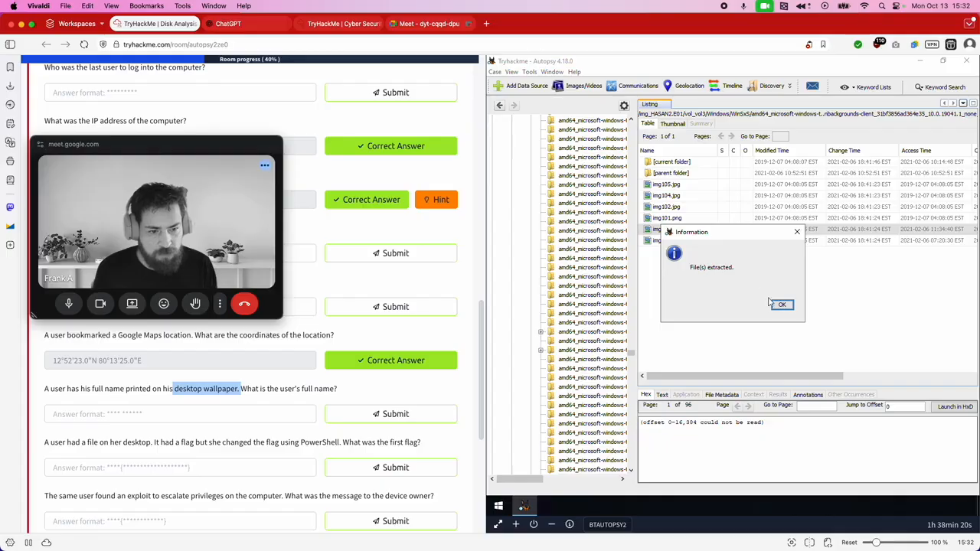
click(782, 304)
Step: View the extracted img100 image in Paint, and delete it together with the c11 folder from the desktop
drag(616, 60, 792, 147)
double_click(506, 341)
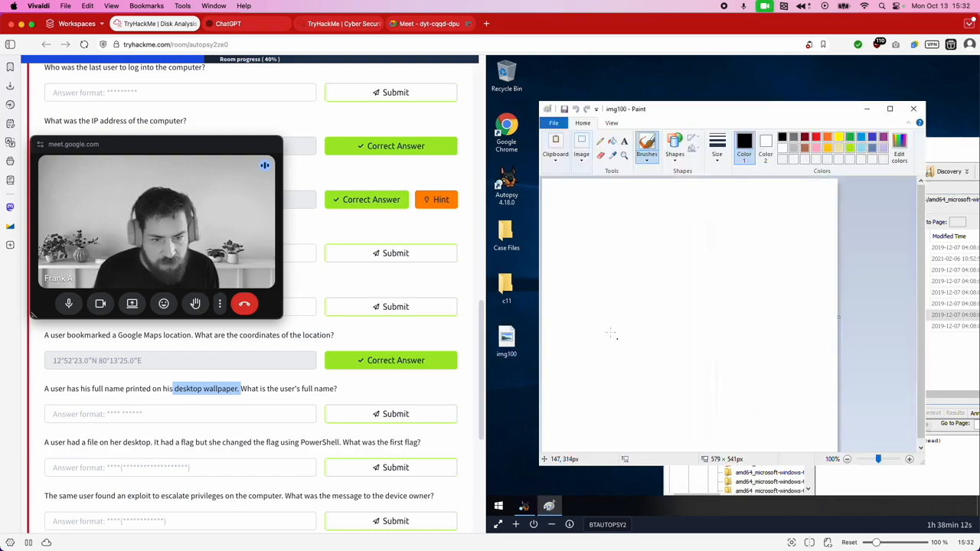
click(913, 109)
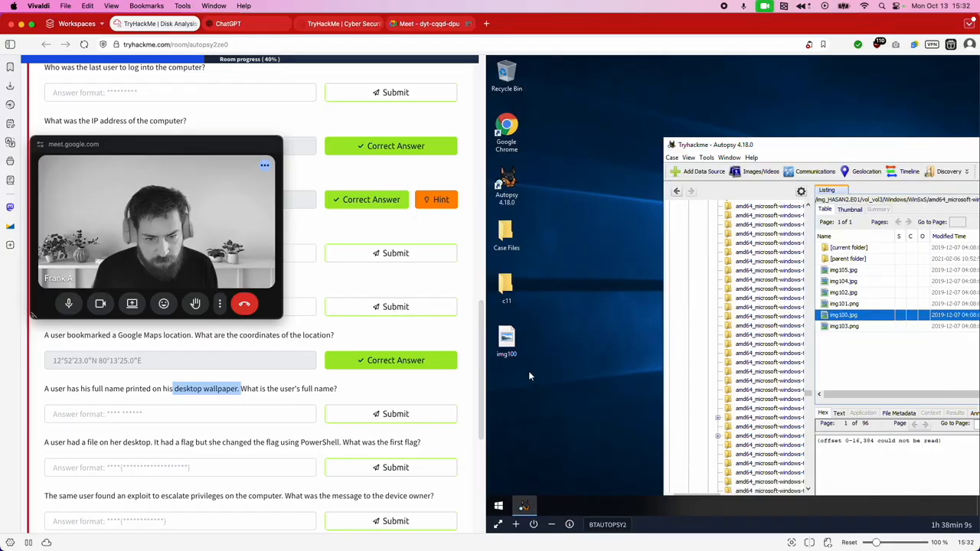
right_click(502, 285)
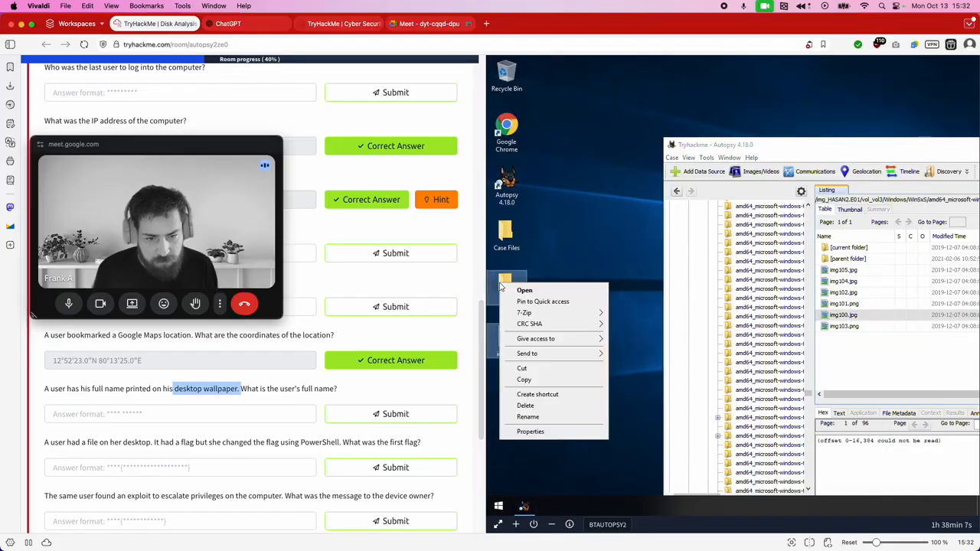
click(525, 406)
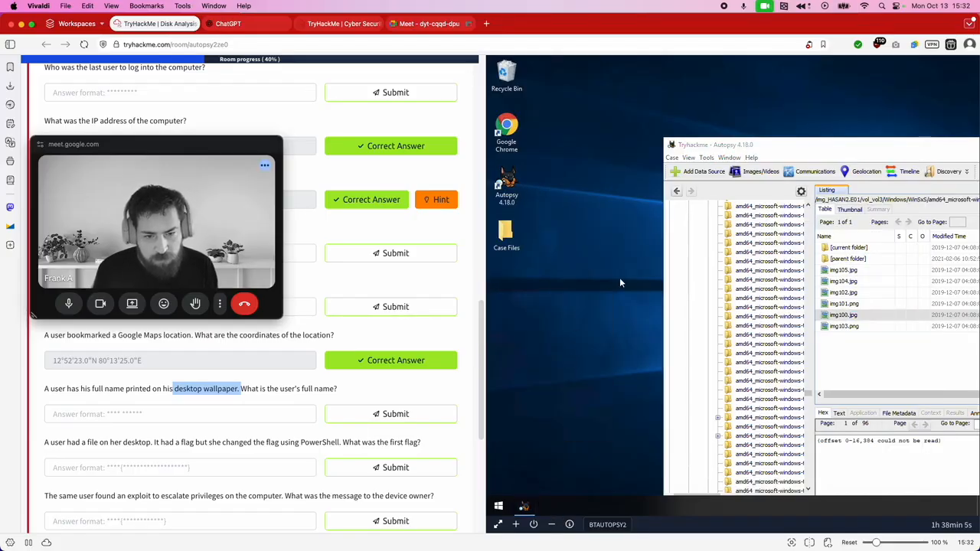
Step: Maximize the Autopsy window, collapse the vol3 tree, and list all image files by extension
double_click(749, 145)
drag(632, 358, 630, 122)
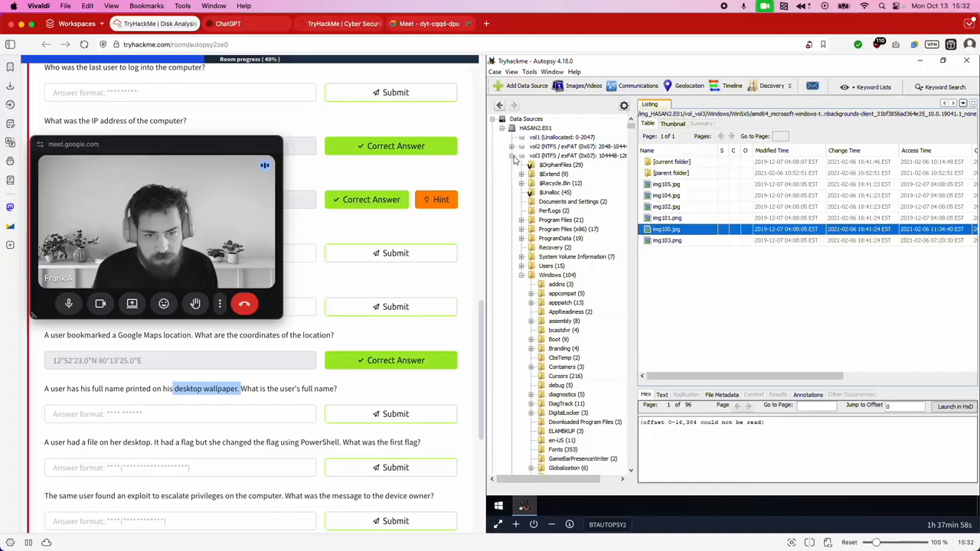
click(509, 154)
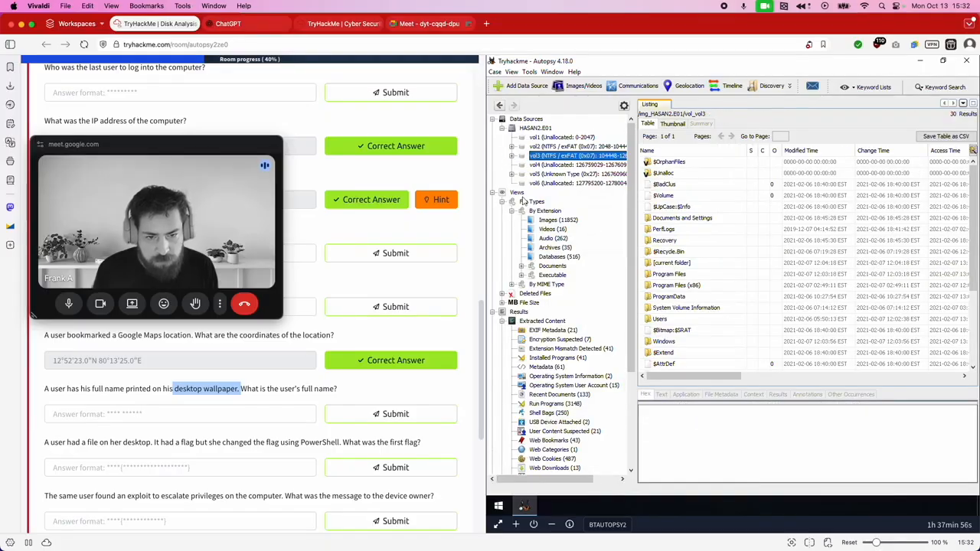
click(511, 192)
click(532, 201)
click(542, 211)
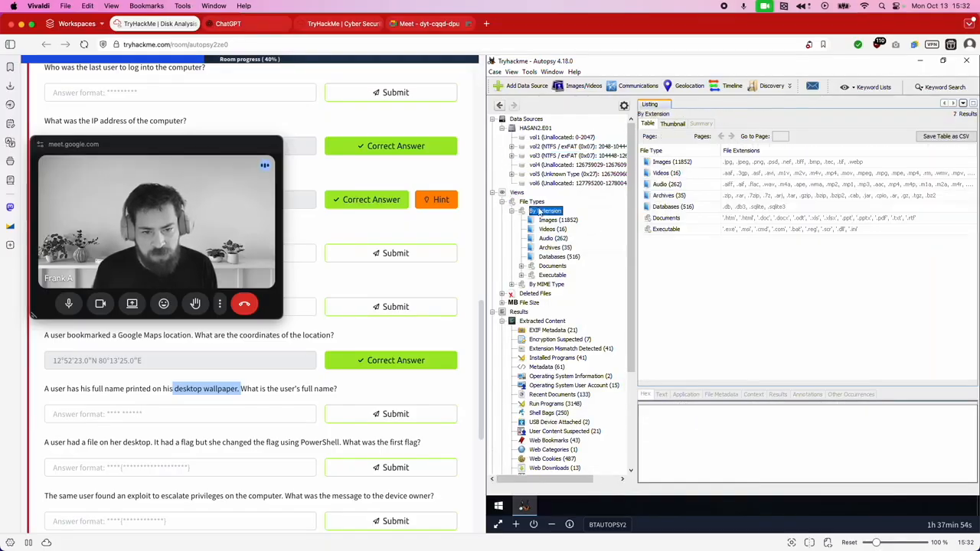
click(551, 220)
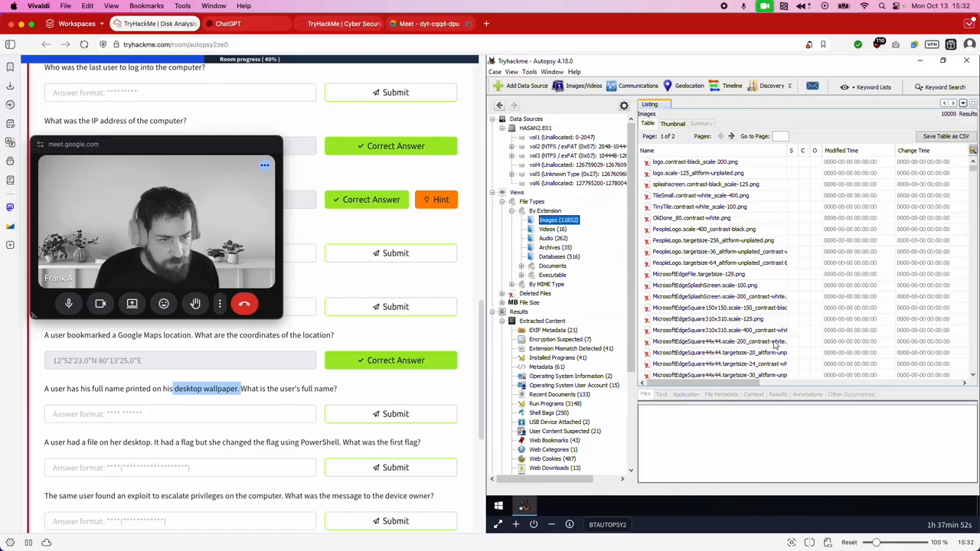
Step: Sort the image files by size from largest to smallest
drag(703, 382, 808, 385)
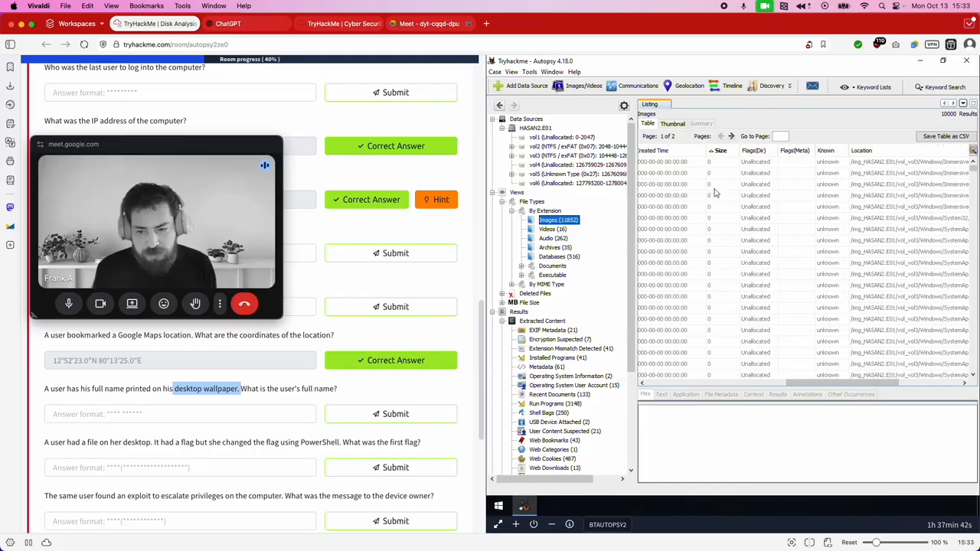
click(720, 152)
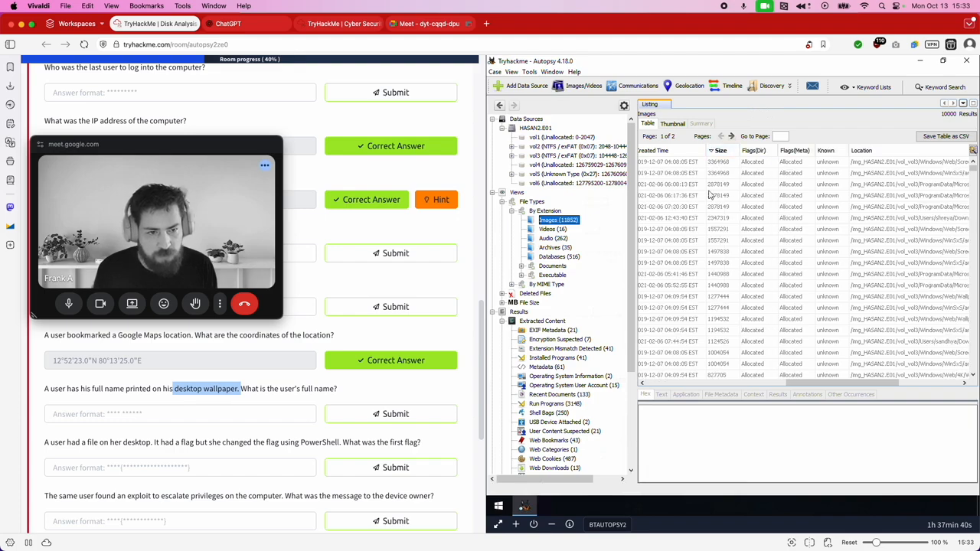
drag(825, 381, 689, 381)
Step: Check the content previews of the largest image files one by one, from img103.png down to the img0 wallpaper variants
click(671, 163)
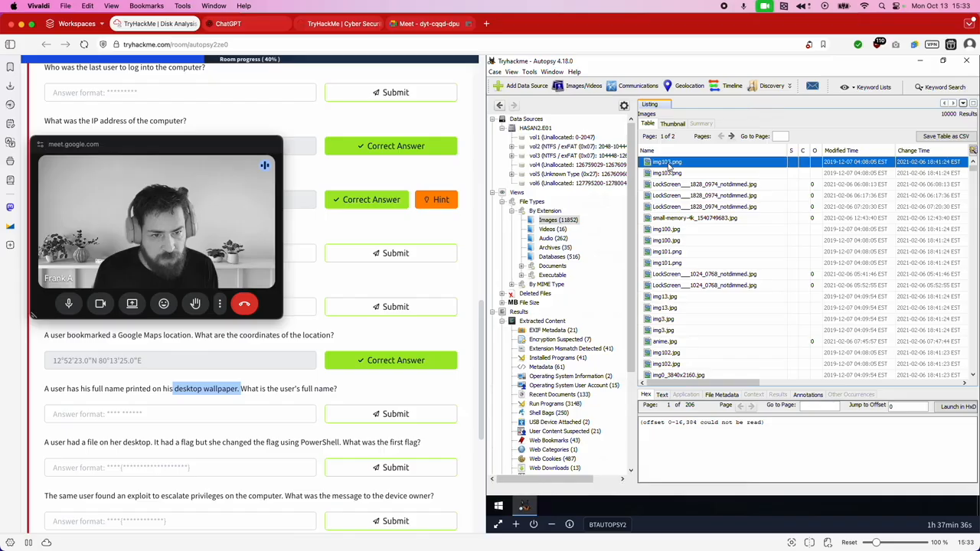
key(Down)
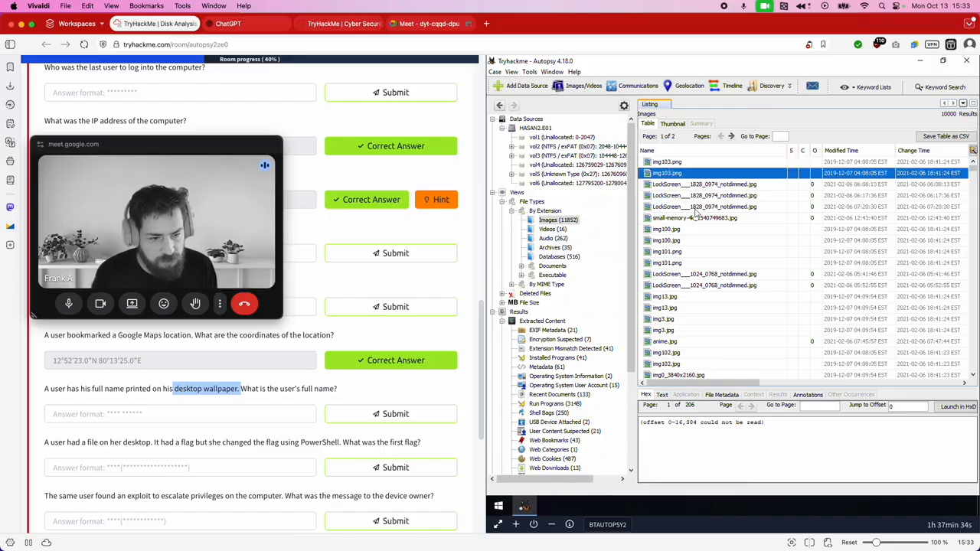
key(Down)
key(Down)
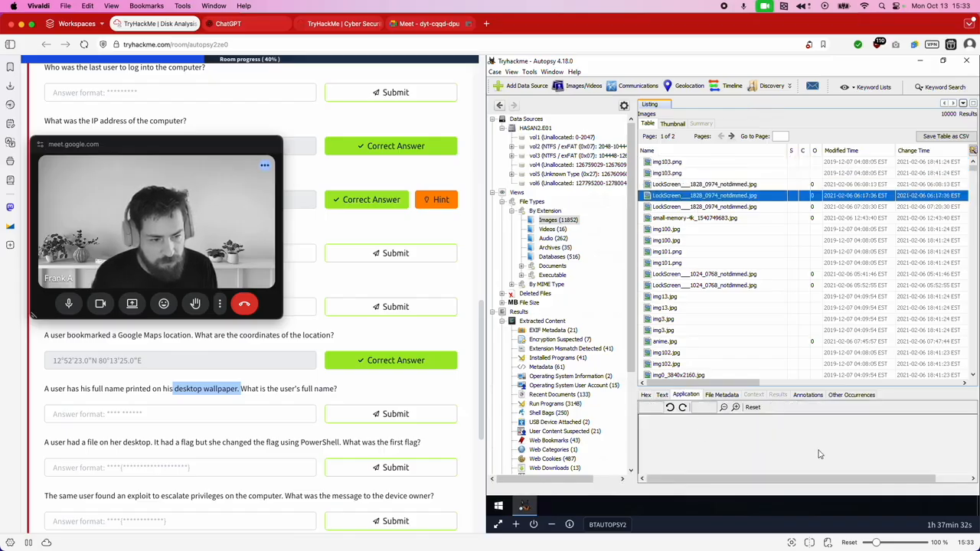
key(Down)
key(Down)
key(Down)
key(Down)
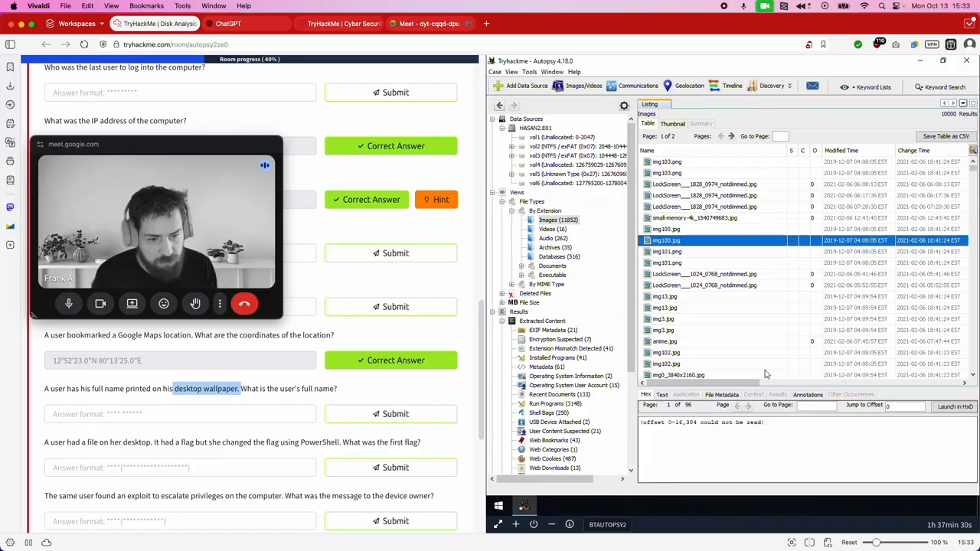
key(Down)
key(Down)
key(Down)
key(Down)
key(Up)
key(Down)
key(Down)
key(Down)
key(Down)
key(Down)
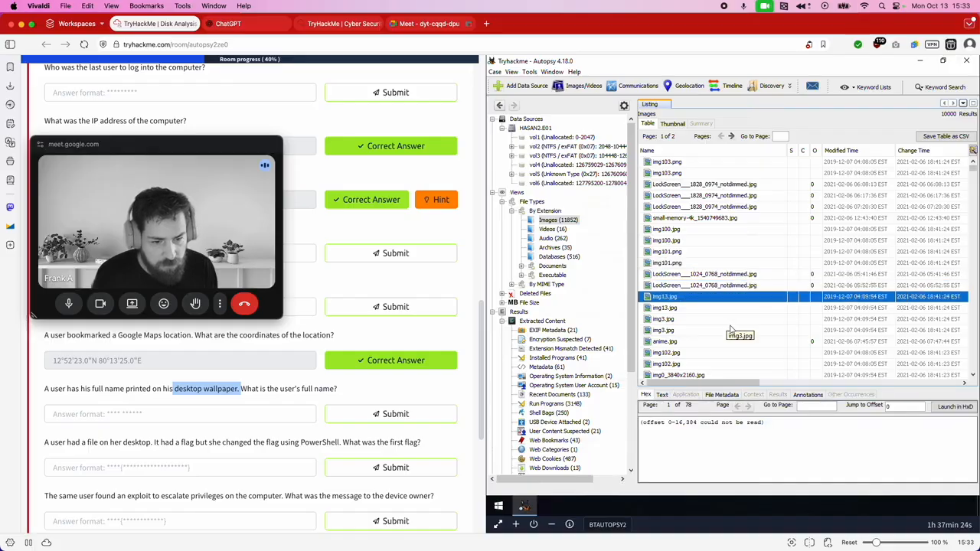
key(Down)
key(Down)
key(Down)
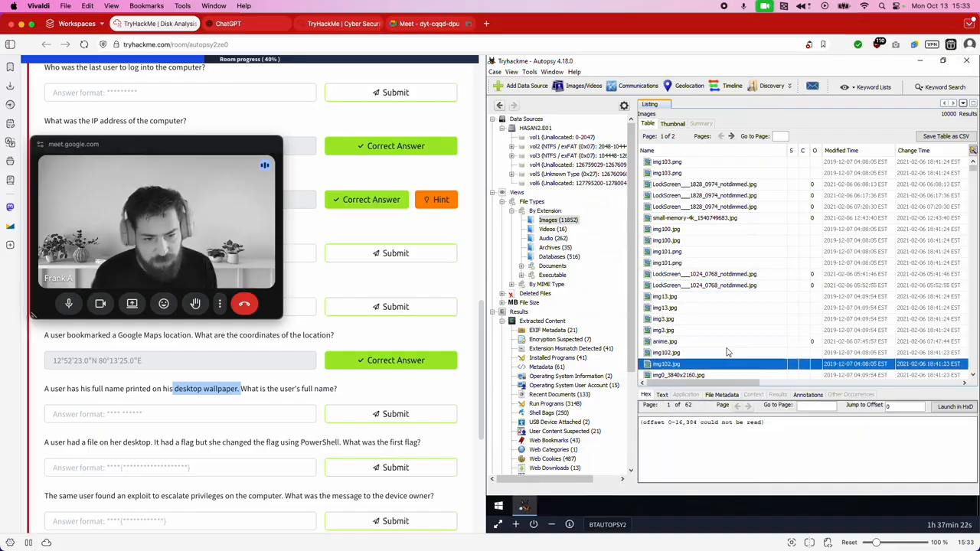
key(Down)
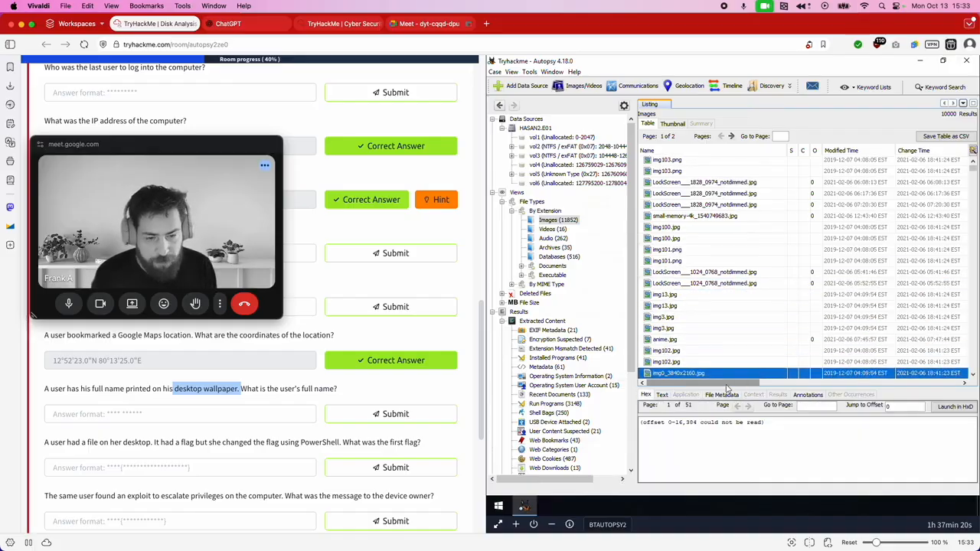
drag(722, 383, 727, 383)
scroll(674, 369, left, 1)
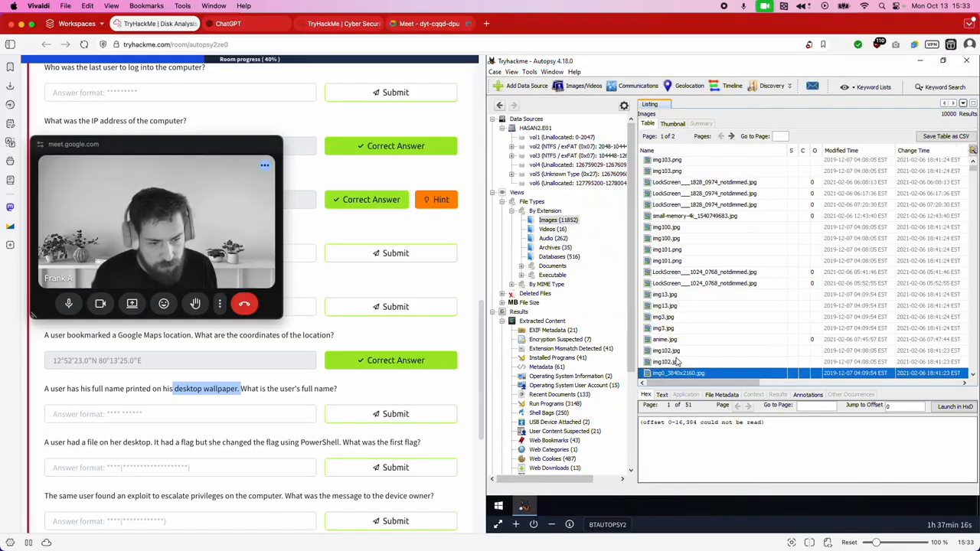
scroll(677, 363, down, 3)
click(692, 306)
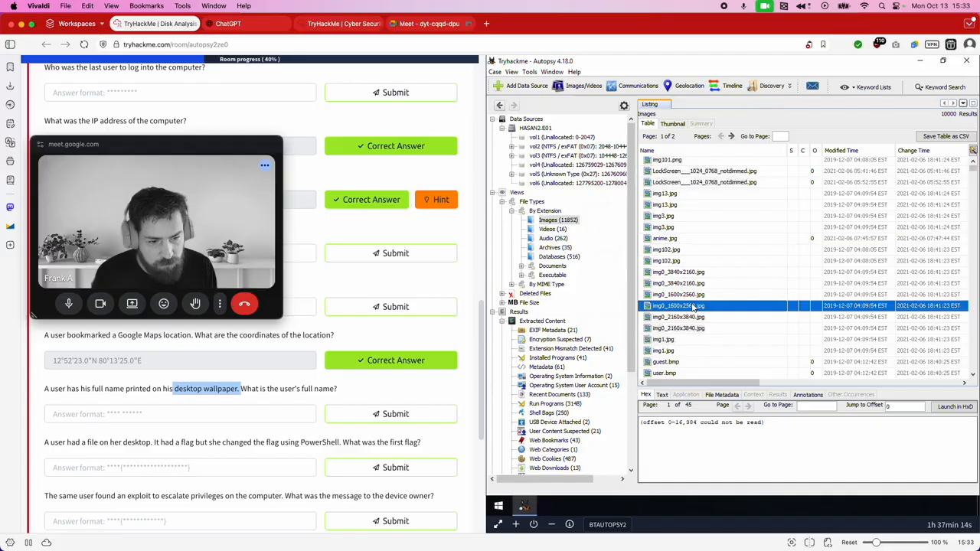
key(Down)
Step: Browse the image files as thumbnails and check whether their previews show a user's wallpaper
click(672, 124)
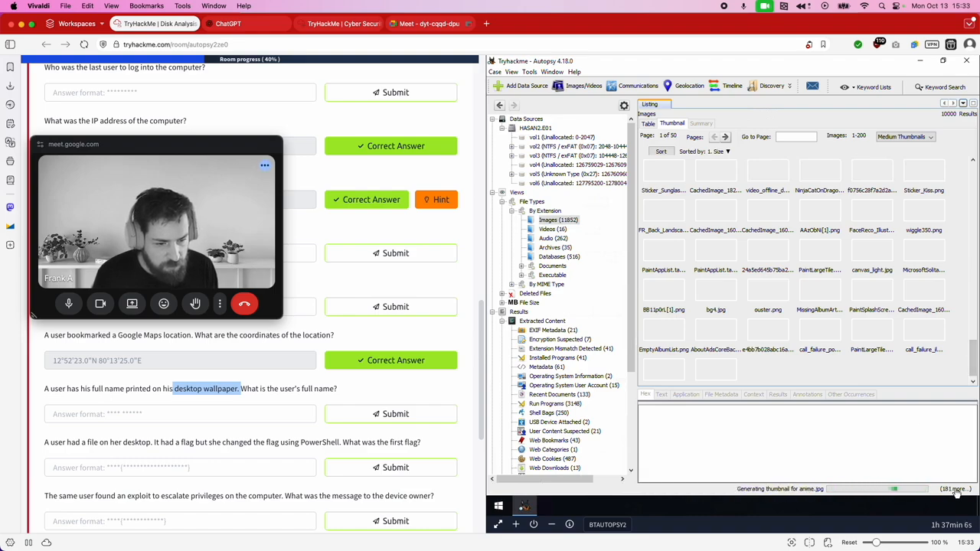
scroll(966, 289, up, 10)
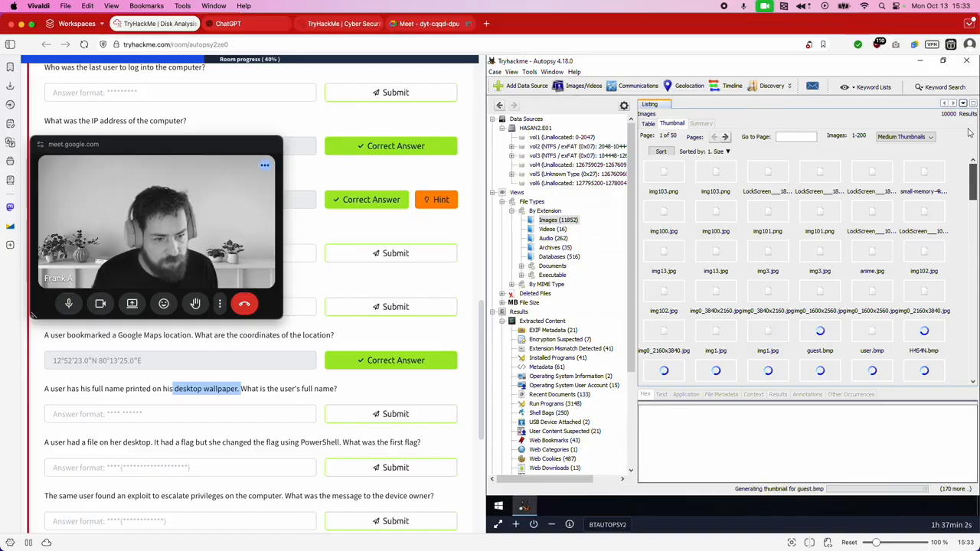
click(666, 178)
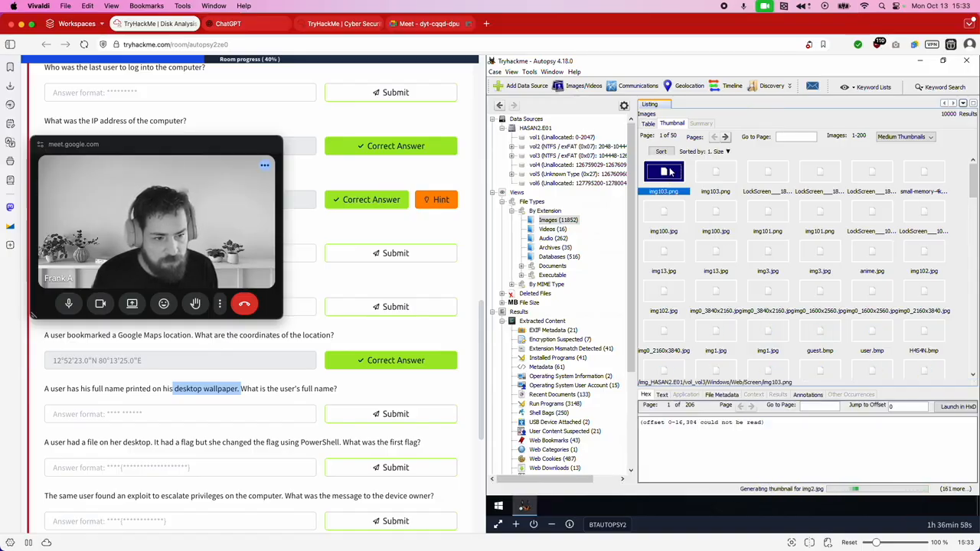
click(898, 138)
click(971, 197)
drag(972, 188, 970, 337)
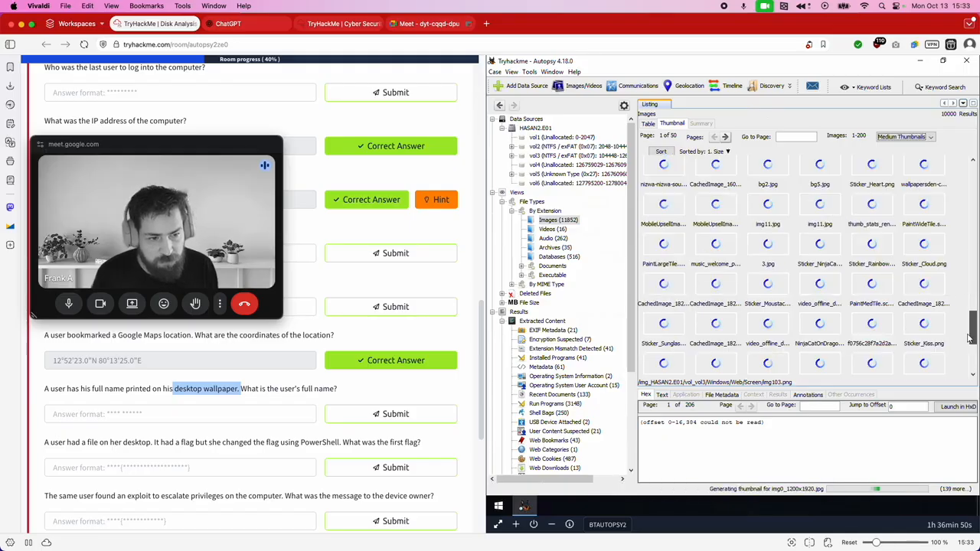
drag(971, 376, 726, 154)
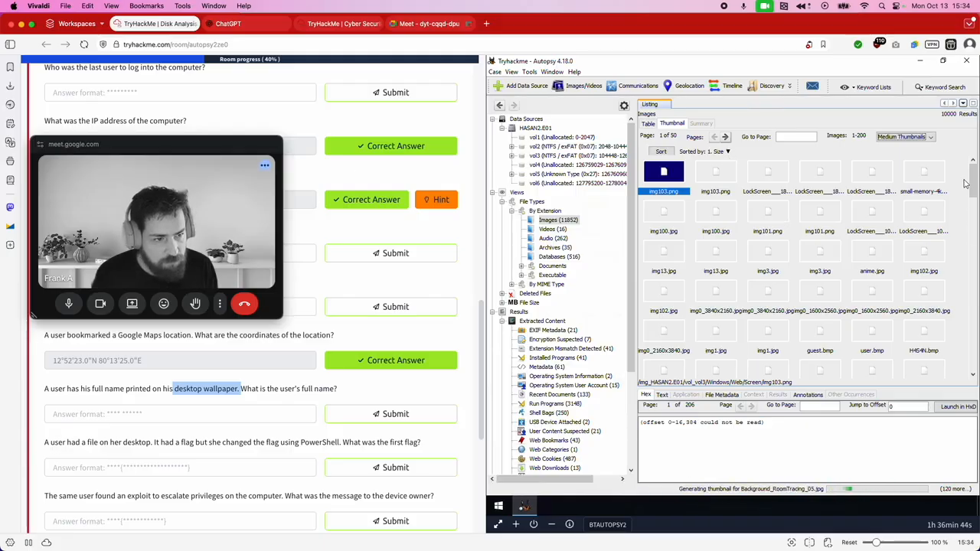
drag(975, 191, 958, 160)
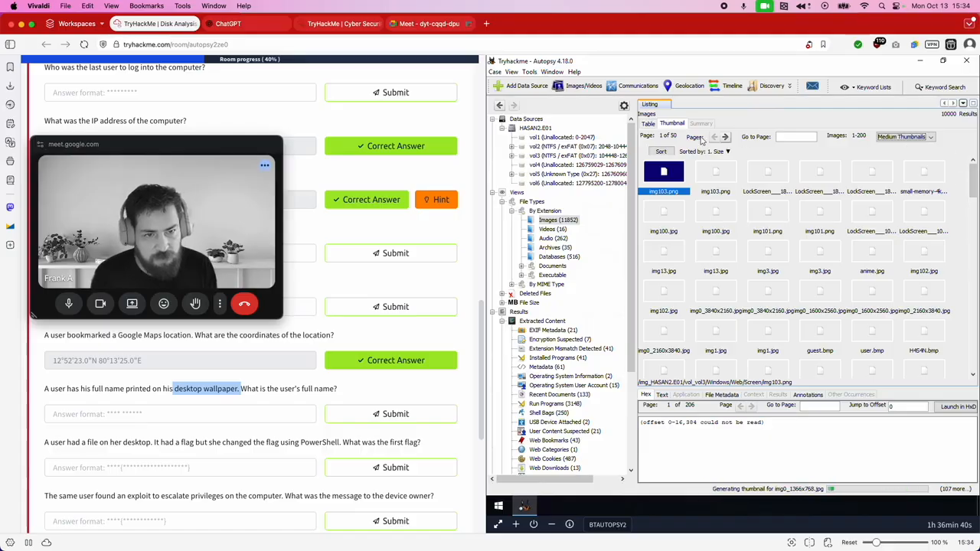
Step: Return to the table listing and select the 30 largest image files, from the first img103.png through H4S4N.bmp
click(648, 124)
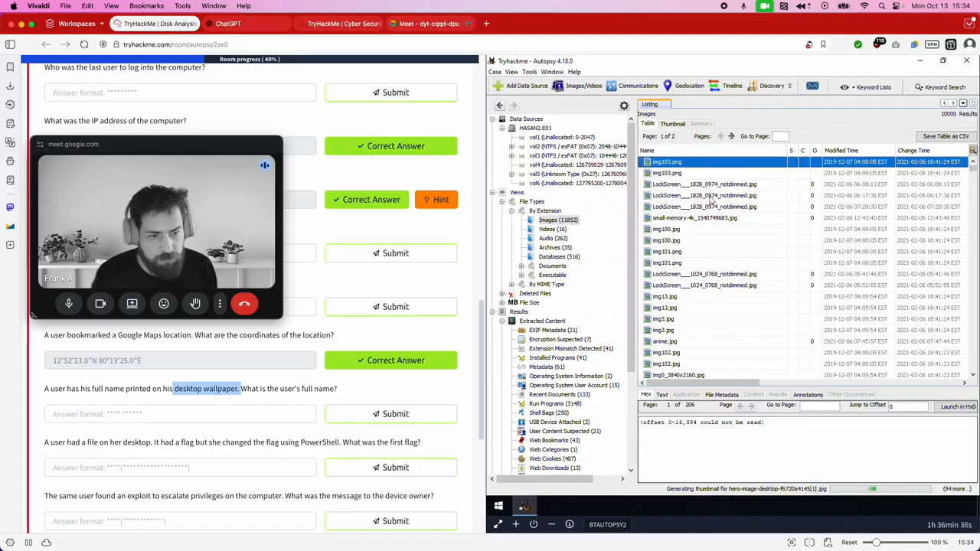
key(shift+Down)
key(shift+Down)
key(shift+Down)
key(shift+Down)
key(shift+Down)
key(shift+Down)
key(shift+Down)
key(shift+Down)
key(shift+Down)
key(shift+Down)
key(shift+Down)
key(shift+Down)
key(shift+Down)
key(shift+Down)
key(shift+Down)
key(shift+Down)
key(shift+Down)
key(shift+Down)
key(shift+Down)
key(shift+Down)
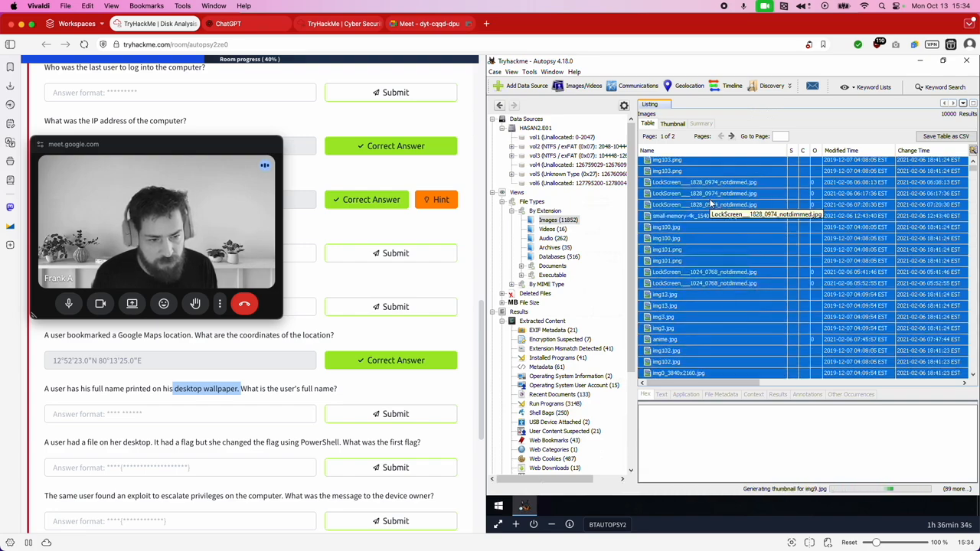
key(shift+Down)
key(shift+Down)
key(shift+Down)
key(shift+Down)
key(shift+Down)
key(shift+Down)
key(shift+Down)
key(shift+Down)
key(shift+Down)
key(shift+Down)
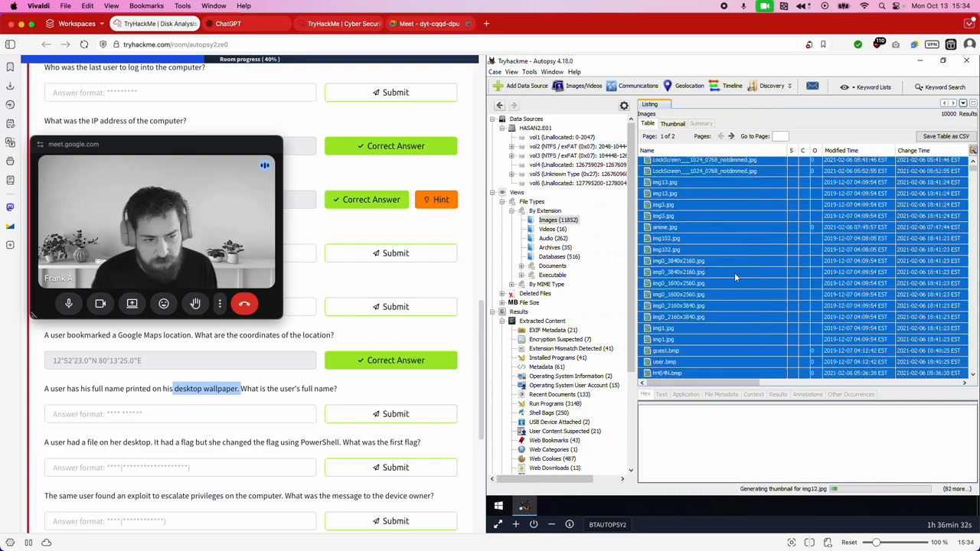
scroll(755, 249, down, 7)
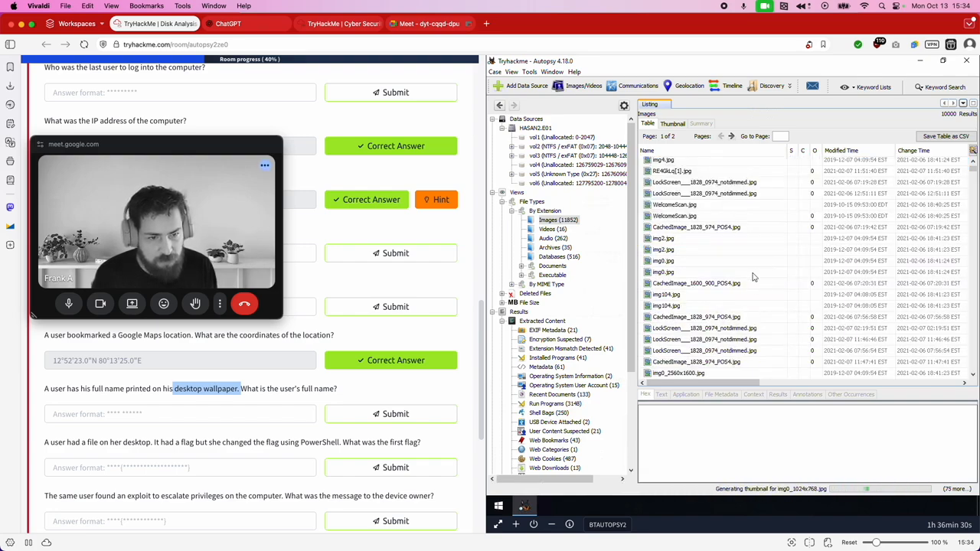
scroll(753, 276, up, 7)
Step: Extract the selected image files to a new desktop folder named images
right_click(715, 251)
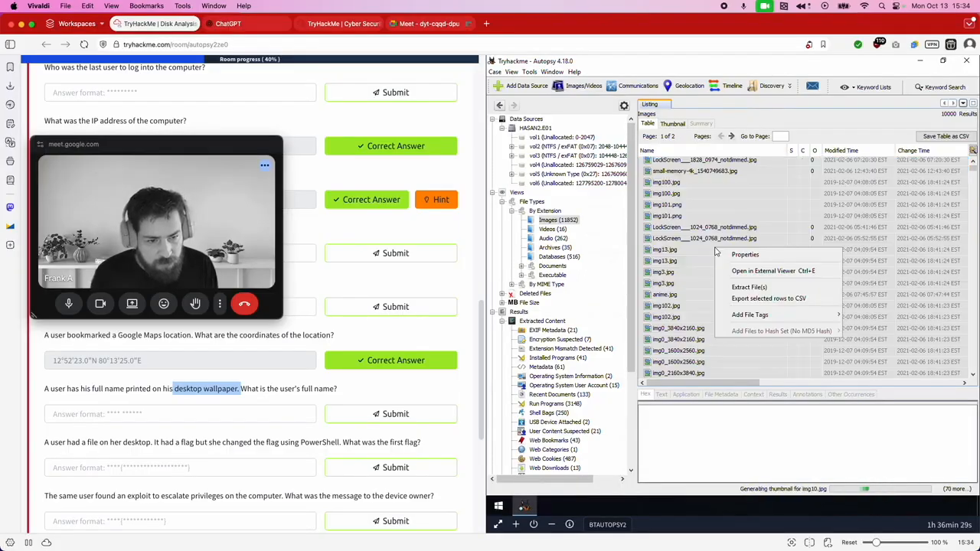
click(731, 285)
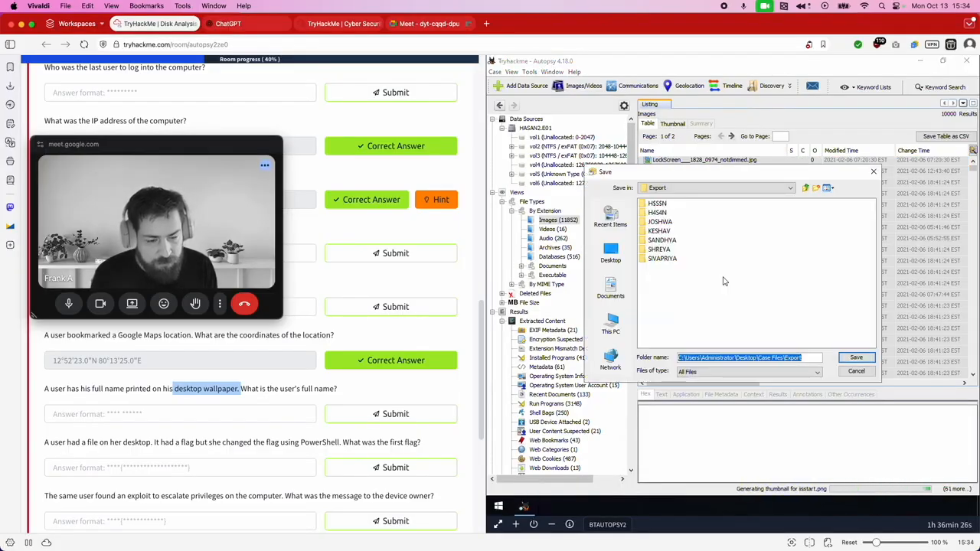
click(617, 259)
click(817, 188)
text(ima)
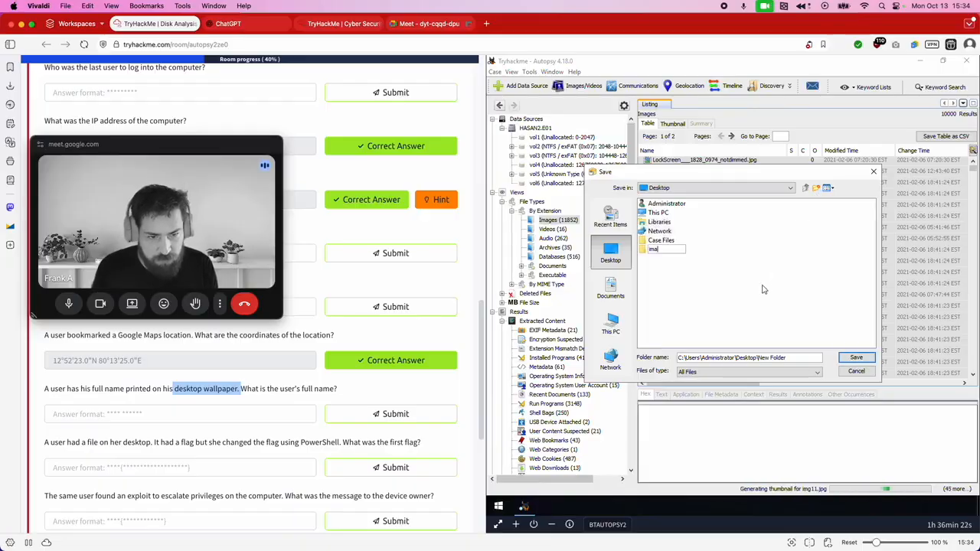
key(Return)
key(Return)
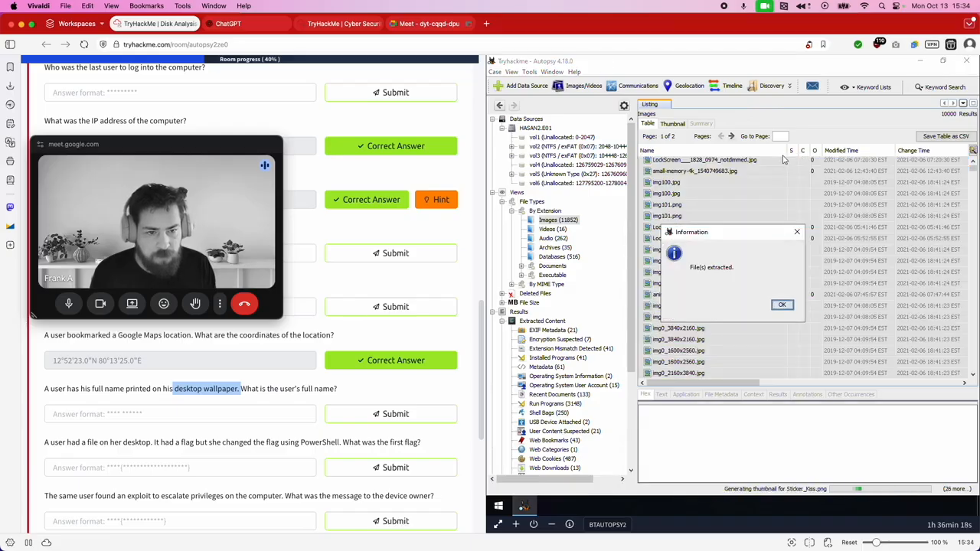
click(781, 305)
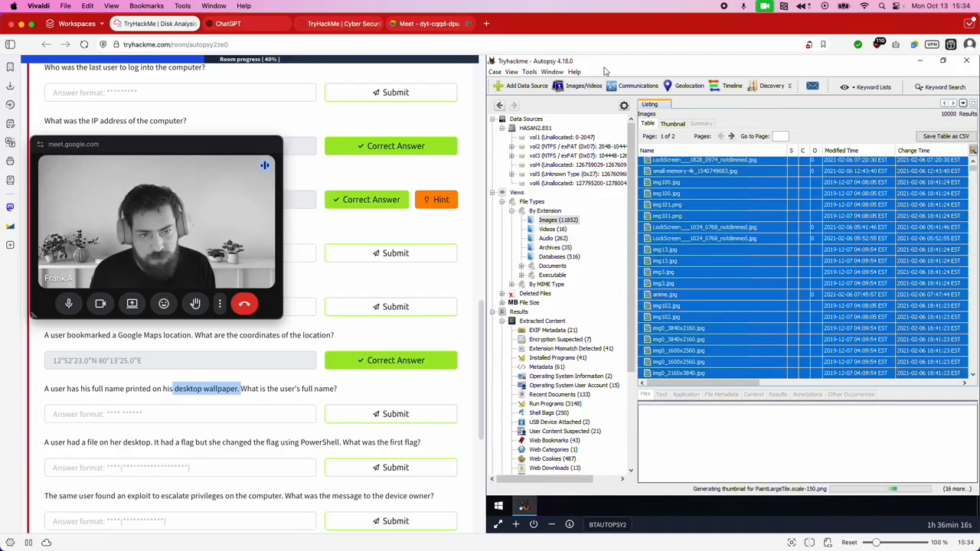
Step: Uncover the desktop, open the images folder, view 1550-guest in Paint, and look through the remaining extracted files
drag(578, 60, 716, 90)
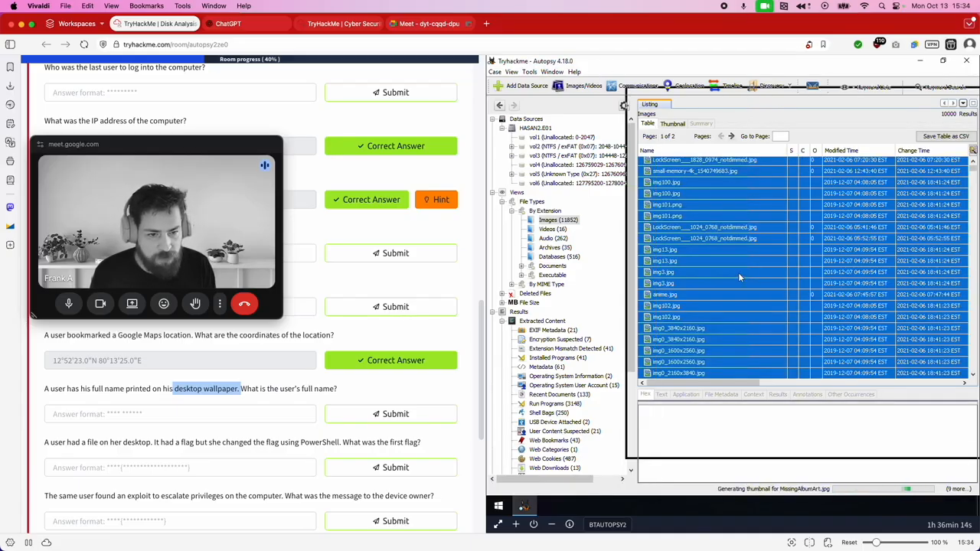
double_click(506, 287)
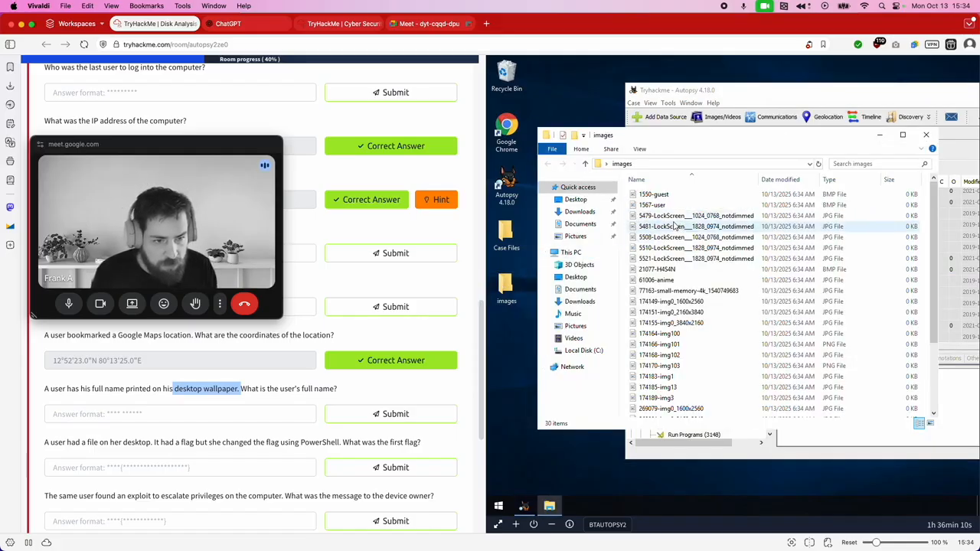
double_click(708, 196)
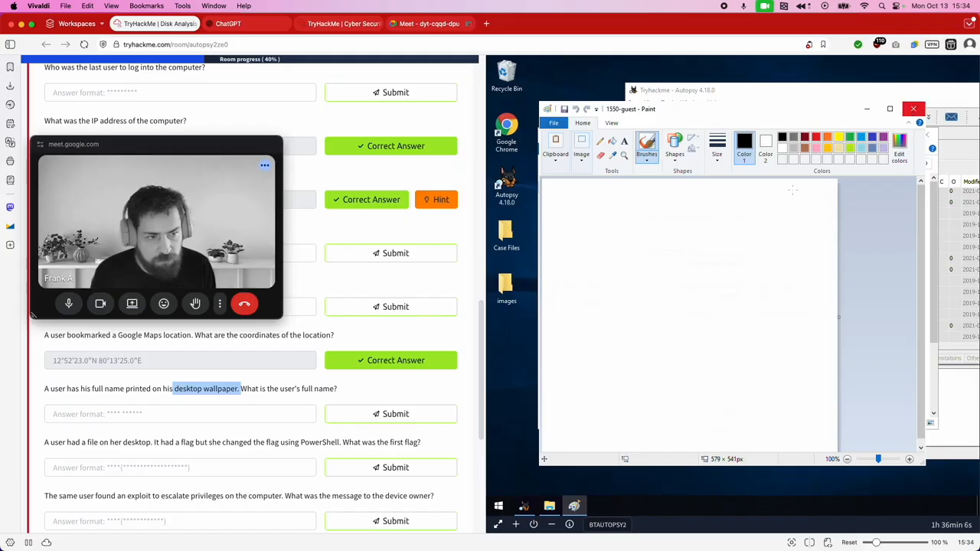
click(914, 112)
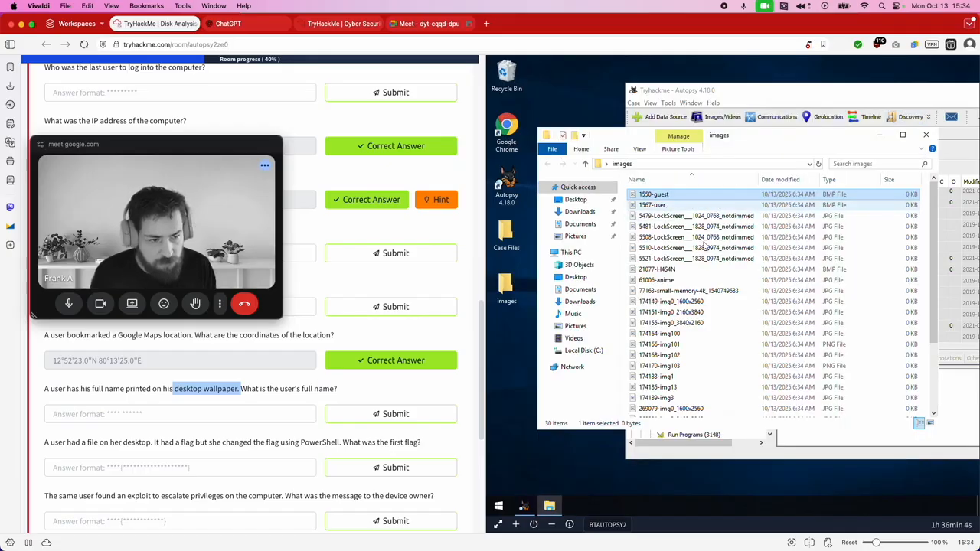
scroll(824, 311, down, 3)
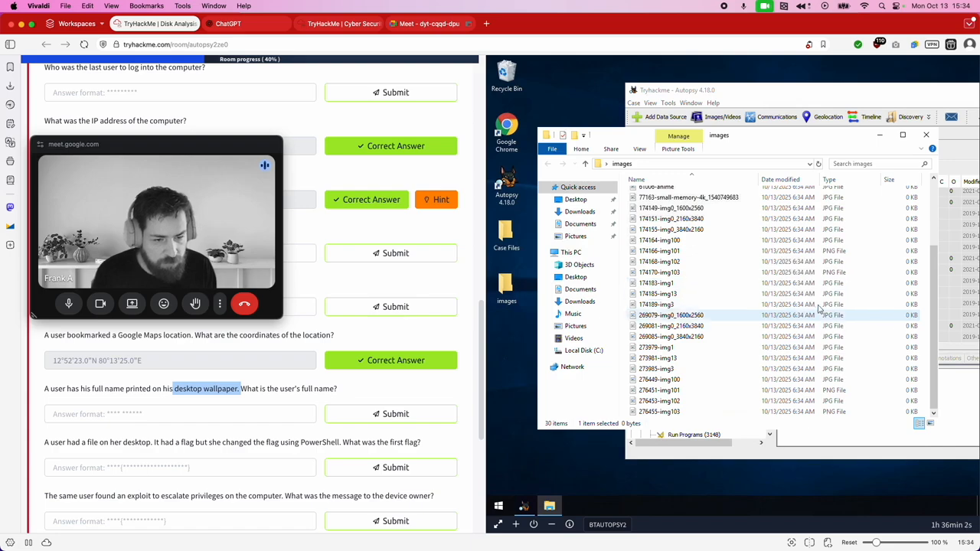
Step: Try to select all the extracted files in the images folder
scroll(823, 310, up, 3)
key(super+a)
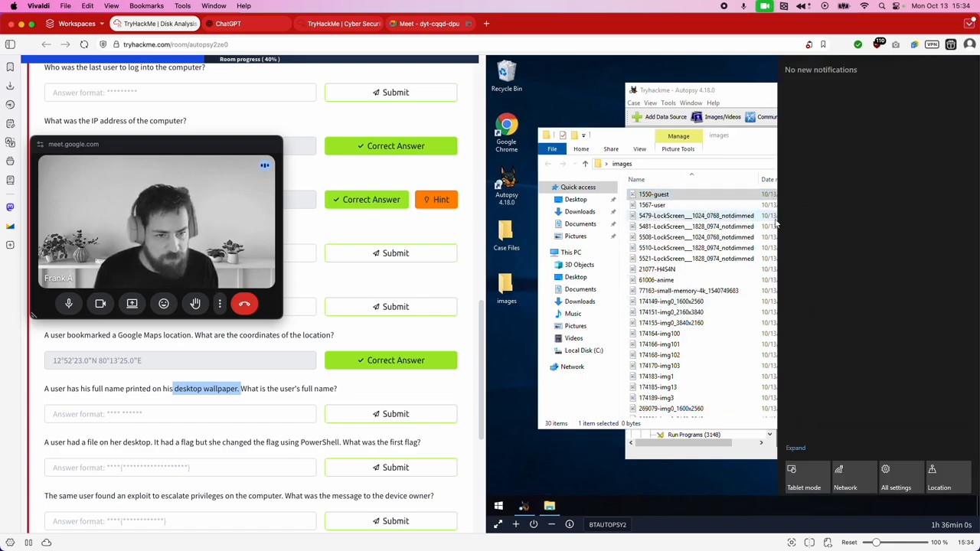
click(680, 82)
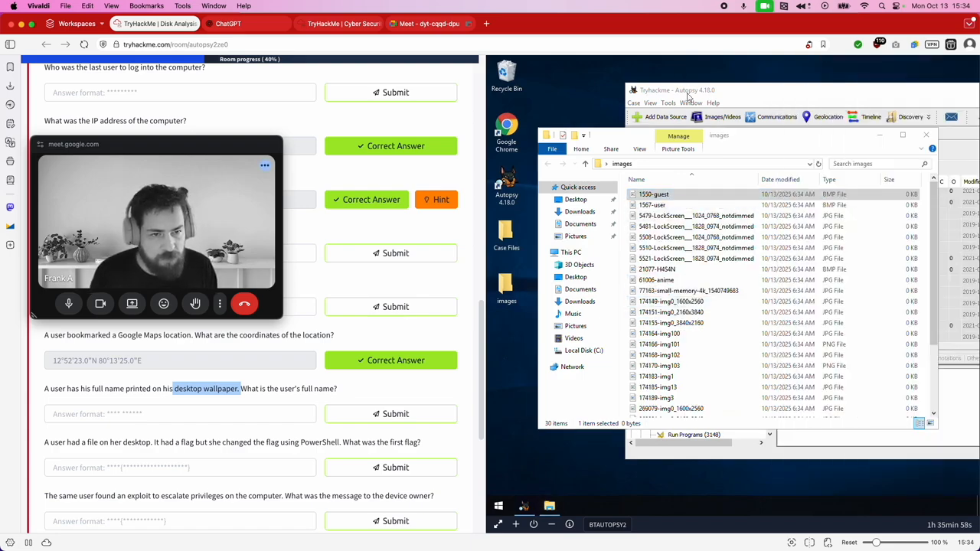
Step: Bring Autopsy back at full size and look through the size-sorted image listing below the extracted files for wallpaper candidates
click(691, 91)
drag(713, 92, 625, 92)
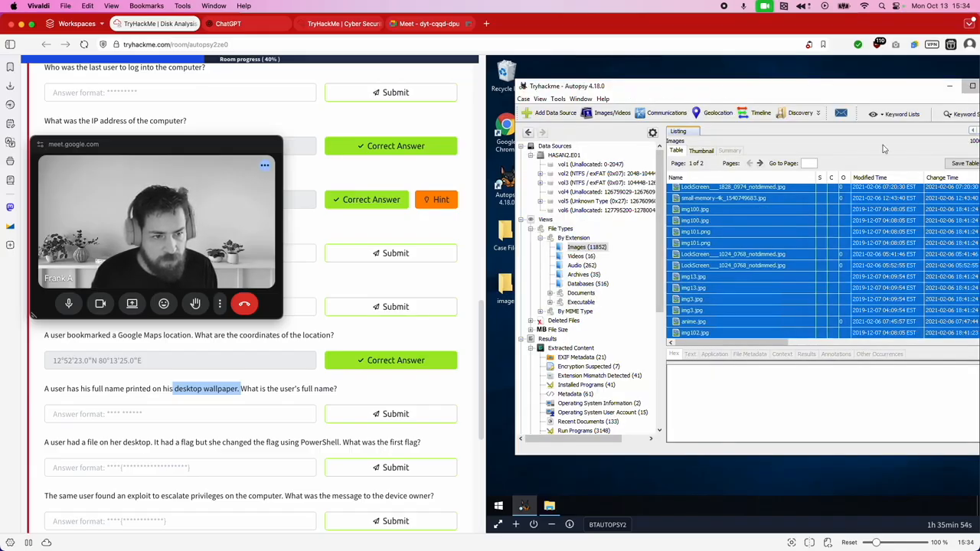
click(972, 87)
drag(738, 387, 839, 383)
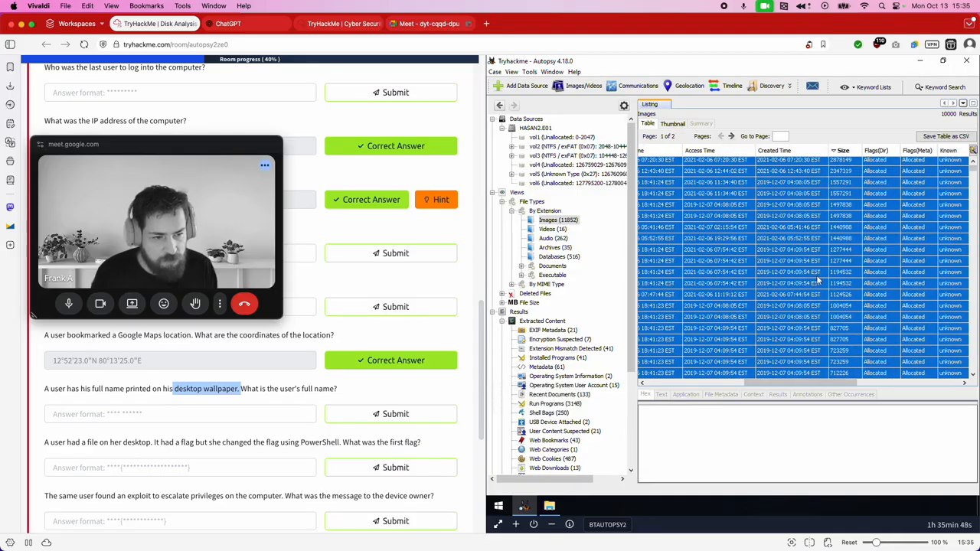
scroll(818, 281, down, 10)
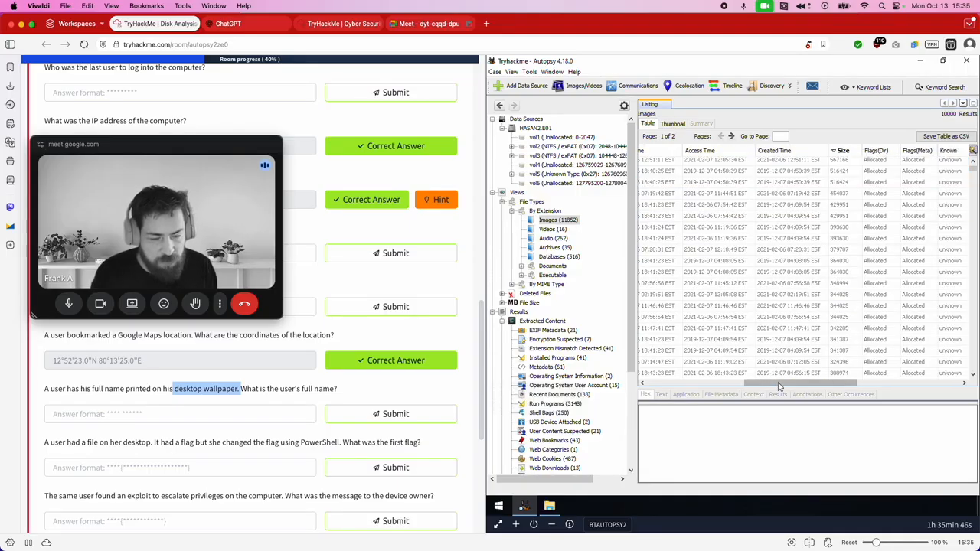
drag(779, 387, 702, 385)
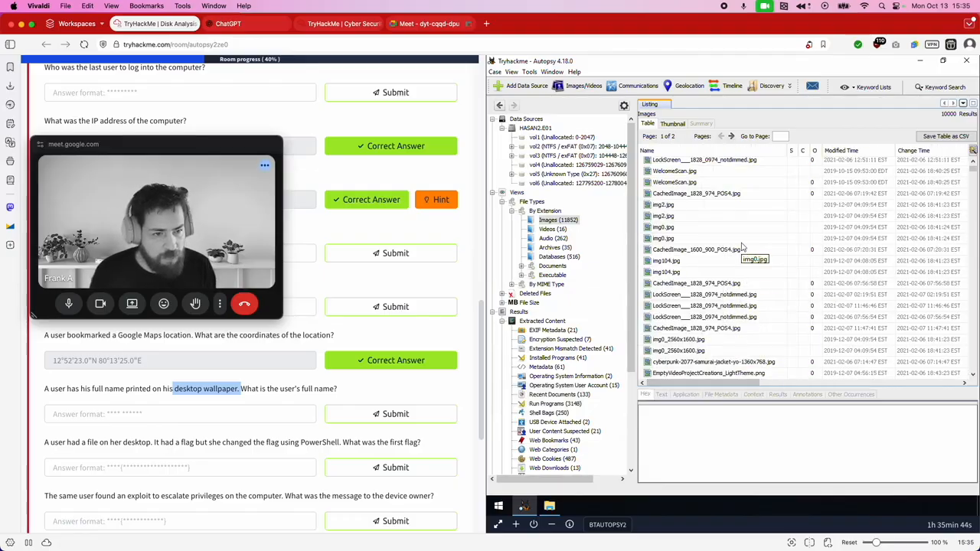
scroll(741, 245, up, 5)
scroll(741, 245, down, 5)
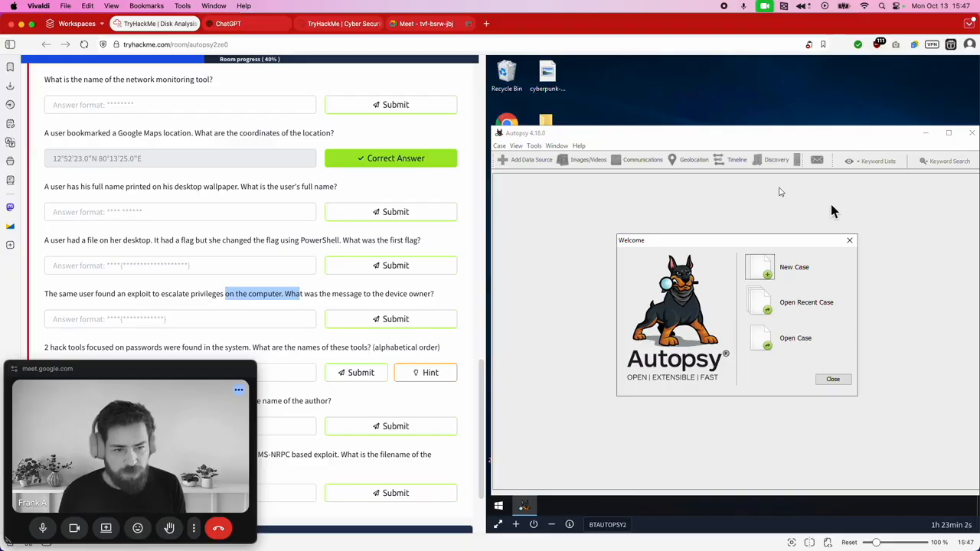
Step: Review the room's unanswered questions, from the flag file on a user's desktop to the two password hack tools
drag(82, 241, 220, 243)
drag(88, 243, 150, 246)
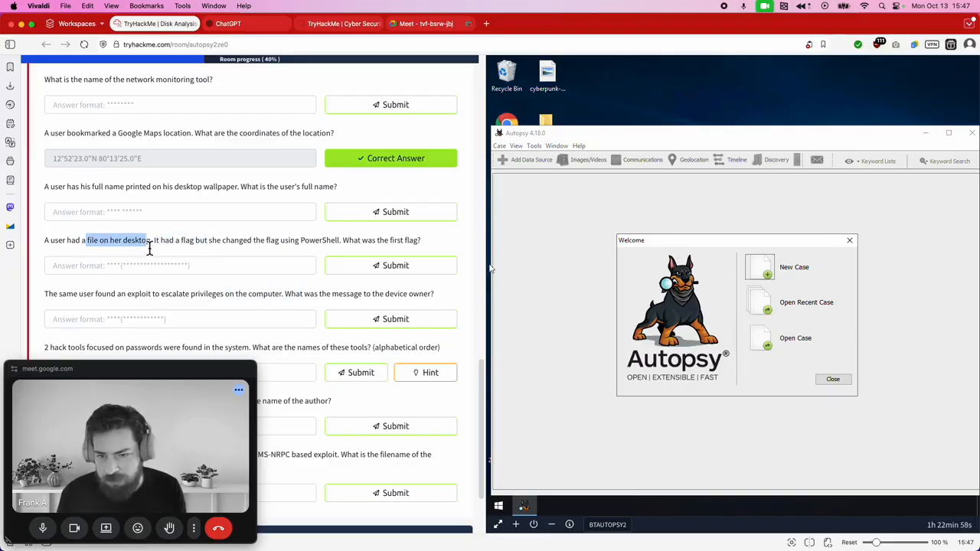
click(245, 297)
drag(221, 294, 285, 296)
scroll(244, 312, down, 1)
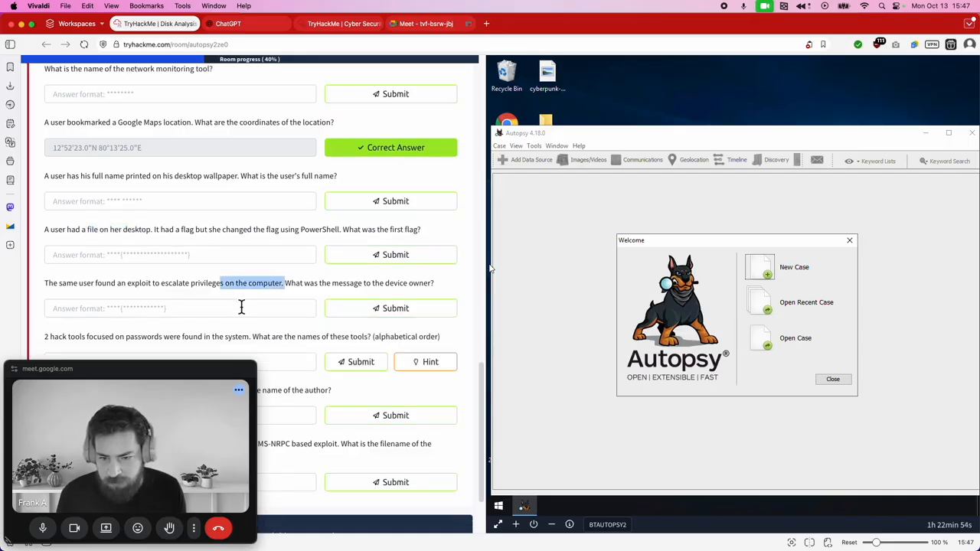
drag(255, 337, 423, 339)
scroll(280, 325, down, 2)
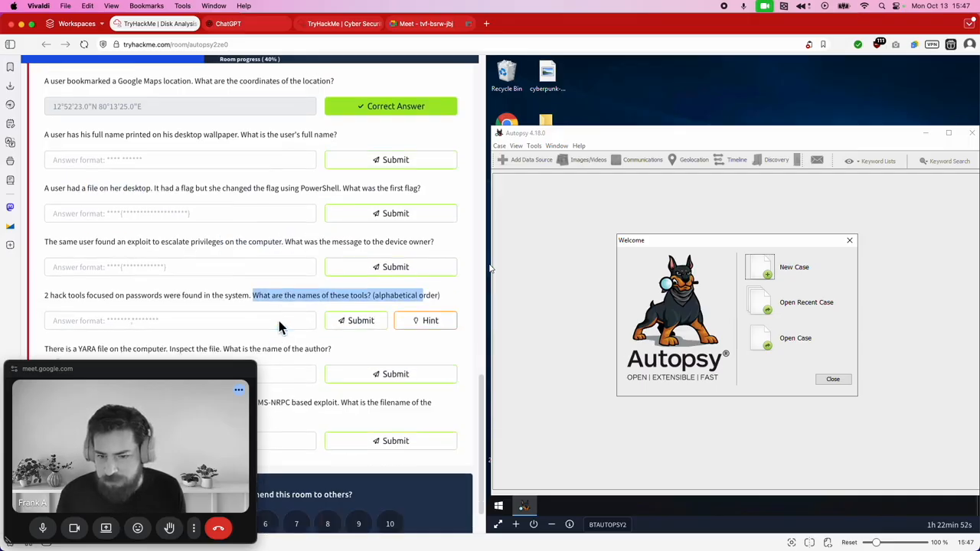
scroll(283, 309, up, 5)
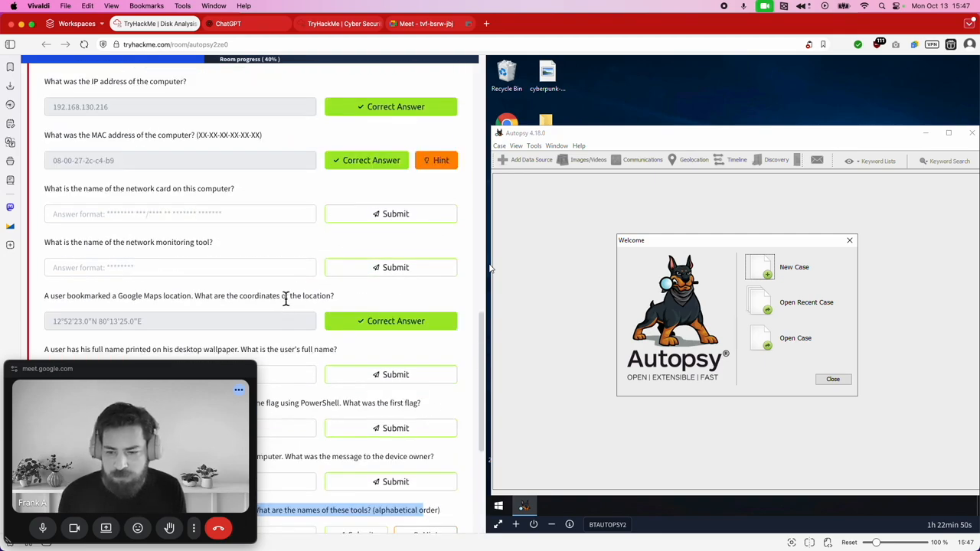
Step: Create a new single-user Autopsy case named case1b on the desktop, with case1b as the case number
click(760, 272)
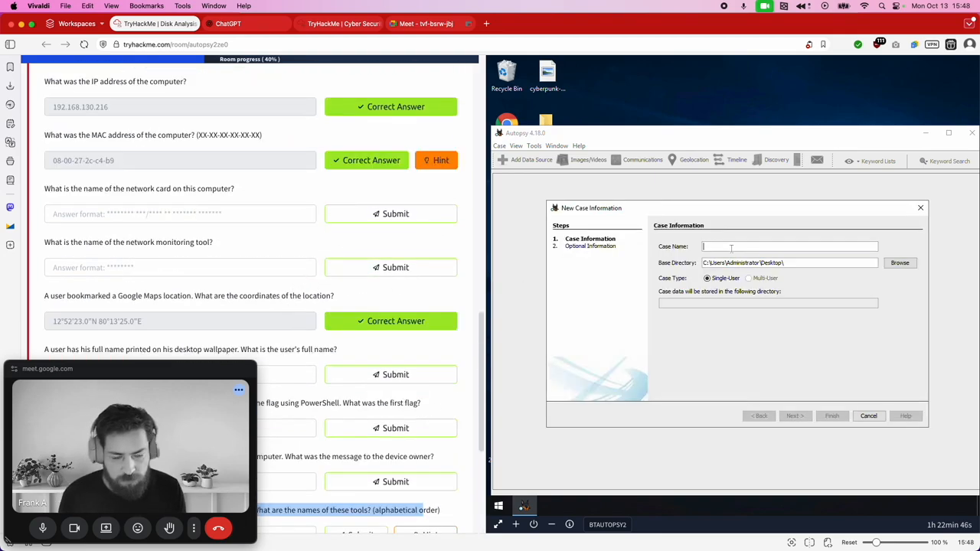
text(case1b)
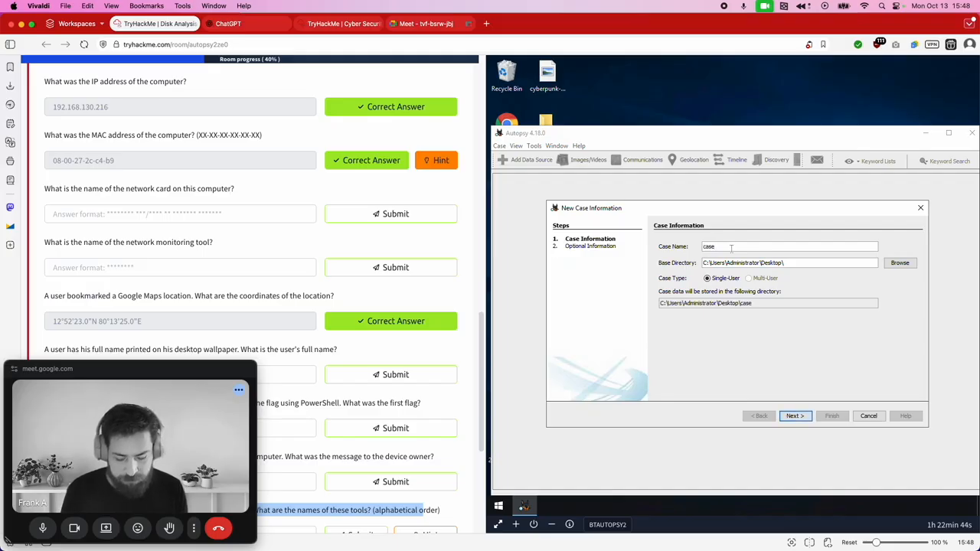
click(794, 416)
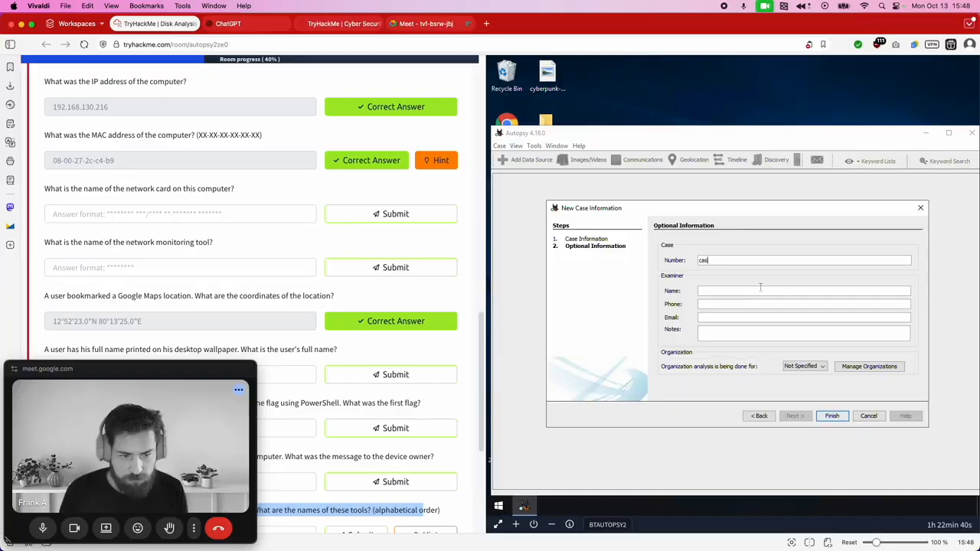
text(case1b)
click(831, 416)
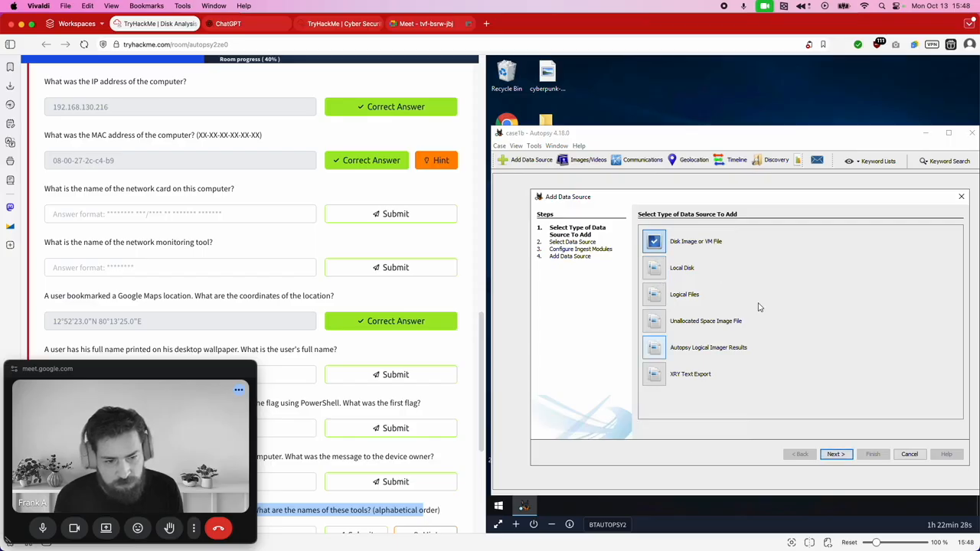
Step: Add the disk image HASAN2.E01 from the Case Files folder as a data source, with all ingest modules deselected
click(836, 454)
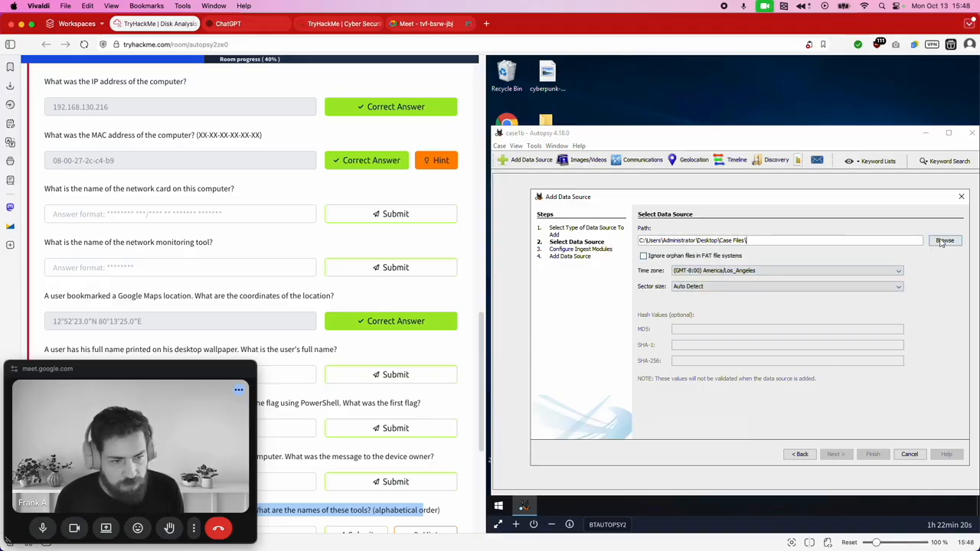
click(724, 307)
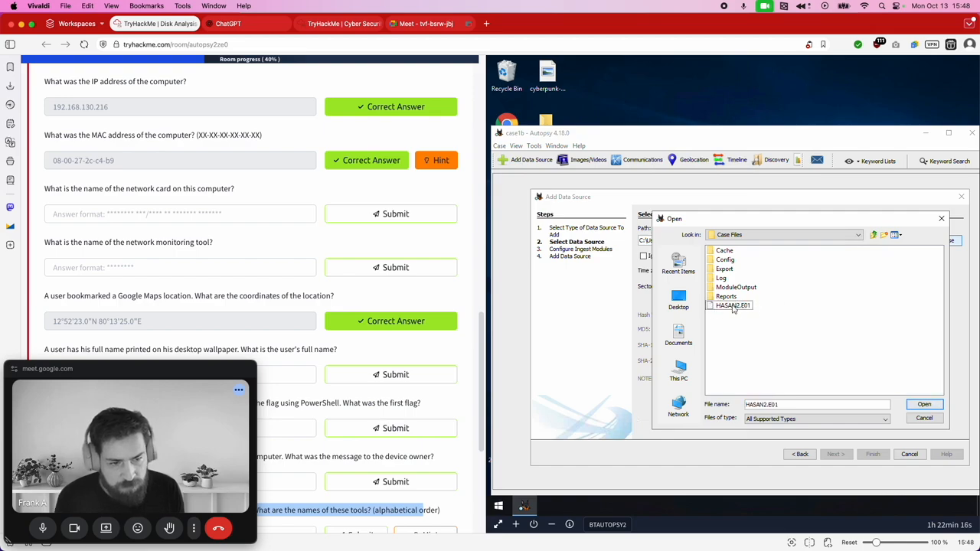
click(677, 303)
double_click(726, 289)
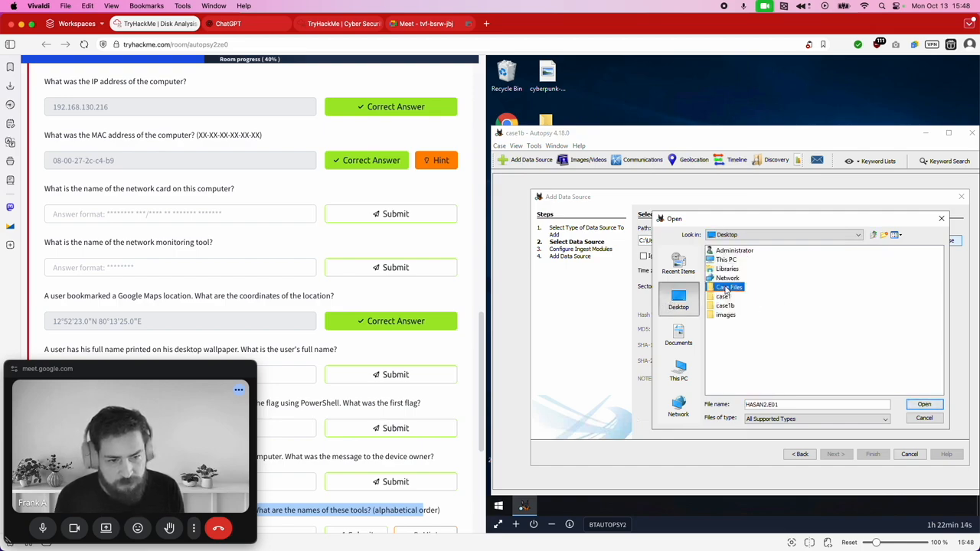
double_click(729, 306)
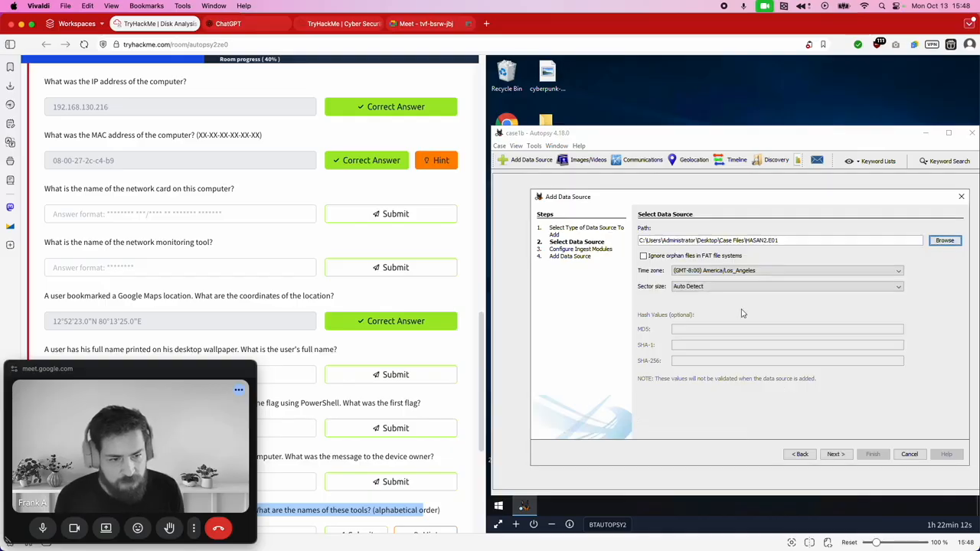
click(835, 454)
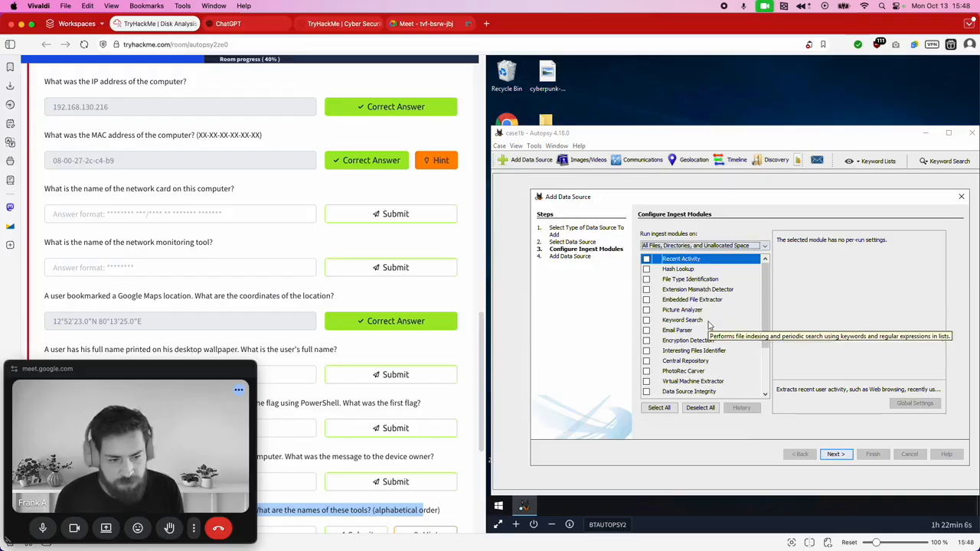
click(837, 453)
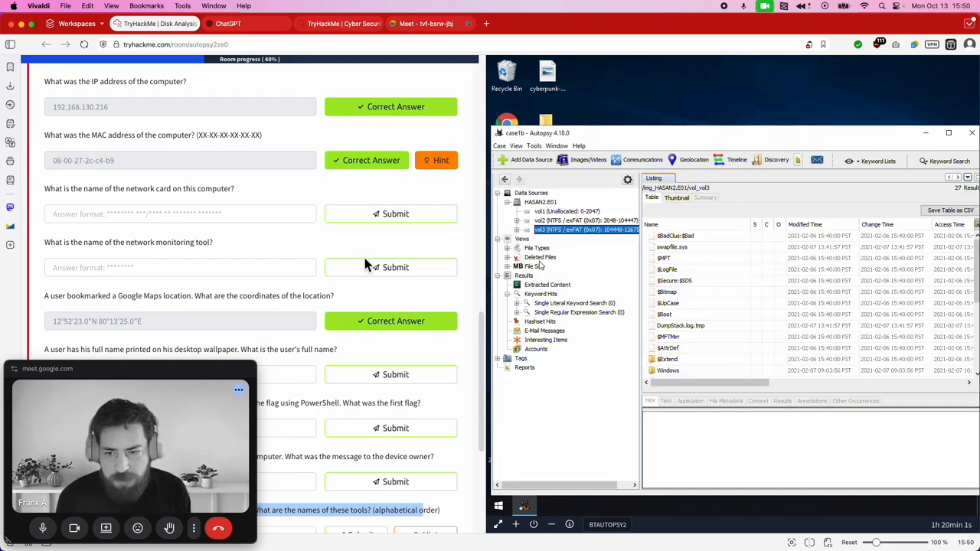
Step: Reread the desktop flag and privilege escalation questions, and open the Users folder of vol3
scroll(325, 270, down, 5)
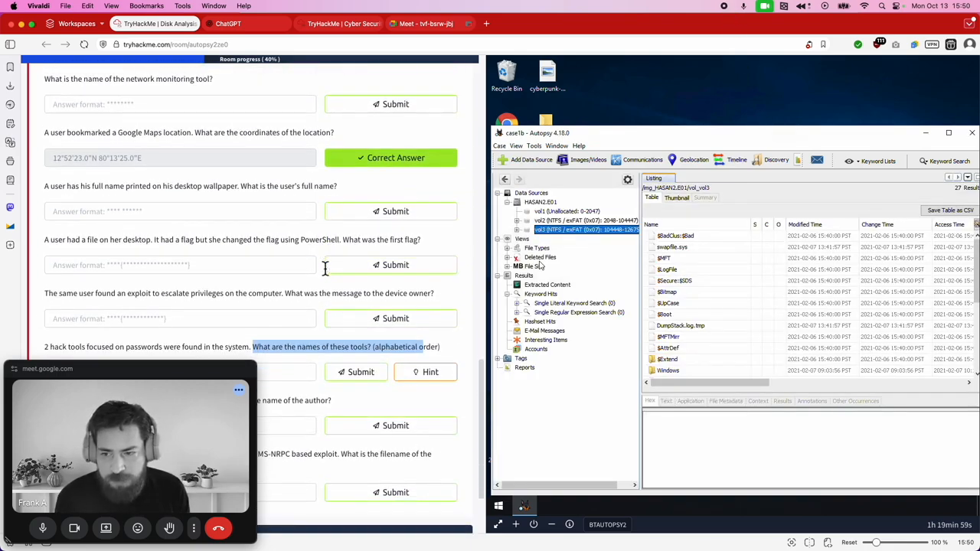
click(53, 187)
drag(44, 239, 95, 240)
drag(73, 294, 131, 295)
click(176, 299)
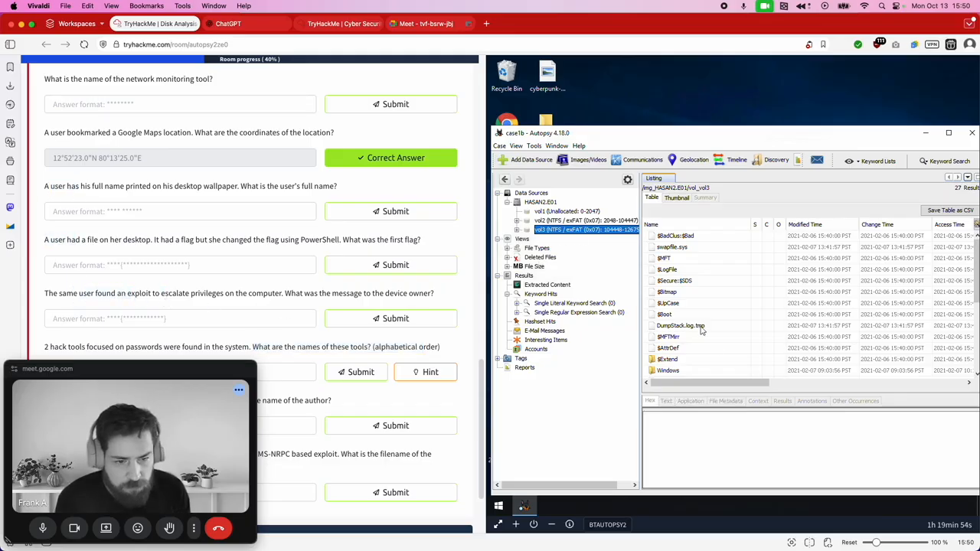
scroll(716, 348, down, 5)
double_click(666, 306)
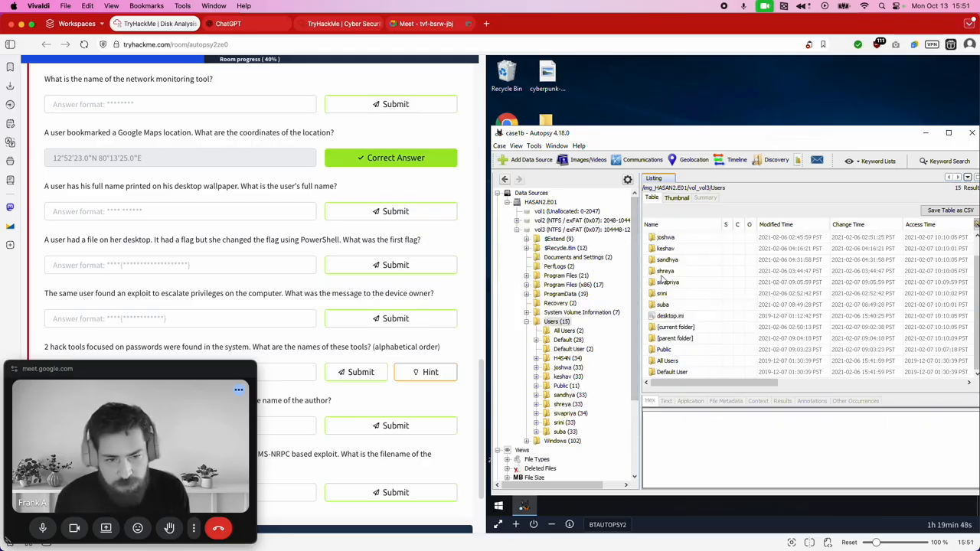
Step: Open the user profile listed just after H4S4N and list the files in its Desktop folder
drag(115, 244, 171, 247)
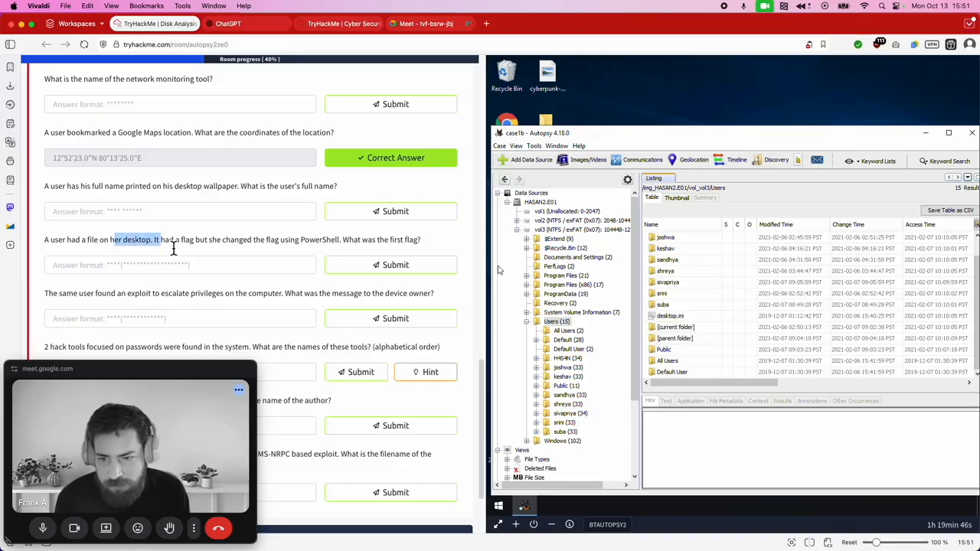
click(696, 240)
double_click(695, 241)
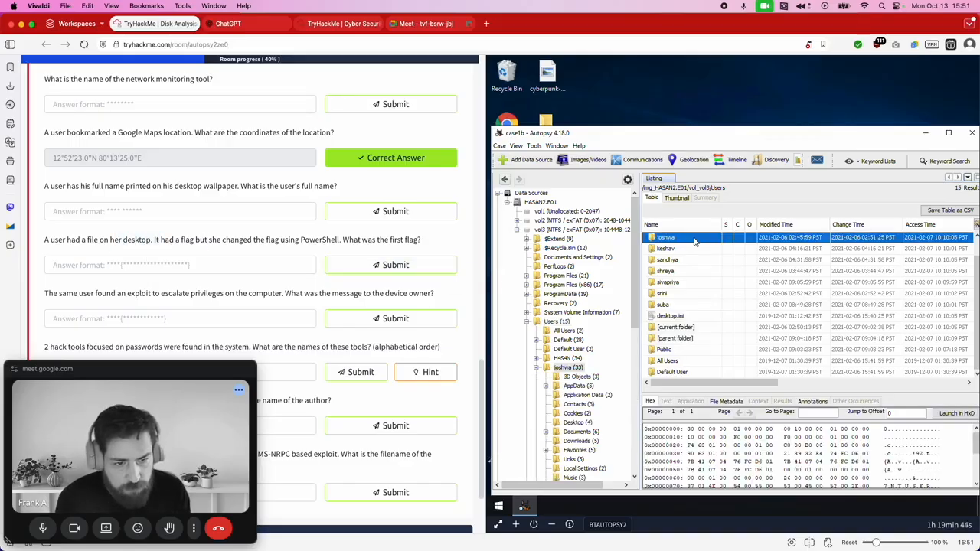
scroll(680, 341, down, 3)
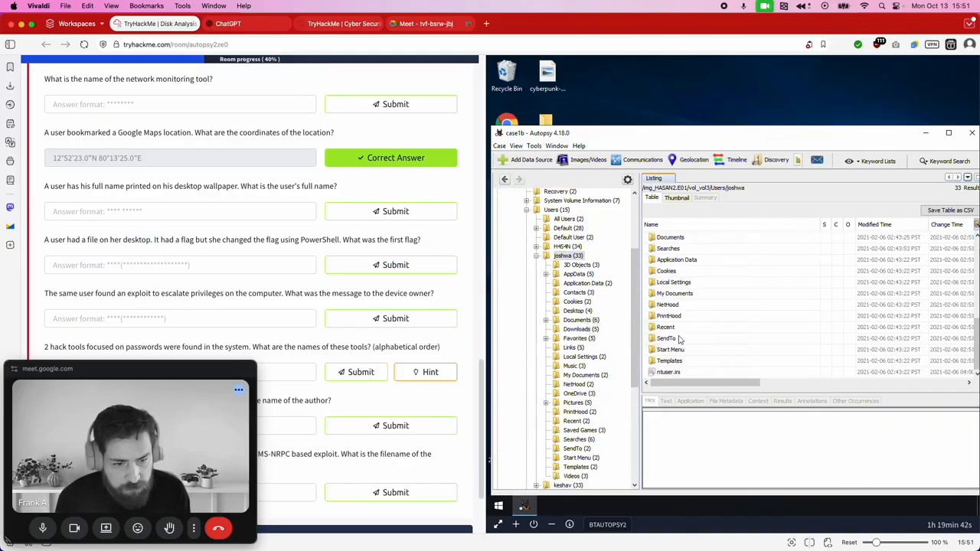
click(575, 311)
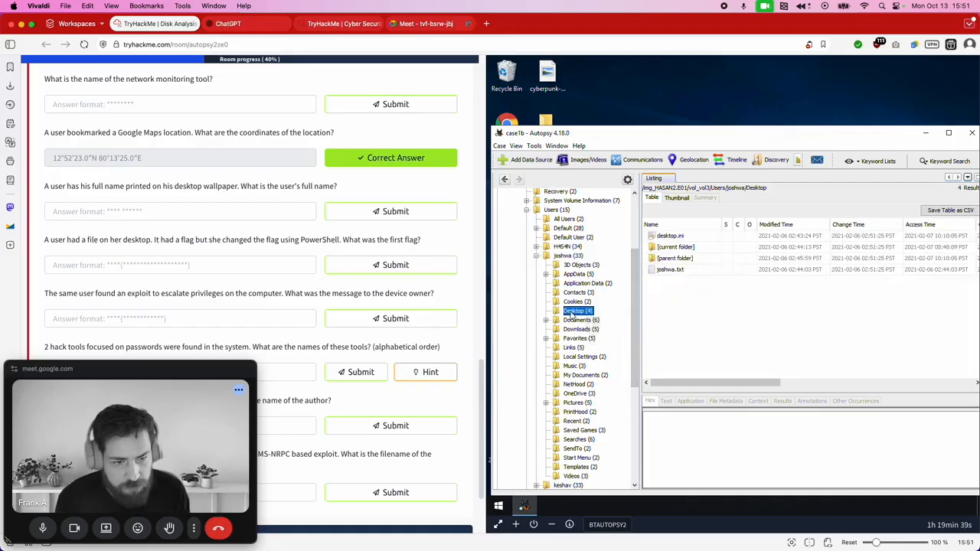
Step: Collapse that profile and list the Desktop folder of the user profile directly above Public
click(537, 257)
click(564, 283)
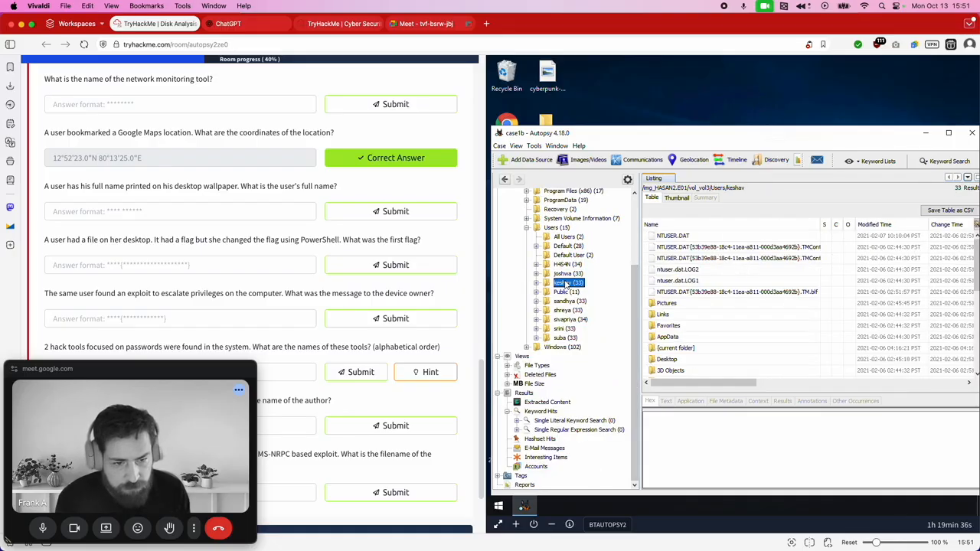
click(537, 282)
click(573, 320)
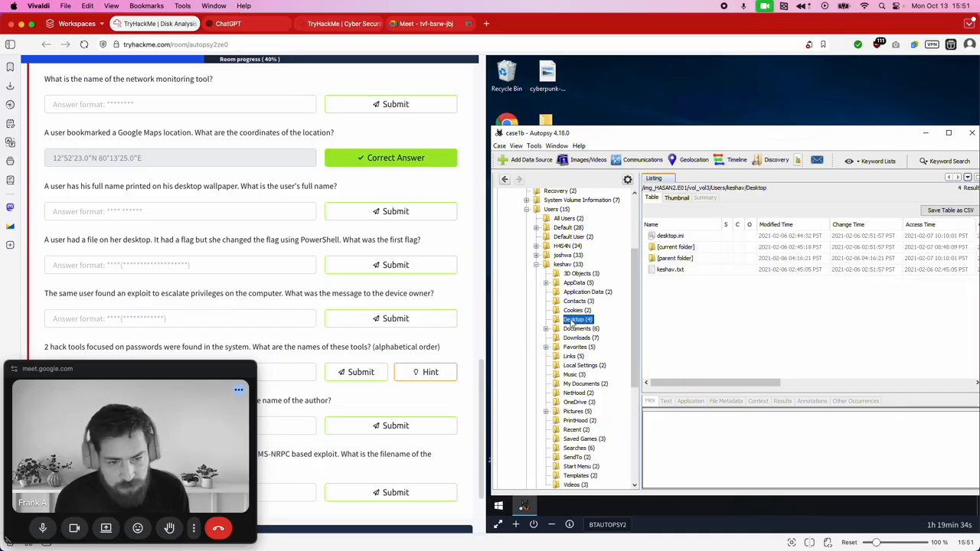
Step: Collapse the profile above Public and list the Desktop folder of the user profile directly below Public
click(537, 264)
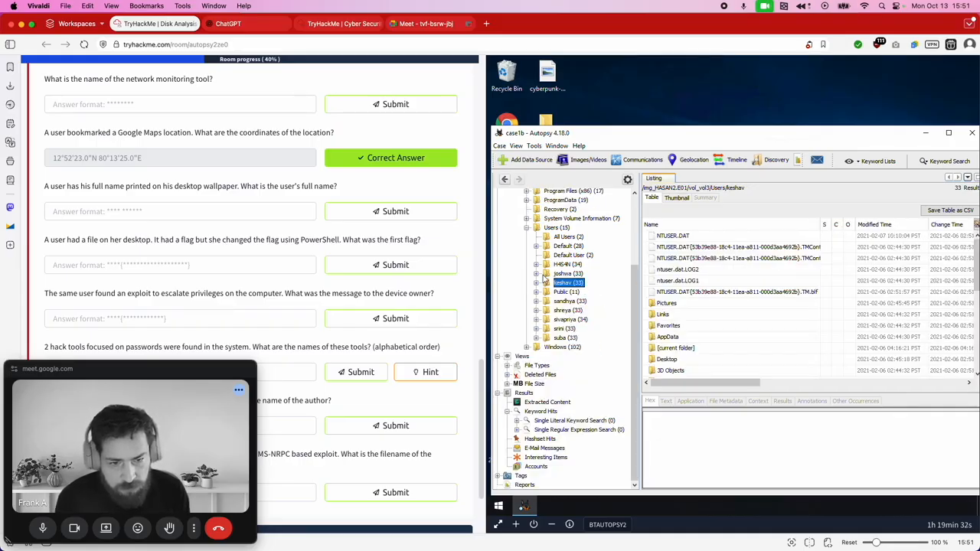
click(536, 301)
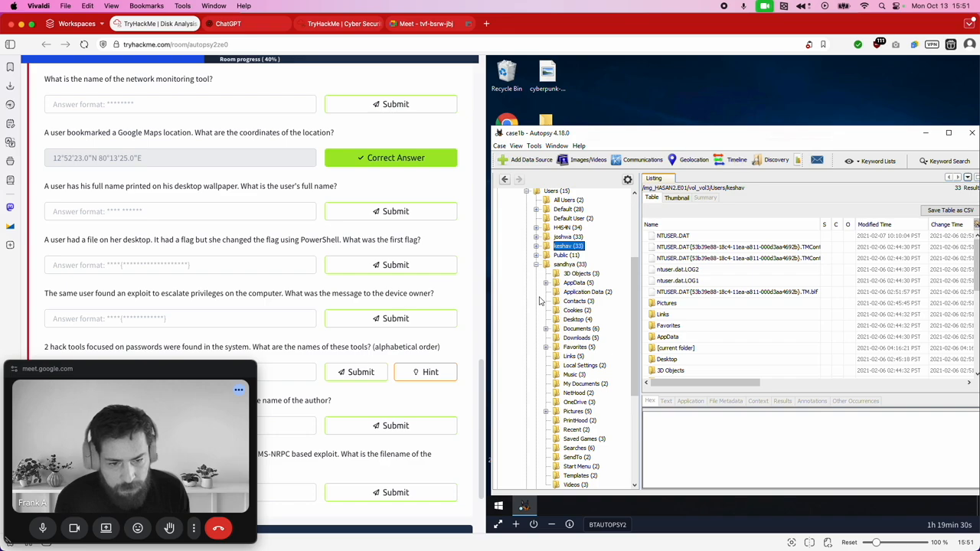
click(578, 319)
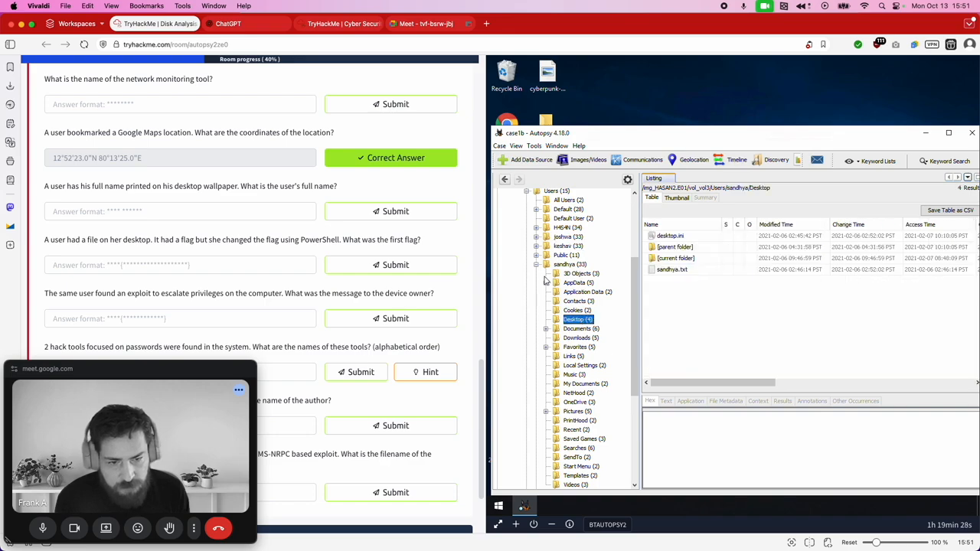
Step: Collapse the profile directly below Public and list the Desktop folder of the second user profile below Public
click(537, 265)
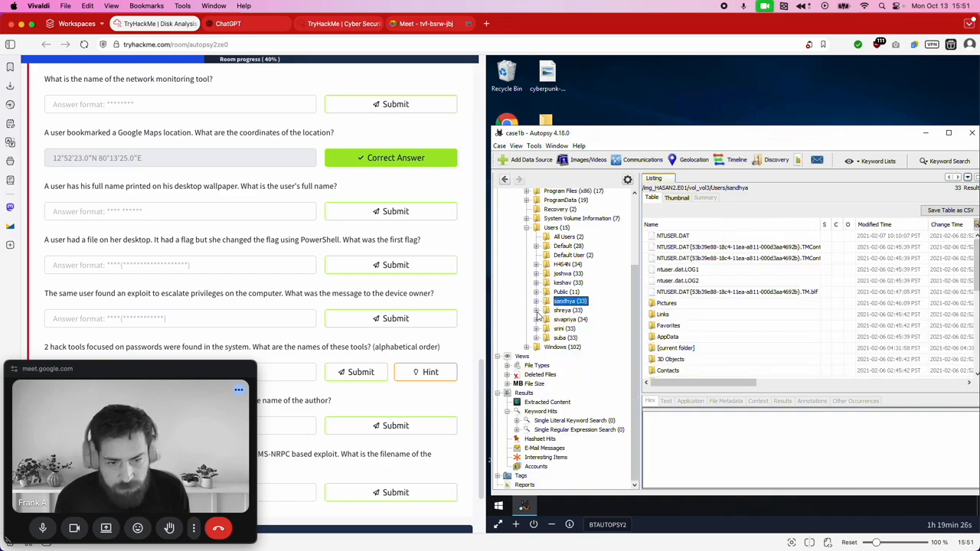
click(569, 310)
click(536, 311)
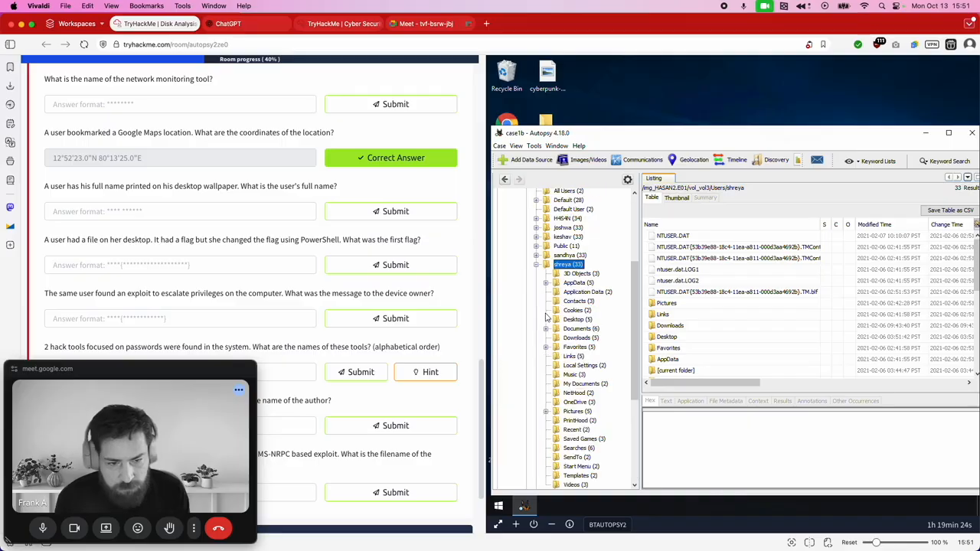
click(576, 319)
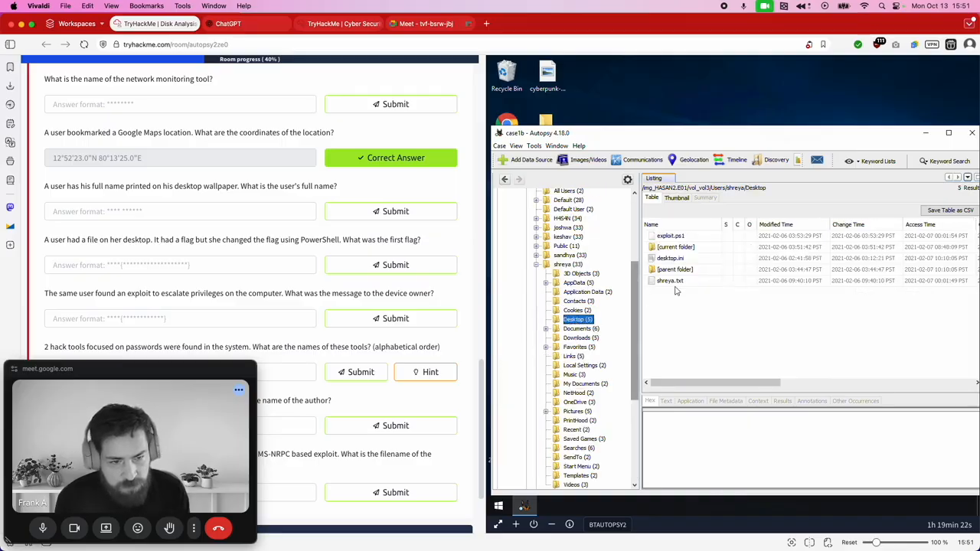
Step: Open exploit.ps1 from that Desktop folder, enlarge the content viewer, and read the script as text strings
click(671, 238)
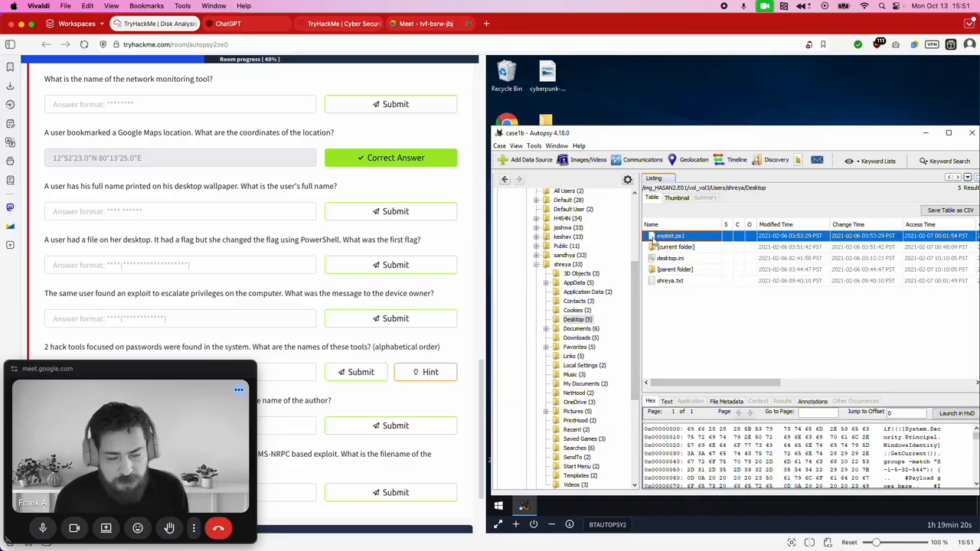
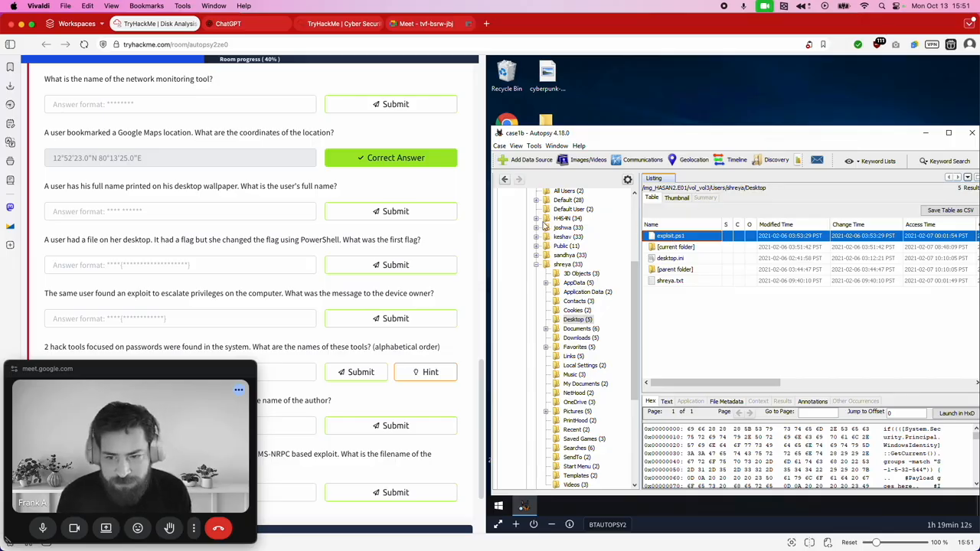
drag(770, 392, 771, 352)
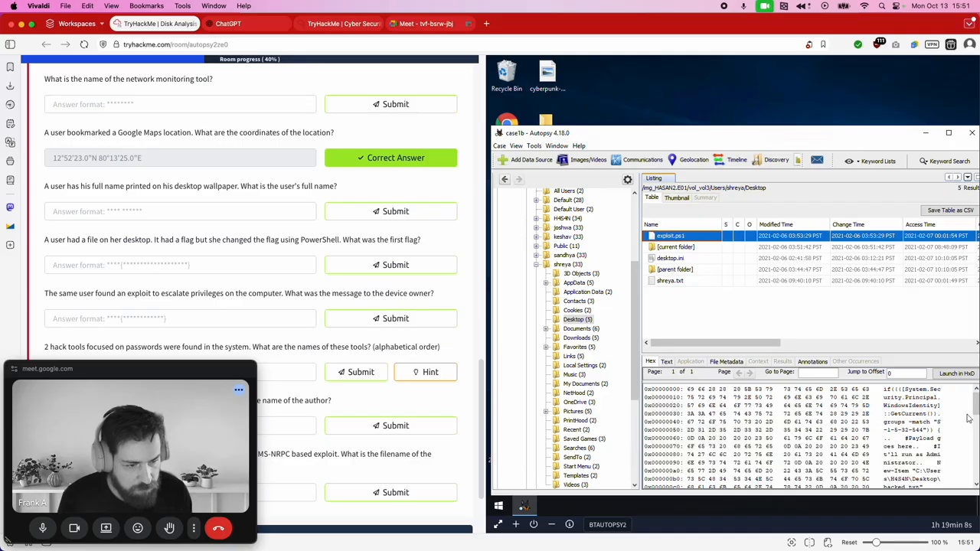
mouse_move(976, 402)
mouse_down()
mouse_move(977, 473)
mouse_move(976, 402)
mouse_up()
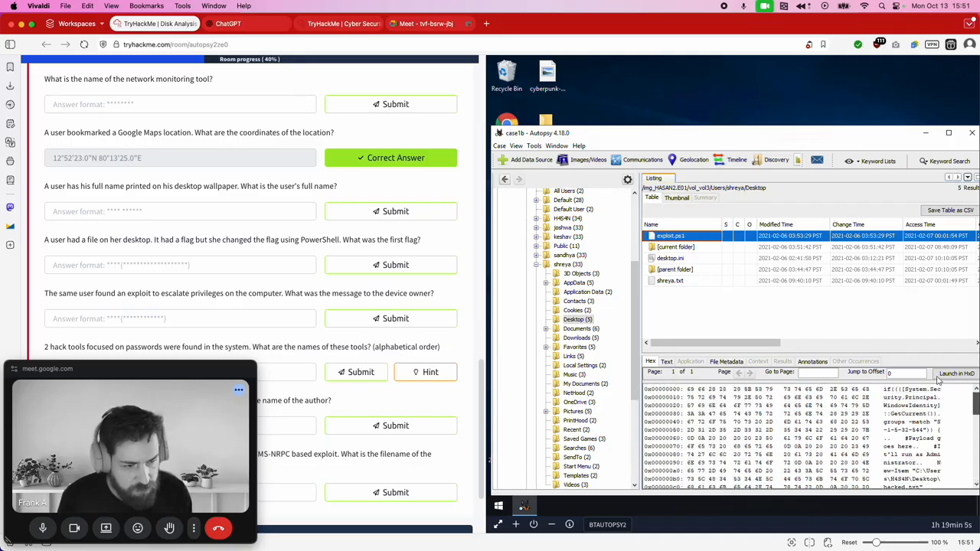
click(672, 362)
mouse_move(977, 430)
mouse_down()
mouse_move(977, 453)
mouse_move(973, 419)
mouse_up()
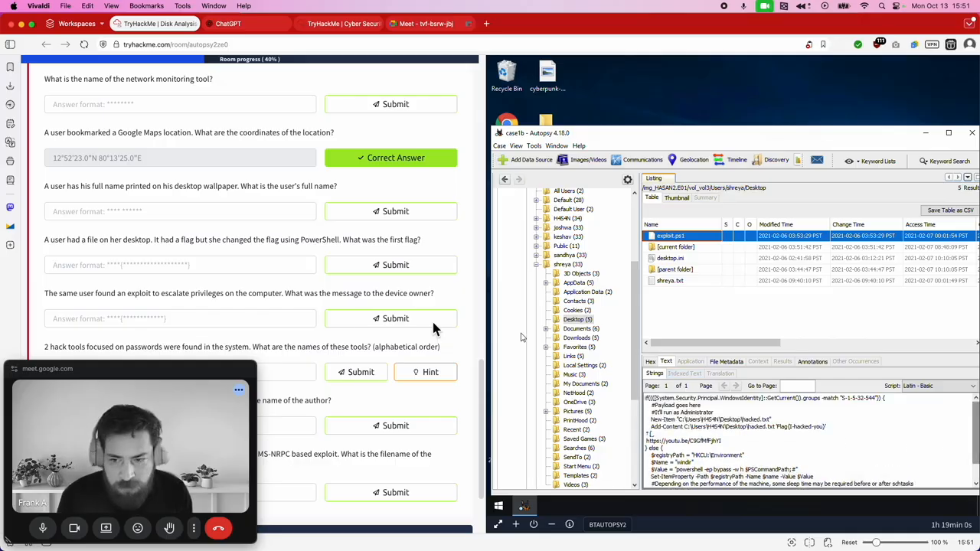
Step: Submit flag{I-hacked-you} as the answer to the question about the privilege escalation exploit's message to the device owner
scroll(229, 272, down, 1)
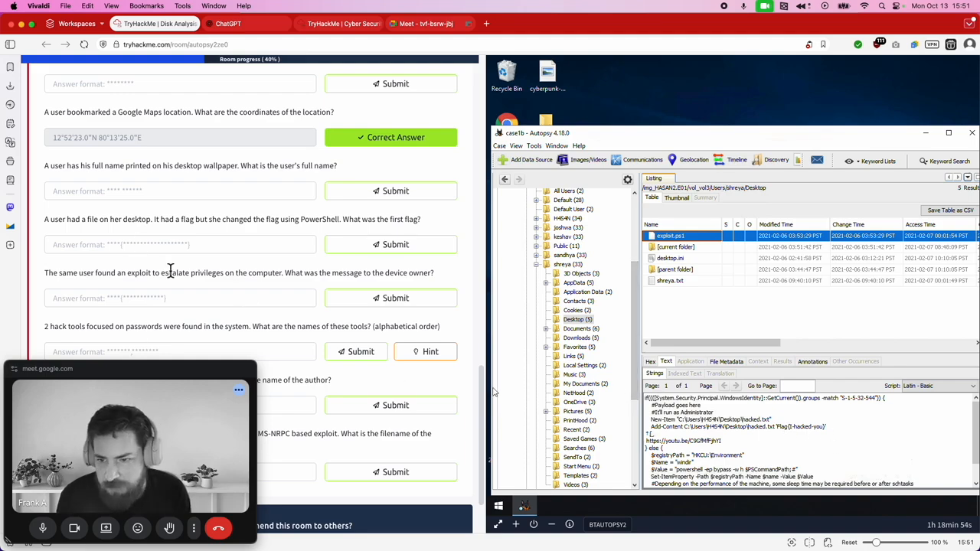
click(177, 302)
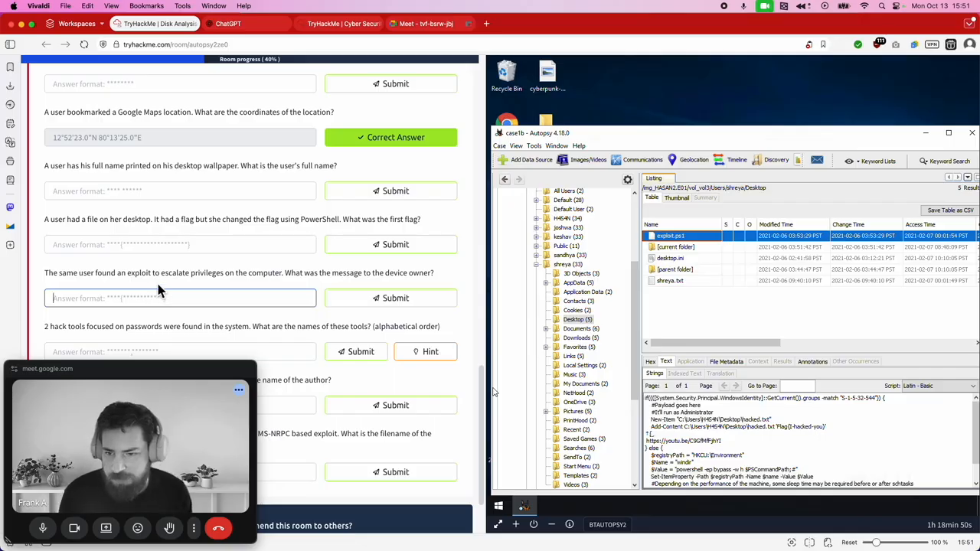
text(F)
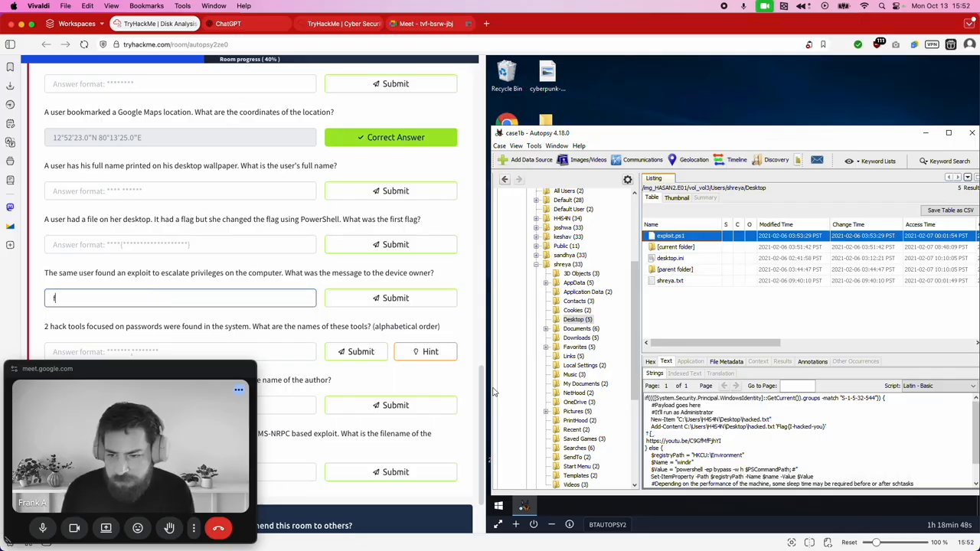
text(lag{i-hacked-you)
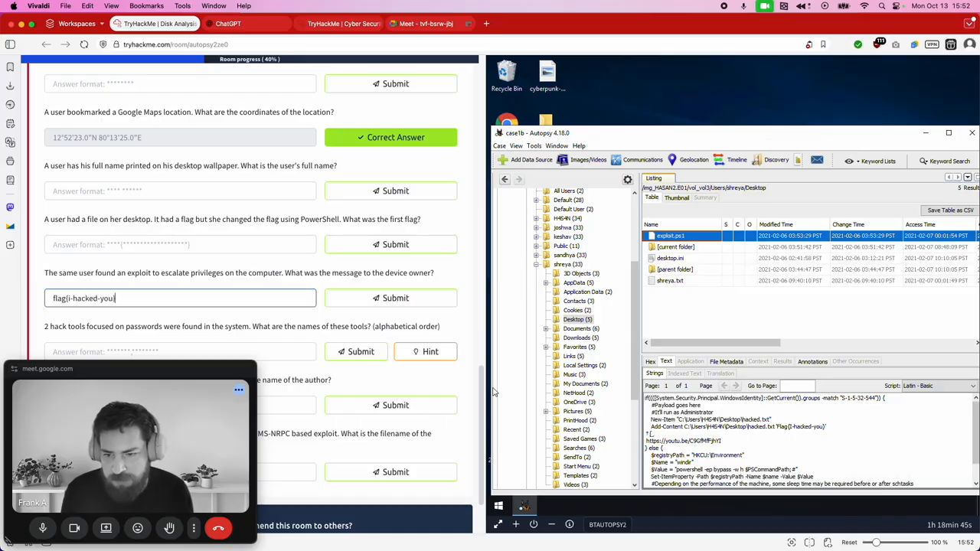
key(super+a)
click(175, 289)
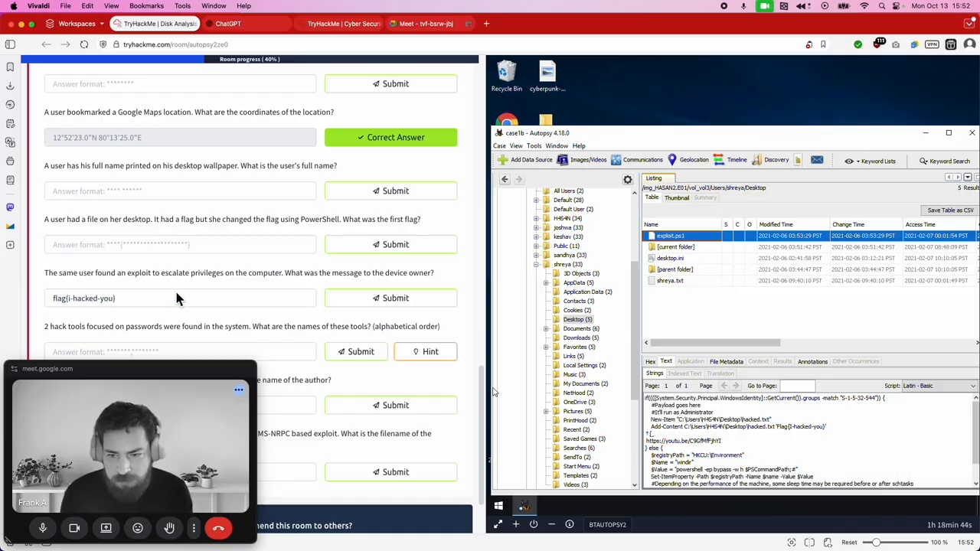
click(413, 305)
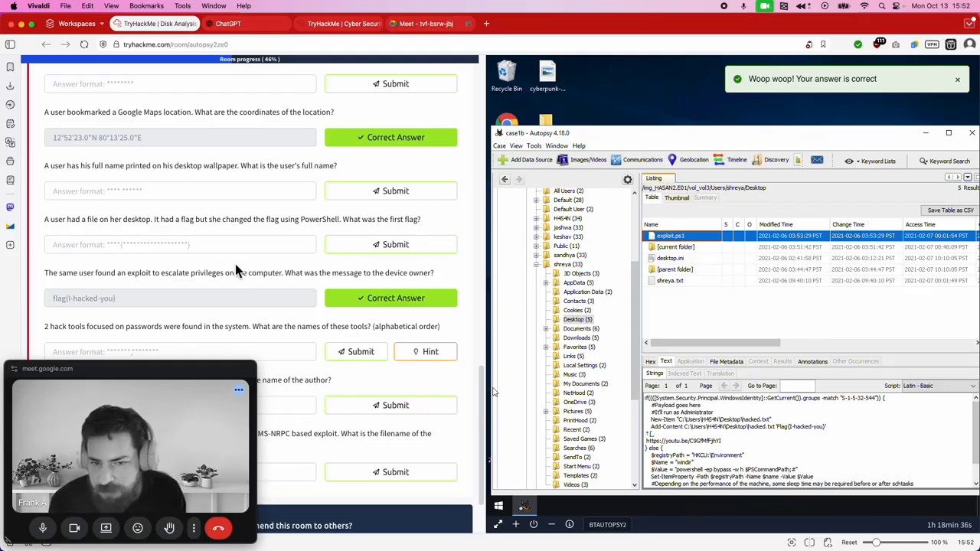
Step: Reread the question about the changed desktop flag and view the text of desktop.ini in the same Desktop folder
drag(82, 221, 189, 222)
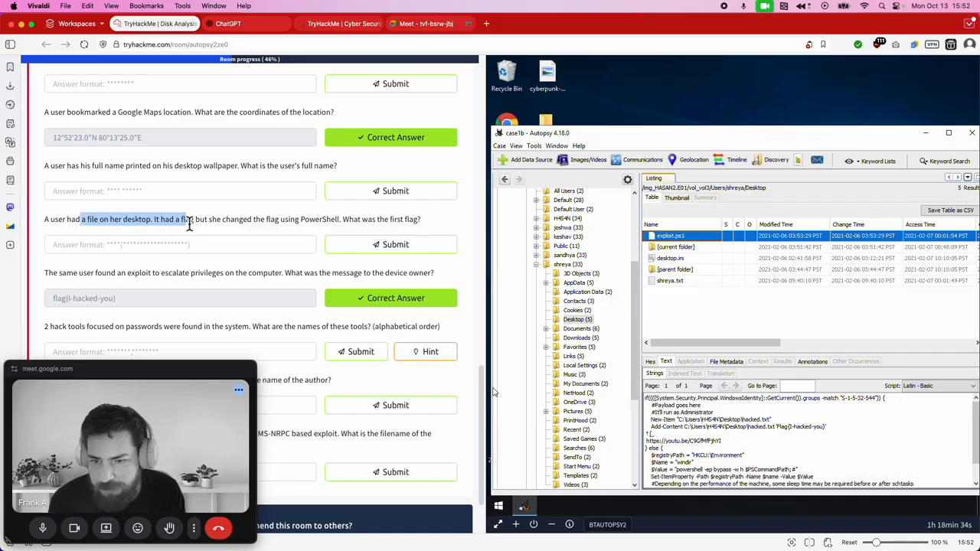
click(679, 260)
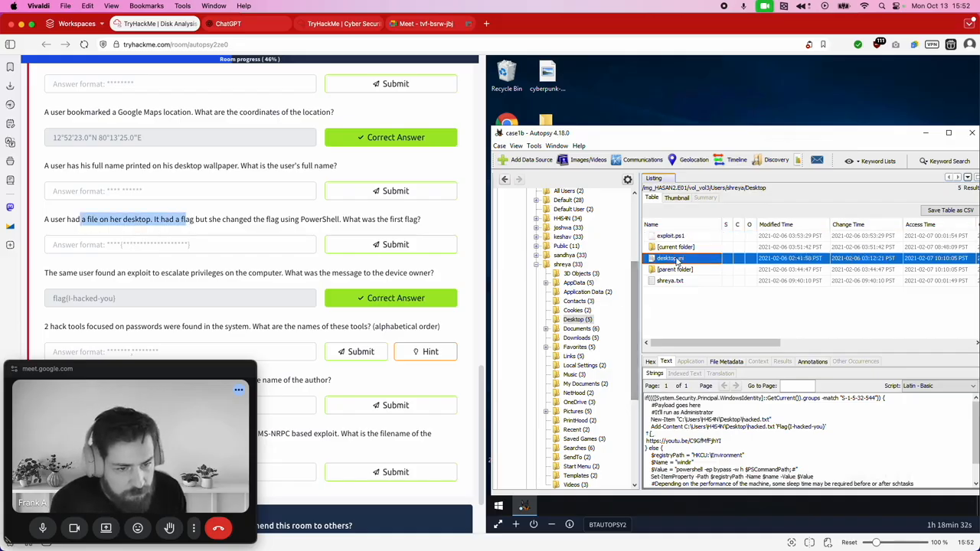
drag(975, 438, 976, 471)
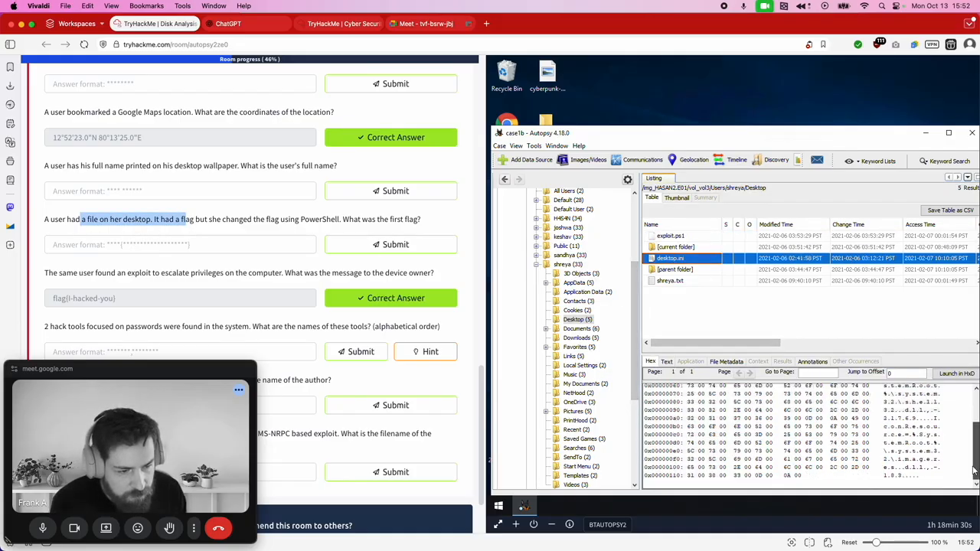
click(667, 361)
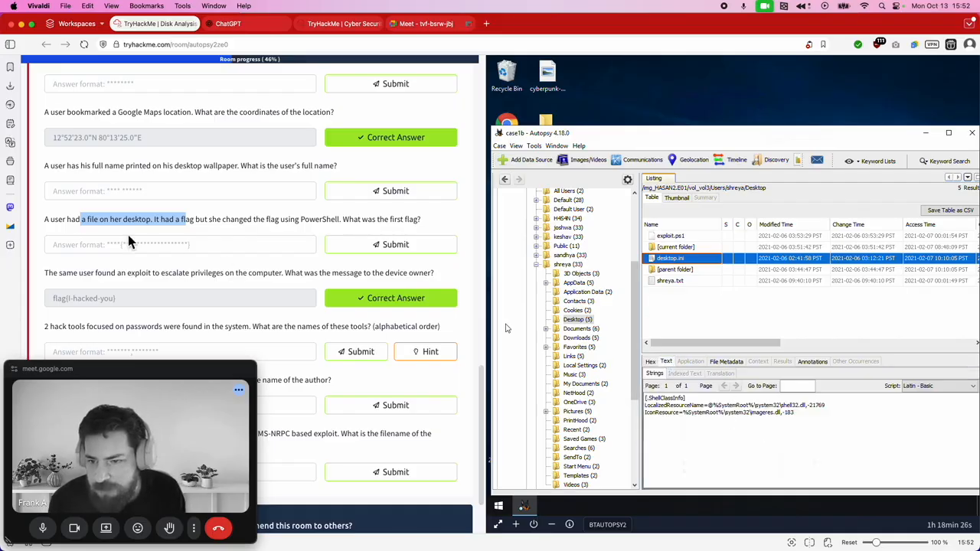
Step: Collapse the current profile and list the Desktop folder of the third user profile below Public
drag(45, 219, 82, 219)
click(561, 265)
click(536, 265)
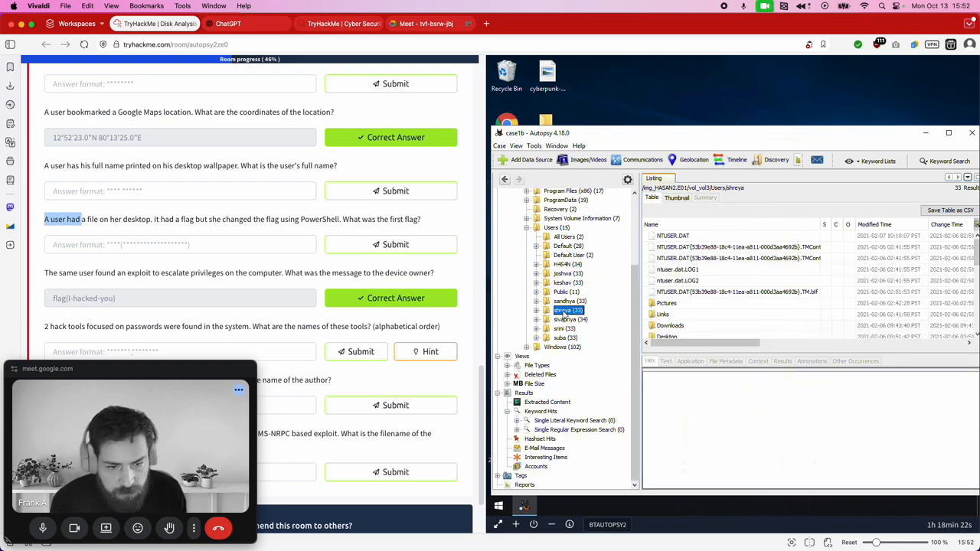
click(570, 319)
click(537, 320)
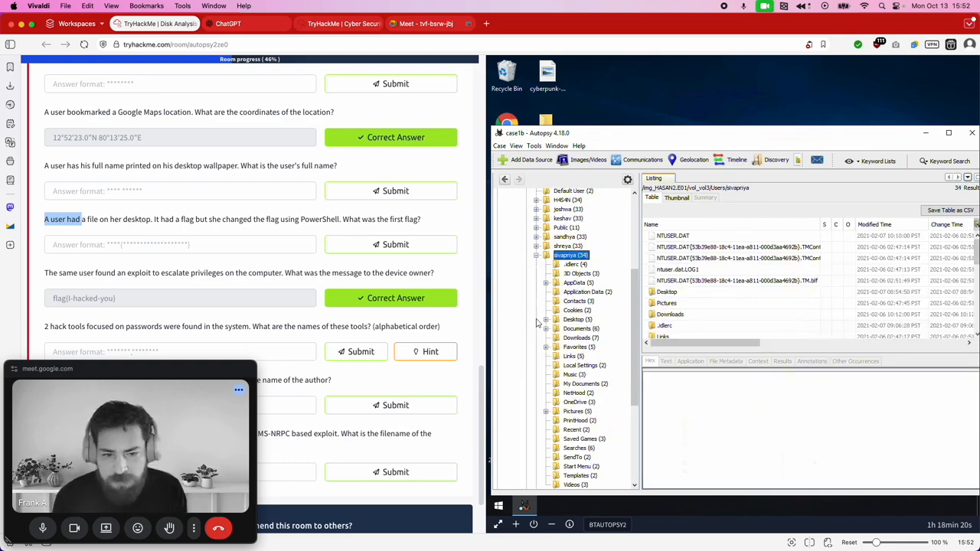
click(576, 320)
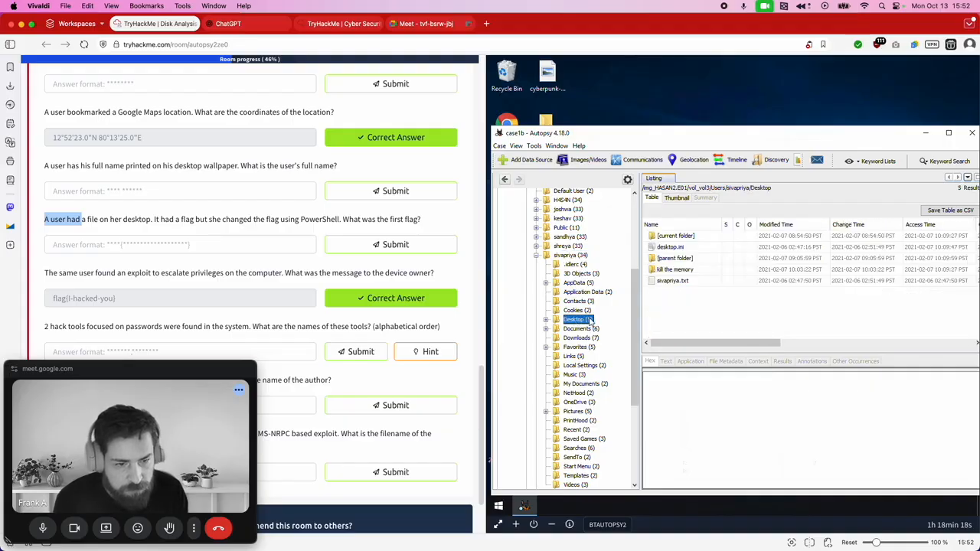
Step: Open the "kill the memory" folder on that Desktop and display the contents of kill.py
click(686, 273)
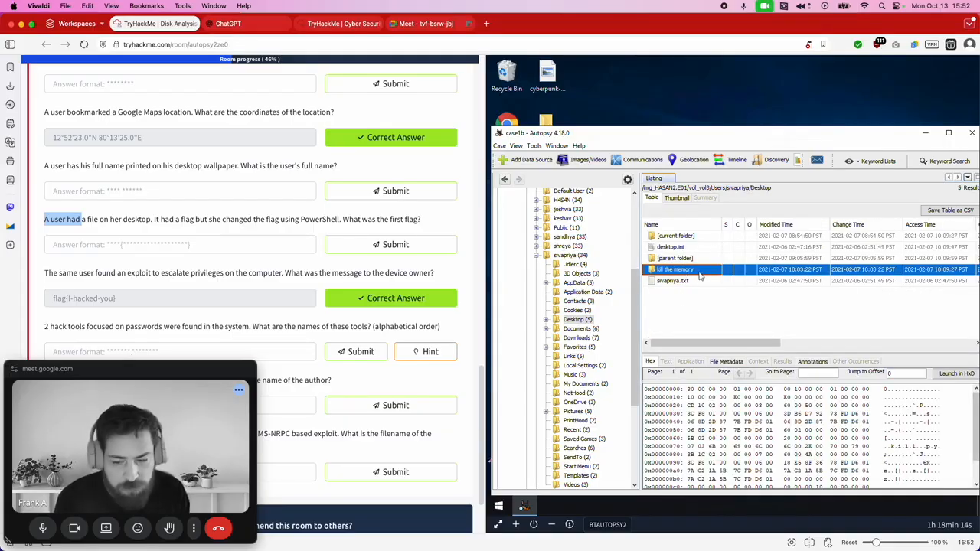
double_click(697, 271)
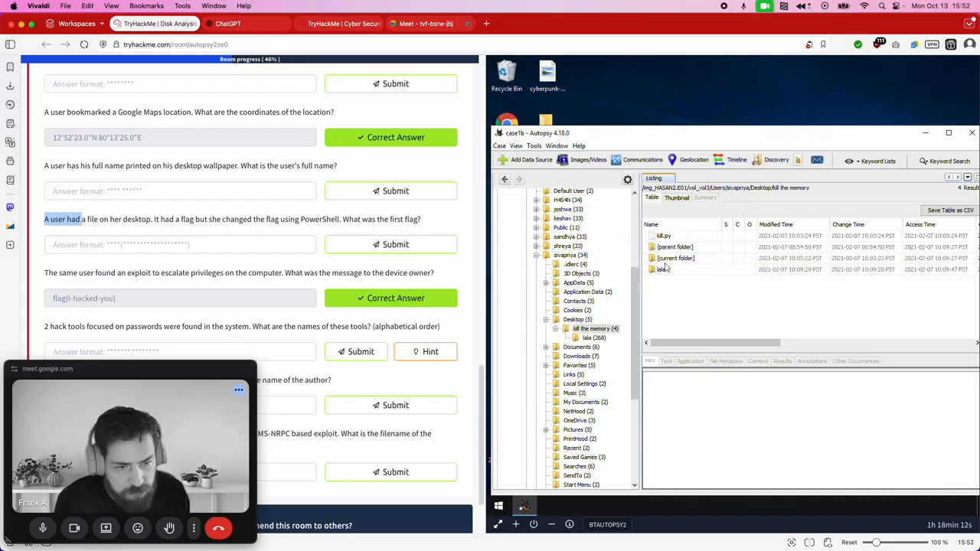
click(667, 237)
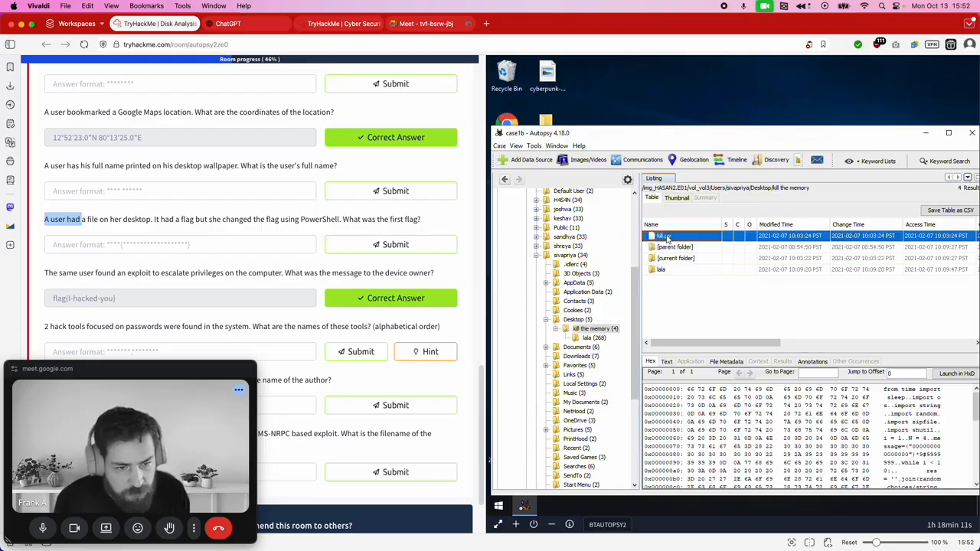
Step: Read kill.py as text, list the contents of the lala folder beside it, and collapse that user's profile folder
click(667, 360)
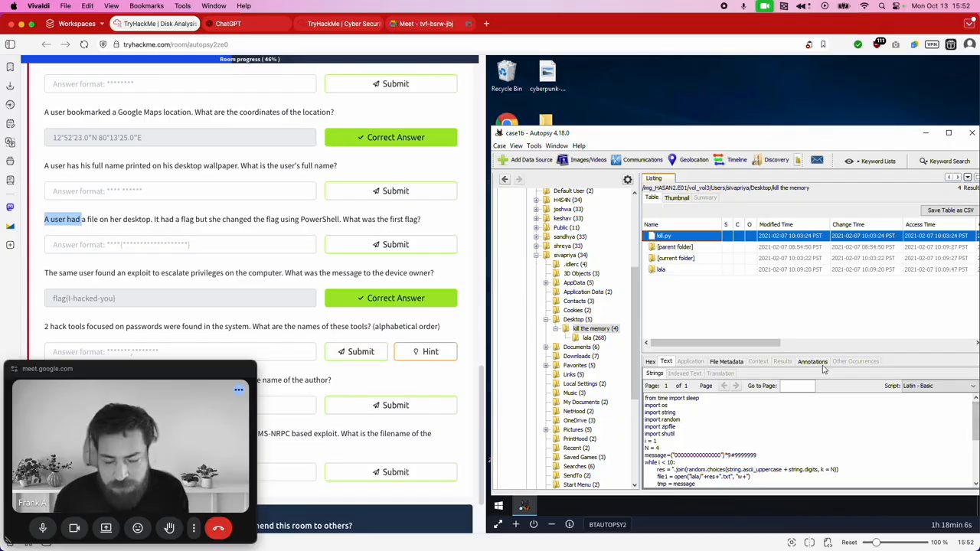
drag(975, 454, 952, 448)
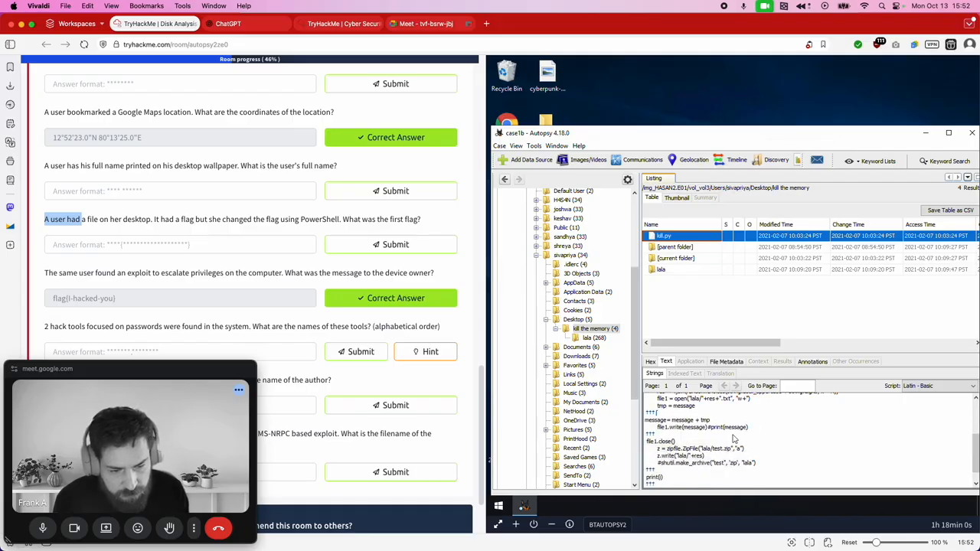
double_click(671, 269)
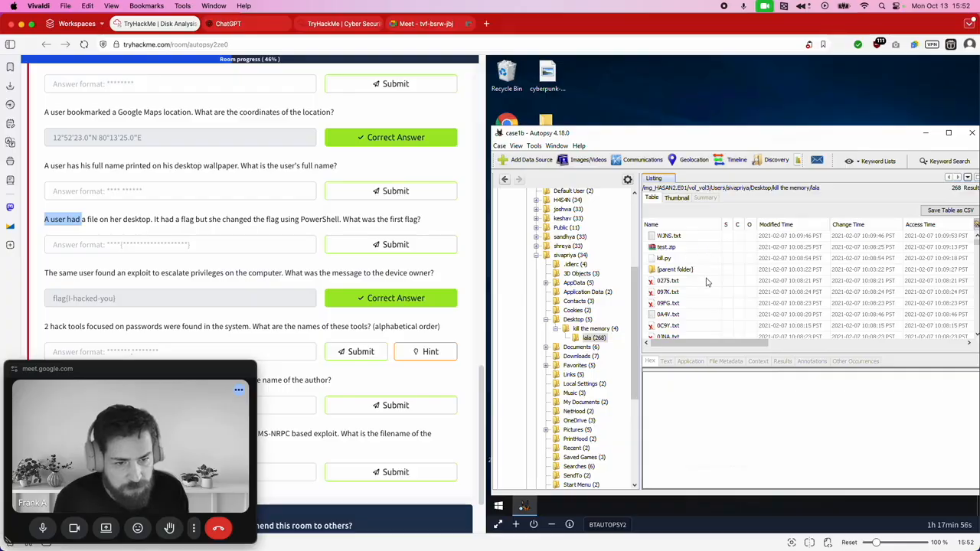
click(567, 255)
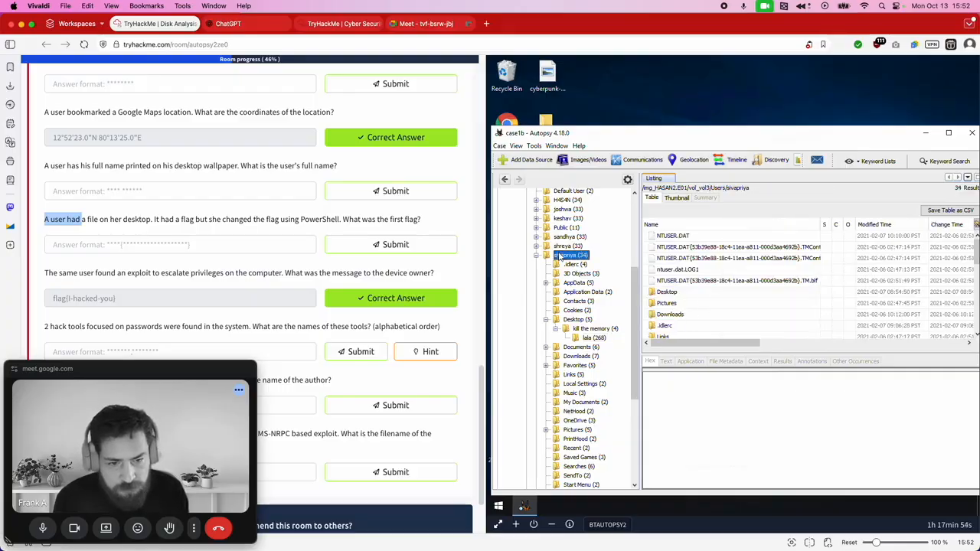
click(536, 255)
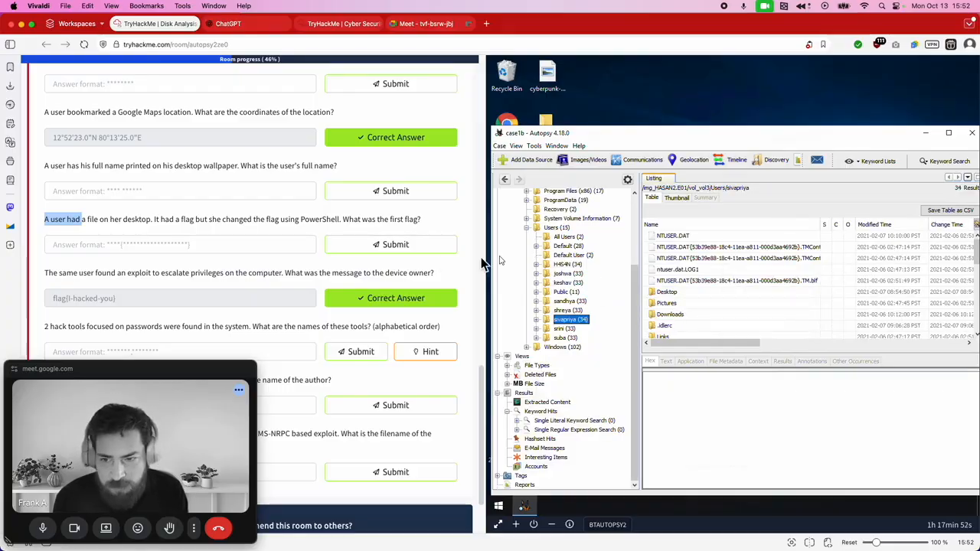
Step: Reread the PowerShell flag question and check the Desktop folders of the last two user profiles under Users
drag(175, 220, 209, 222)
drag(290, 219, 339, 222)
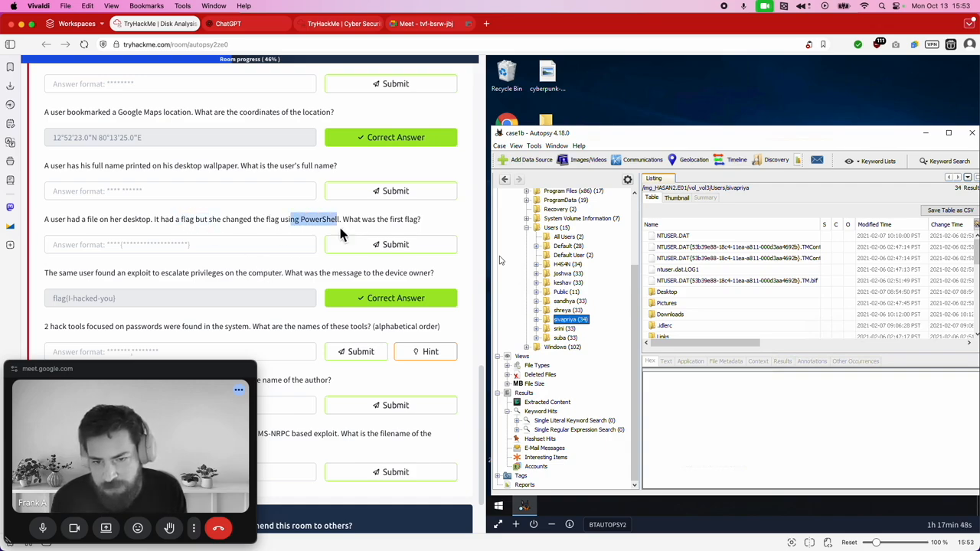
click(566, 329)
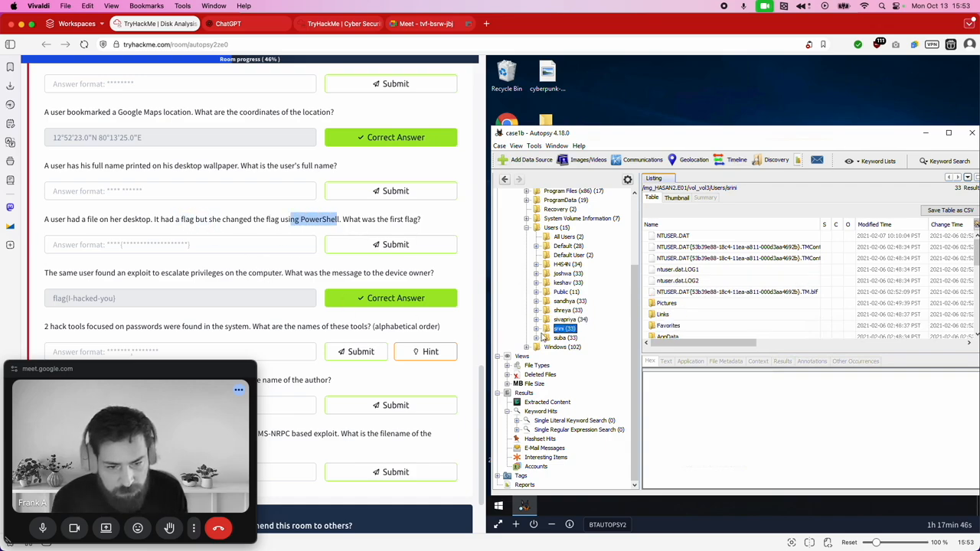
click(537, 330)
click(574, 320)
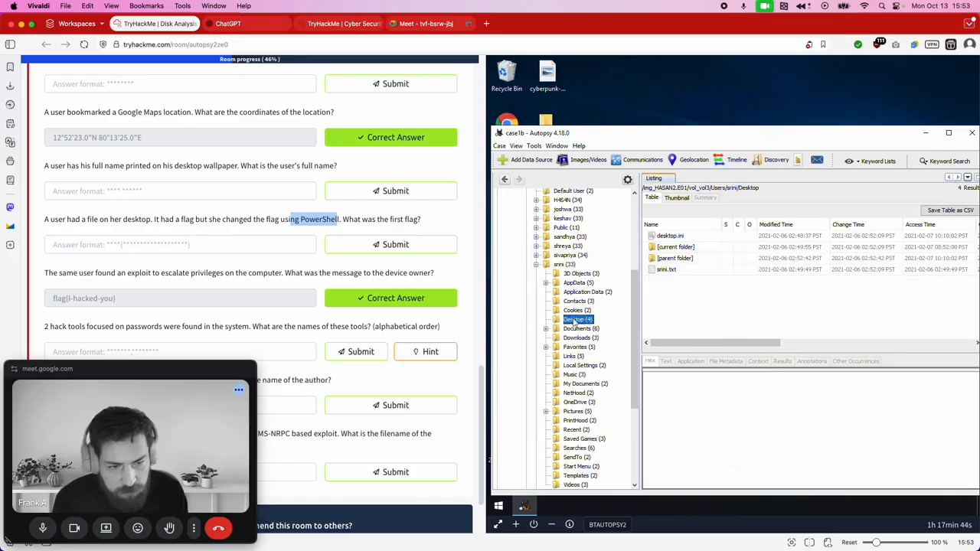
click(537, 264)
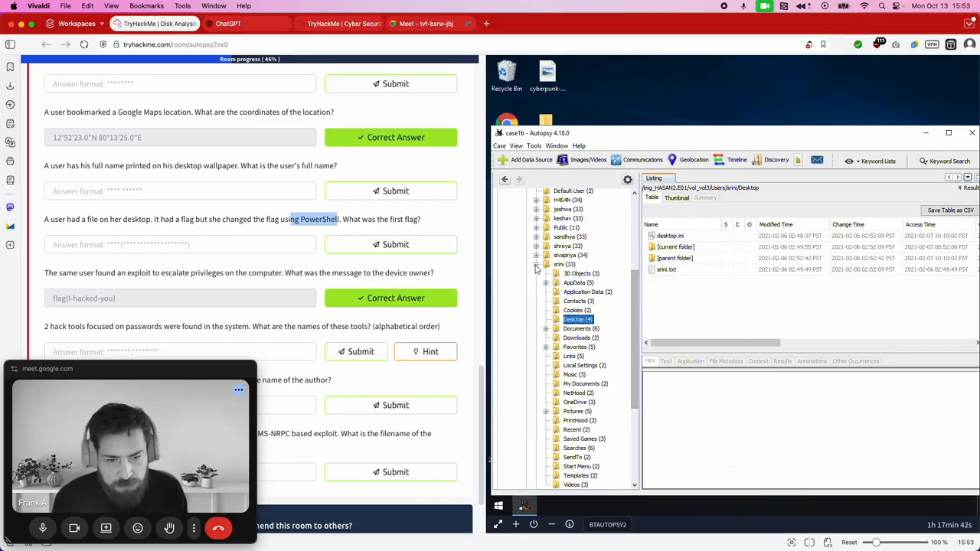
click(568, 337)
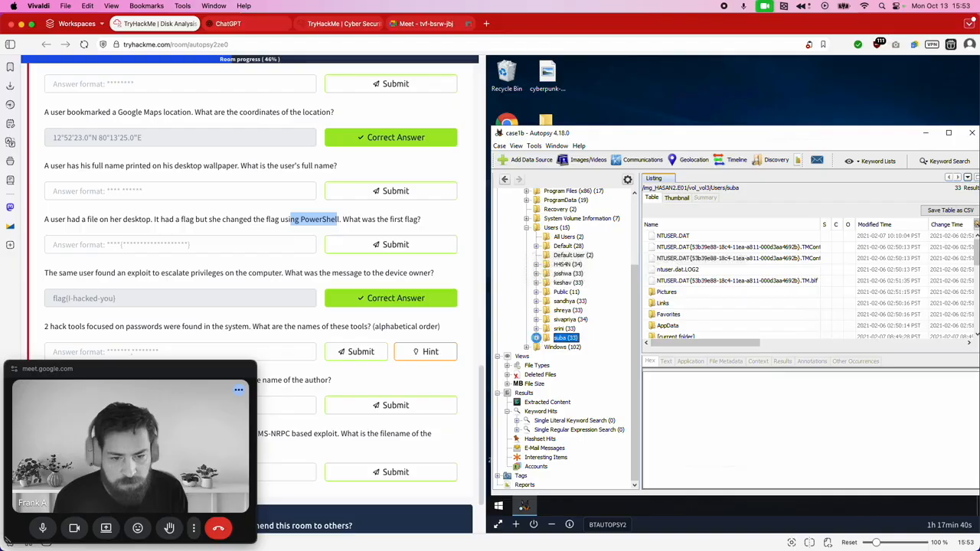
click(537, 338)
click(574, 320)
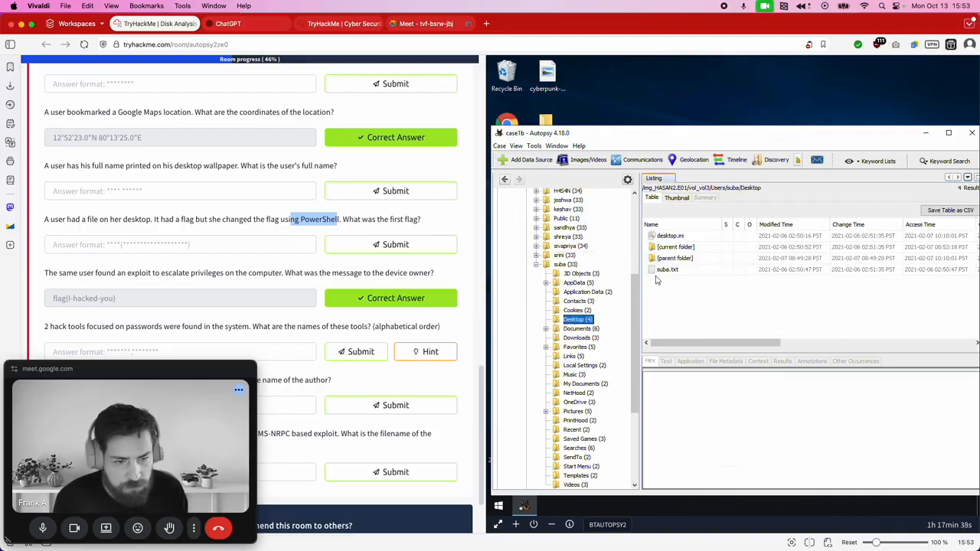
click(537, 265)
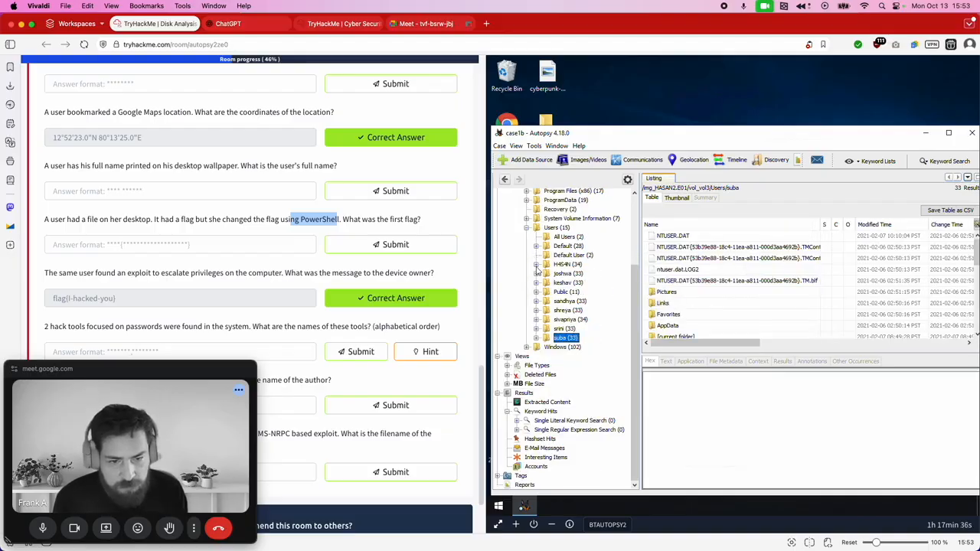
Step: Expand the H4S4N profile and list the contents of its Desktop and Downloads folders
click(564, 265)
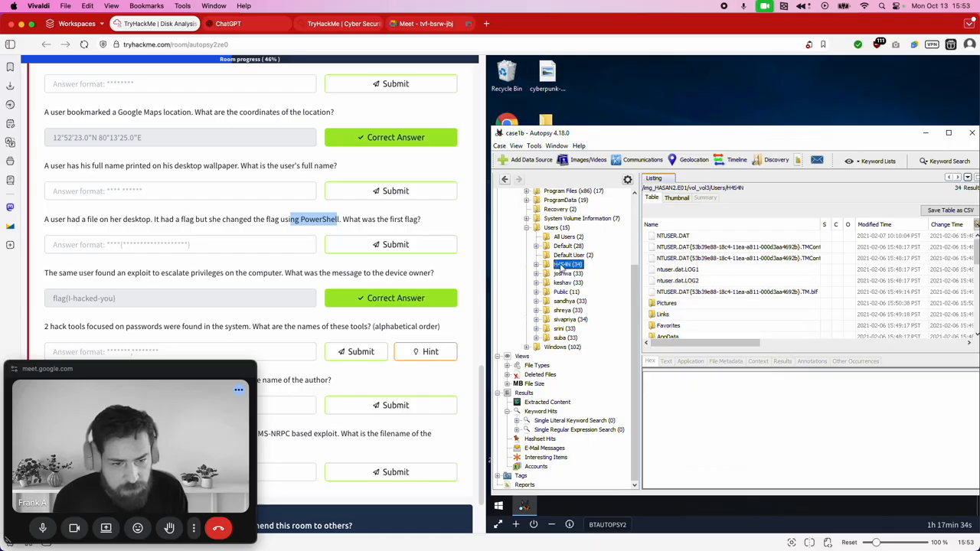
scroll(711, 295, down, 8)
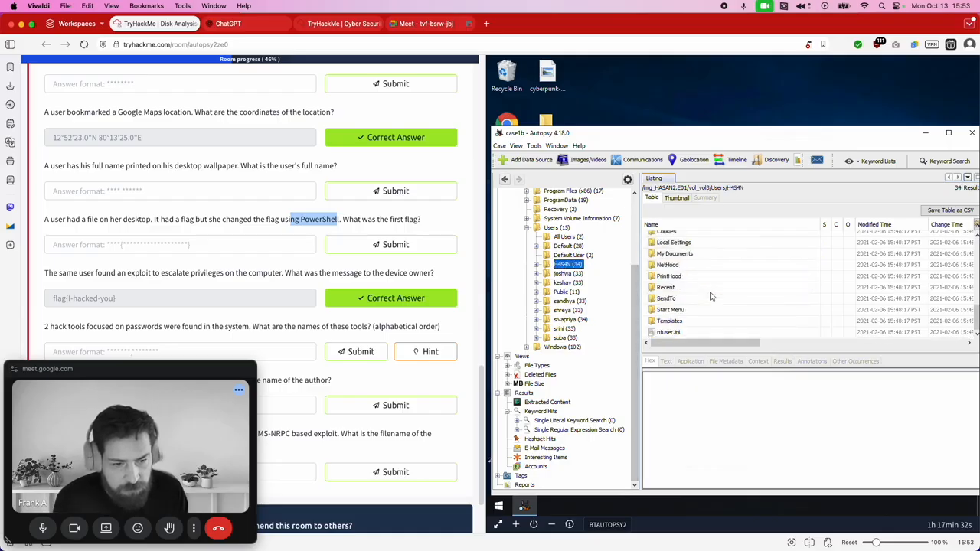
click(537, 265)
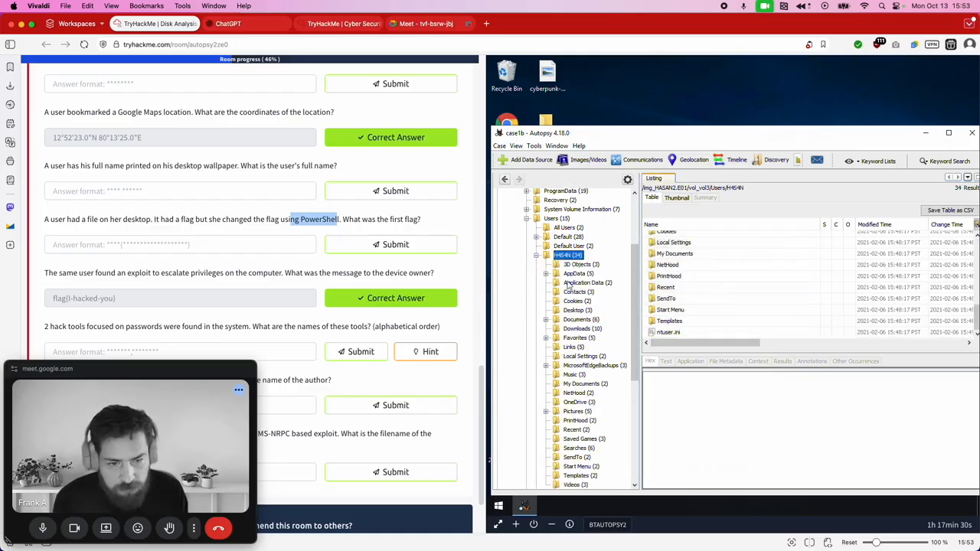
click(576, 310)
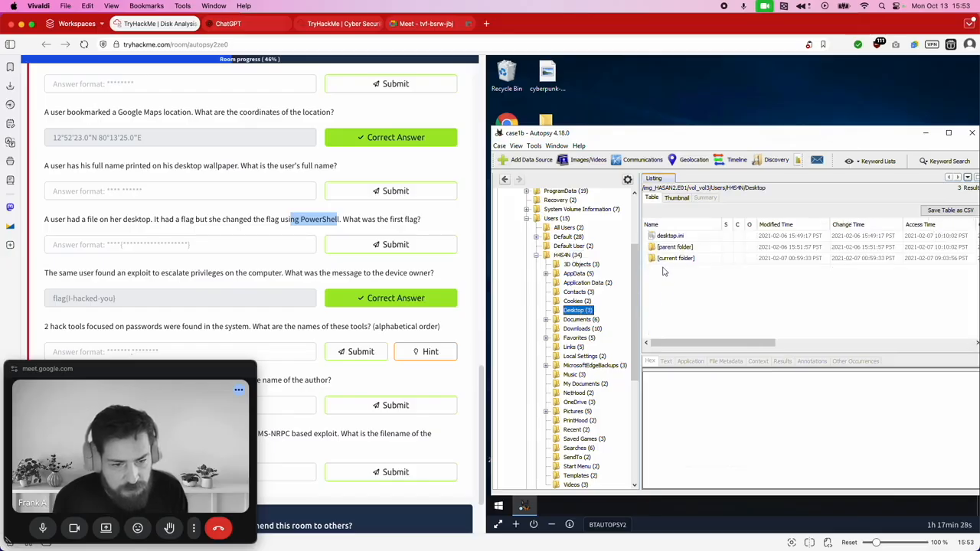
click(581, 329)
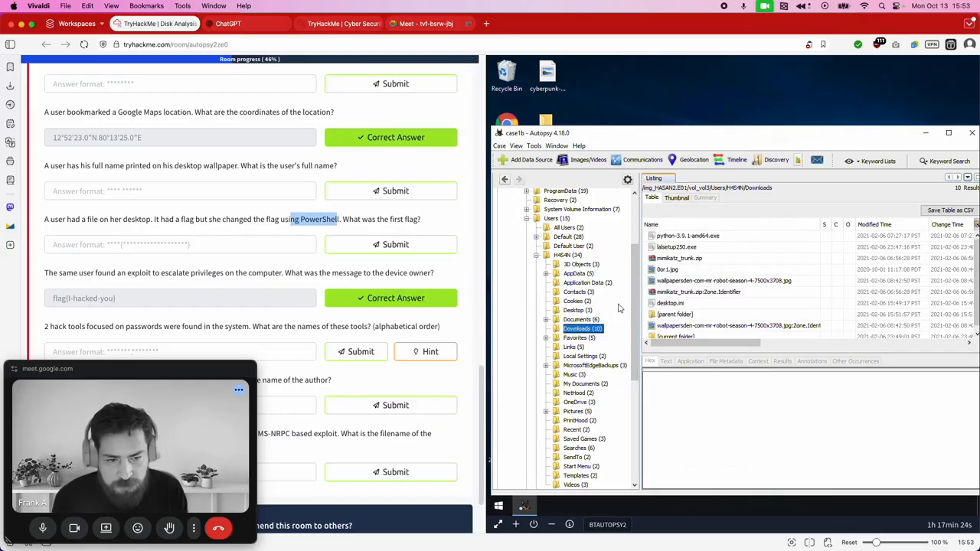
Step: Inspect the contents of mimikatz_trunk.zip, its Zone.Identifier and the Mr. Robot wallpaper's Zone.Identifier in Downloads
click(677, 258)
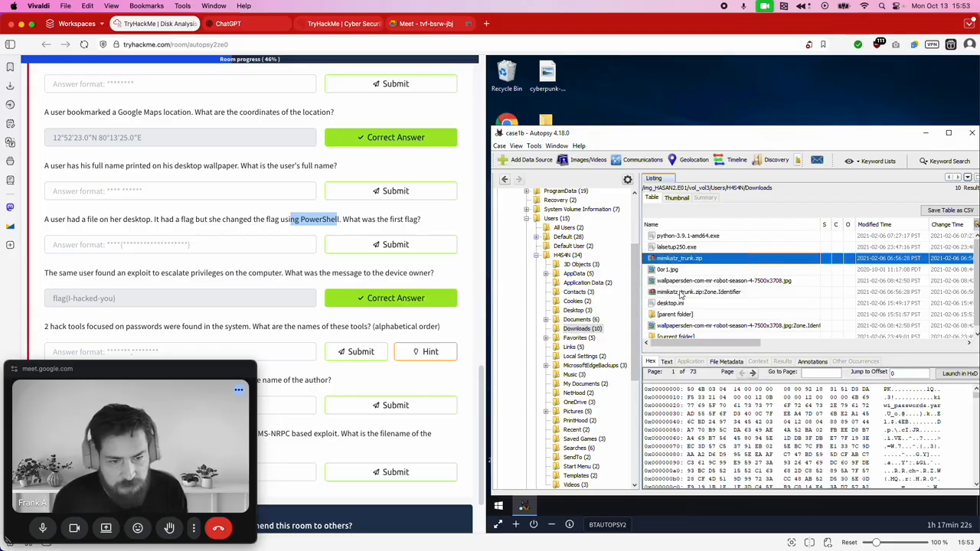
click(679, 293)
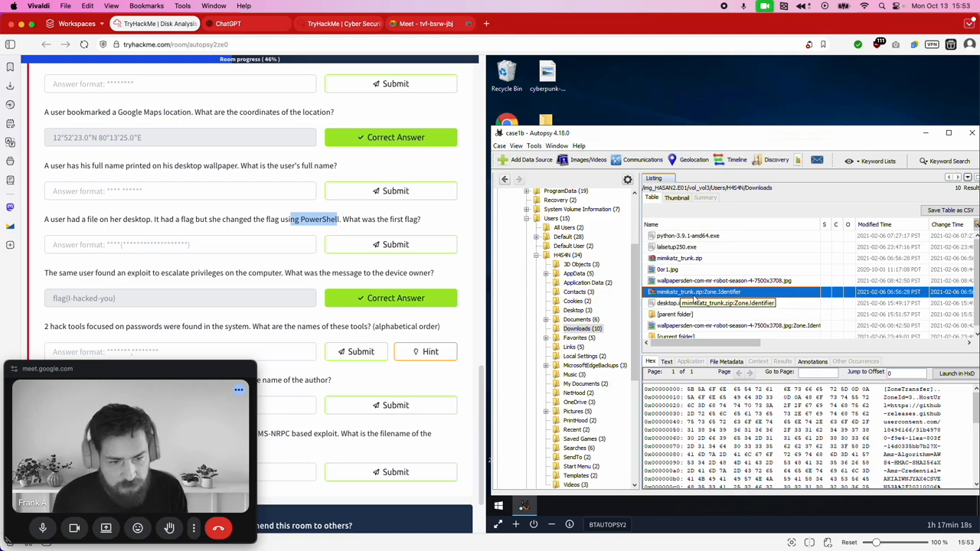
click(722, 327)
click(666, 363)
click(653, 363)
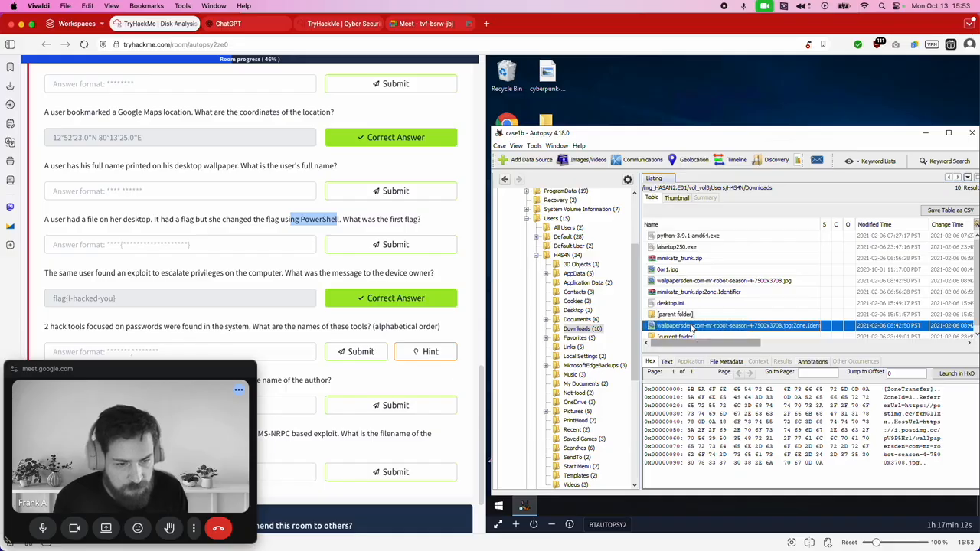
Step: Extract the Mr. Robot wallpaper's Zone.Identifier file to the Desktop and move the Autopsy window aside to reveal it
right_click(692, 327)
click(718, 381)
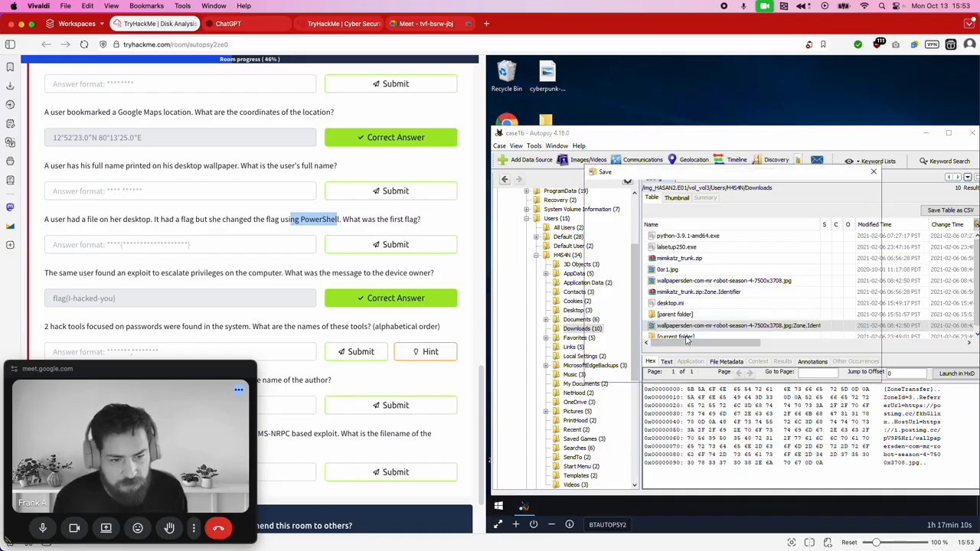
click(610, 253)
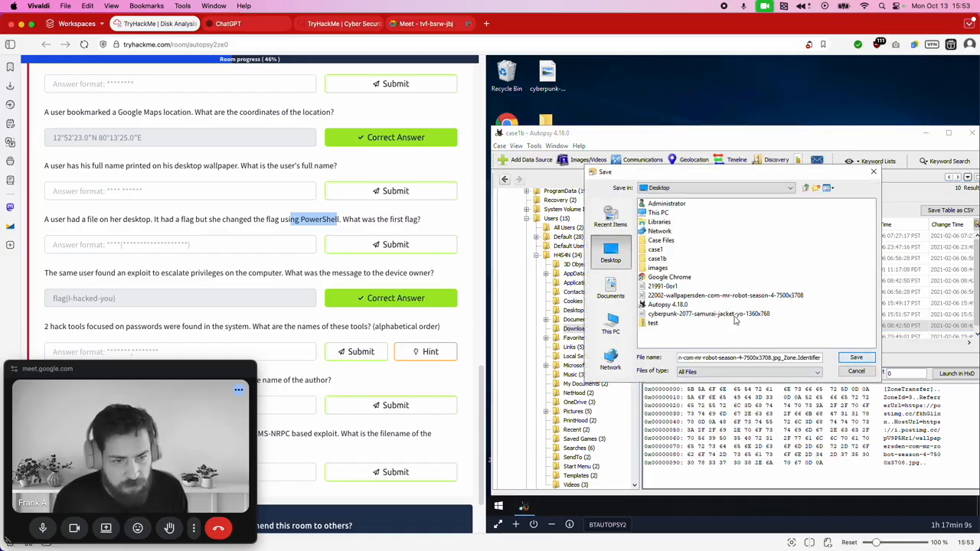
click(856, 358)
click(787, 344)
drag(625, 131, 717, 128)
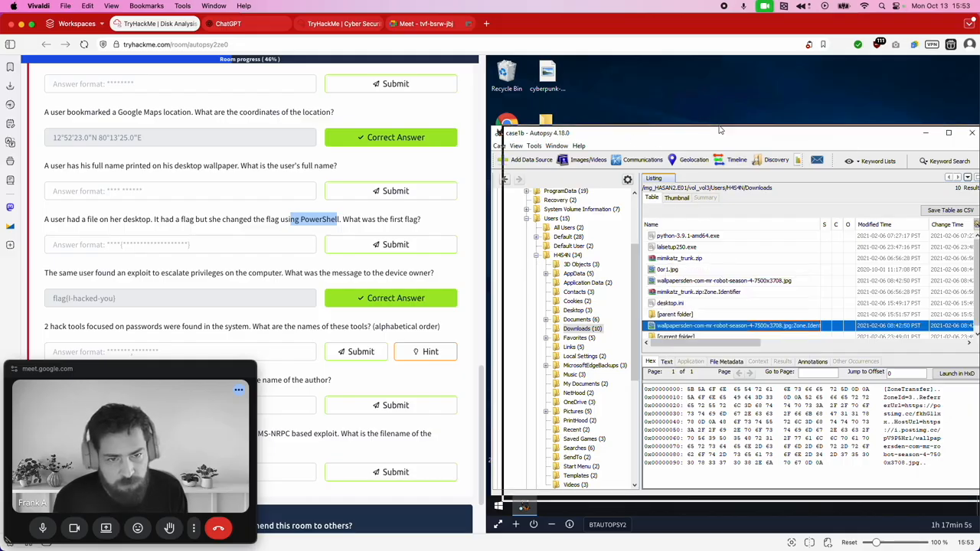
click(551, 228)
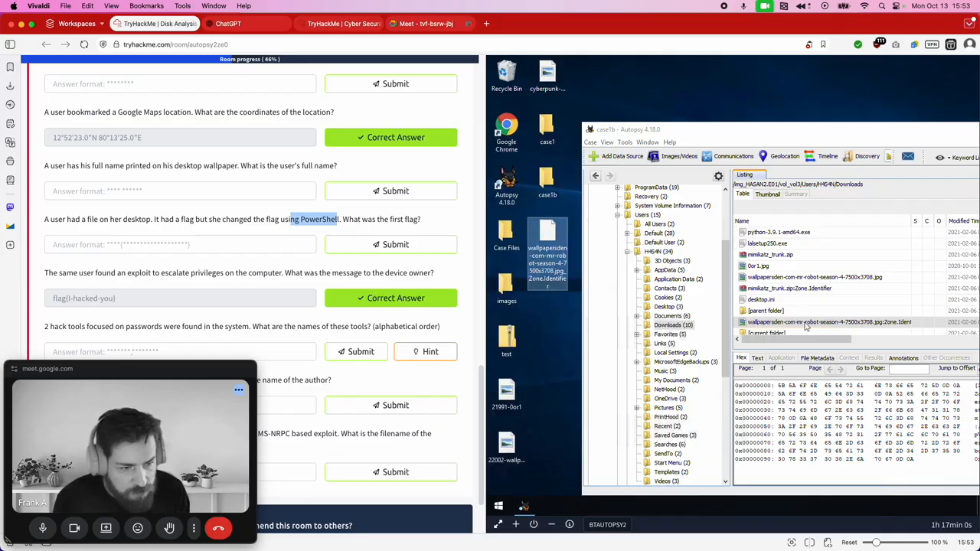
Step: Extract wallpapersden-com-mr-robot-season-4-7500x3708.jpg from the H4S4N Downloads folder to the Desktop
click(874, 325)
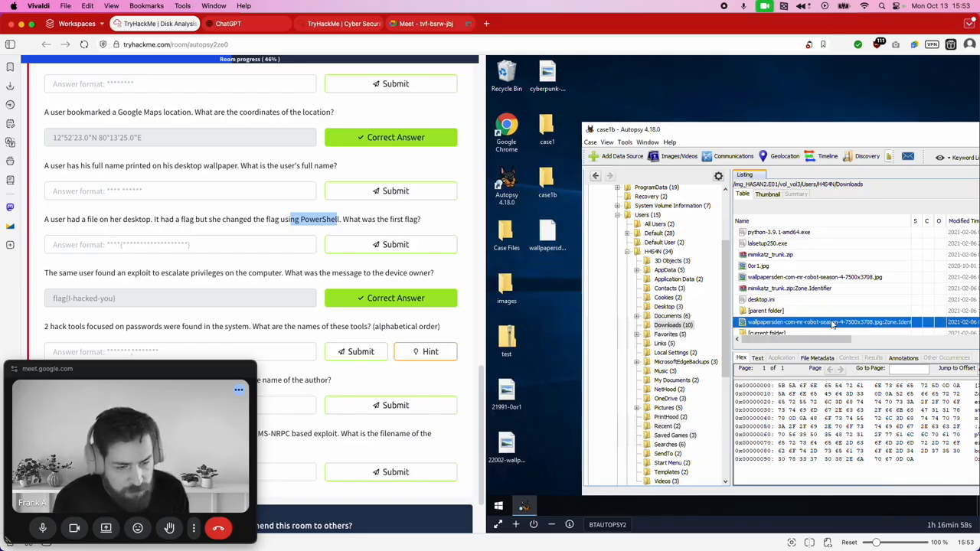
click(786, 278)
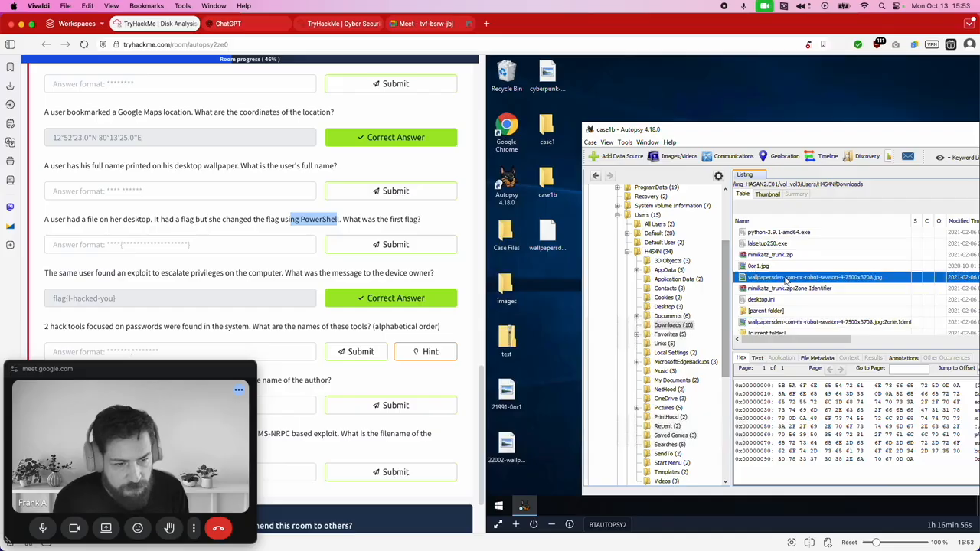
right_click(766, 277)
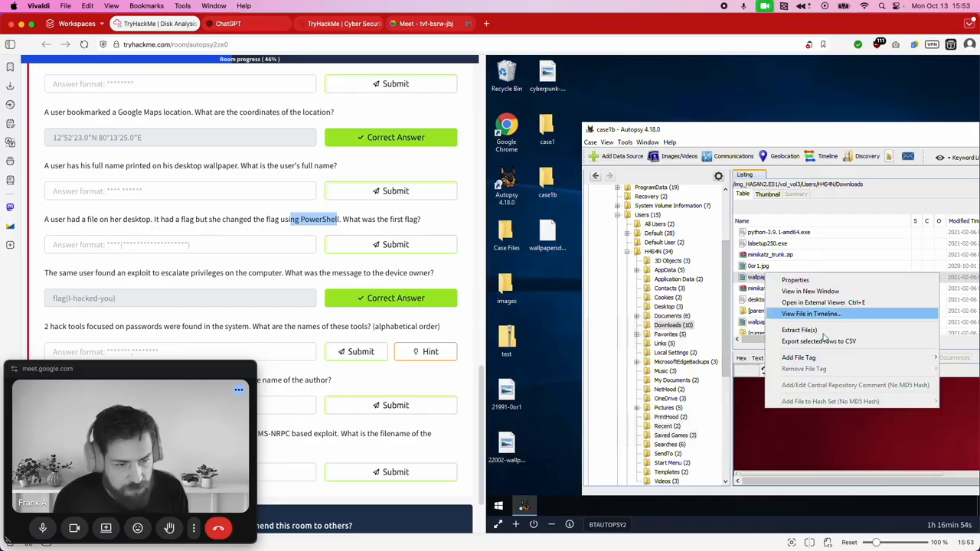
click(797, 330)
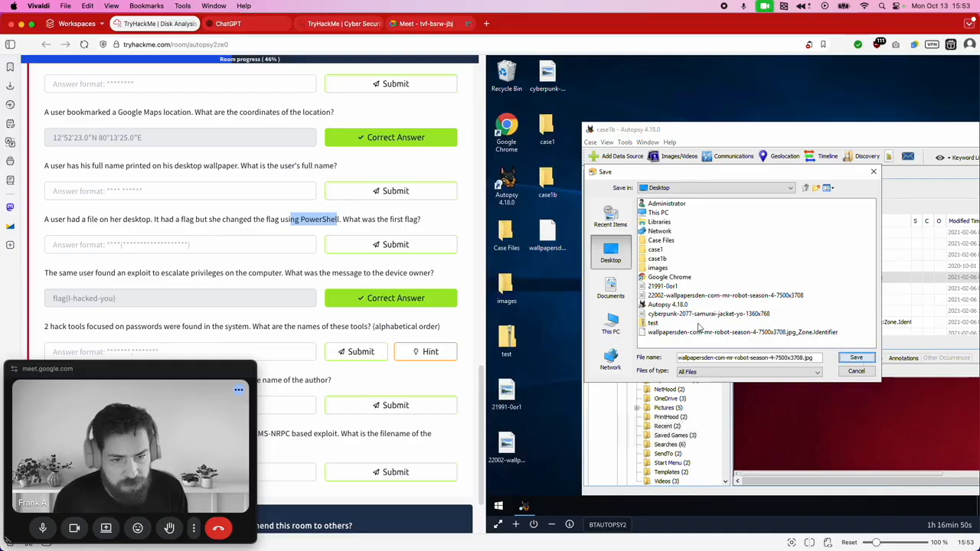
click(856, 357)
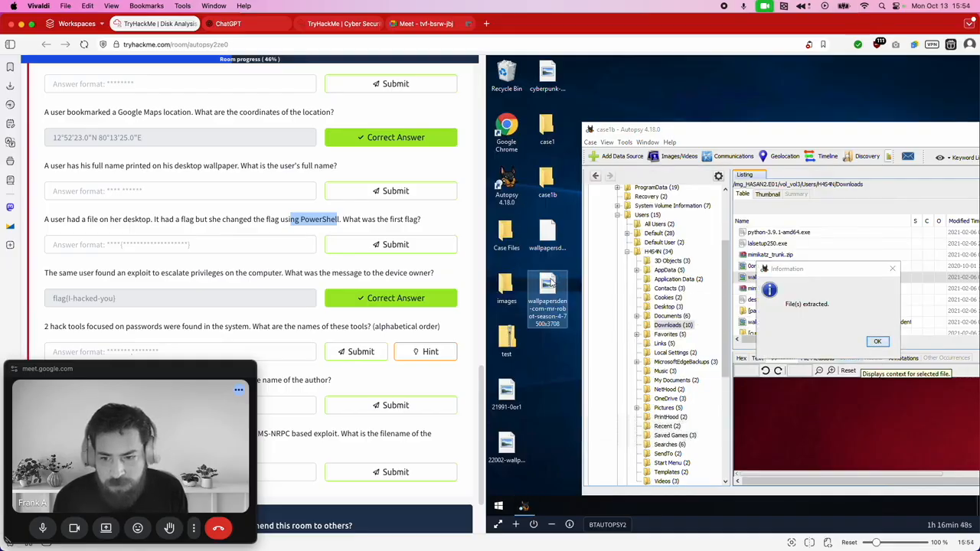
Step: Examine the extracted Mr. Robot wallpaper in Paint at 25% and 50% zoom for a printed full name, and close it
double_click(558, 280)
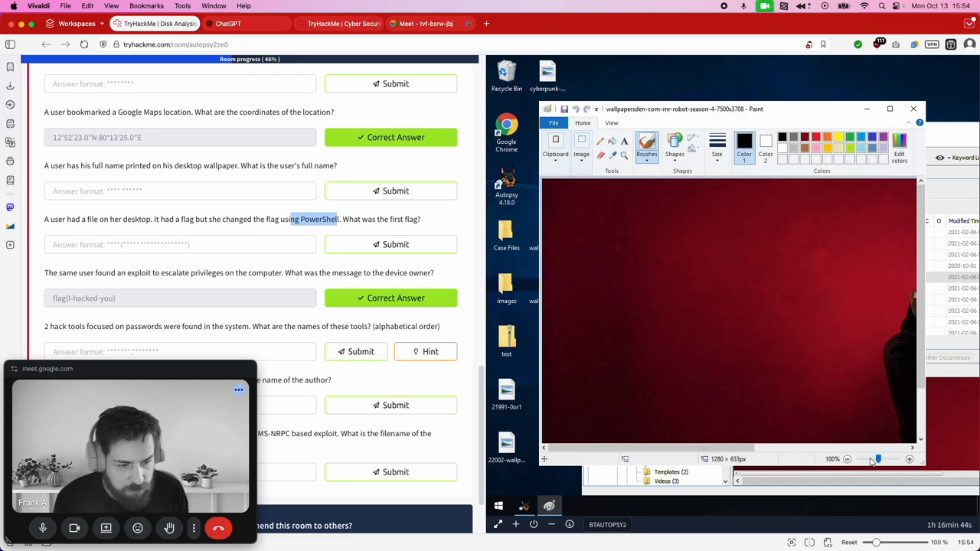
mouse_move(879, 460)
mouse_down()
mouse_move(867, 459)
mouse_move(763, 306)
mouse_move(858, 396)
mouse_up()
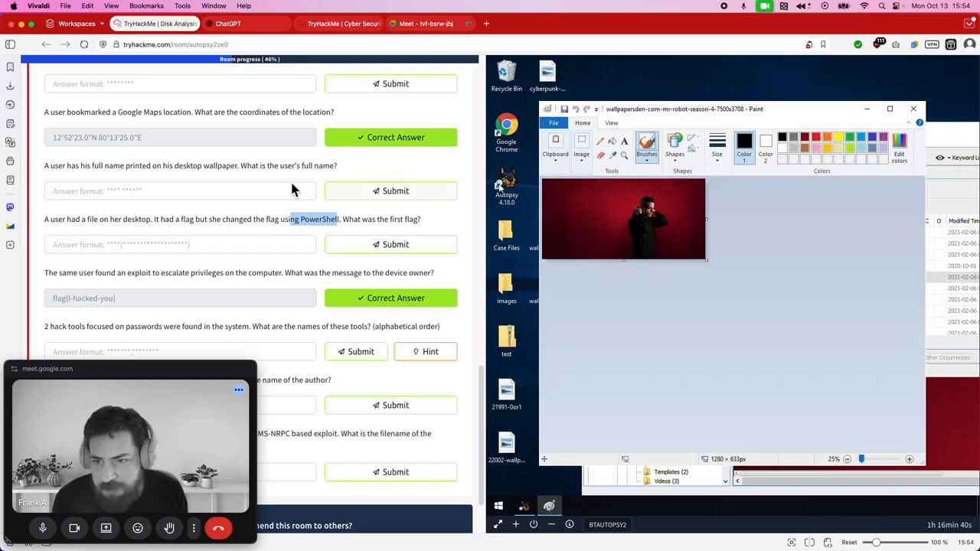
drag(91, 170, 387, 206)
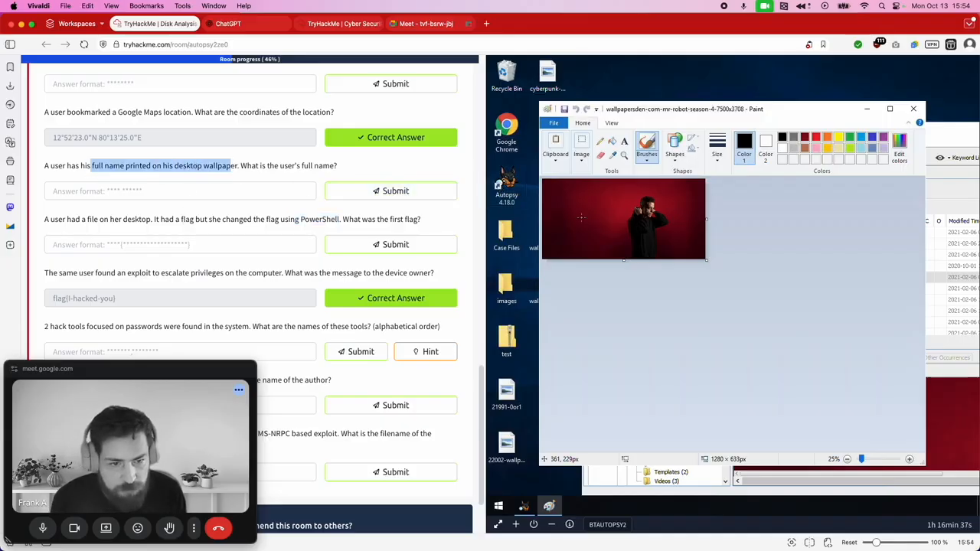
click(909, 459)
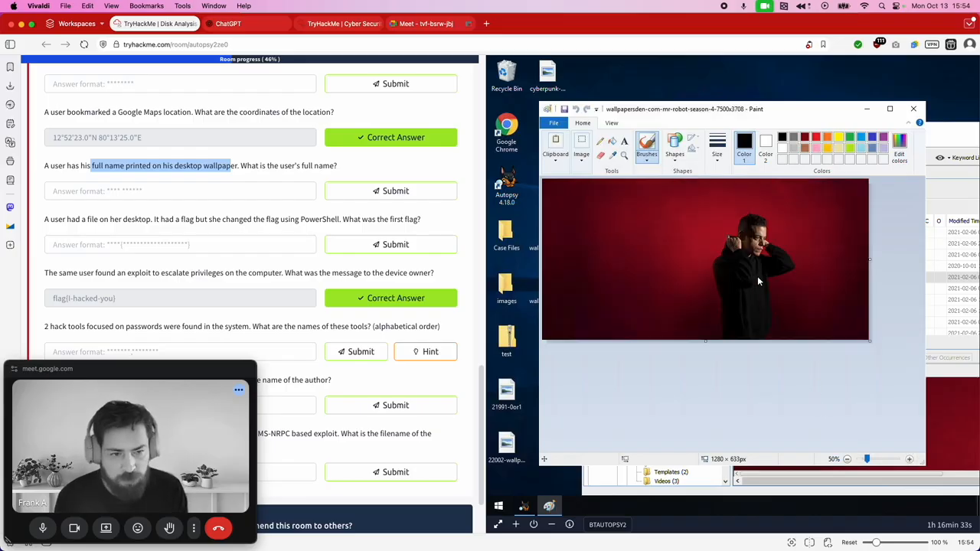
click(917, 110)
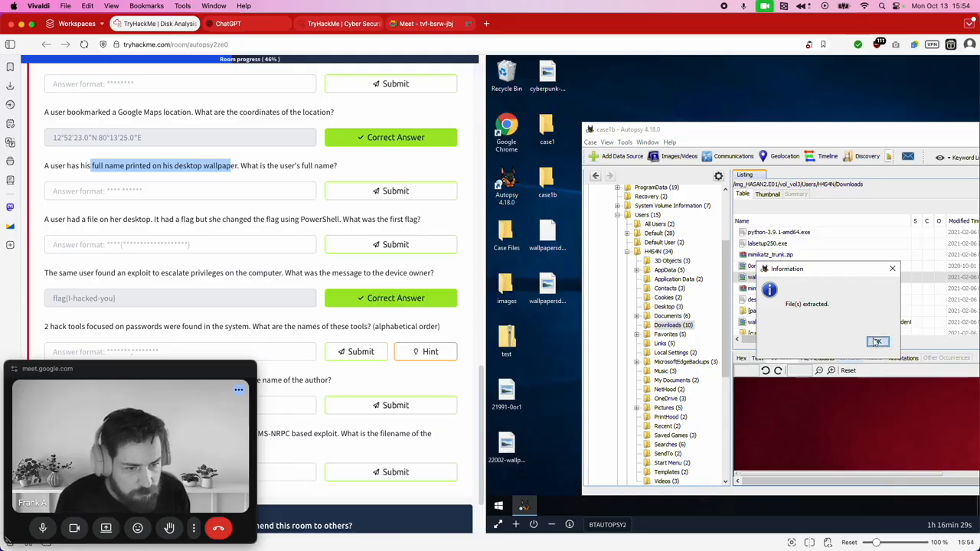
click(877, 343)
scroll(783, 321, down, 1)
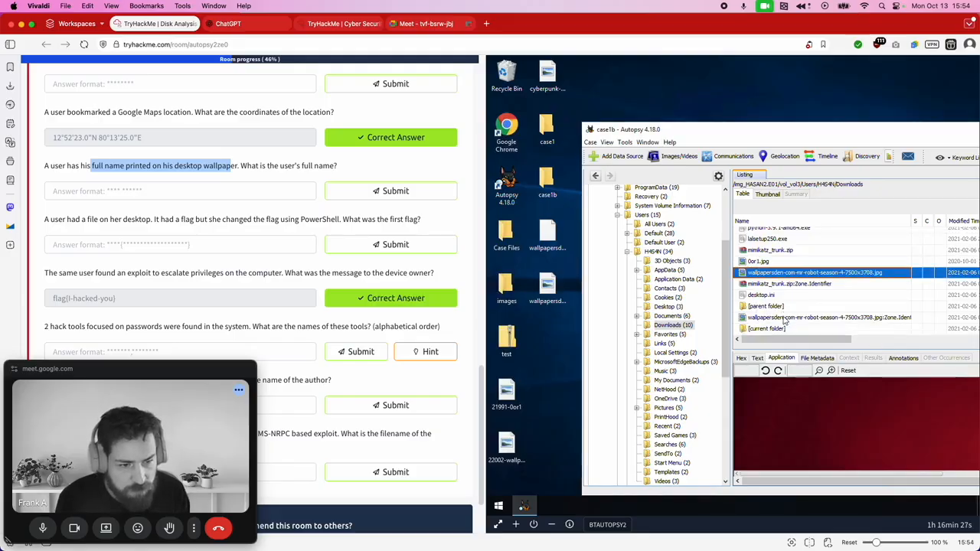
Step: Inspect the Downloads folder of the user listed right after H4S4N, checking cyberpunk-2077-samurai-jacket-yo-1360x768.jpg and its Zone.Identifier
scroll(778, 305, up, 1)
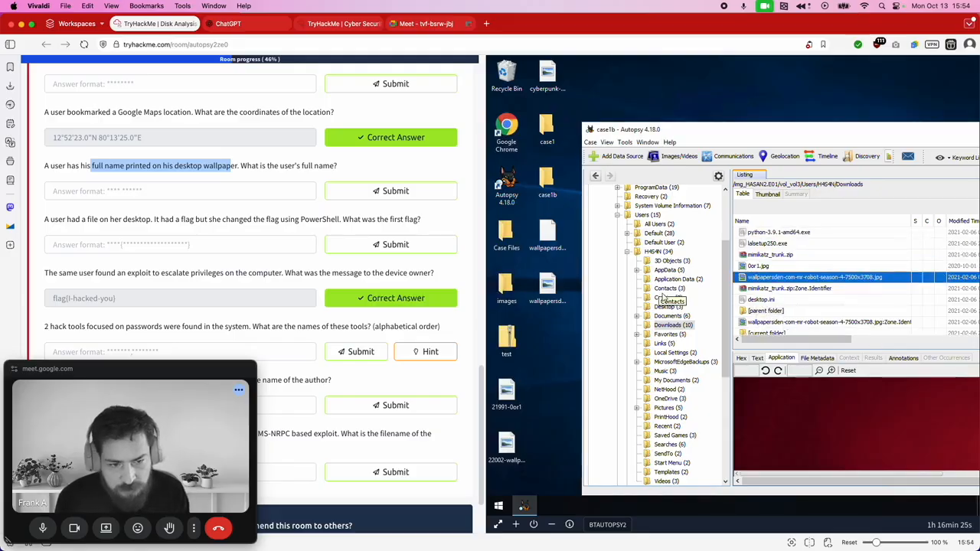
click(627, 252)
click(660, 270)
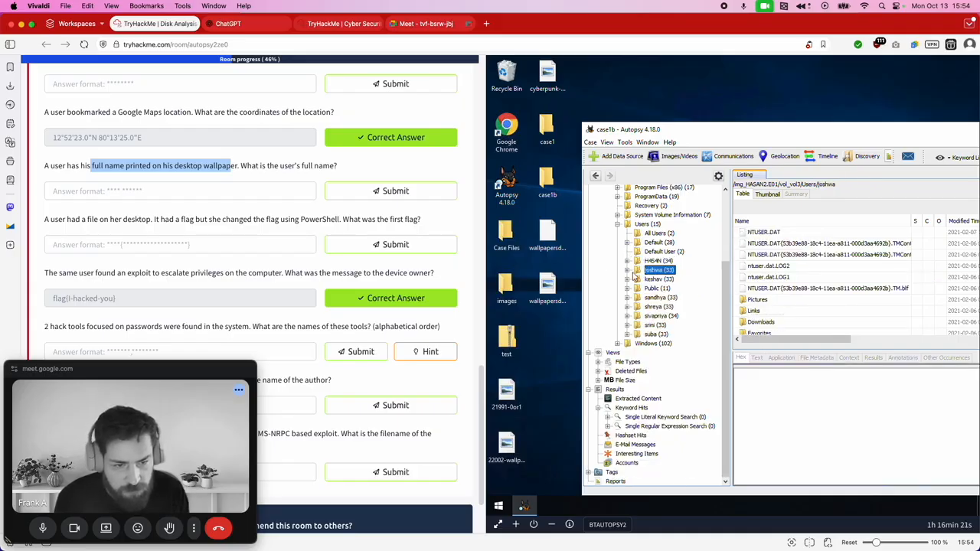
click(627, 270)
double_click(758, 322)
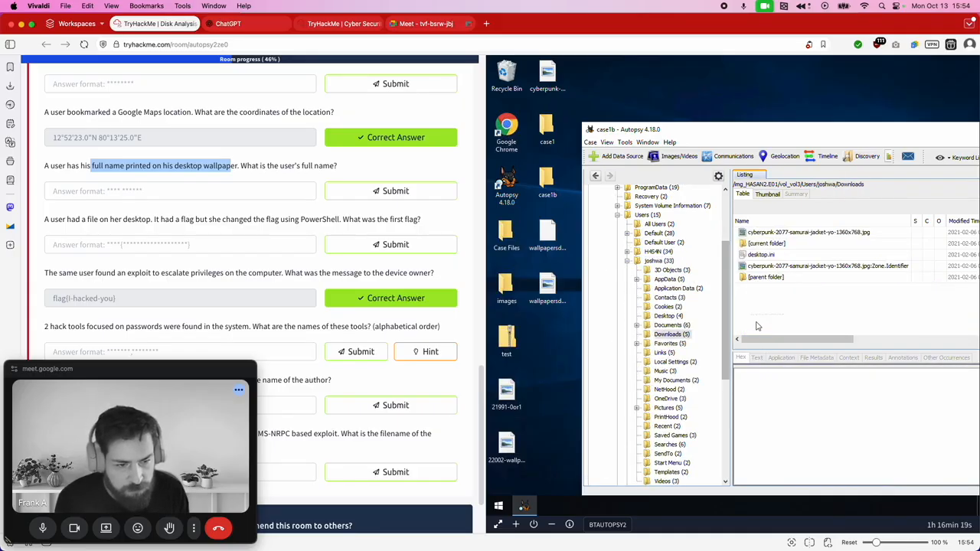
click(785, 267)
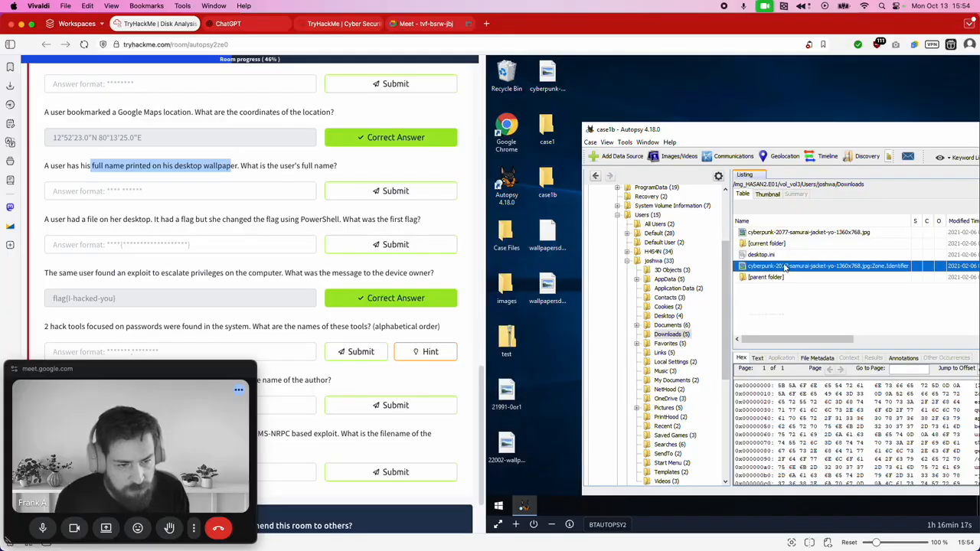
click(772, 233)
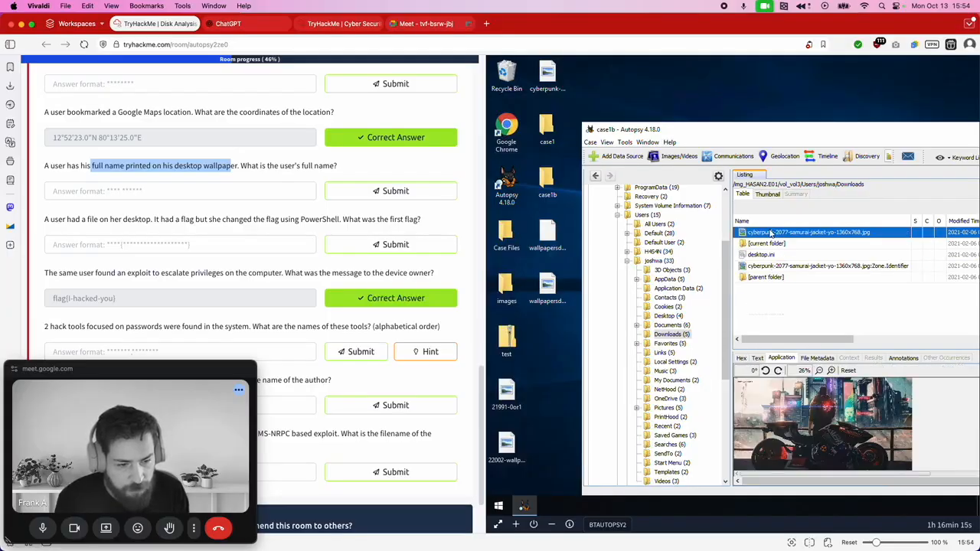
Step: Extract cyberpunk-2077-samurai-jacket-yo-1360x768.jpg to the Desktop, overwriting the existing copy
right_click(771, 233)
click(805, 287)
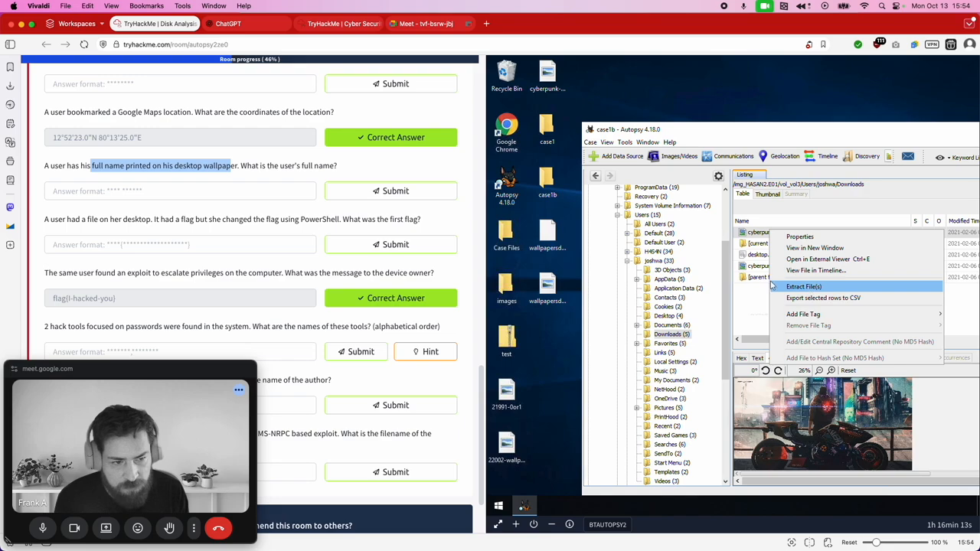
click(624, 255)
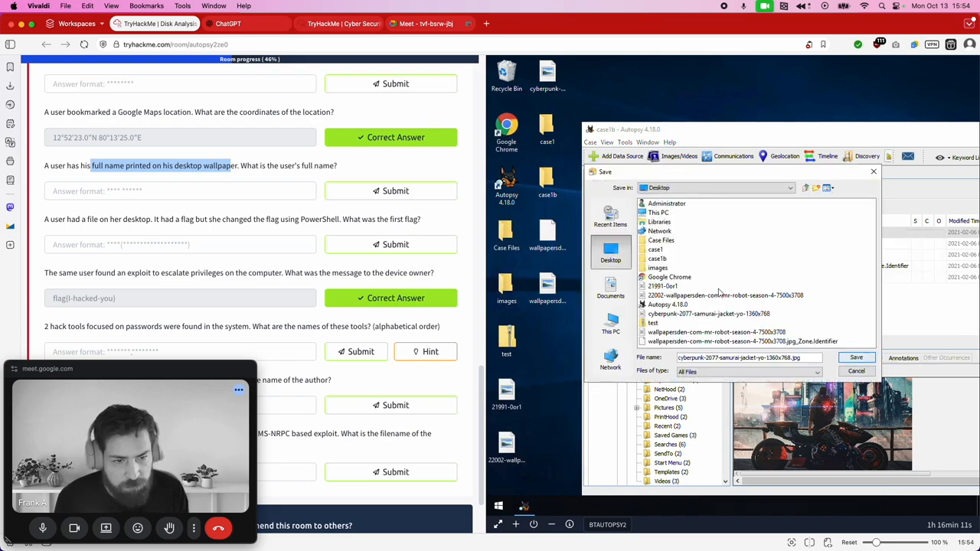
click(857, 359)
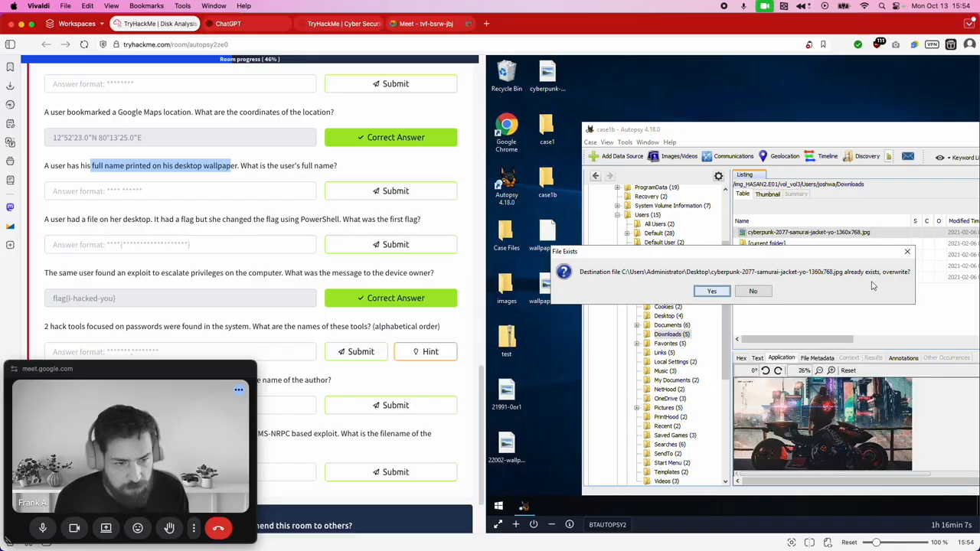
click(711, 291)
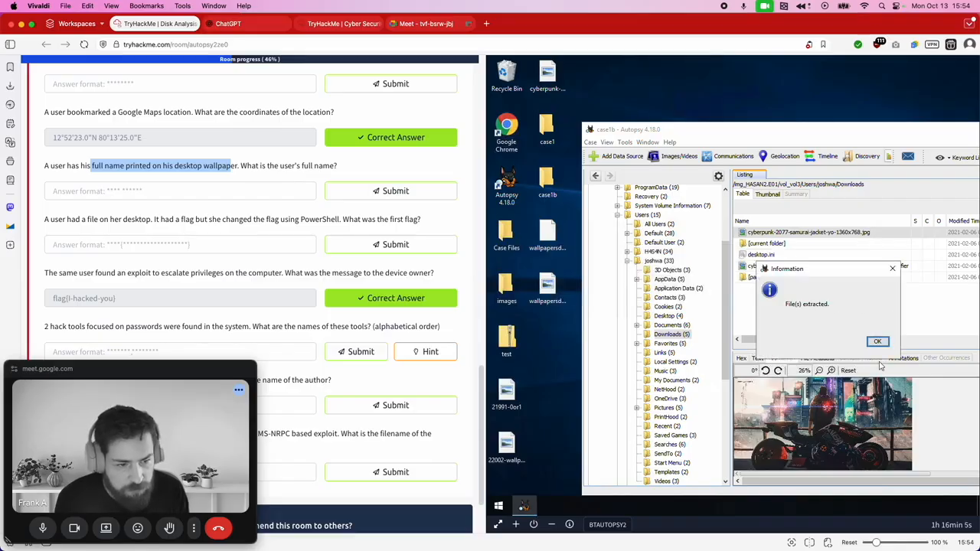
click(877, 342)
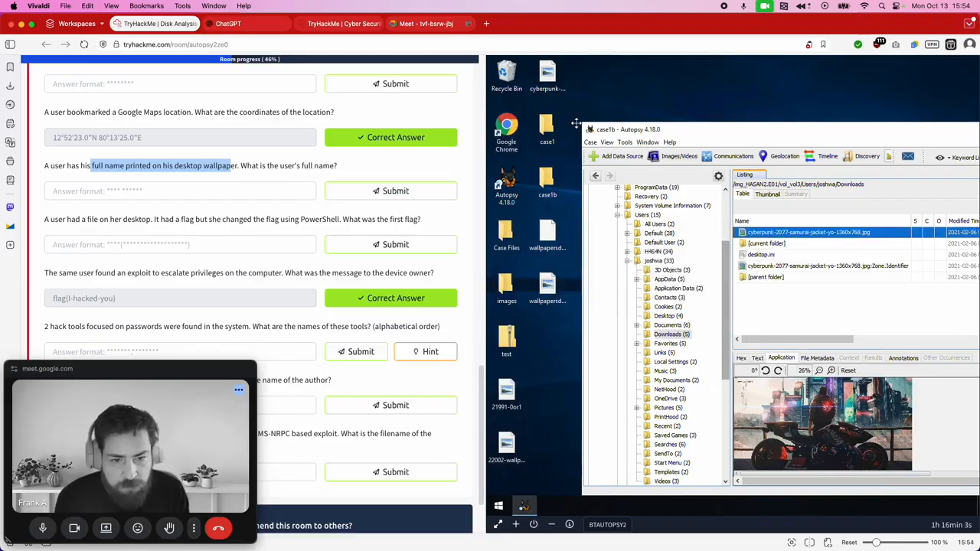
Step: Open the extracted cyberpunk wallpaper in Paint and submit the full name printed on it as the answer to the desktop wallpaper question
click(552, 77)
double_click(548, 73)
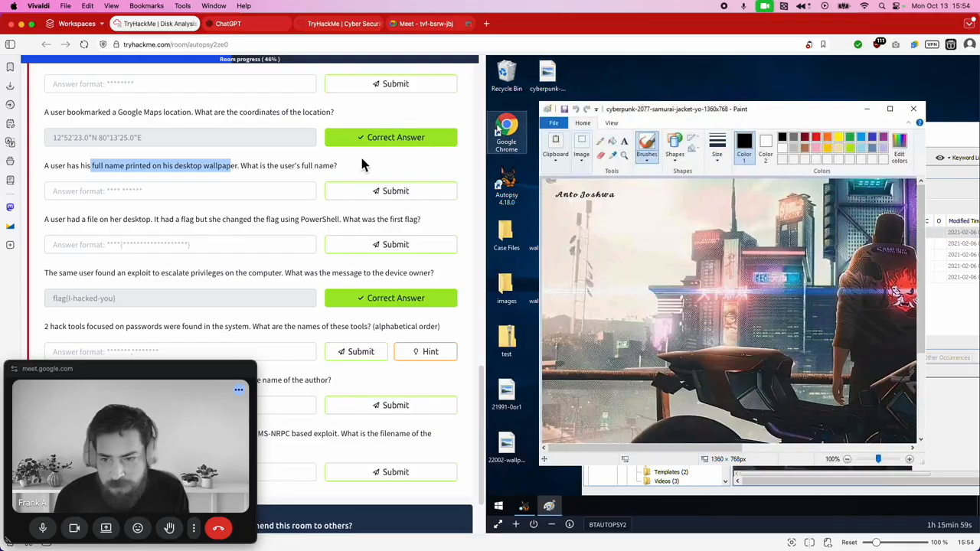
drag(44, 167, 254, 173)
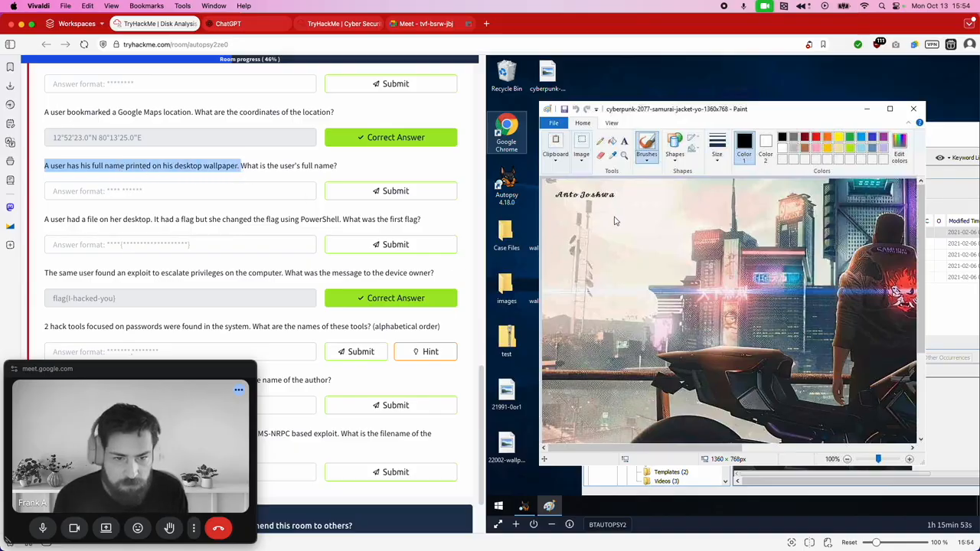
click(185, 193)
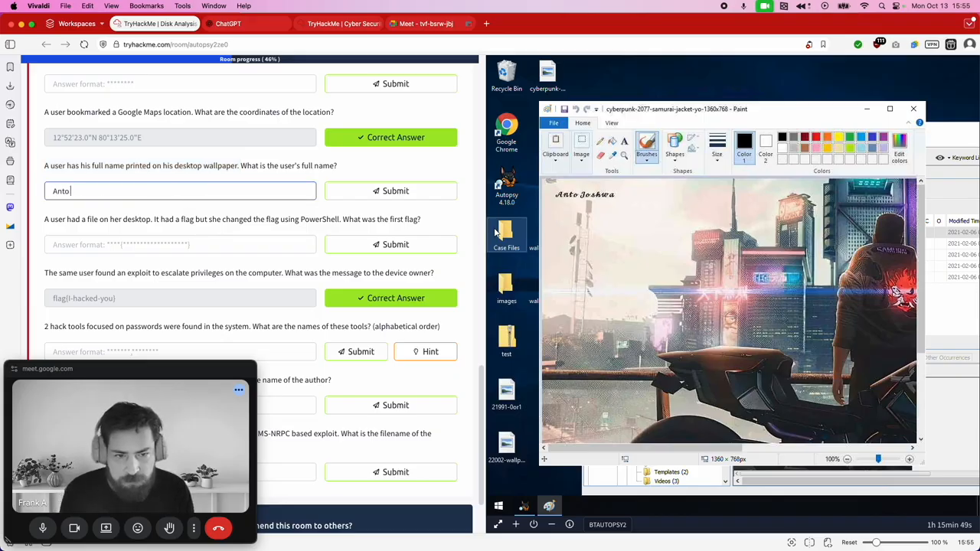
click(398, 192)
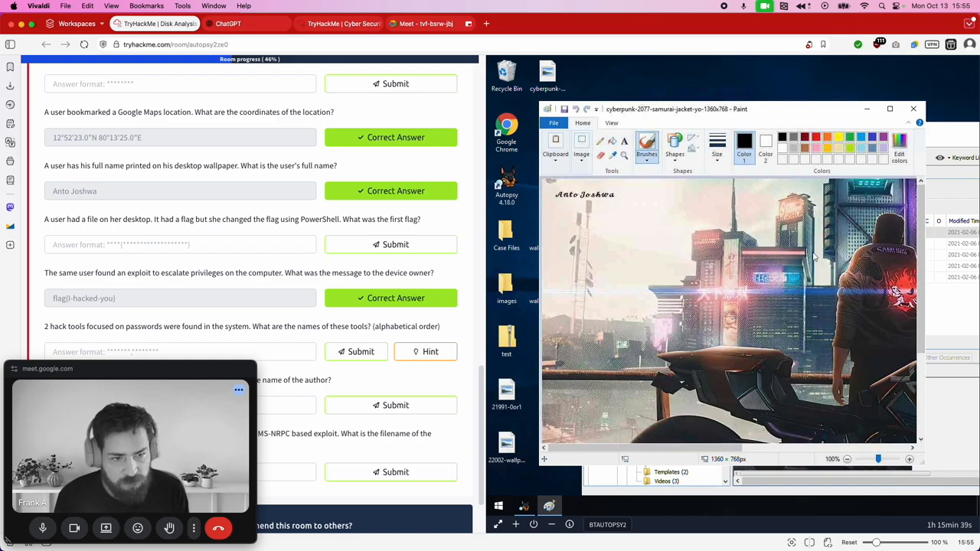
Step: Return to Autopsy and inspect mimikatz_trunk.zip in the H4S4N Downloads folder for the YARA file named in the author question
click(957, 255)
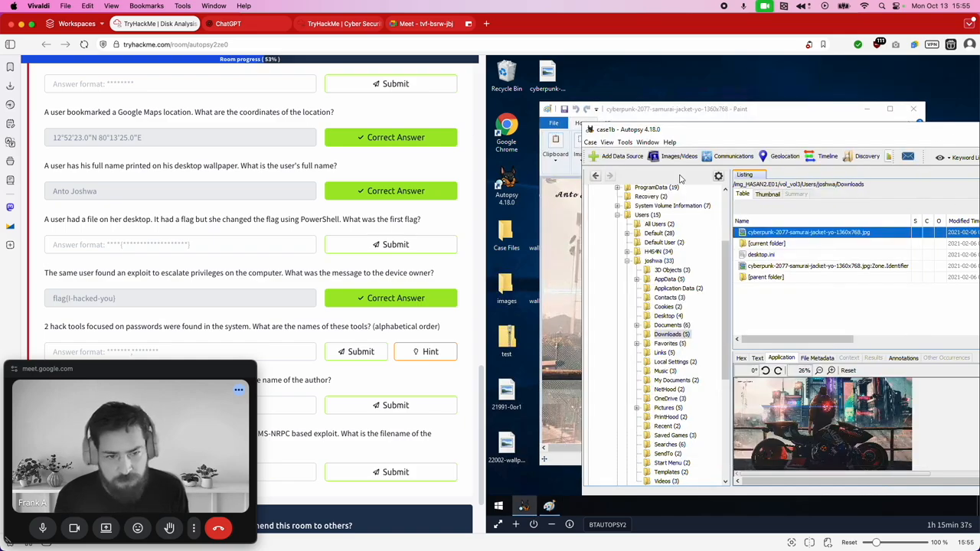
click(708, 113)
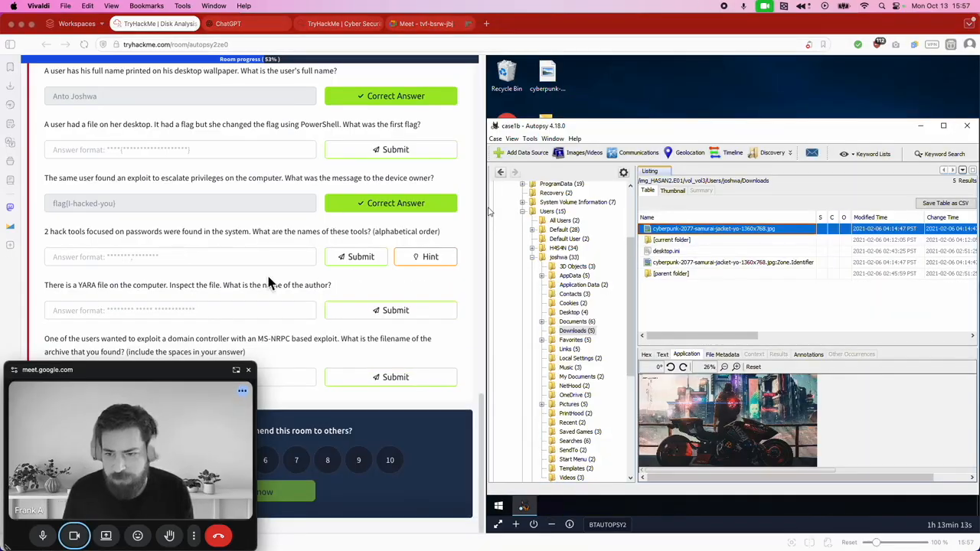
drag(78, 287, 194, 287)
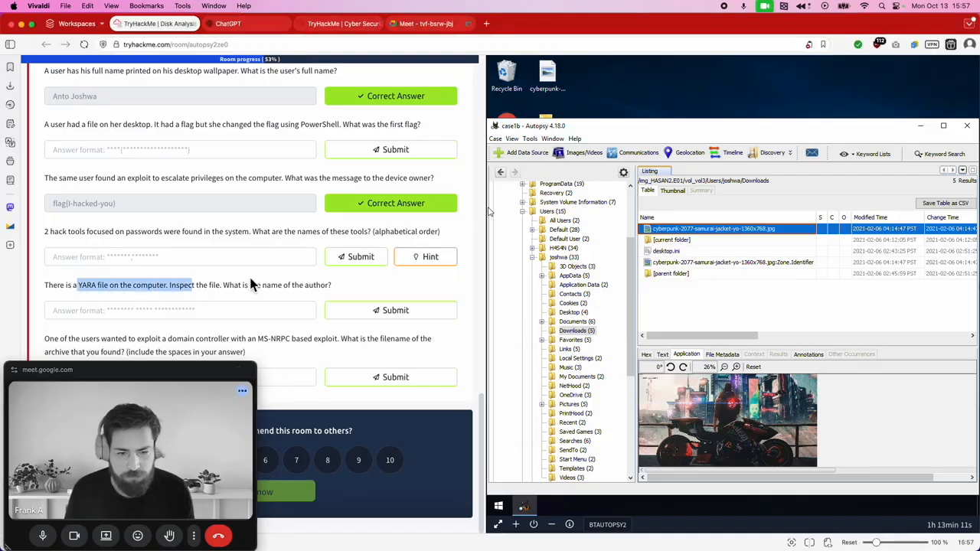
click(532, 258)
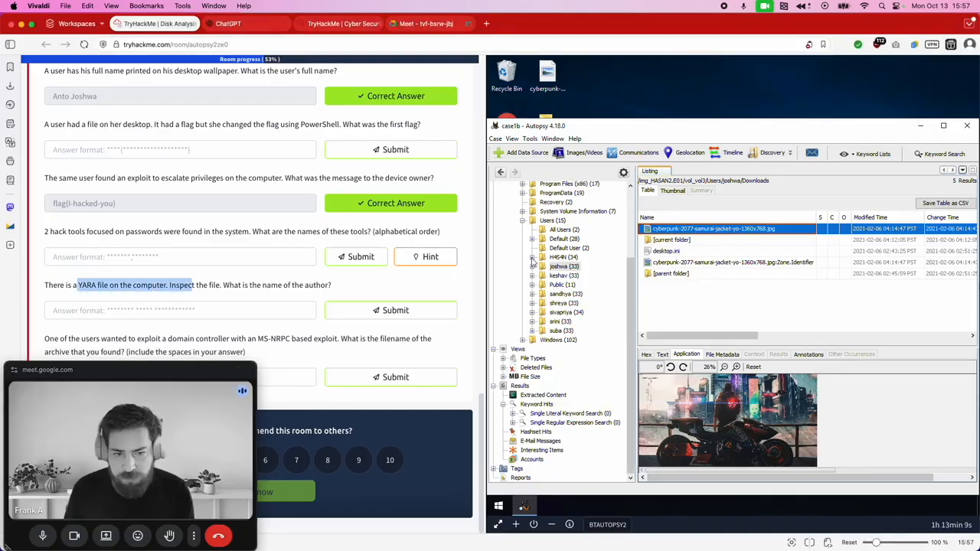
click(561, 257)
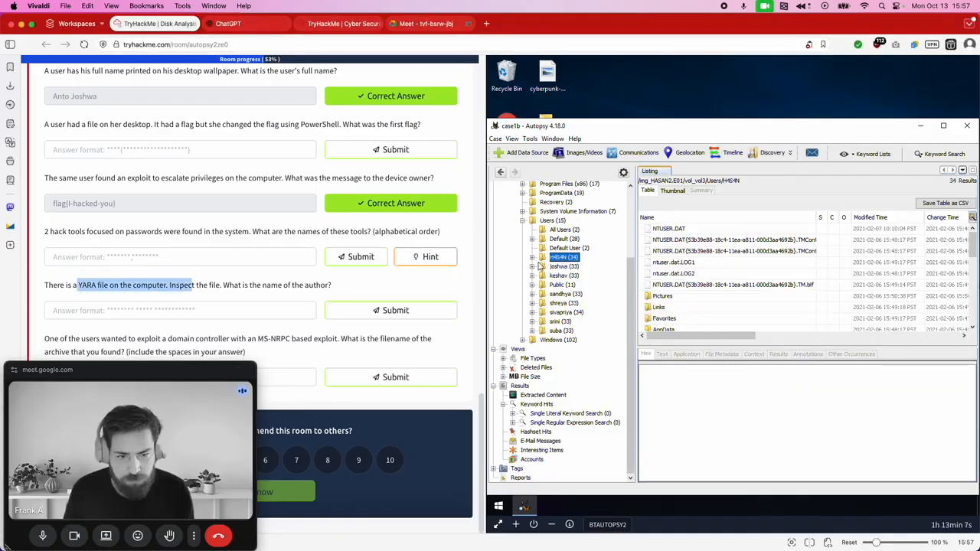
click(532, 257)
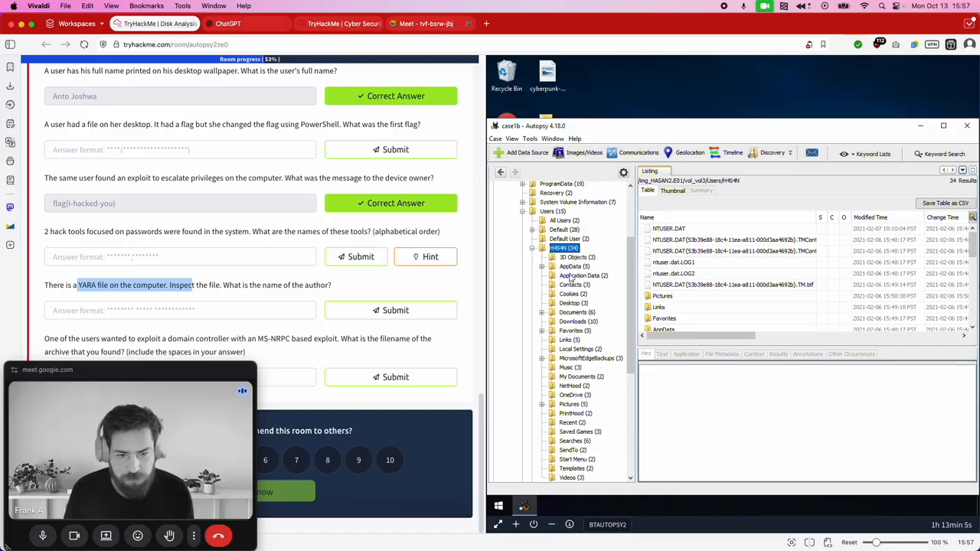
click(586, 322)
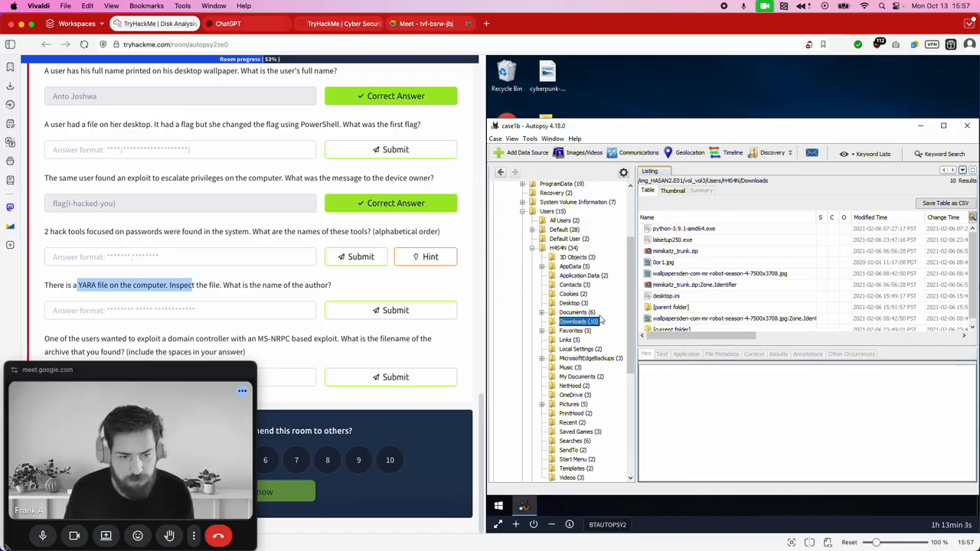
click(674, 252)
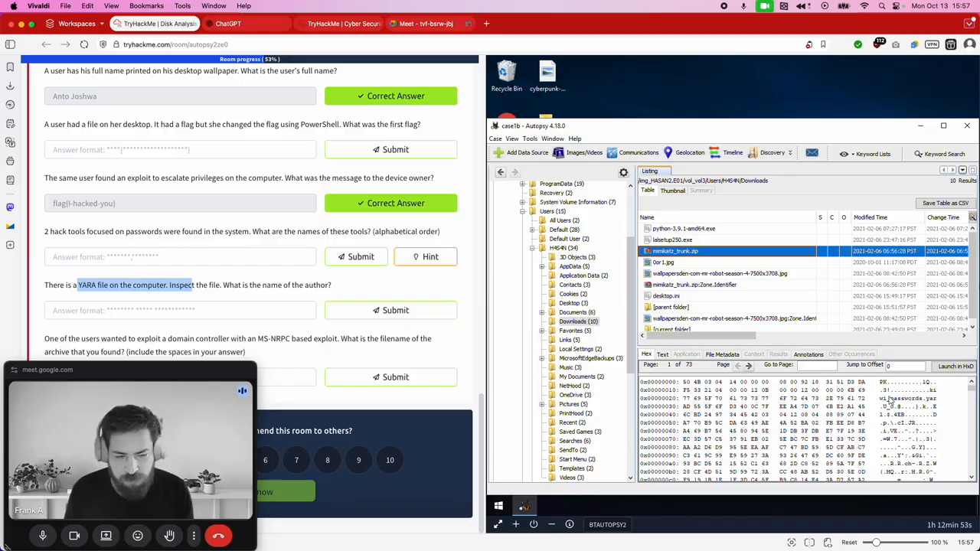
Step: Extract mimikatz_trunk.zip to the Desktop and move the Autopsy window aside to reveal it
right_click(682, 255)
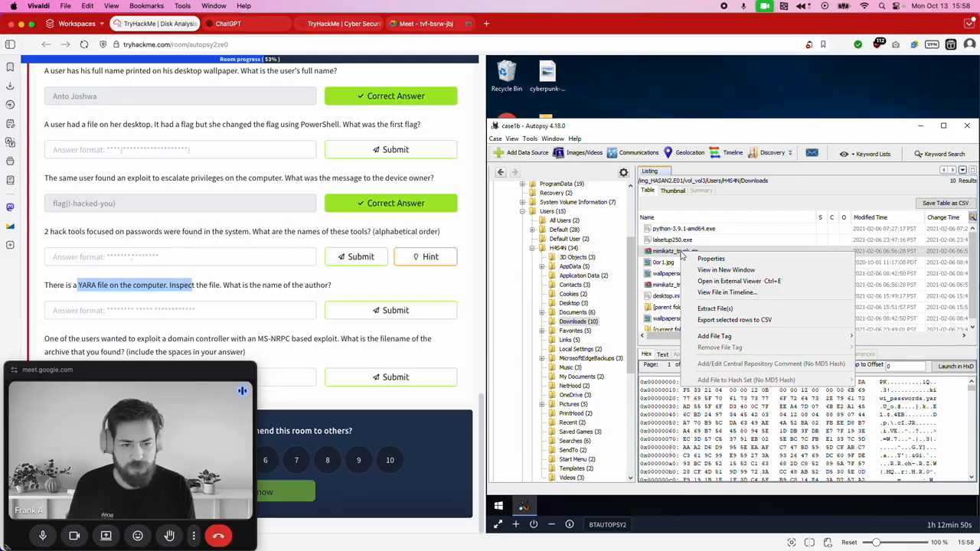
click(732, 308)
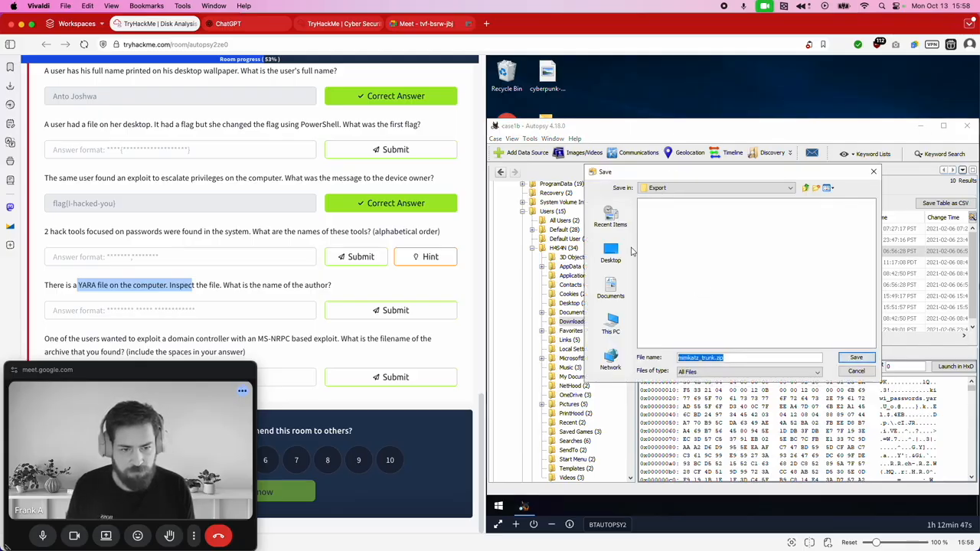
click(612, 253)
click(856, 358)
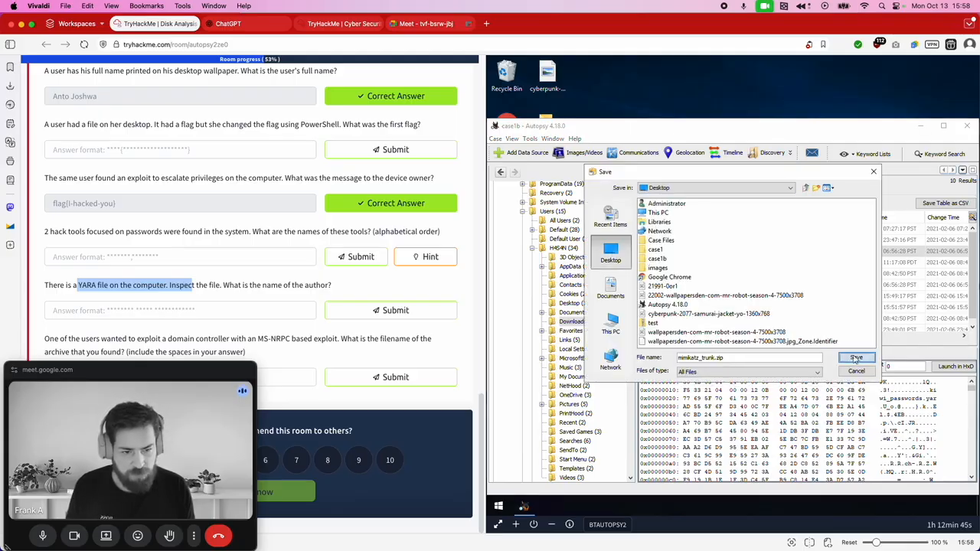
click(782, 338)
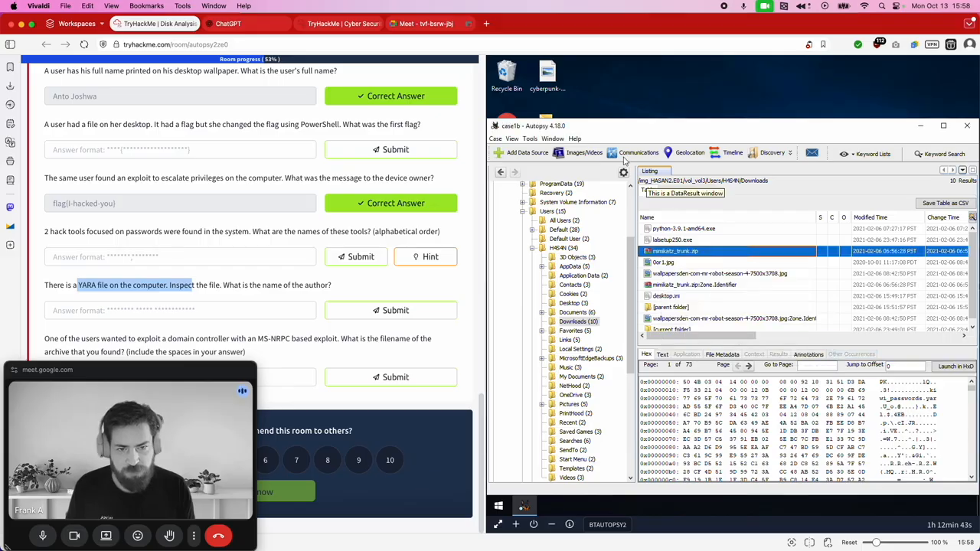
drag(565, 126, 749, 121)
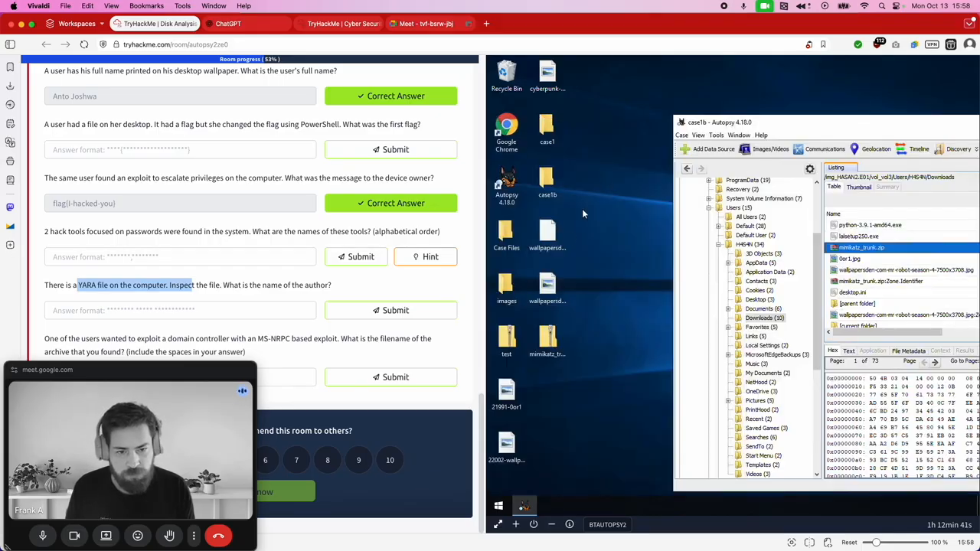
Step: Open kiwi_passwords.yar from the extracted mimikatz_trunk archive in Notepad and examine it for the author's name
click(550, 334)
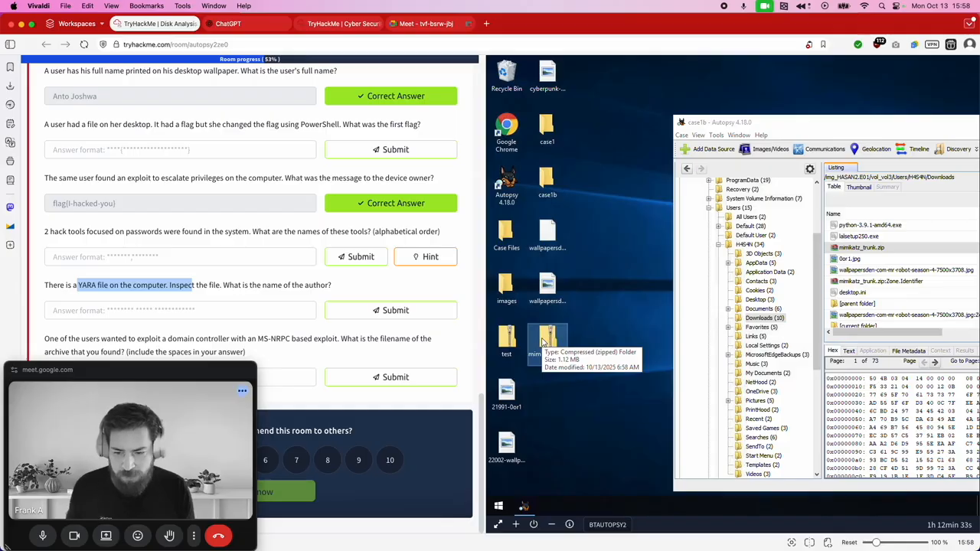
double_click(545, 343)
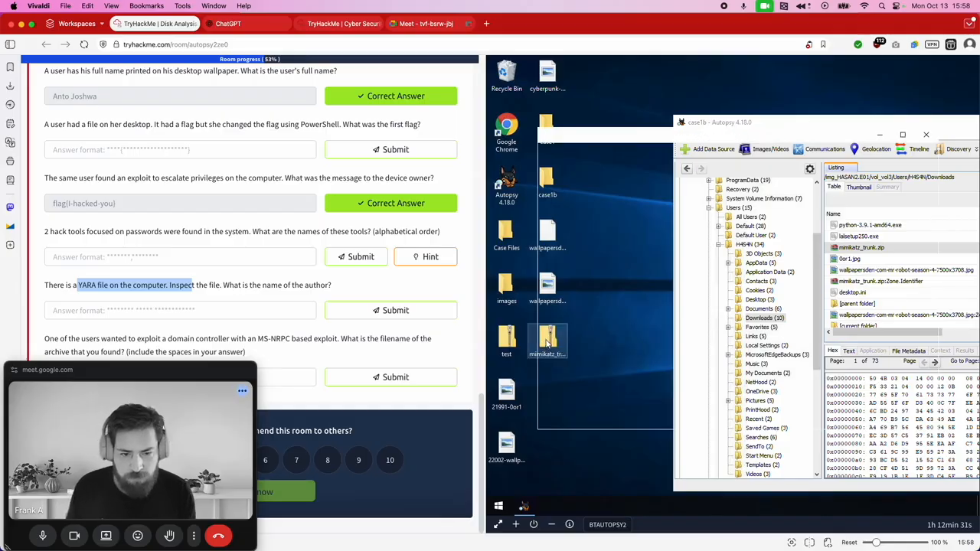
click(684, 217)
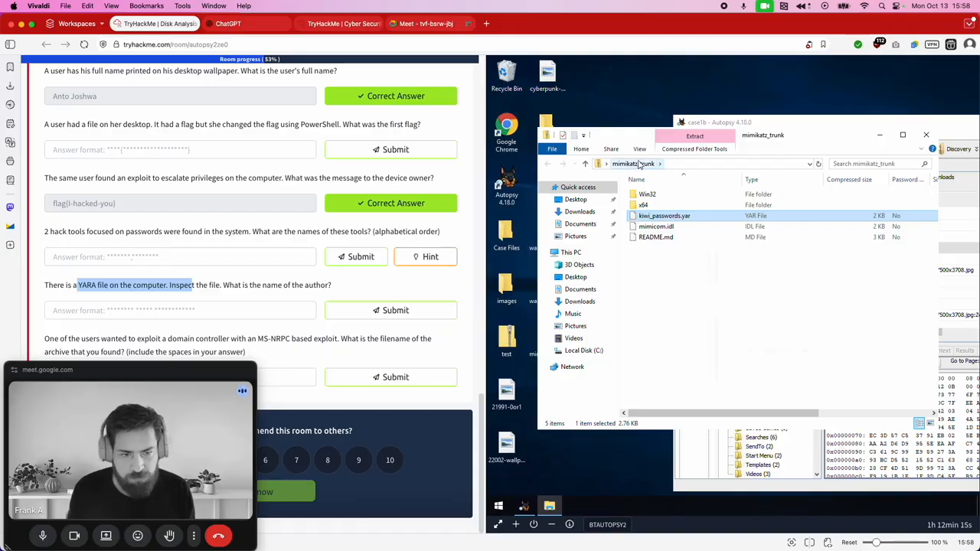
right_click(664, 219)
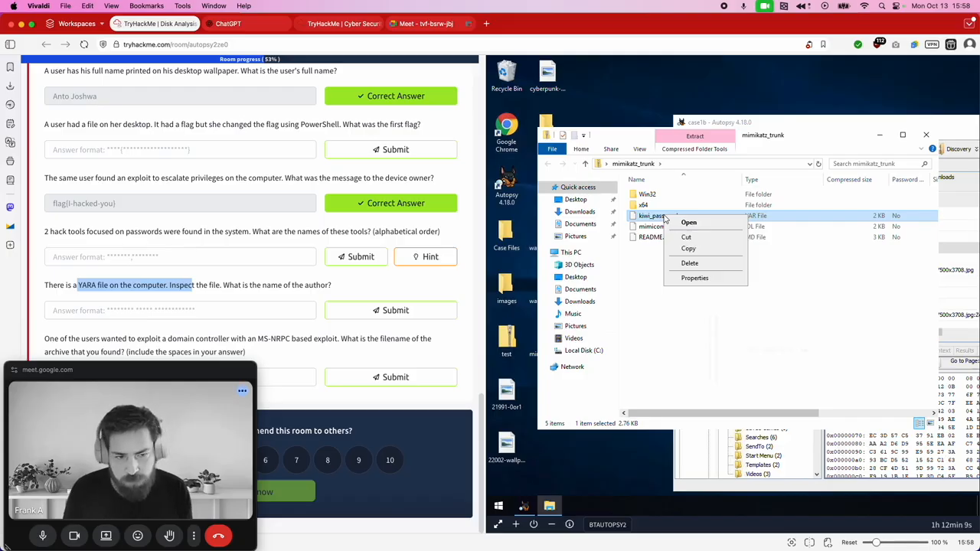
click(682, 225)
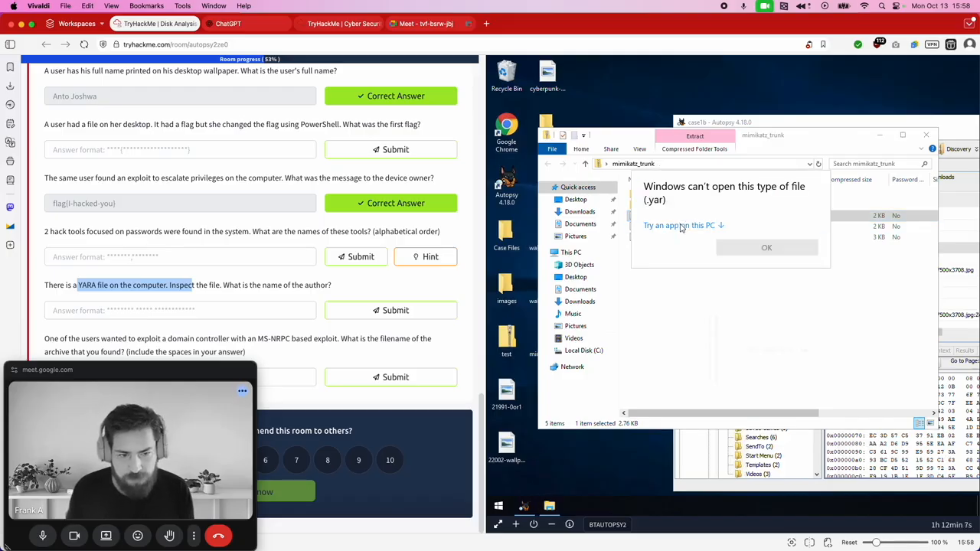
click(720, 227)
click(707, 264)
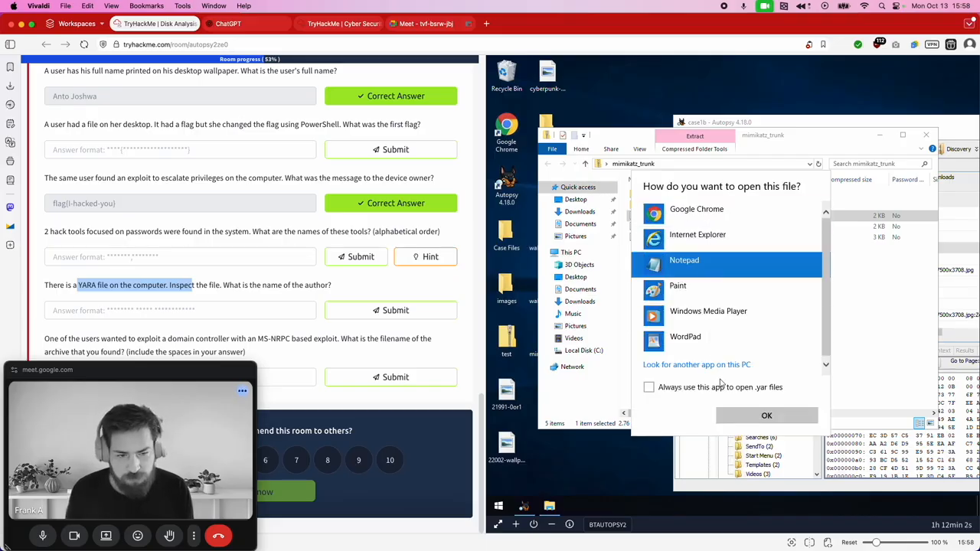
click(745, 420)
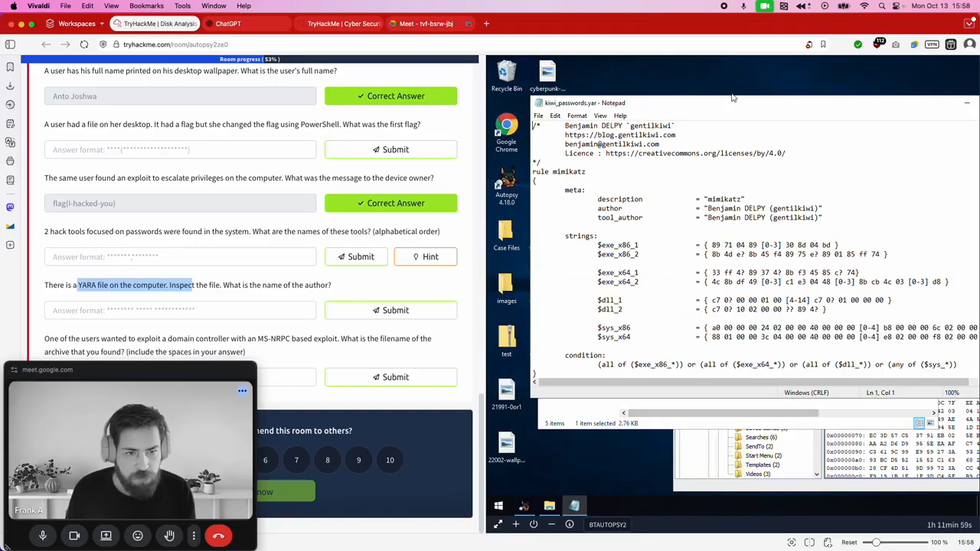
drag(722, 97, 702, 93)
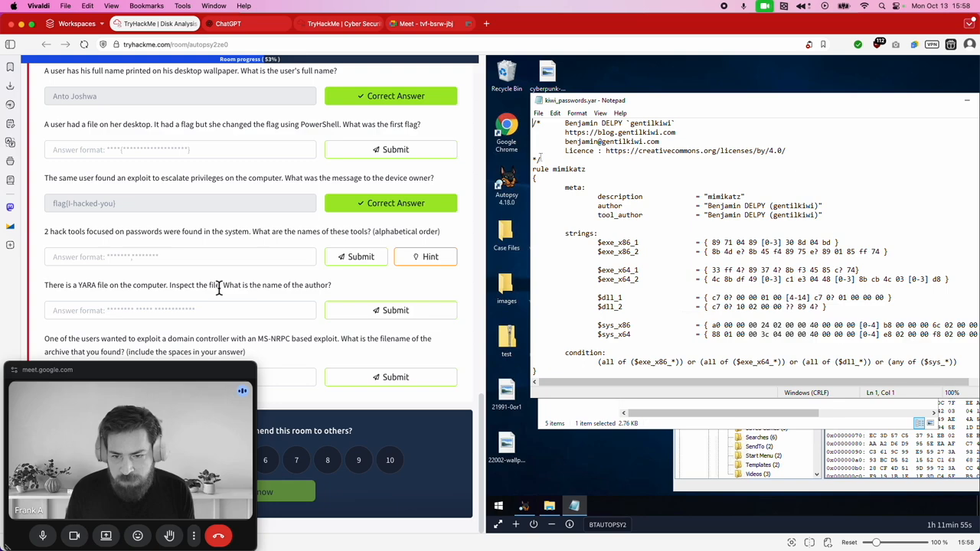
Step: Submit the author's full name and parenthesised alias from kiwi_passwords.yar for the YARA question, and close the file in Notepad
drag(216, 285, 332, 285)
click(167, 311)
text(Benjamin DELP)
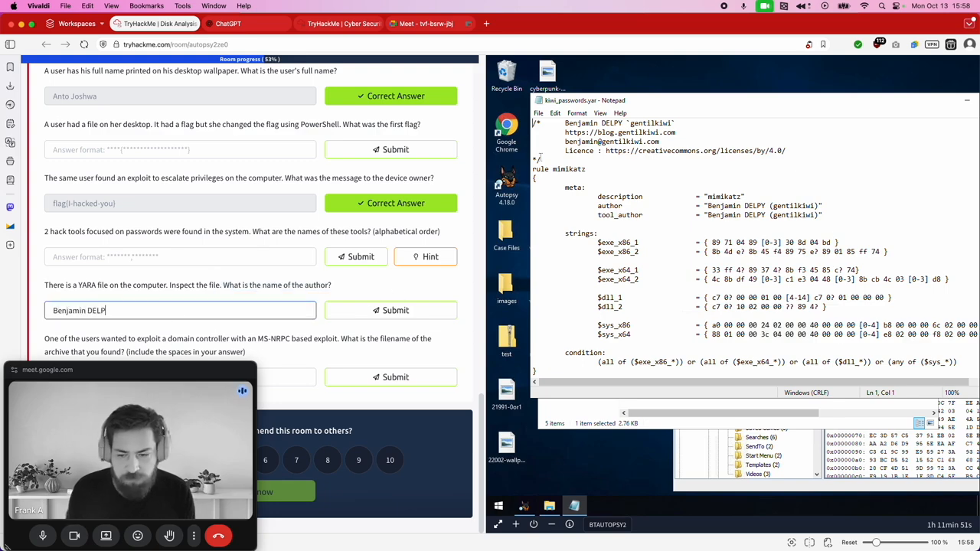
text(HY §gentilkiwi))
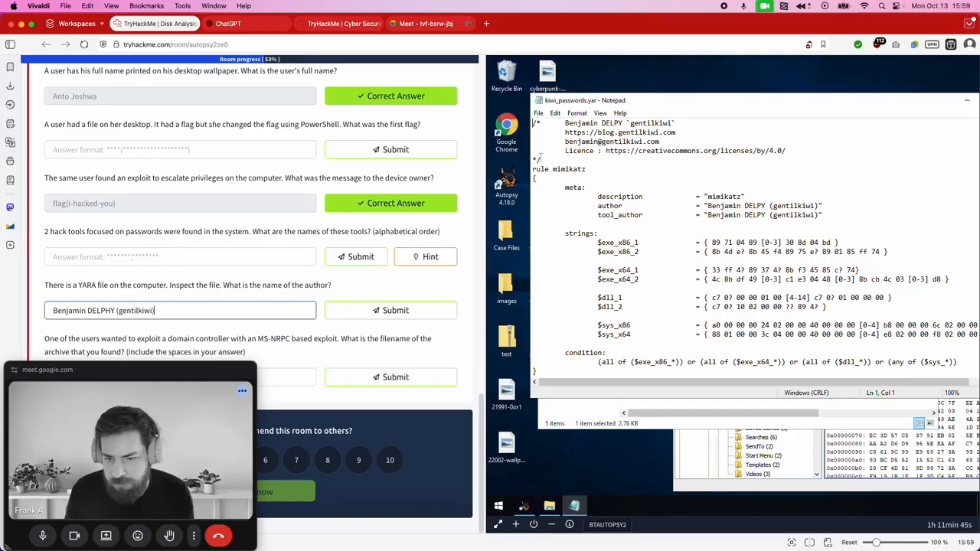
click(387, 318)
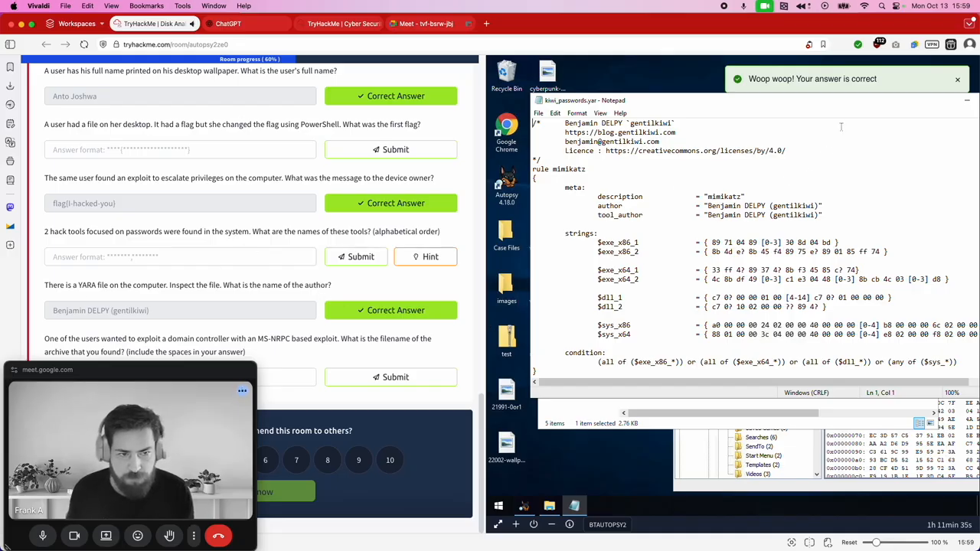
drag(824, 103, 684, 102)
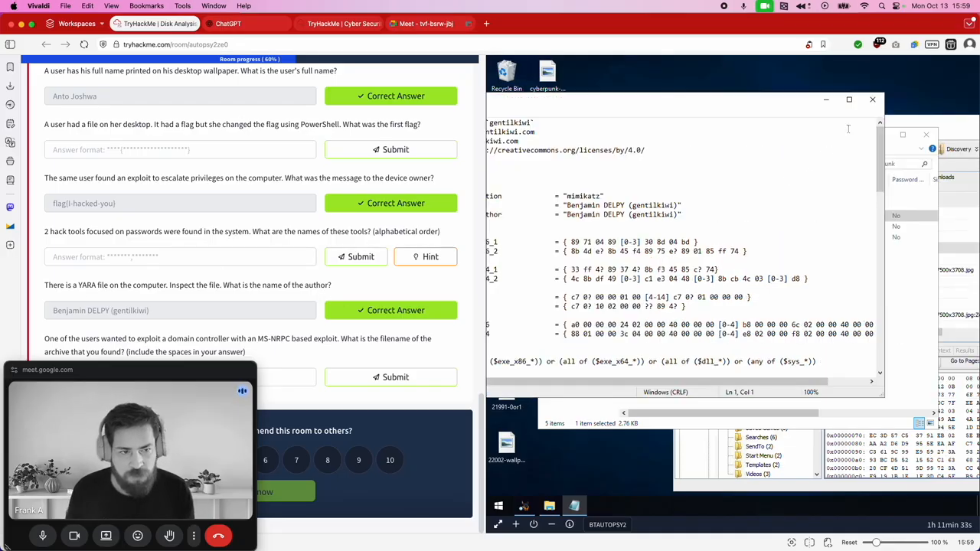
click(872, 100)
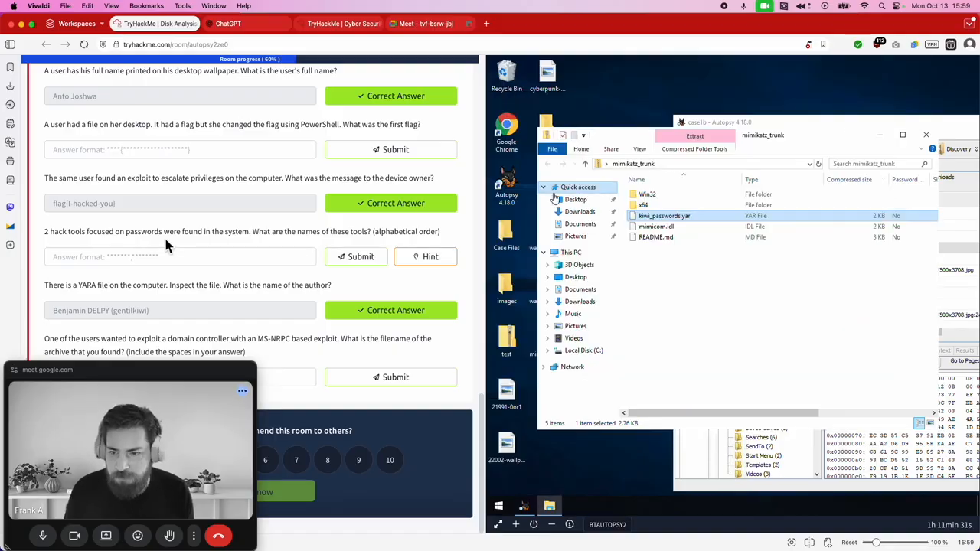
Step: Browse the HASAN2.E01 data source in Autopsy to the H4S4N user's Downloads folder on vol3
scroll(164, 235, up, 1)
scroll(174, 242, up, 5)
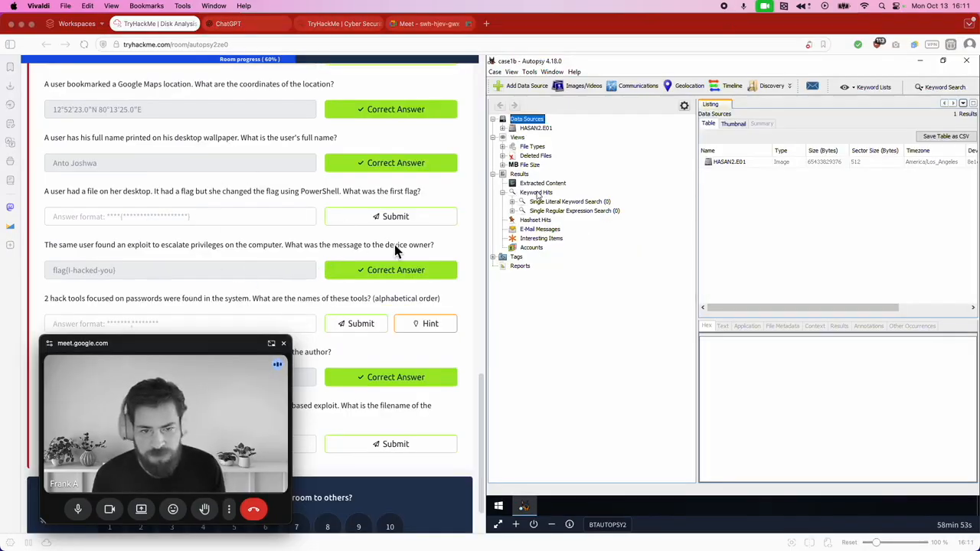
click(529, 129)
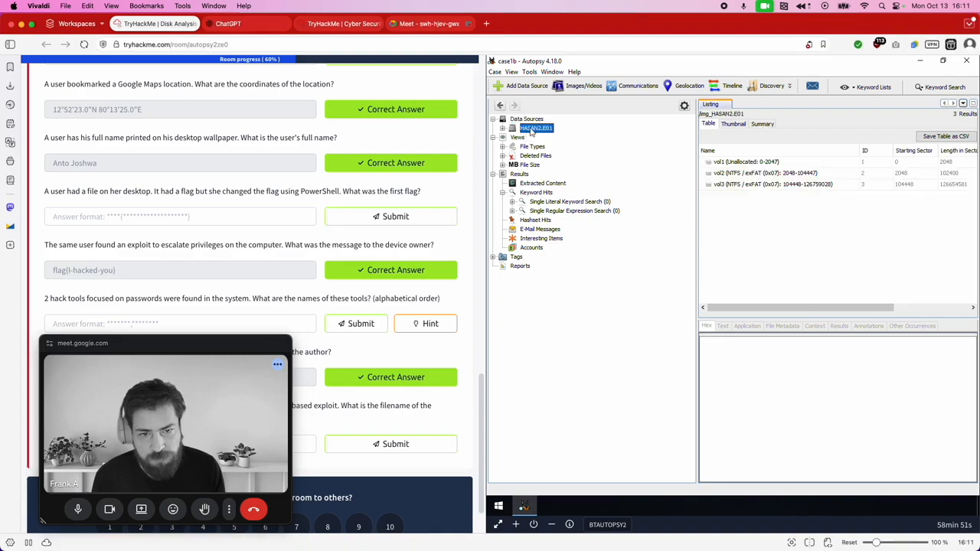
click(503, 128)
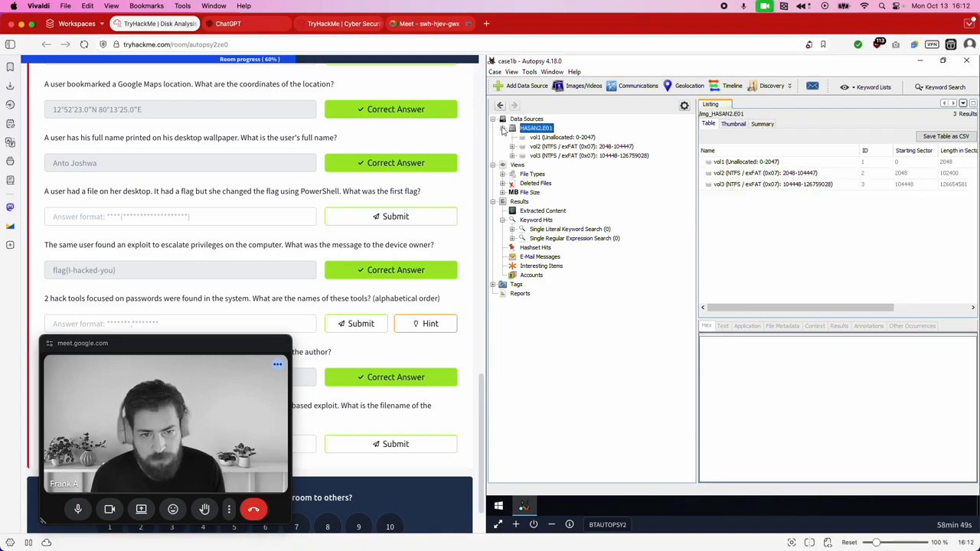
click(512, 155)
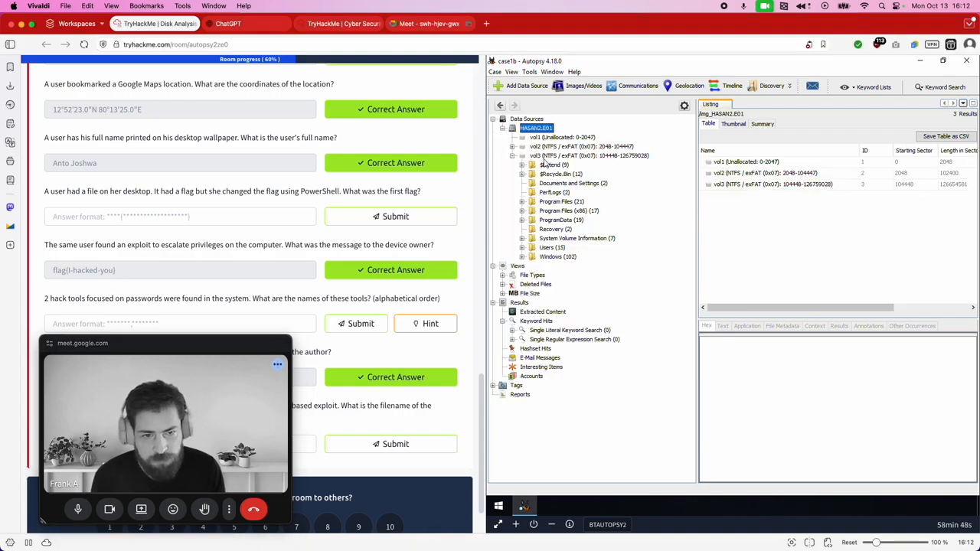
click(522, 248)
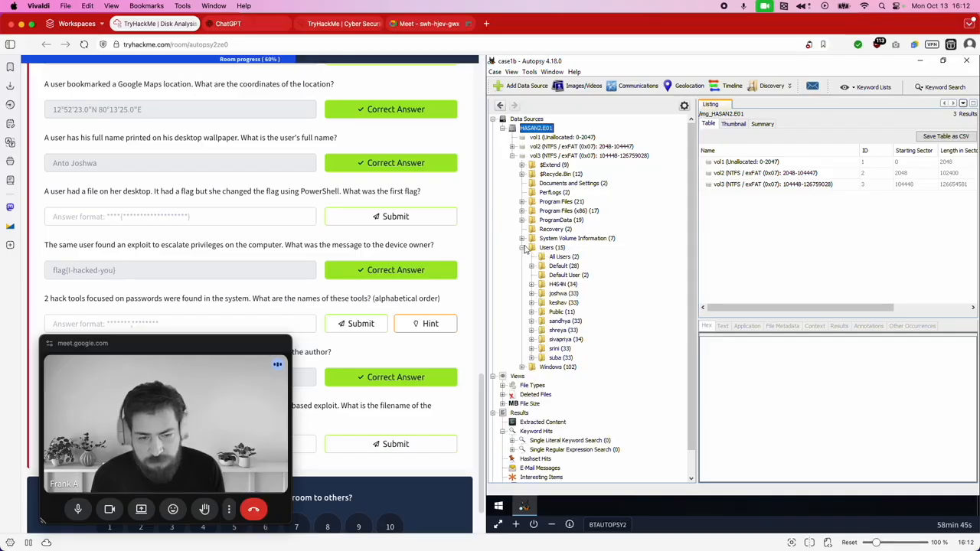
click(561, 284)
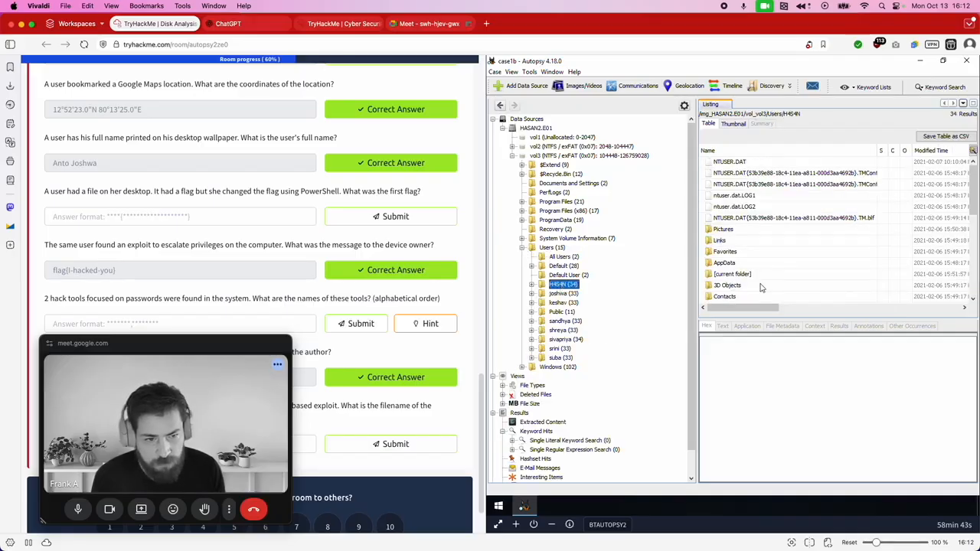
scroll(824, 279, down, 5)
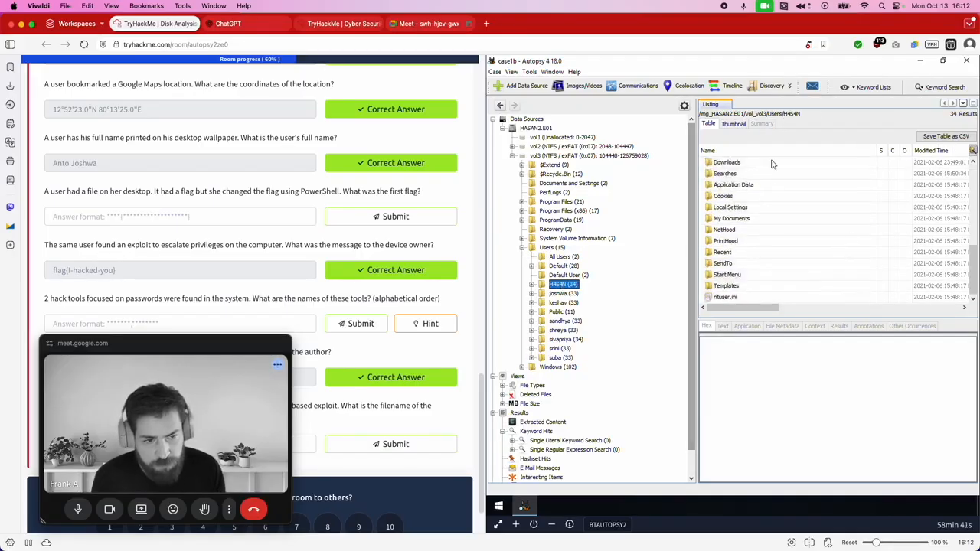
click(531, 284)
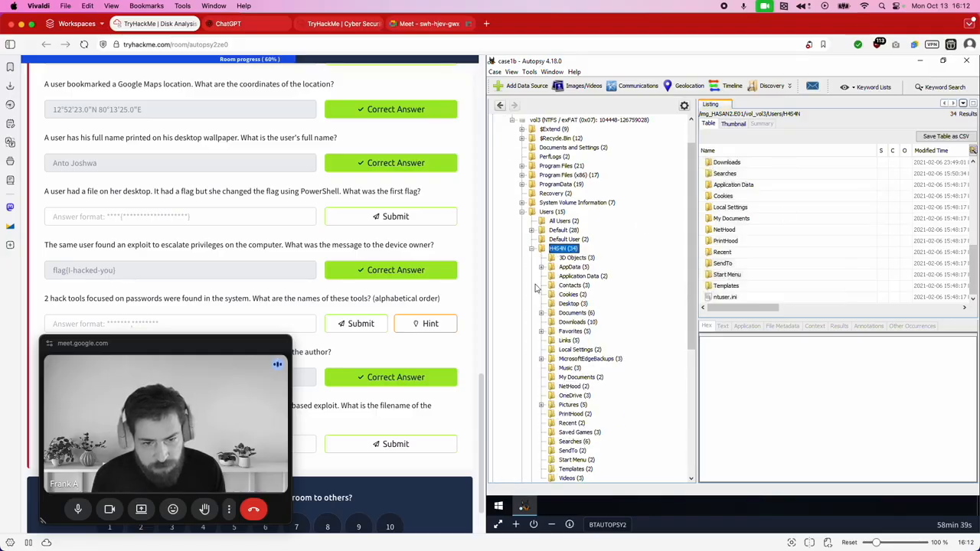
click(576, 314)
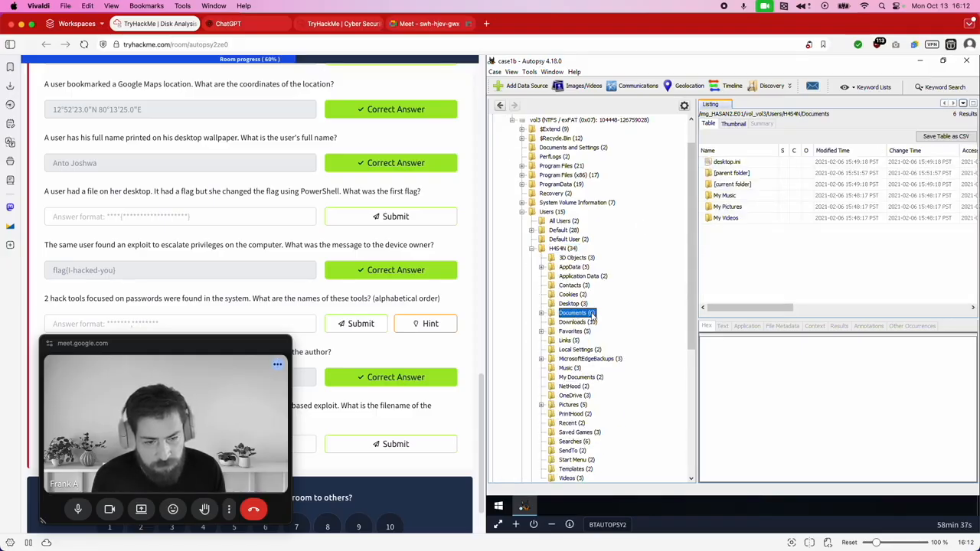
click(582, 322)
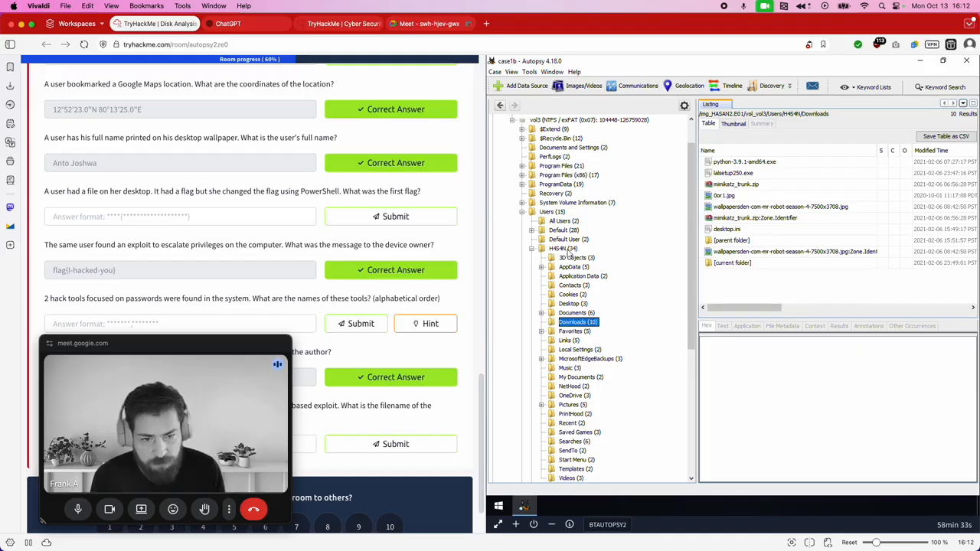
Step: Extract mimikatz_trunk.zip from the H4S4N Downloads folder to the Desktop
click(735, 185)
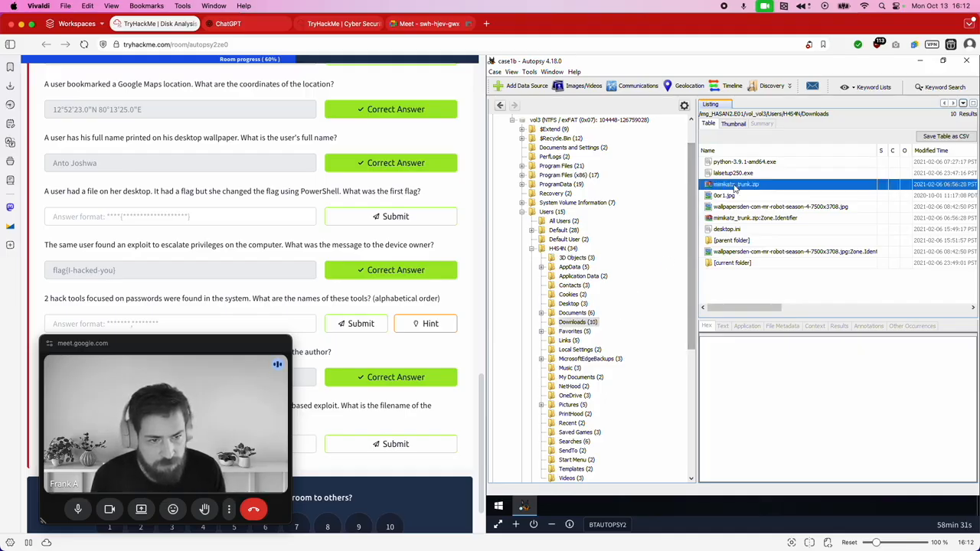
click(749, 218)
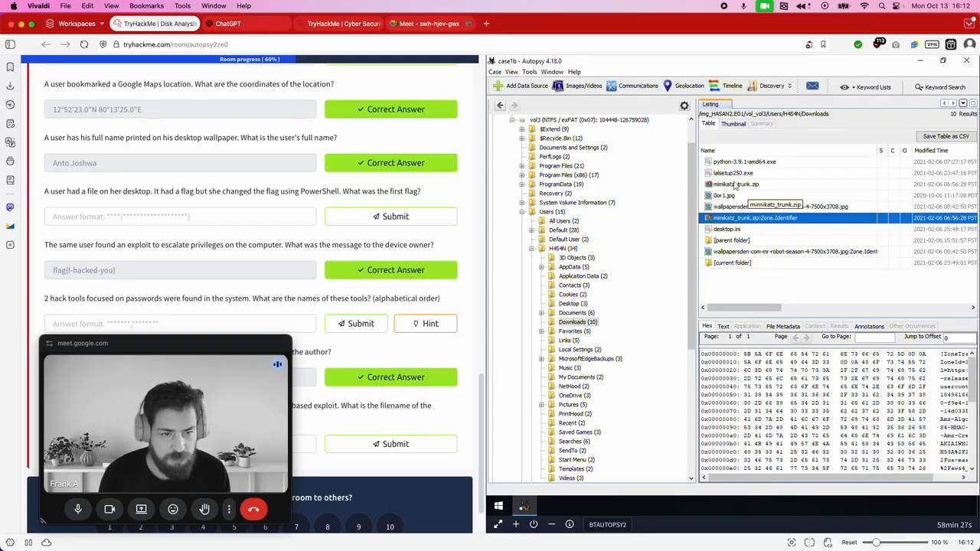
click(735, 186)
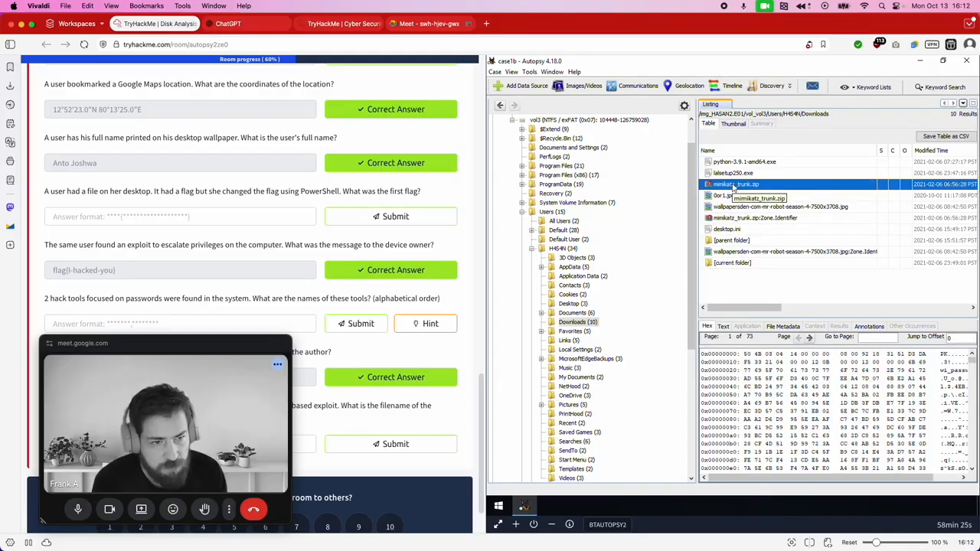
right_click(734, 187)
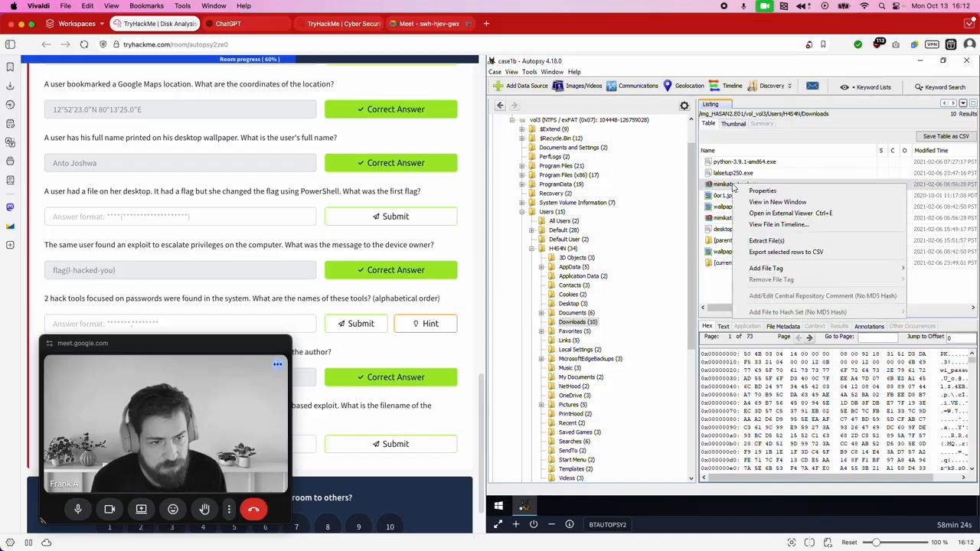
click(791, 242)
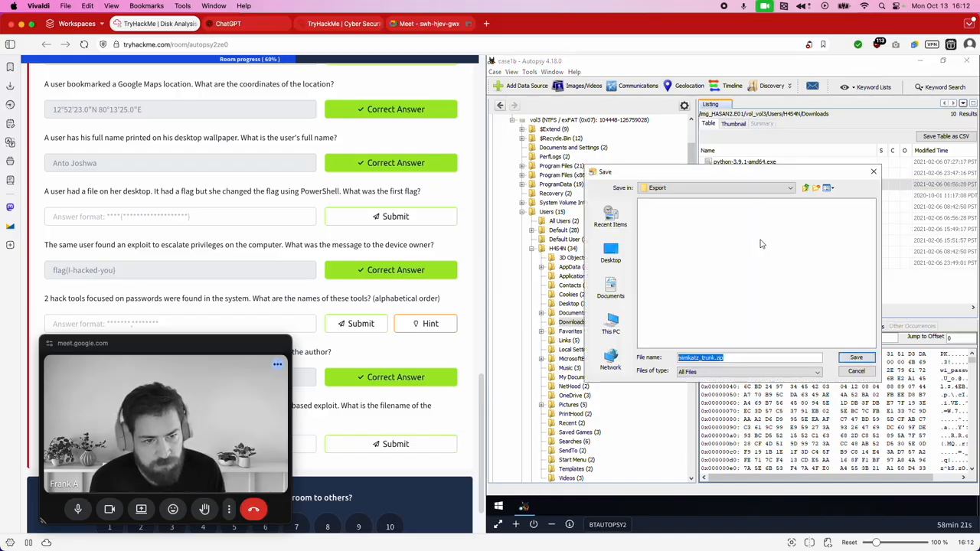
click(611, 252)
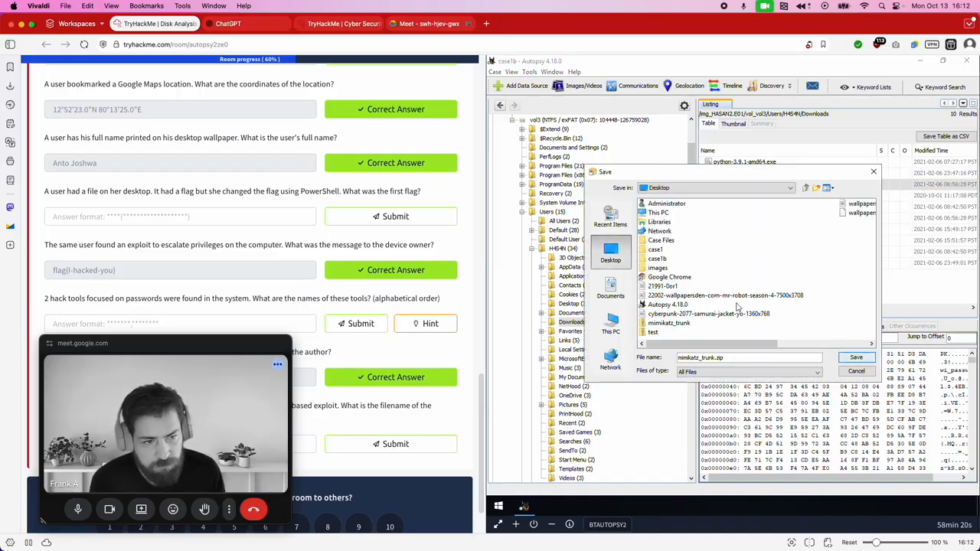
click(856, 358)
click(712, 291)
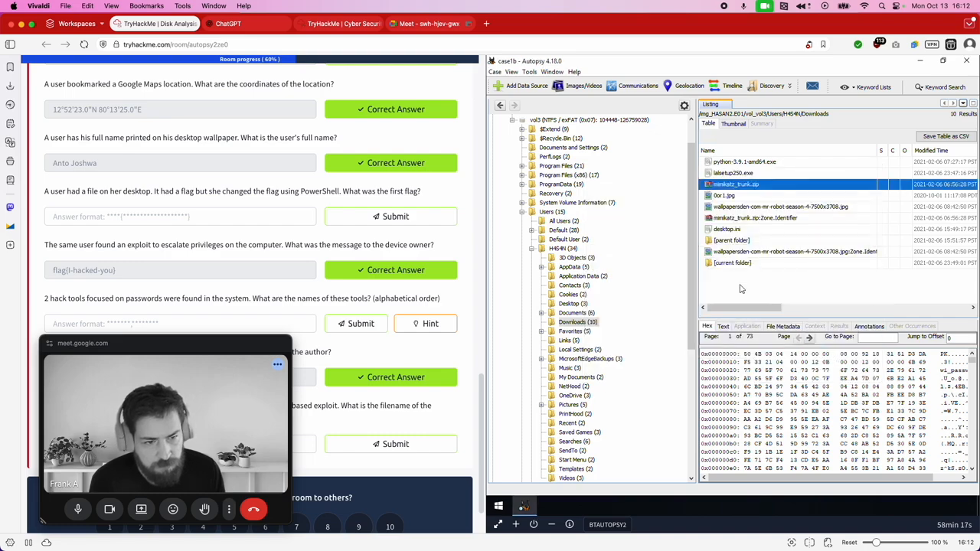
click(781, 306)
Step: Extract the mimikatz_trunk.zip:Zone.Identifier file to the Desktop as mimikatz_trunk.zip_Zone.Identifier
click(745, 218)
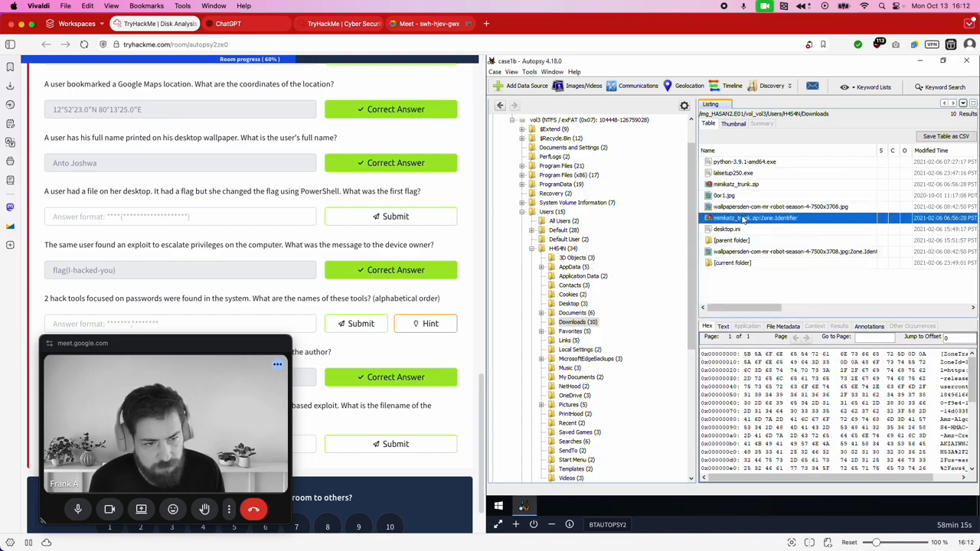
right_click(752, 219)
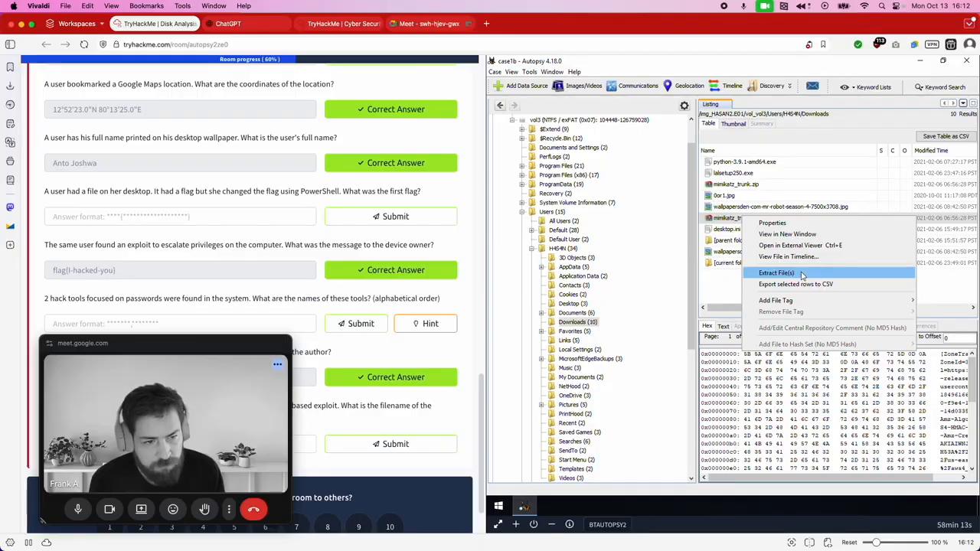
click(801, 274)
click(611, 253)
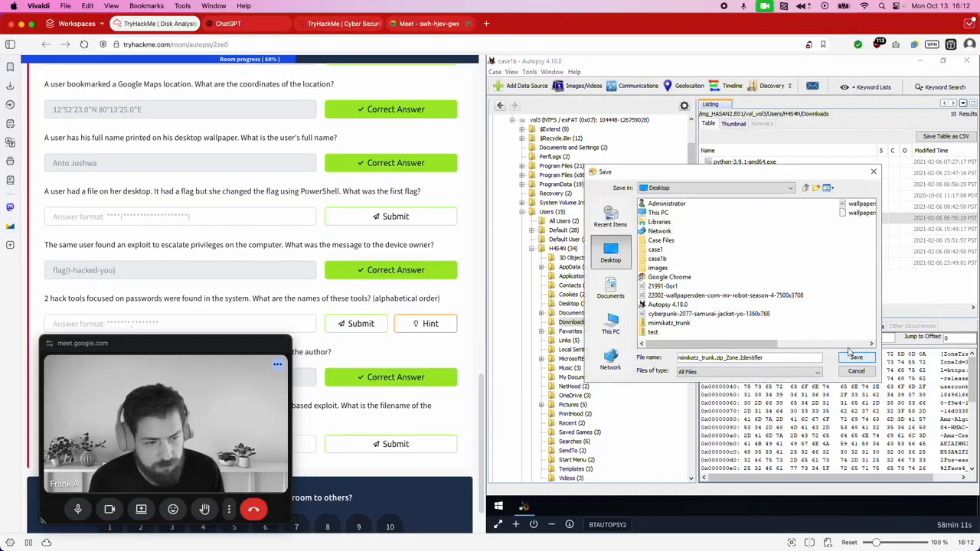
click(855, 358)
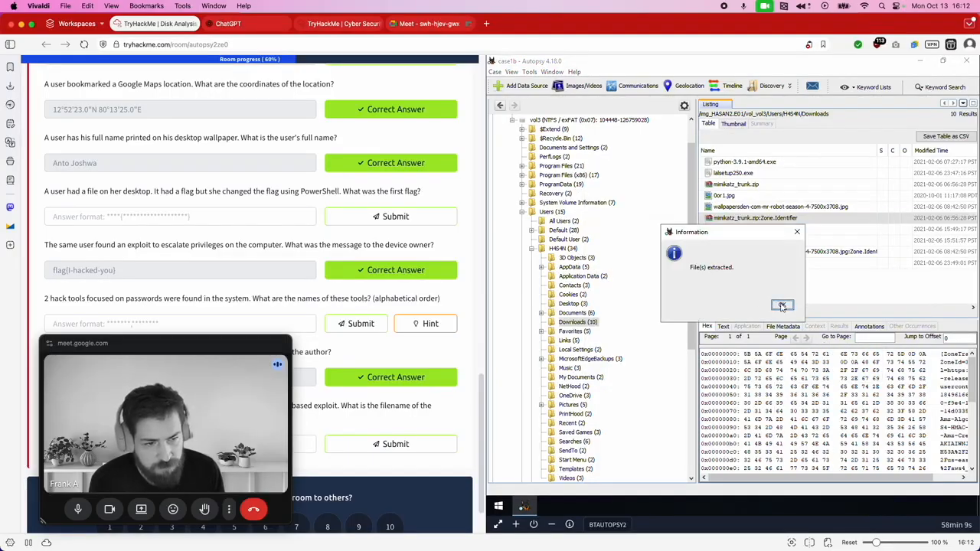
click(780, 305)
Step: Extract the lalsetup250.exe installer from the H4S4N Downloads folder to the Desktop
click(739, 163)
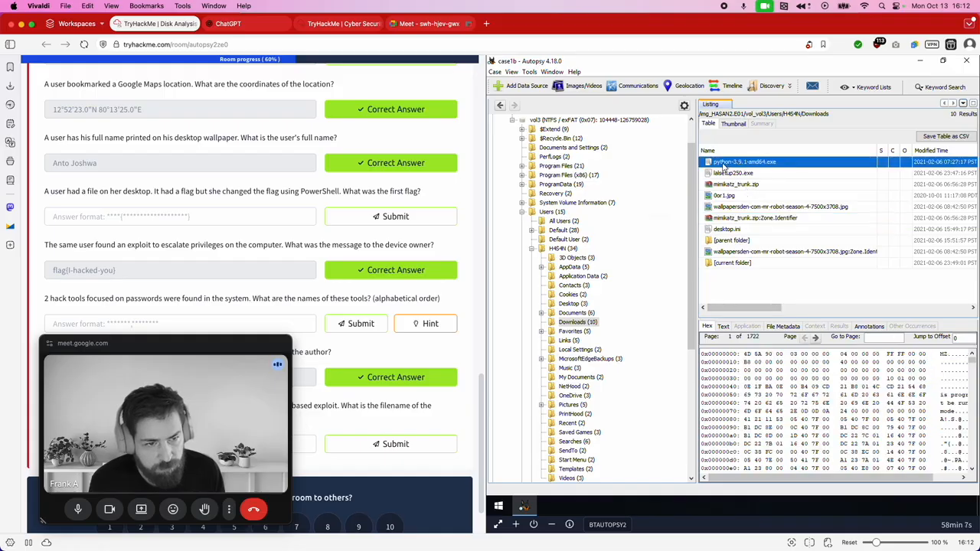
click(738, 175)
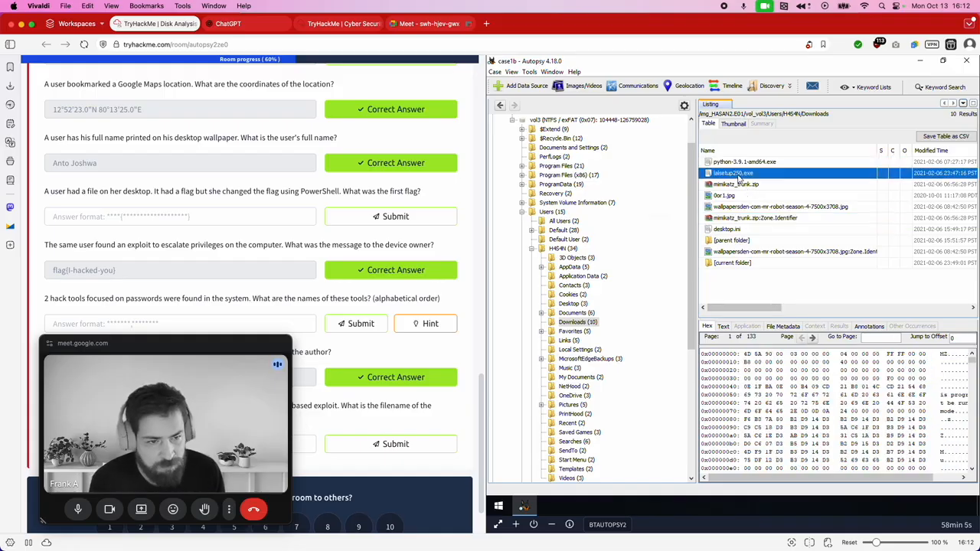
right_click(741, 176)
click(781, 231)
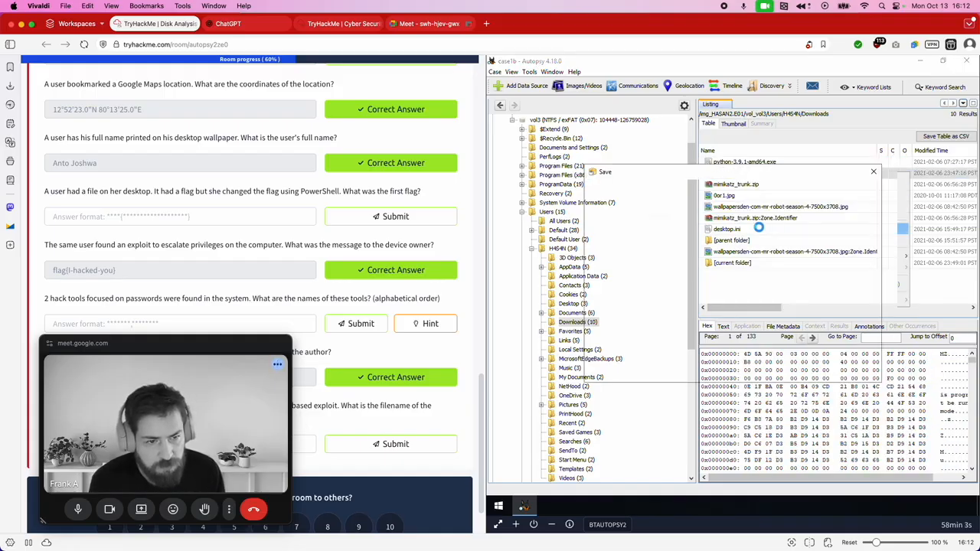
click(605, 255)
click(850, 357)
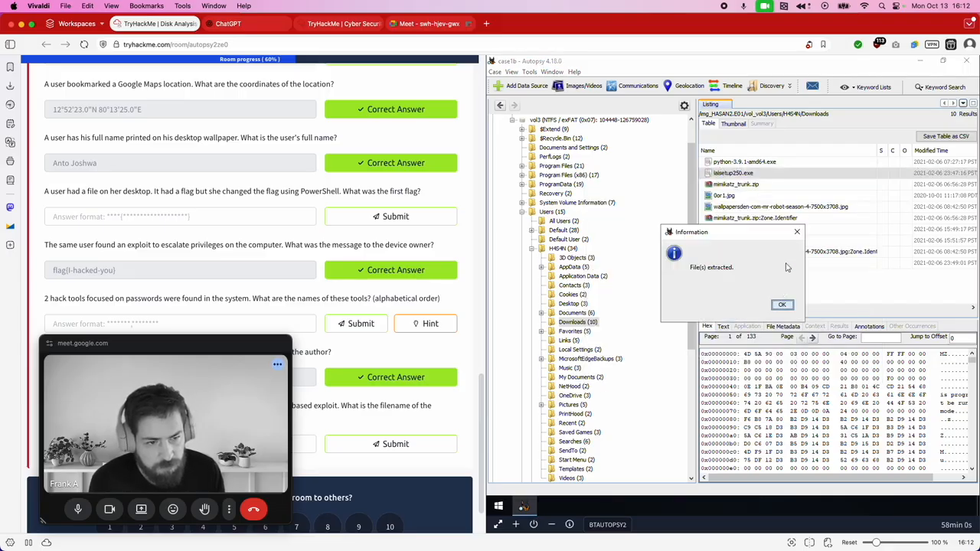
click(787, 306)
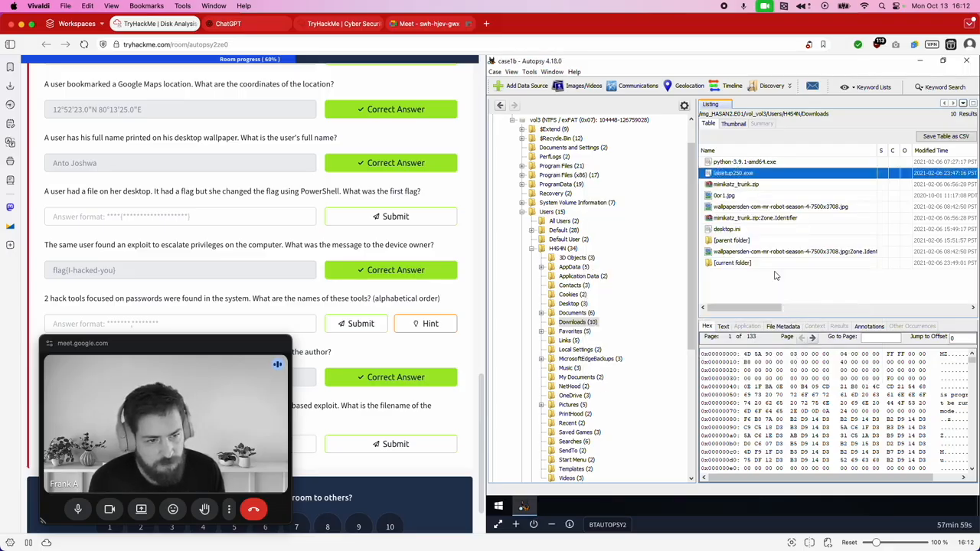
Step: View the text content of desktop.ini in the Downloads folder and move the Autopsy window aside to expose the extracted files
click(724, 230)
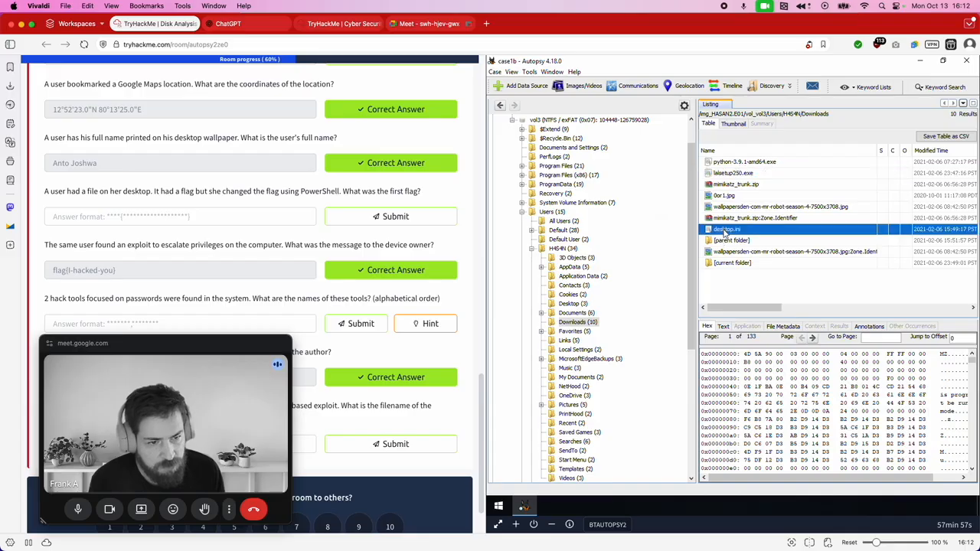
click(723, 326)
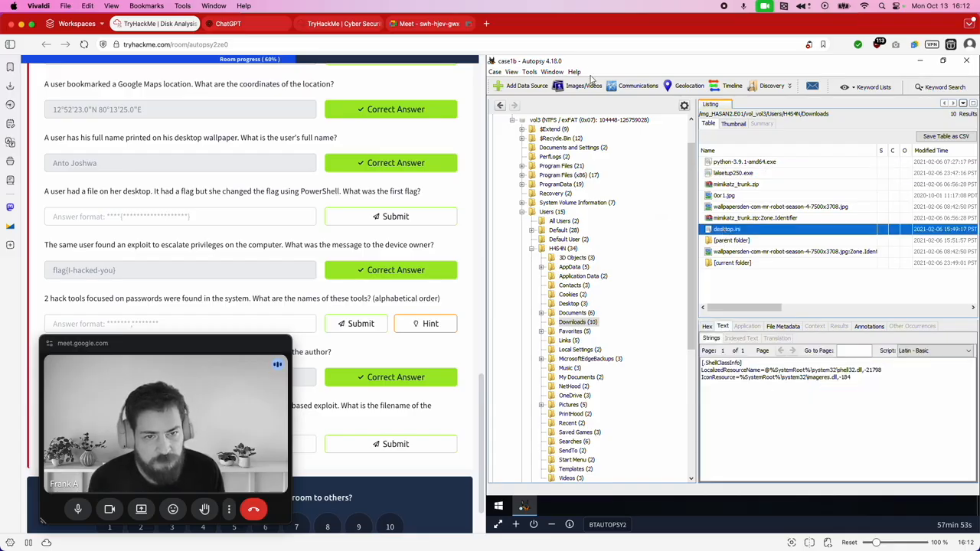
drag(651, 110, 775, 123)
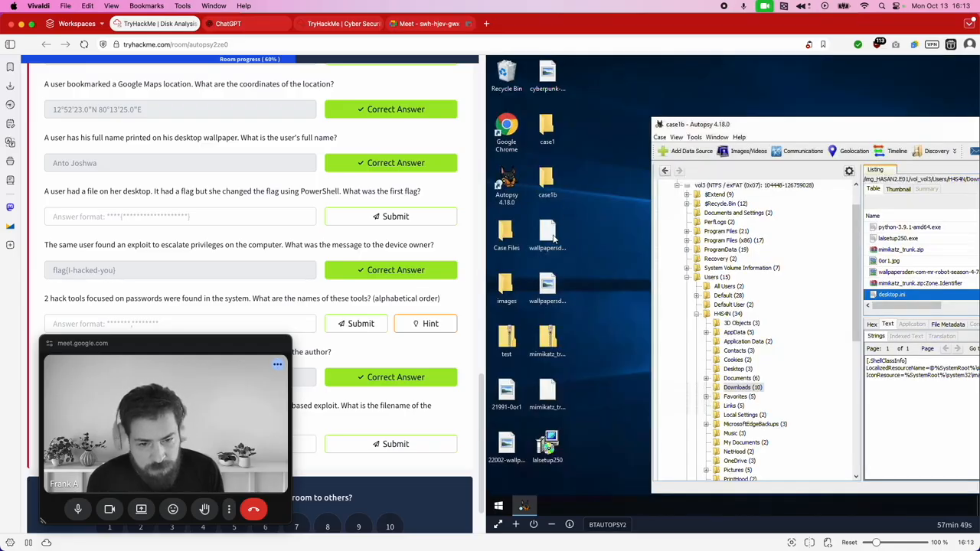
Step: Run the extracted lalsetup250 installer to identify its program, check it against the TryHackMe network questions, and abort the setup
click(553, 345)
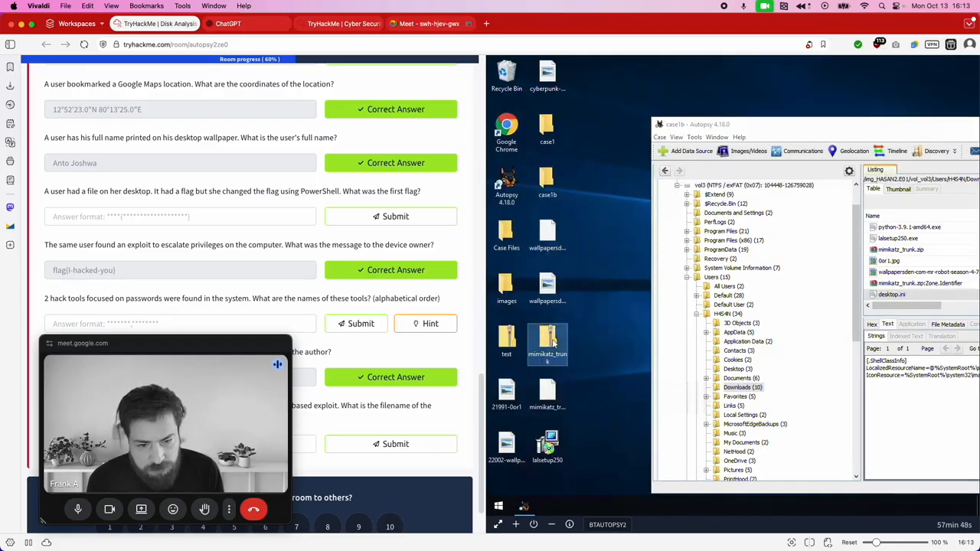
click(548, 394)
click(550, 442)
double_click(550, 442)
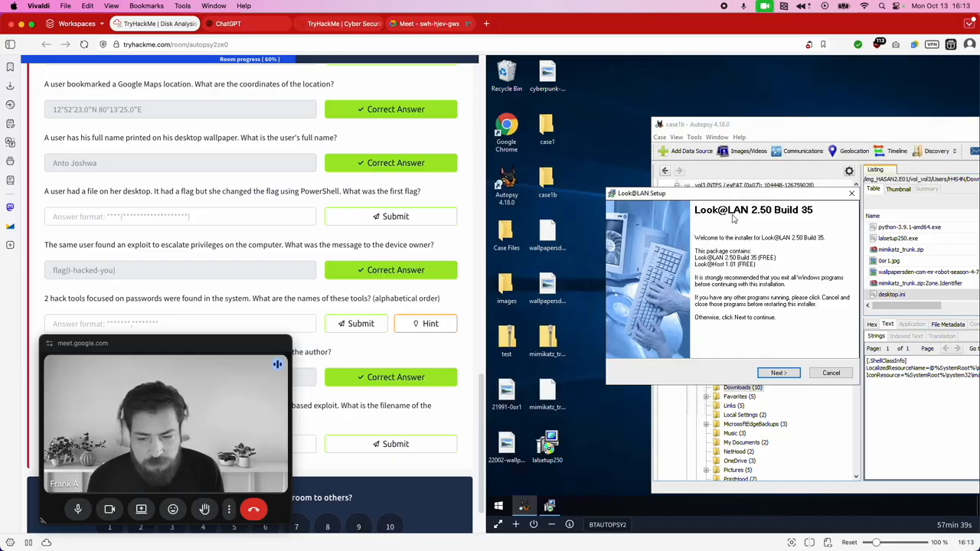
scroll(337, 199, up, 3)
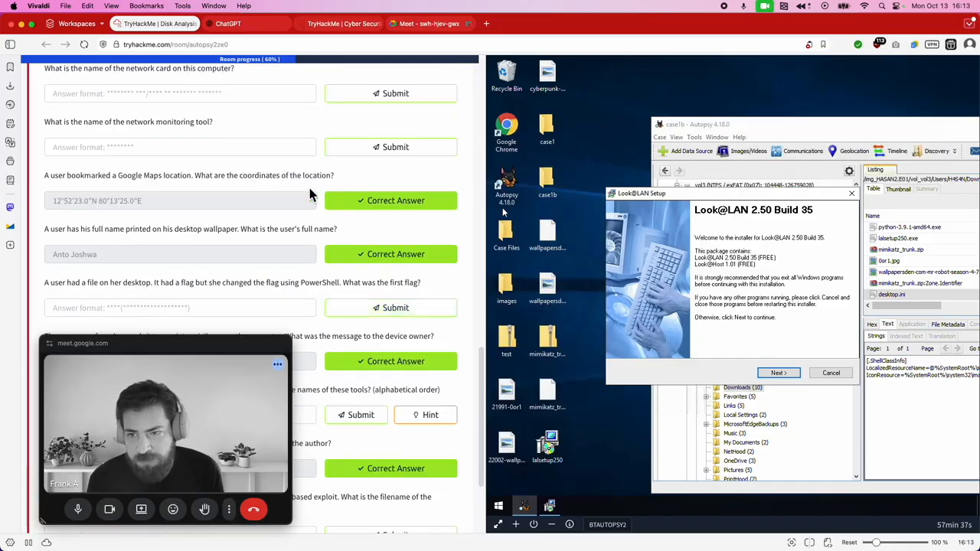
scroll(324, 198, up, 6)
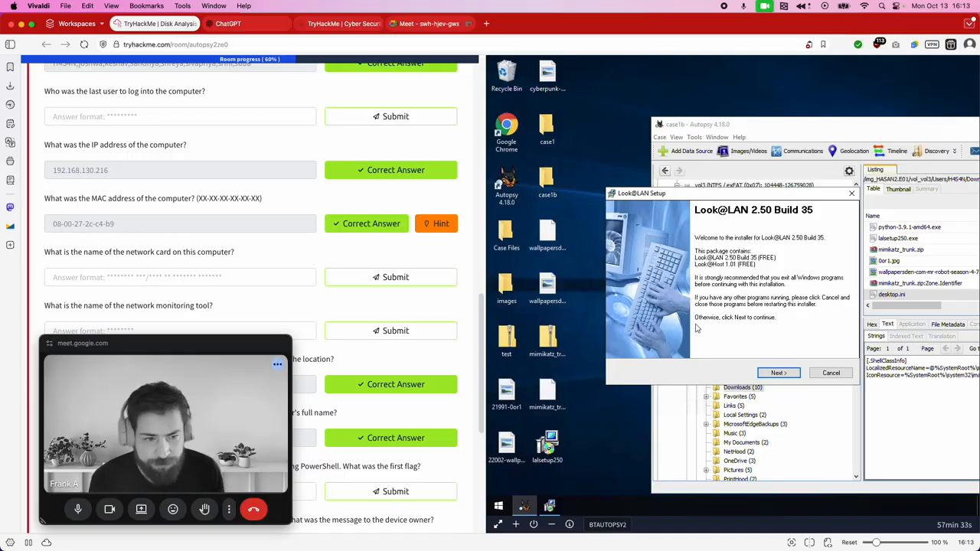
click(831, 373)
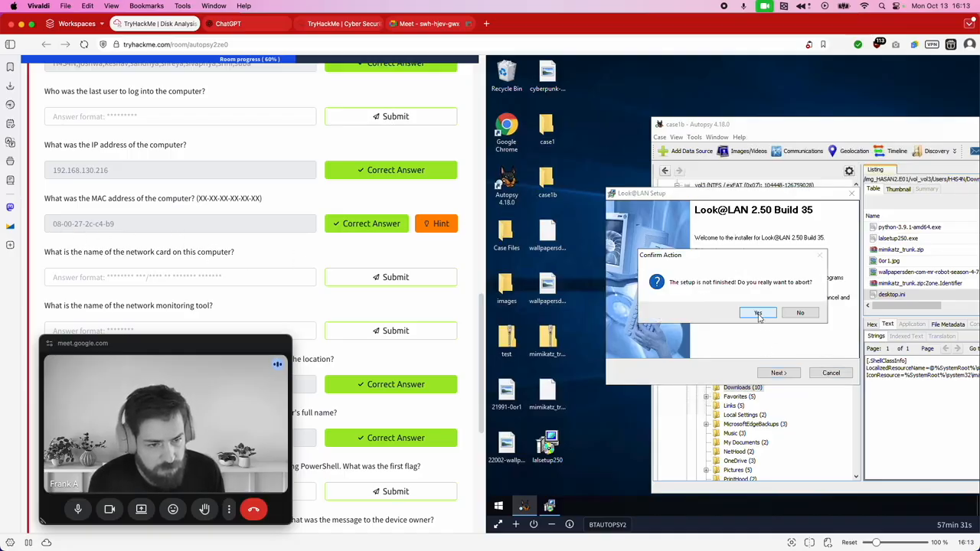
click(752, 314)
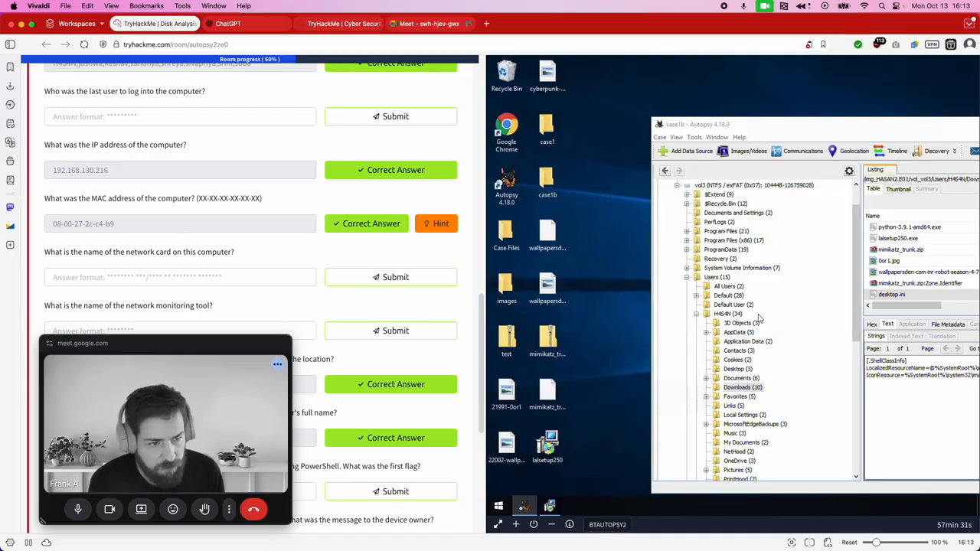
Step: Open the mimikatz_trunk archive on the Desktop and view its kiwi_passwords.yar file in Notepad
click(548, 337)
double_click(549, 331)
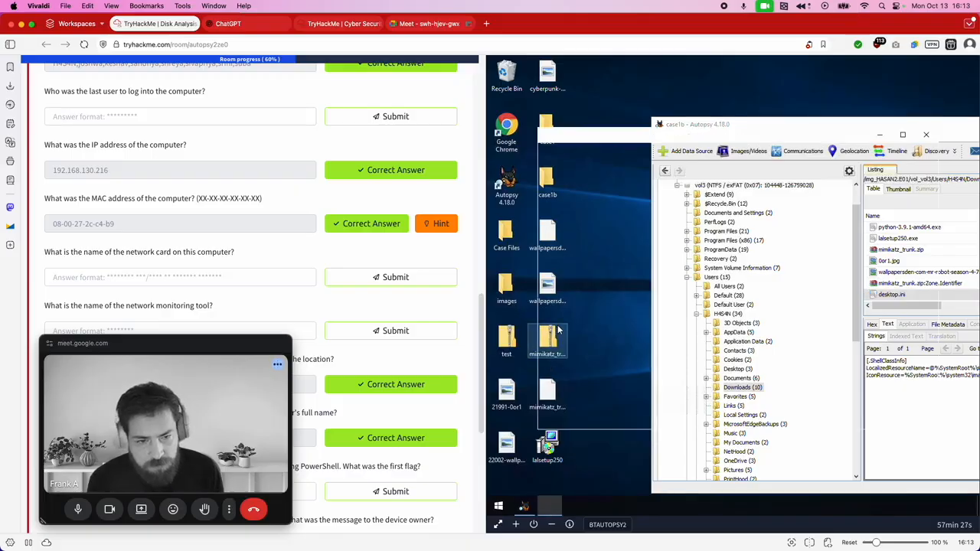
click(668, 217)
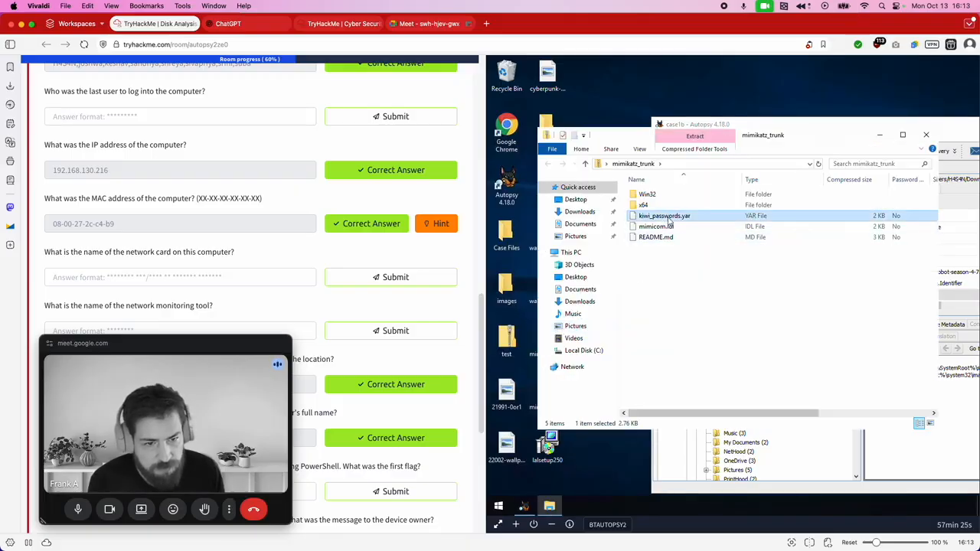
right_click(667, 218)
click(685, 222)
click(674, 222)
click(767, 292)
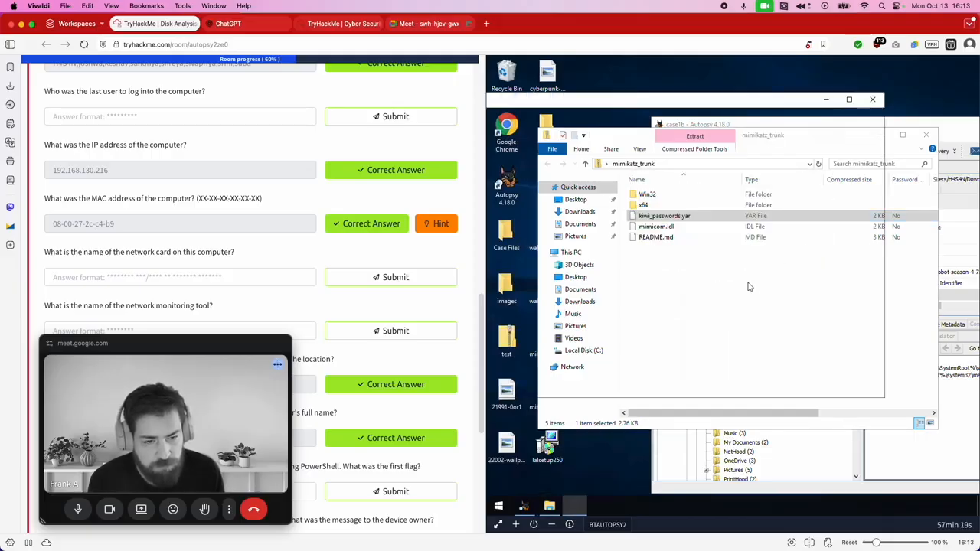
Step: Read through the YARA rules in kiwi_passwords.yar for names of password tools, and close the file
drag(629, 103, 707, 109)
scroll(654, 228, down, 15)
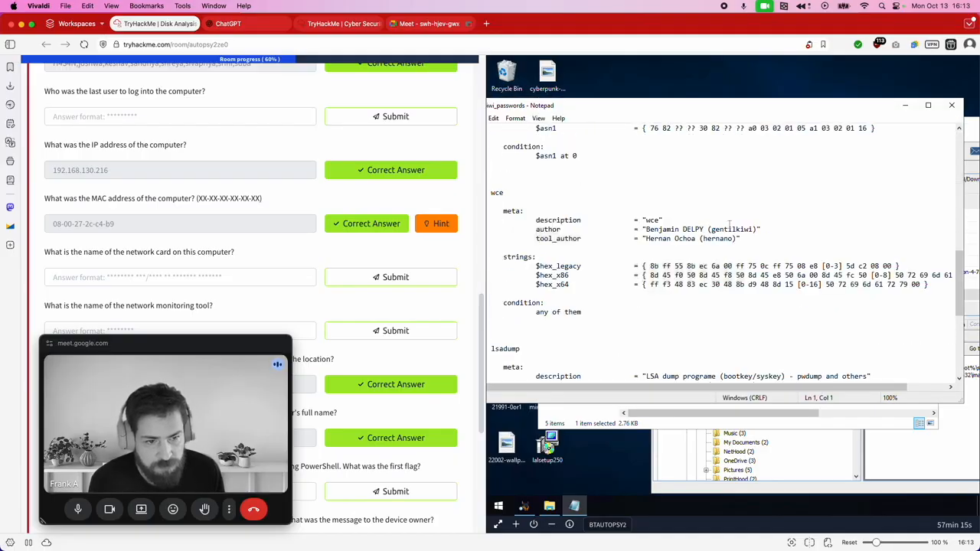
scroll(681, 243, down, 5)
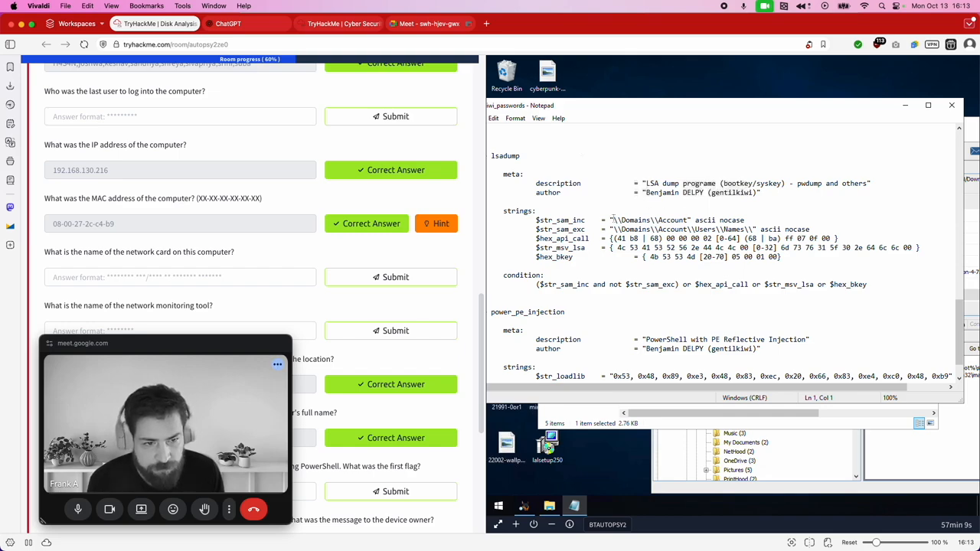
scroll(635, 224, down, 2)
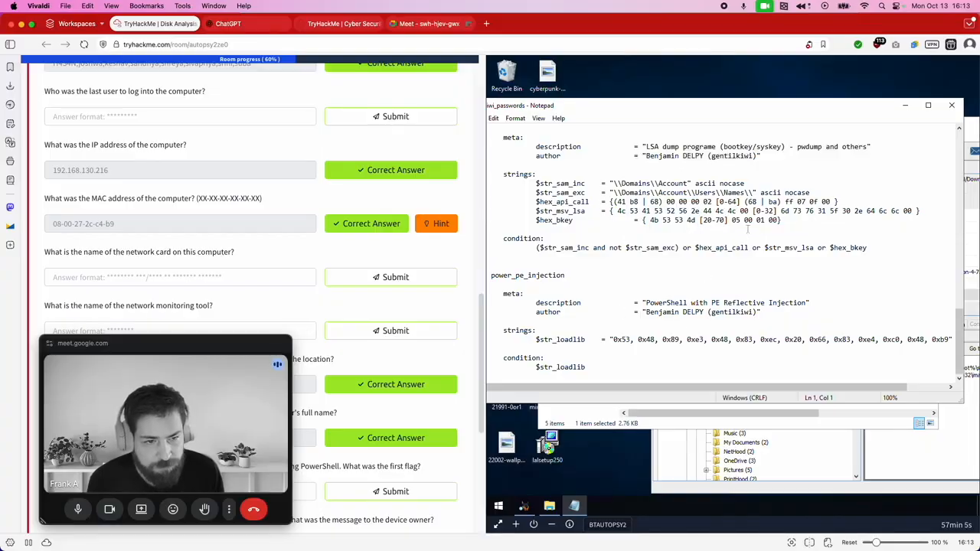
scroll(747, 228, up, 8)
scroll(747, 229, up, 10)
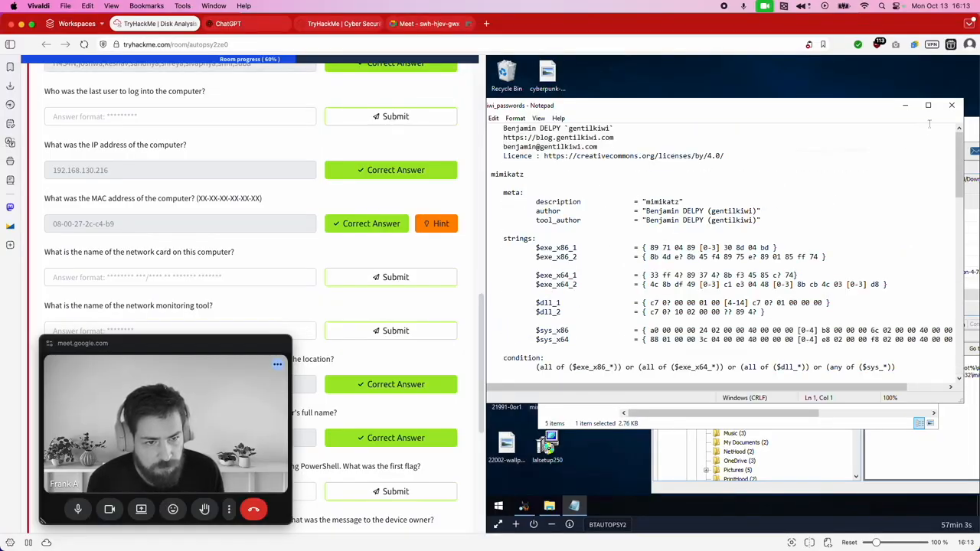
scroll(792, 224, down, 6)
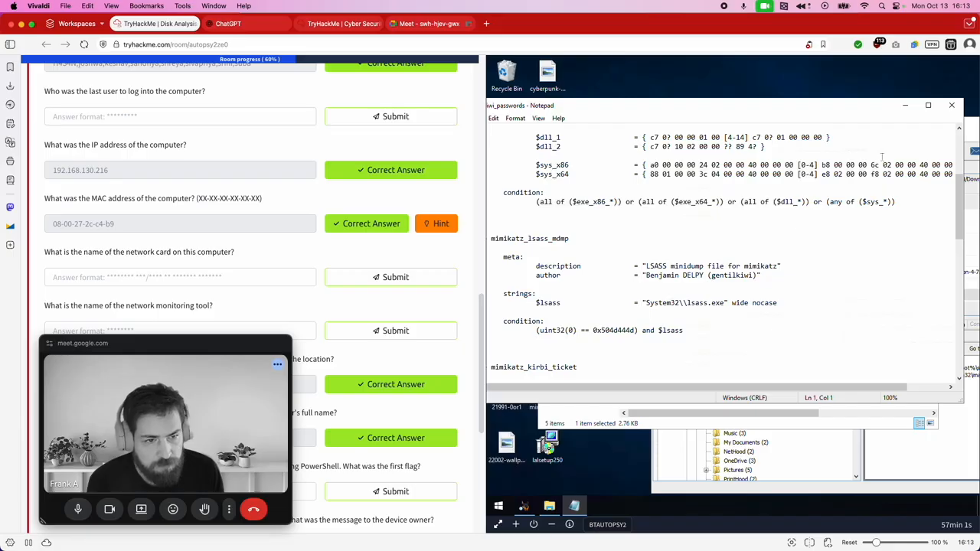
click(950, 106)
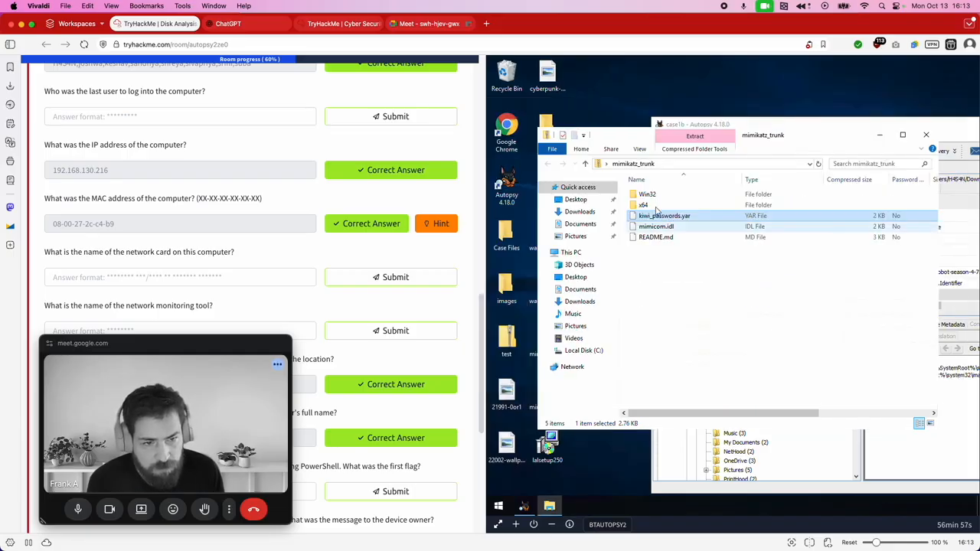
Step: Inspect the x64 and Win32 folders inside the mimikatz_trunk archive and close the archive window
double_click(659, 205)
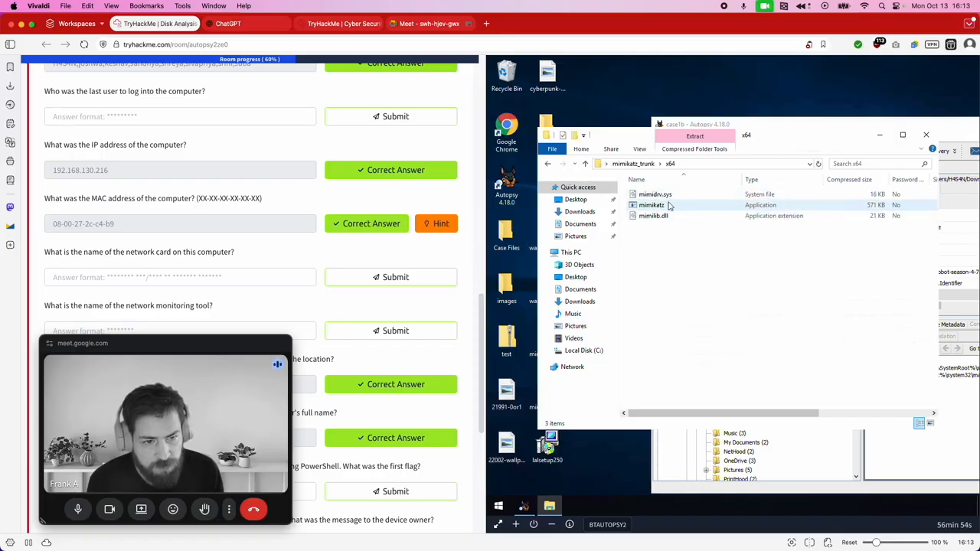
click(633, 164)
double_click(666, 196)
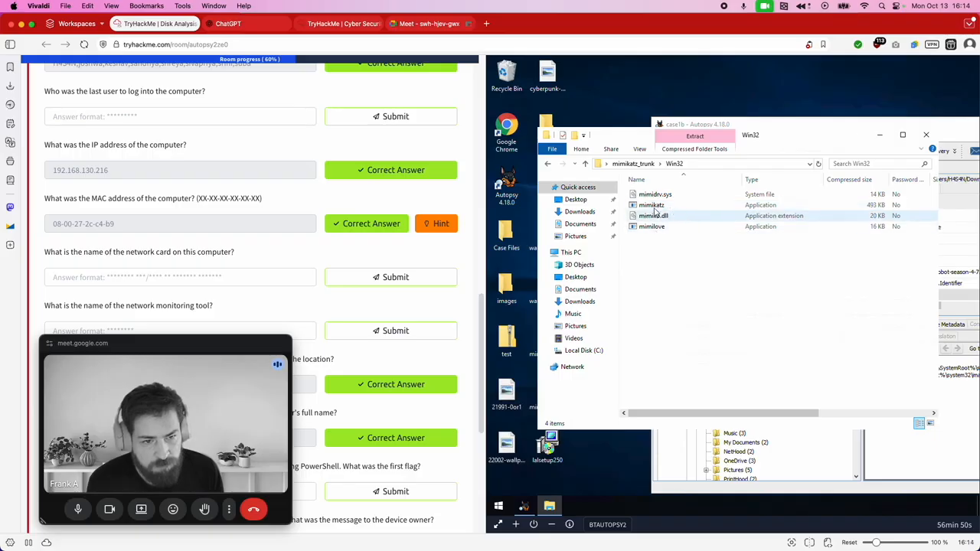
click(636, 164)
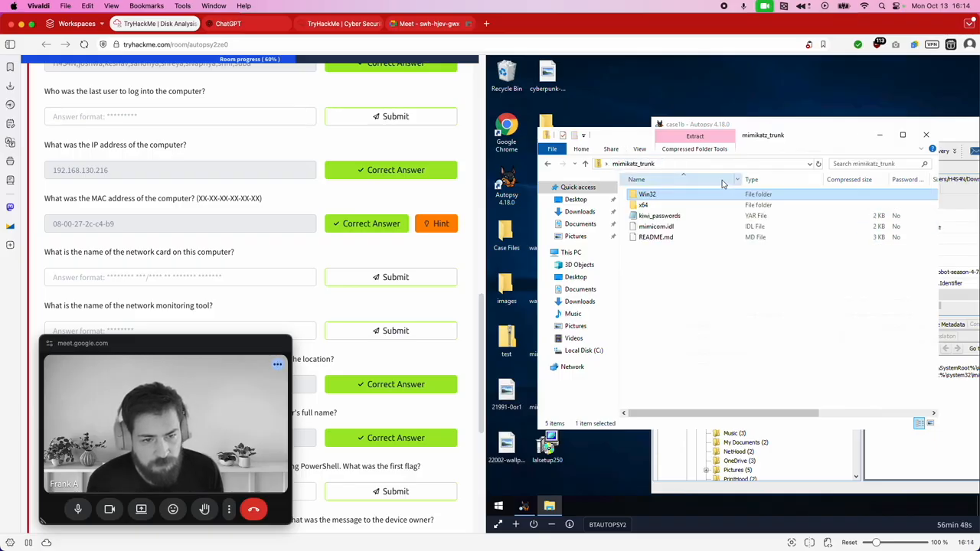
click(927, 135)
Step: Return to the question on the two password hack tools and browse vol3 in Autopsy to the Windows/Prefetch folder
scroll(253, 219, down, 5)
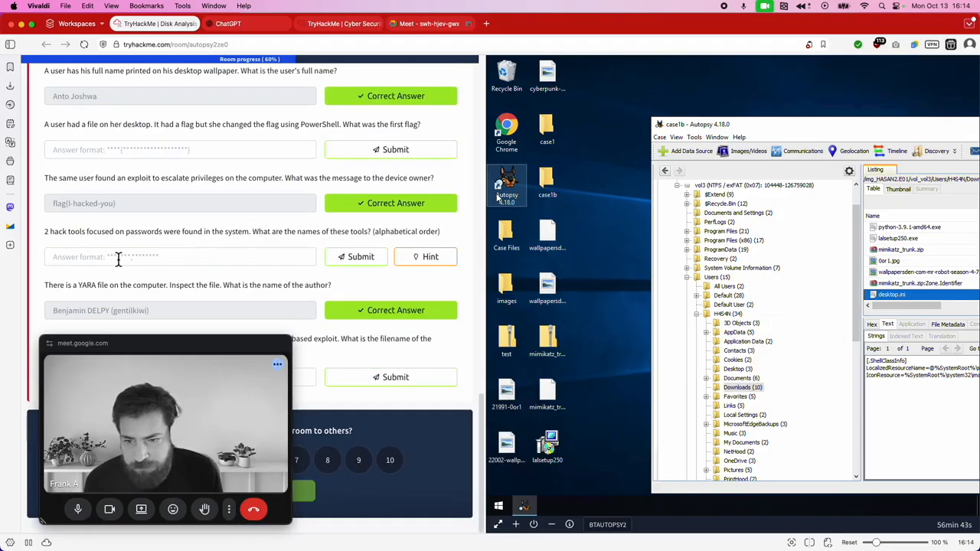
drag(763, 127, 605, 115)
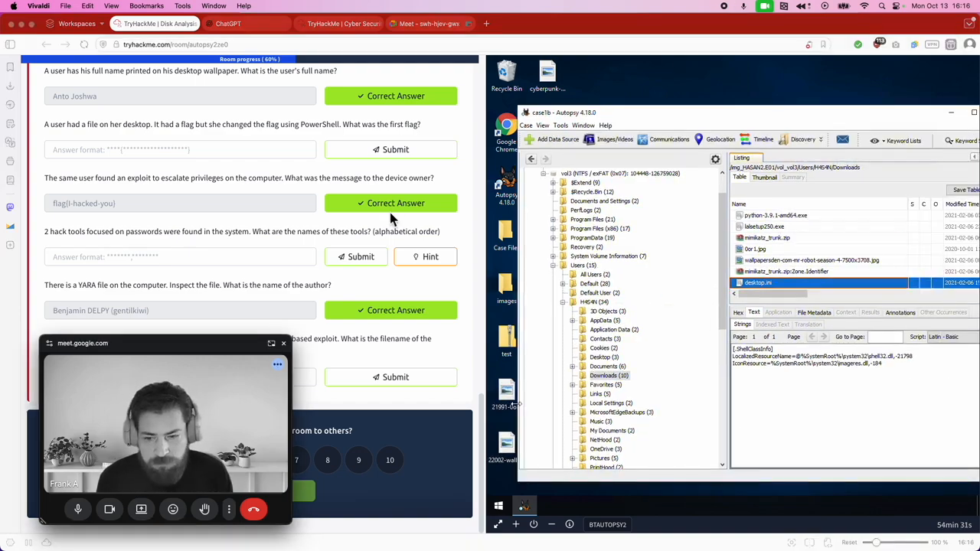
click(722, 303)
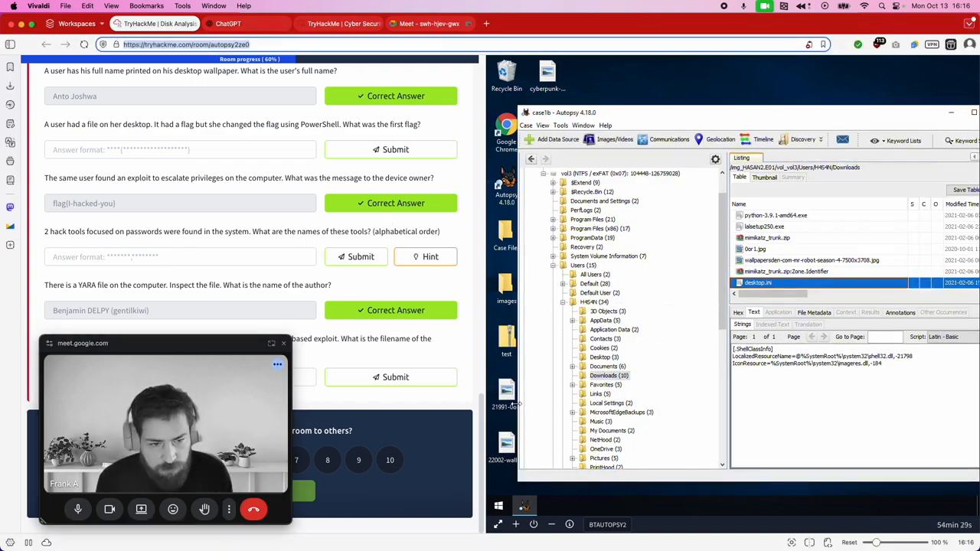
drag(722, 303, 693, 282)
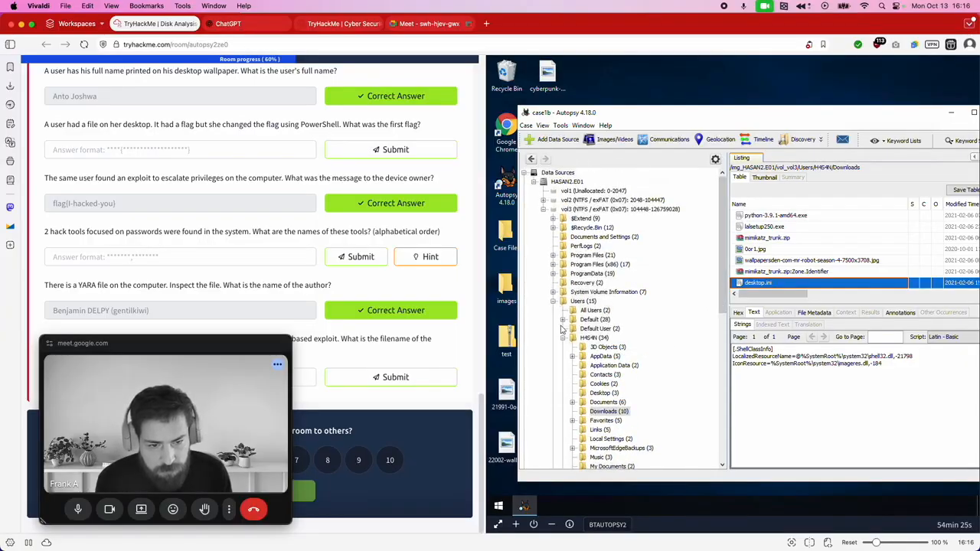
click(553, 301)
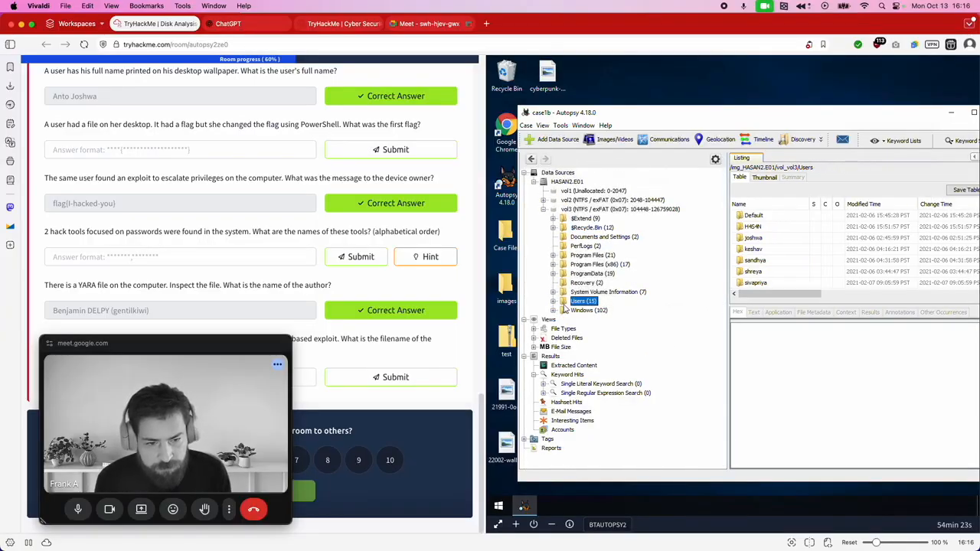
click(579, 310)
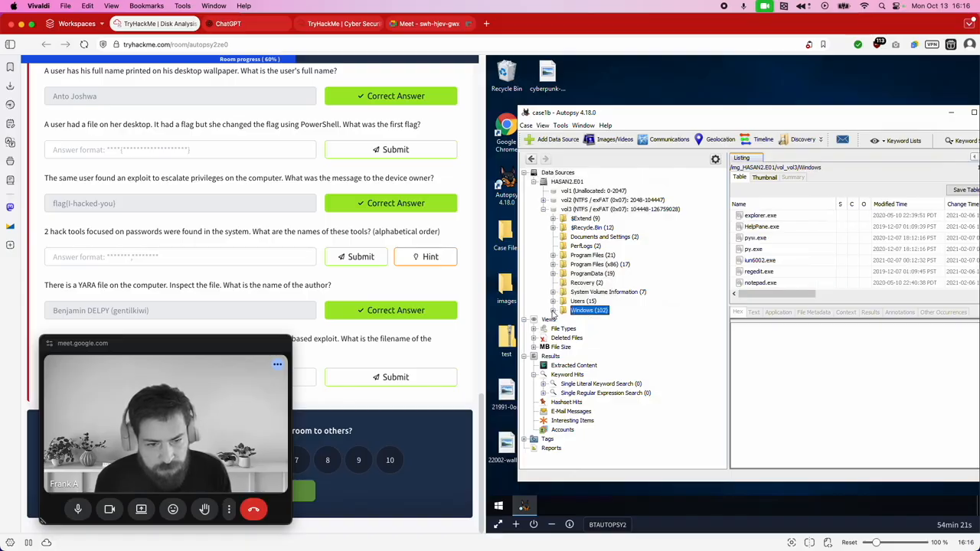
click(553, 310)
drag(723, 267, 720, 328)
click(595, 379)
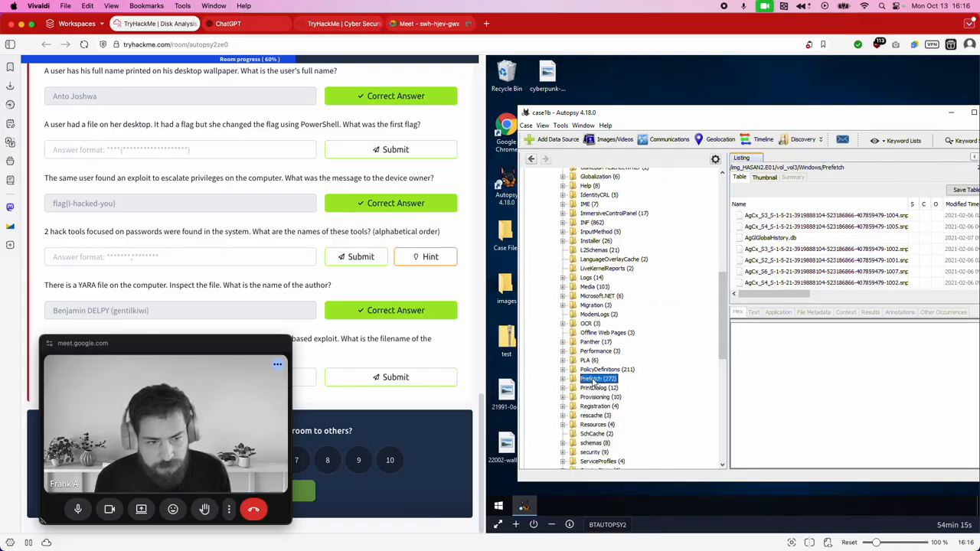
Step: Maximize the Autopsy window and look through the first entries of the Prefetch folder for password tools
drag(706, 109, 704, 109)
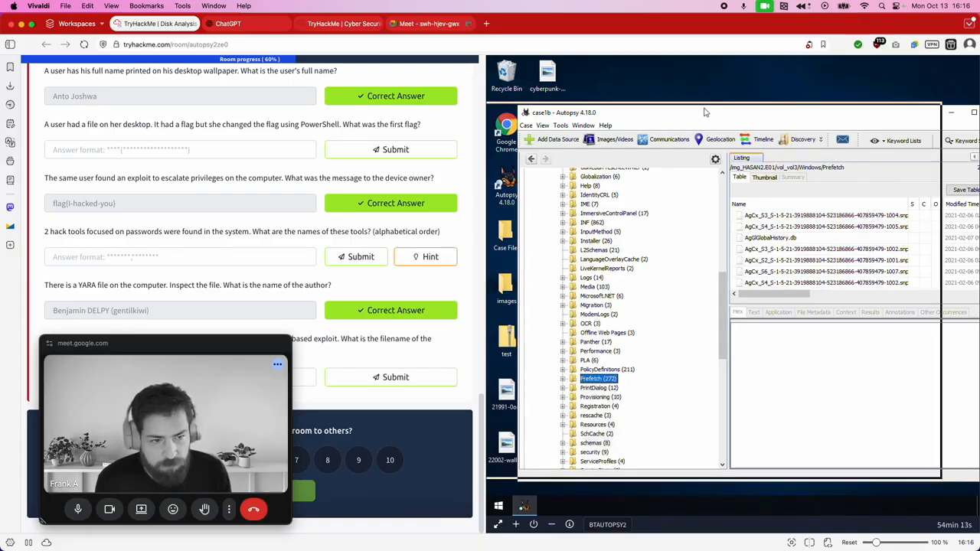
click(898, 110)
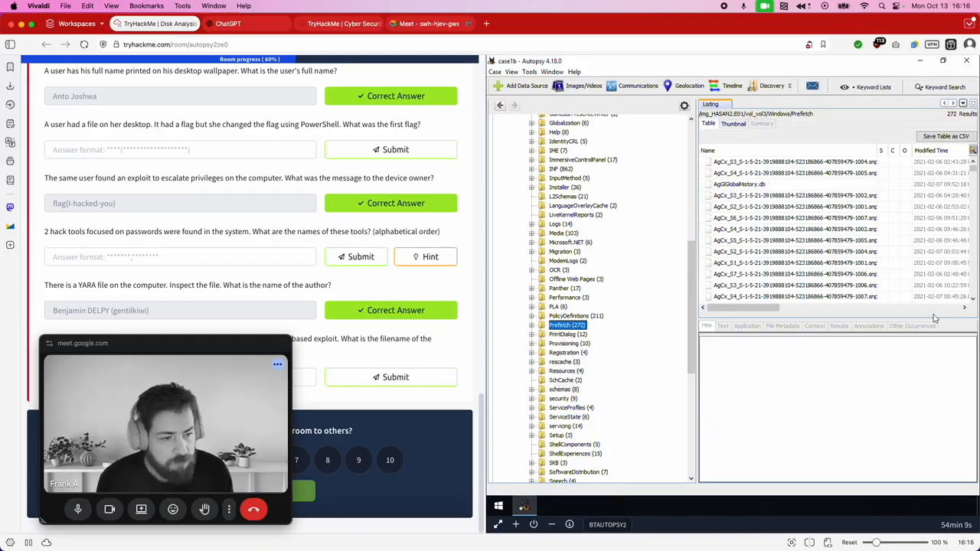
click(973, 299)
click(973, 300)
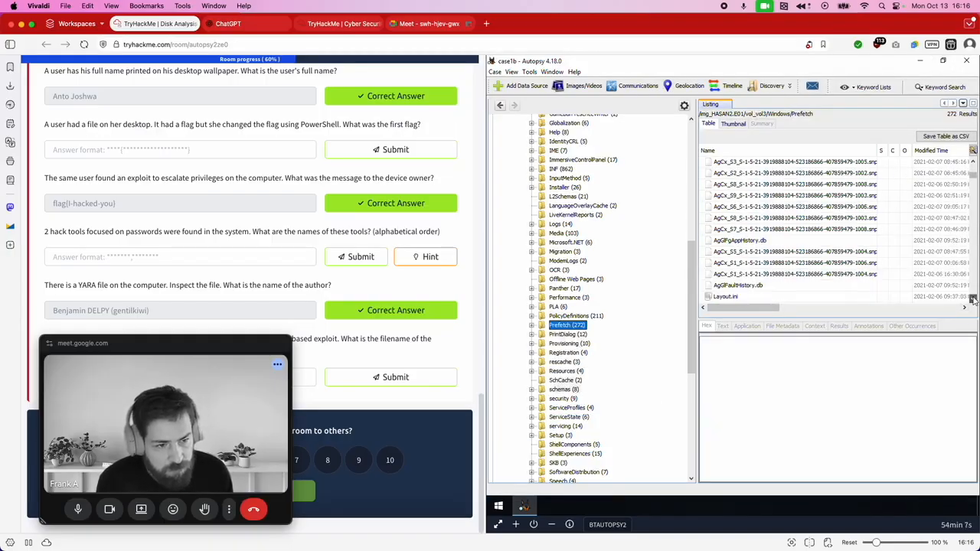
click(973, 300)
click(973, 300)
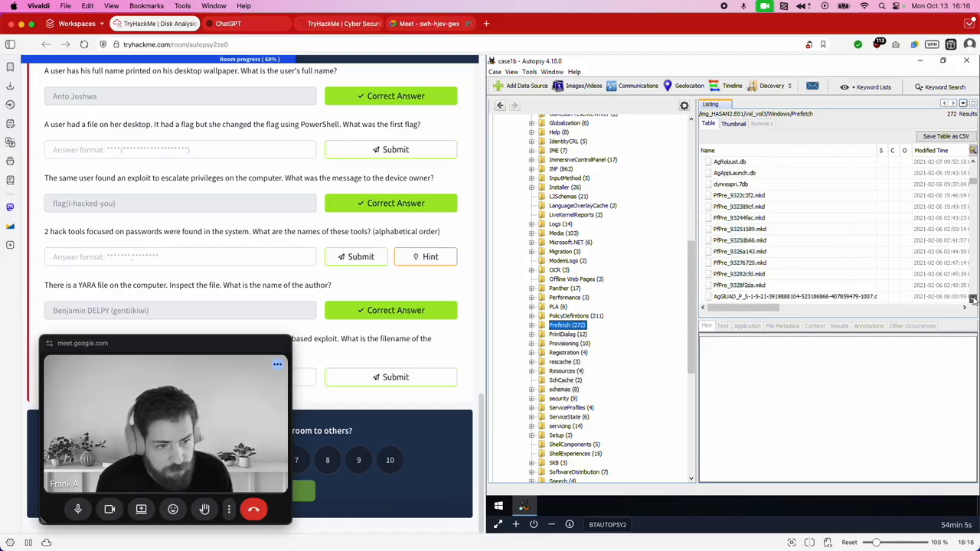
click(973, 299)
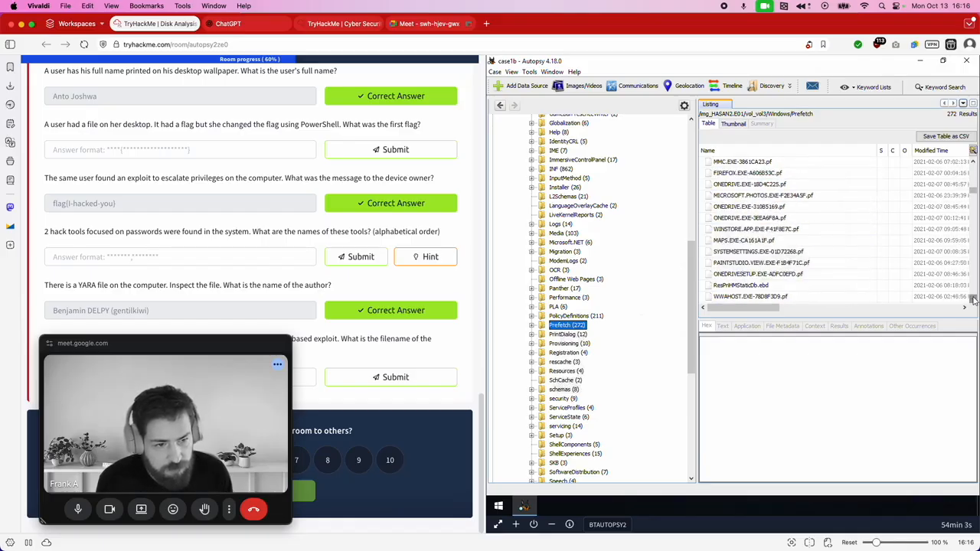
click(831, 241)
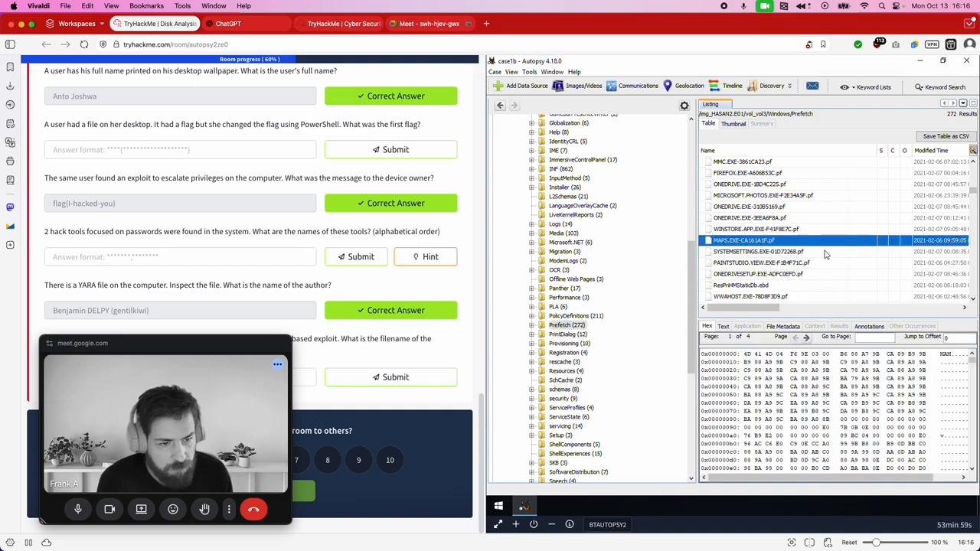
Step: Search the rest of the Prefetch listing for a second password tool and select LAZAGNE.EXE-27427BB6.pf
click(973, 301)
click(973, 301)
click(974, 301)
click(973, 301)
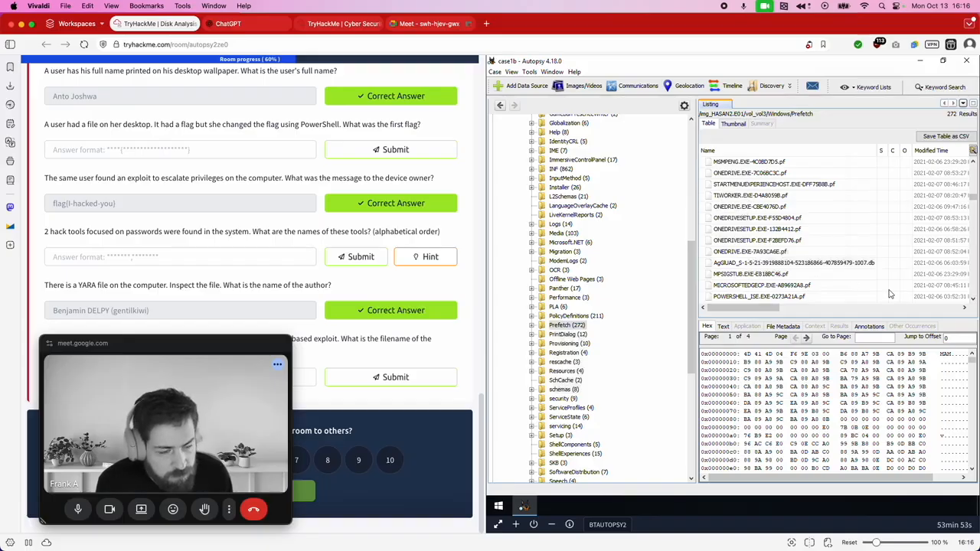
click(973, 301)
click(973, 301)
click(973, 301)
click(973, 301)
click(973, 301)
click(974, 301)
click(973, 301)
click(973, 301)
click(973, 301)
click(973, 301)
click(973, 301)
click(973, 301)
click(974, 301)
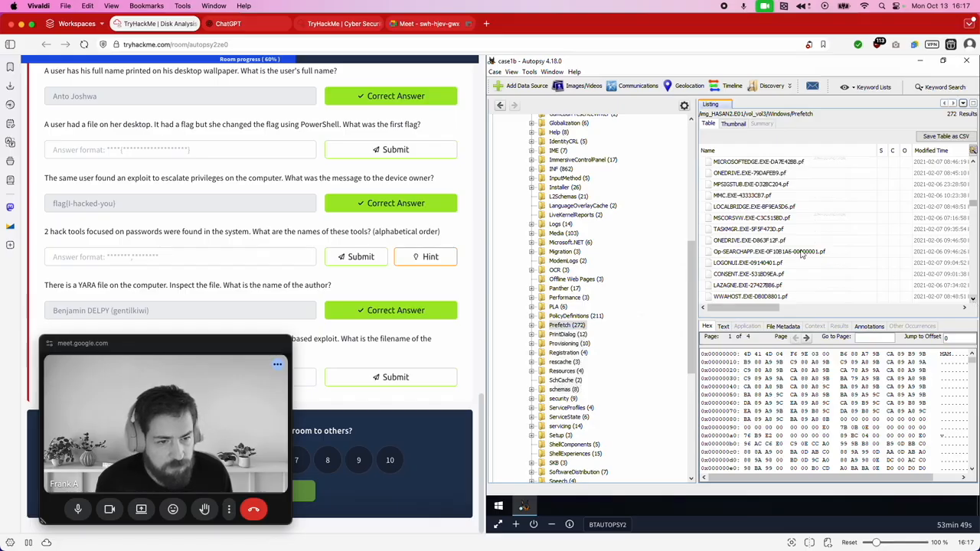
click(745, 284)
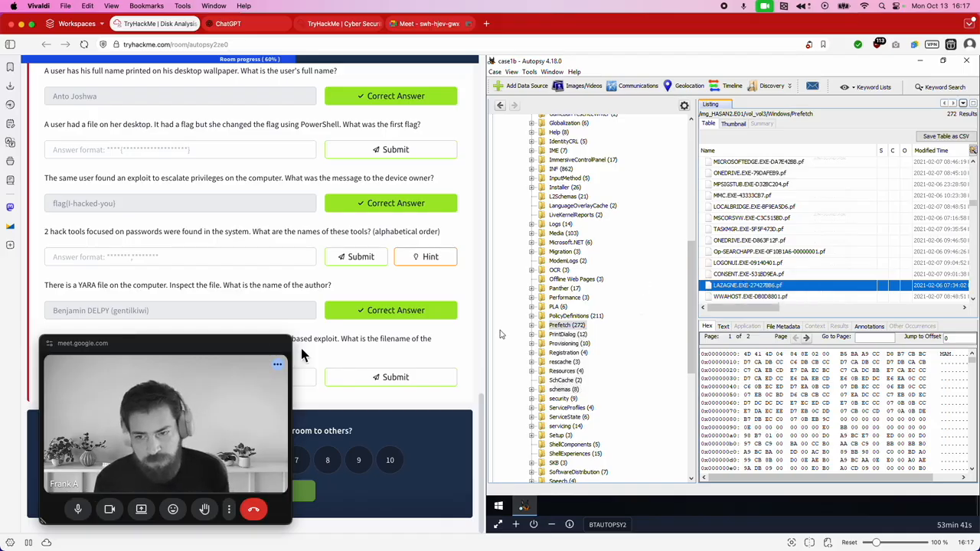
Step: Try submitting "mimikatz,lazagne" as the answer to the question on the two password hack tools
click(231, 258)
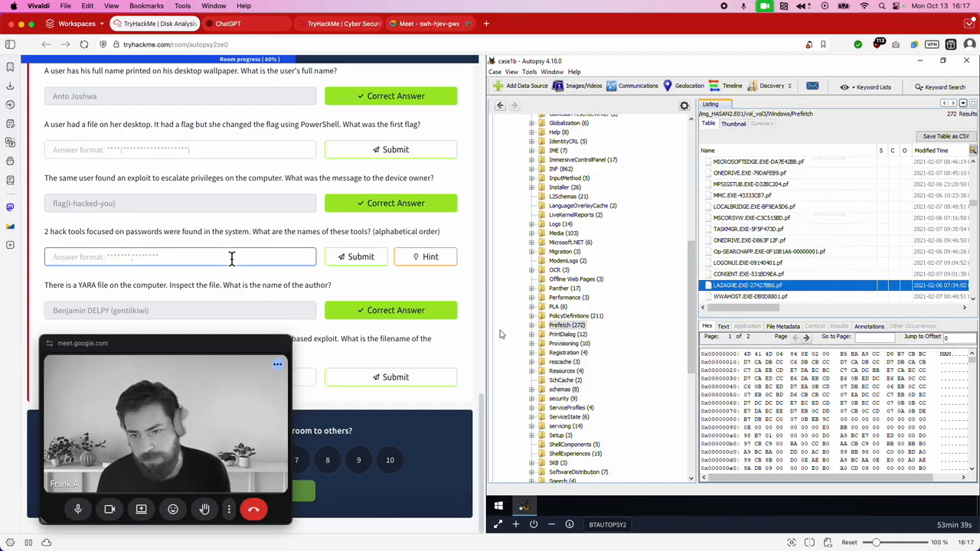
text(mimikatz,)
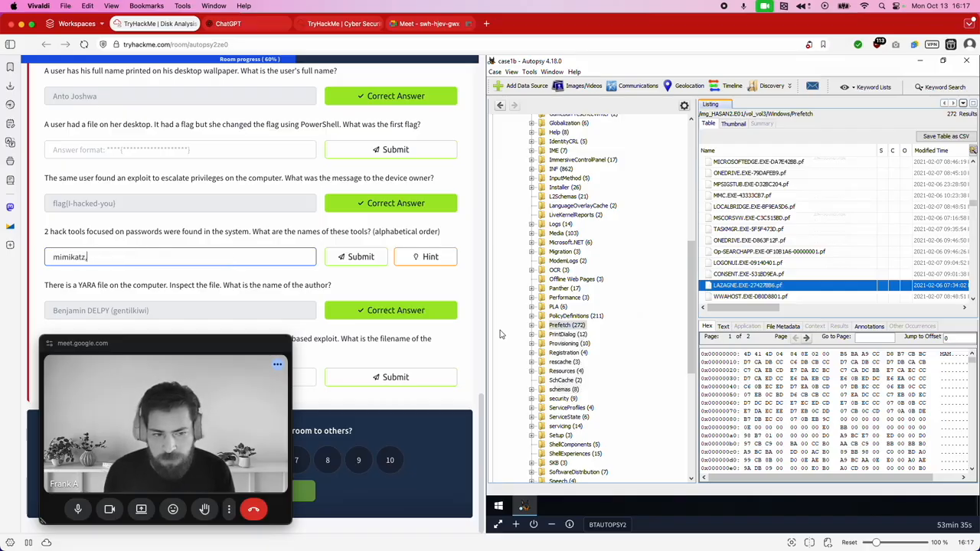
text(lazagne)
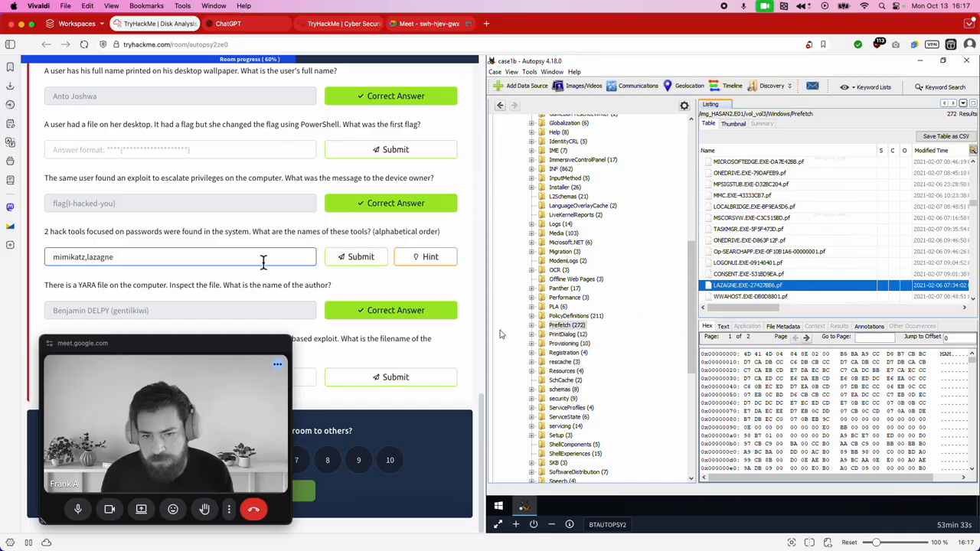
click(341, 258)
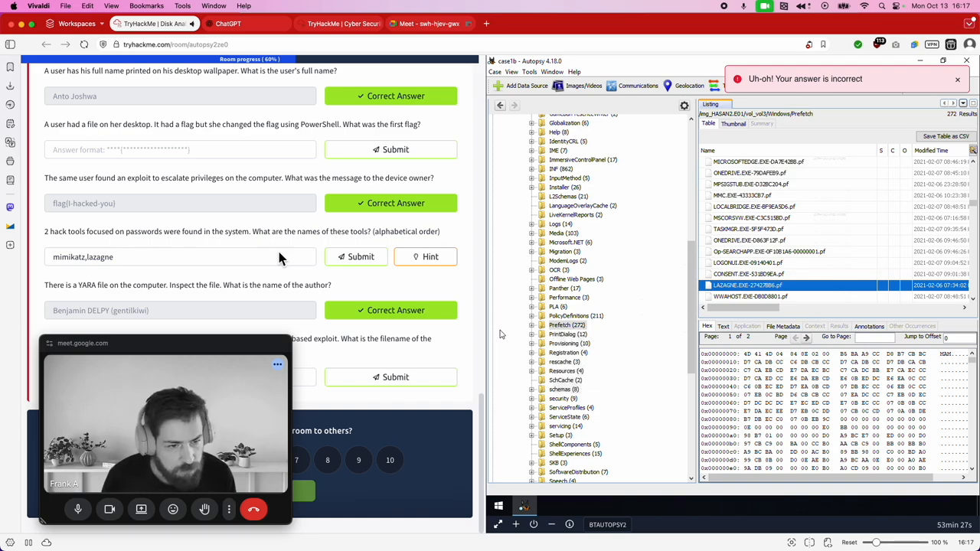
Step: Replace the hack tools answer with the names in alphabetical order, "lazagne,mimikatz", and submit it
click(104, 258)
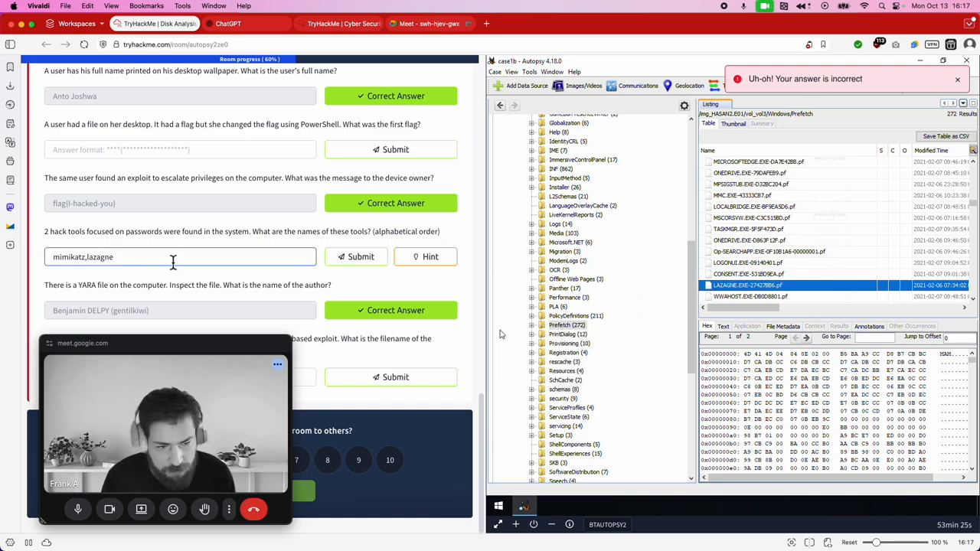
drag(136, 260, 4, 245)
drag(375, 232, 441, 233)
drag(132, 260, 51, 251)
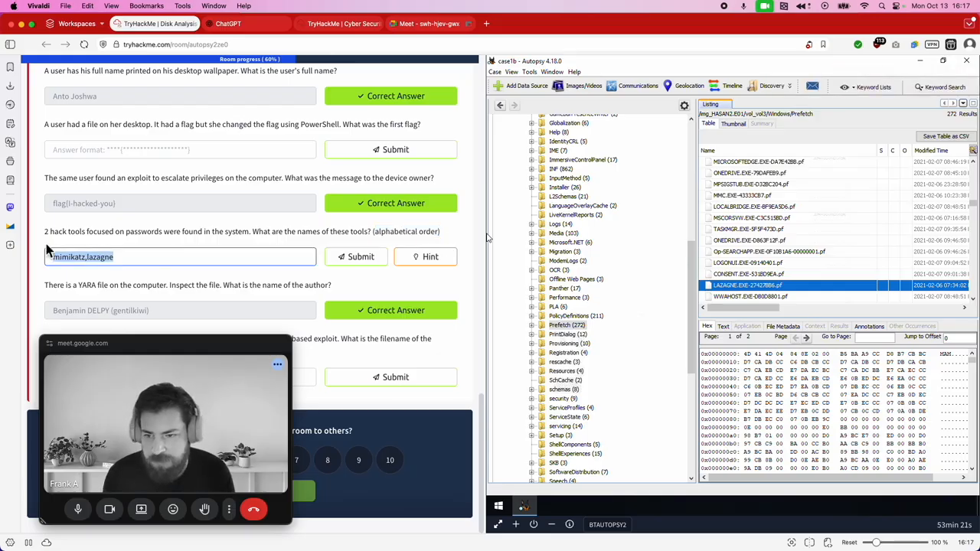
text(lazagne,m)
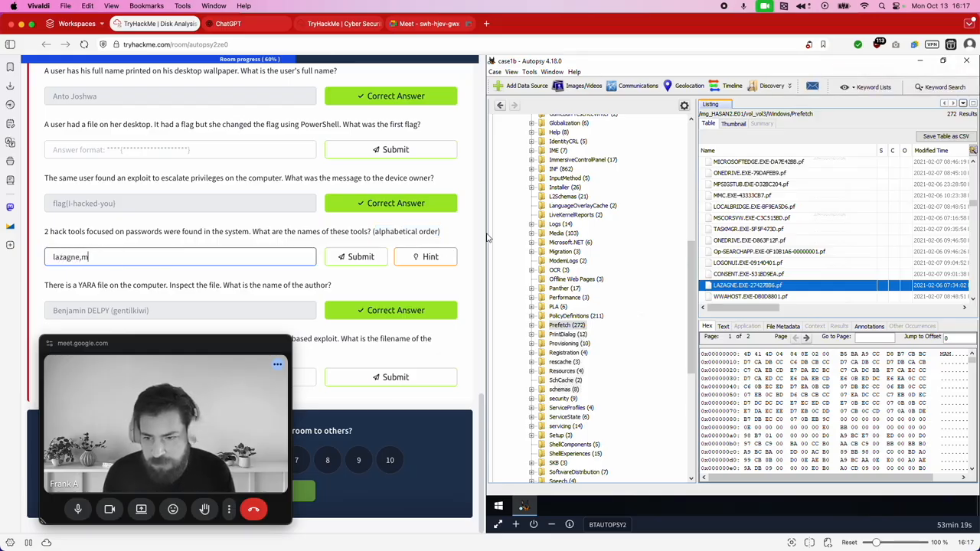
click(345, 260)
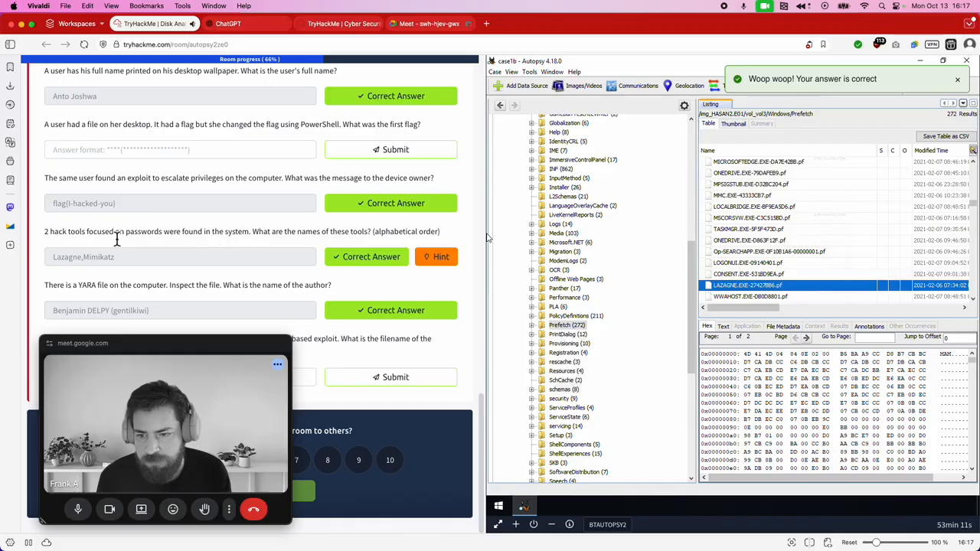
drag(200, 232, 42, 239)
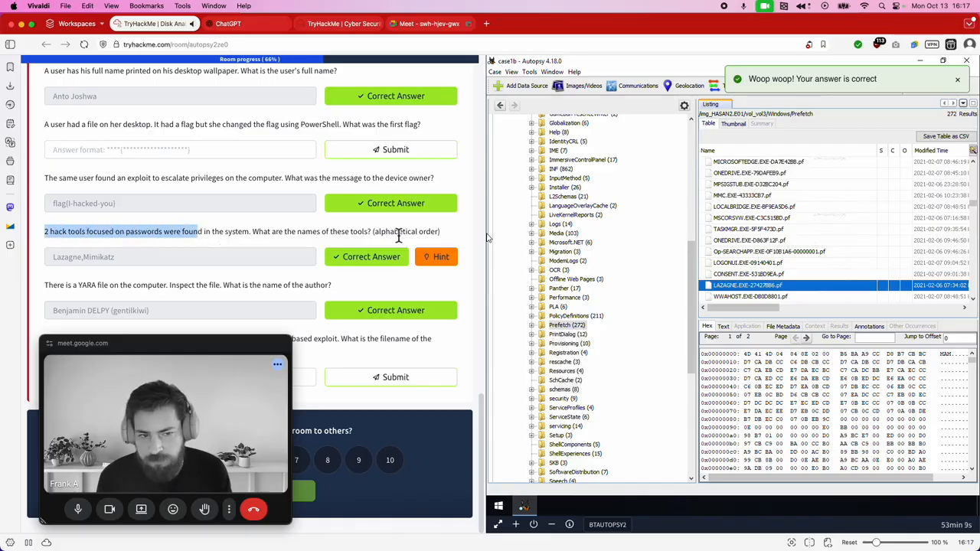
Step: Find the unanswered question on the name of the computer's network card and highlight its key words
scroll(219, 215, up, 5)
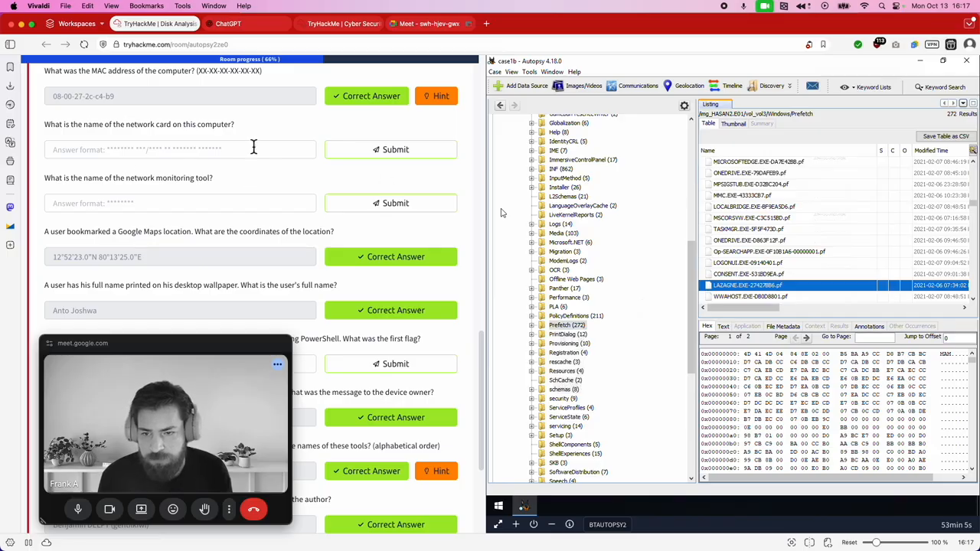
scroll(253, 146, down, 6)
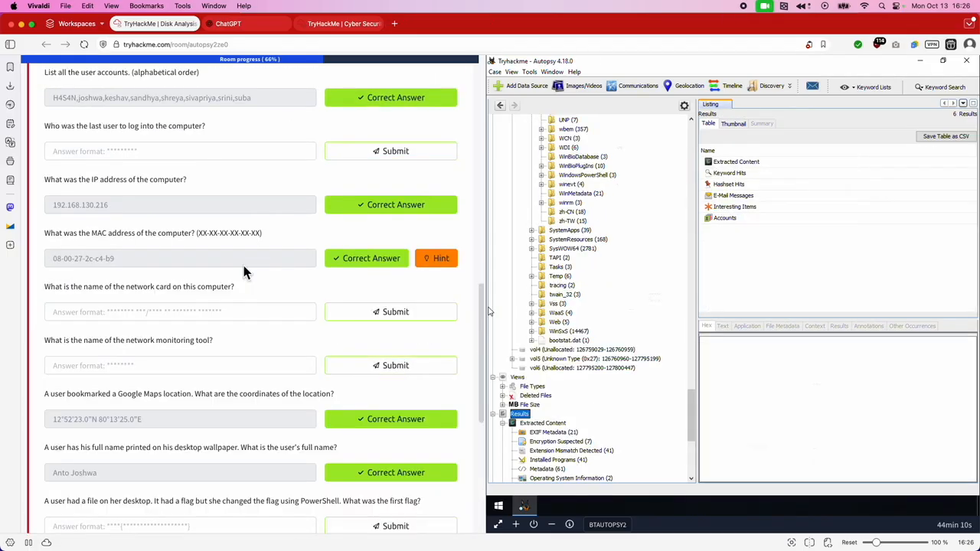
drag(127, 286, 217, 288)
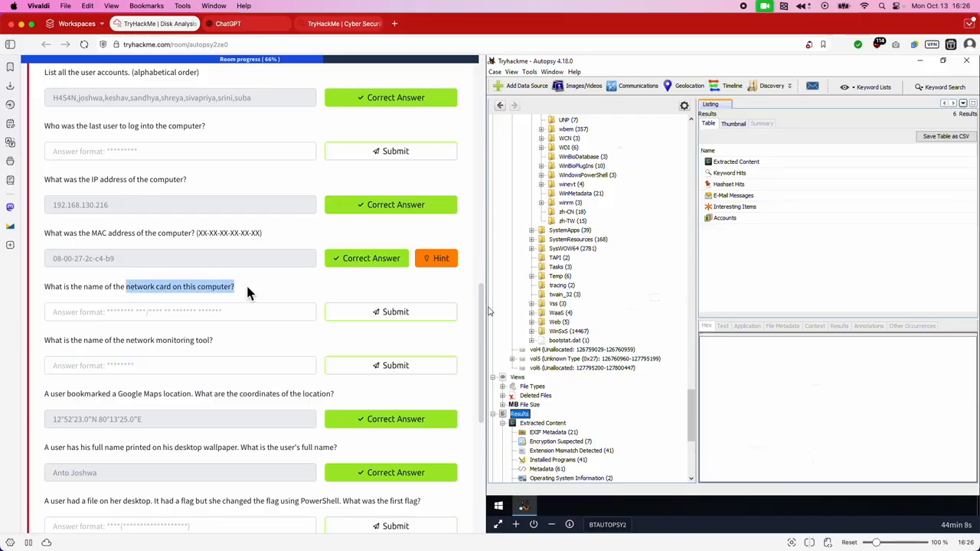
click(500, 511)
click(803, 406)
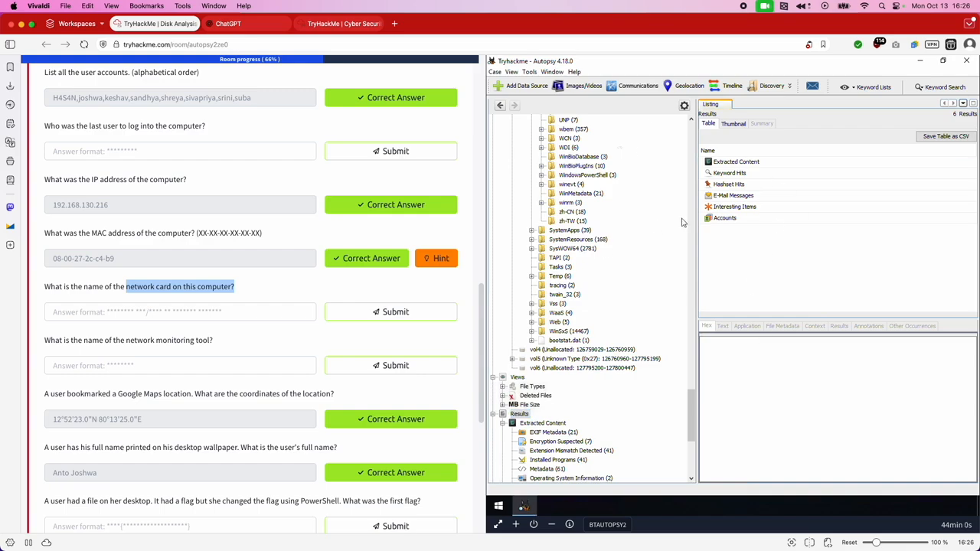
Step: View Operating System Information in Autopsy's Extracted Content and open its SOFTWARE source file in Windows/System32/config
scroll(689, 418, down, 3)
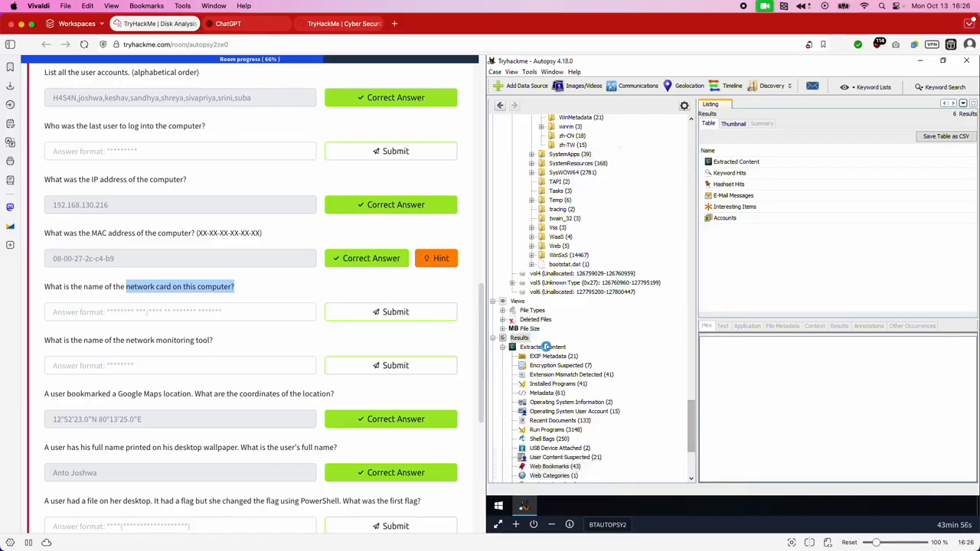
click(545, 348)
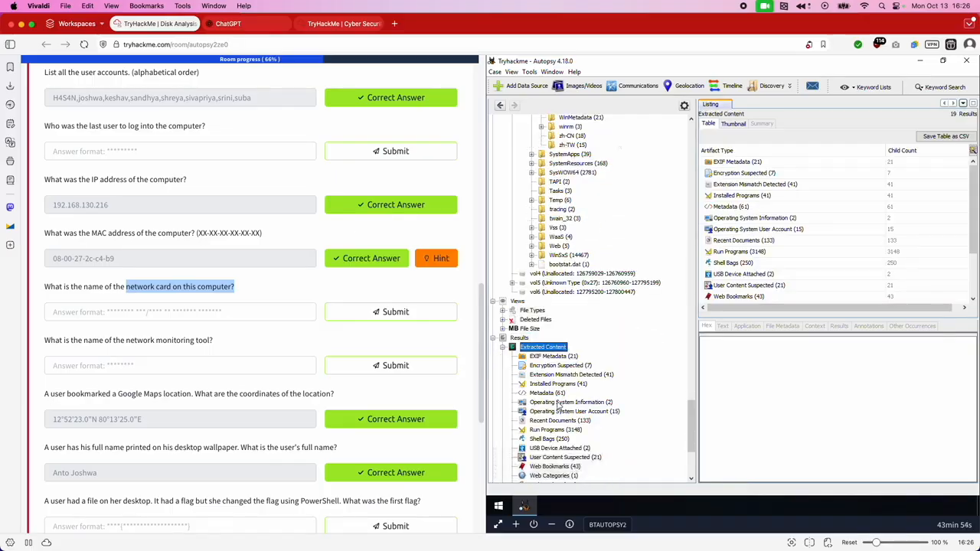
click(556, 403)
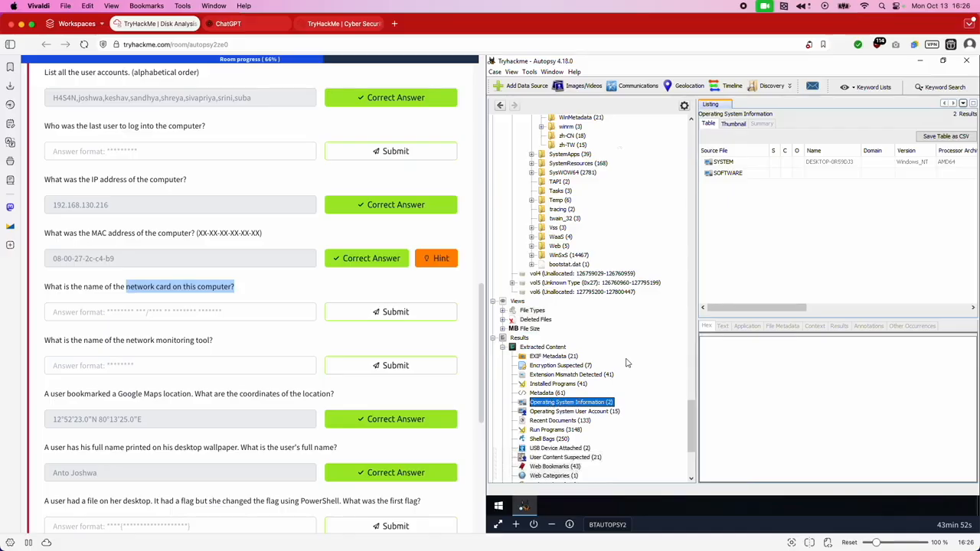
click(725, 163)
shift+click(728, 173)
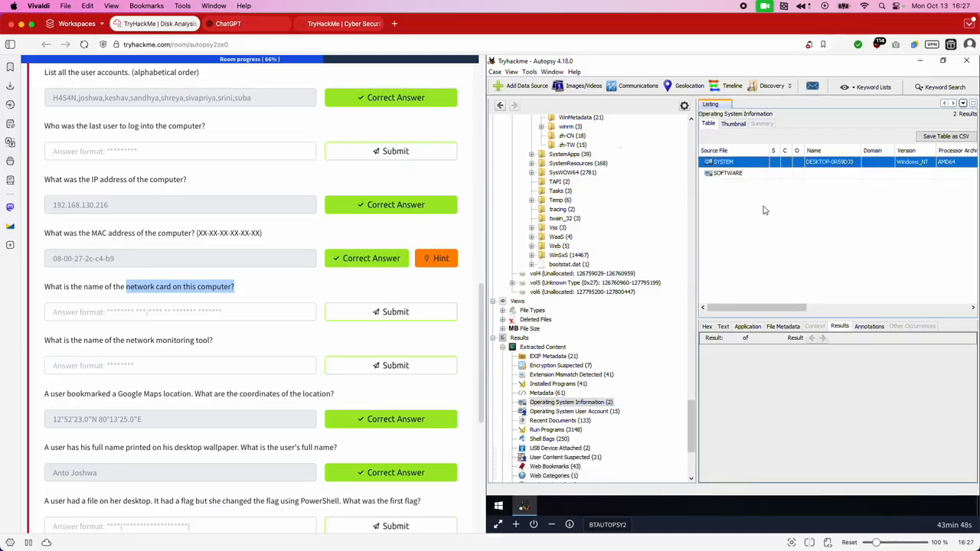
double_click(727, 173)
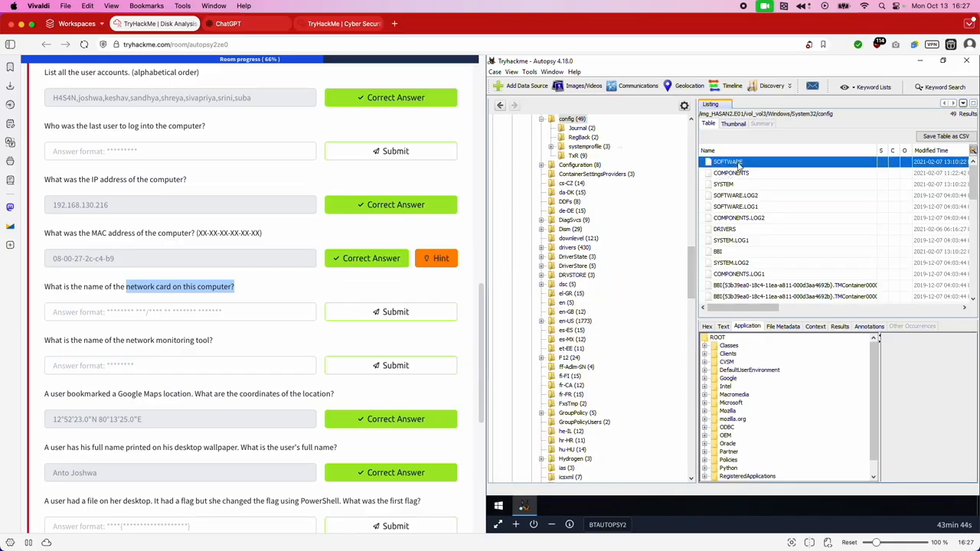
Step: Expand the SOFTWARE hive's registry tree through Microsoft and Windows NT down to the CurrentVersion subkeys
click(705, 403)
click(874, 477)
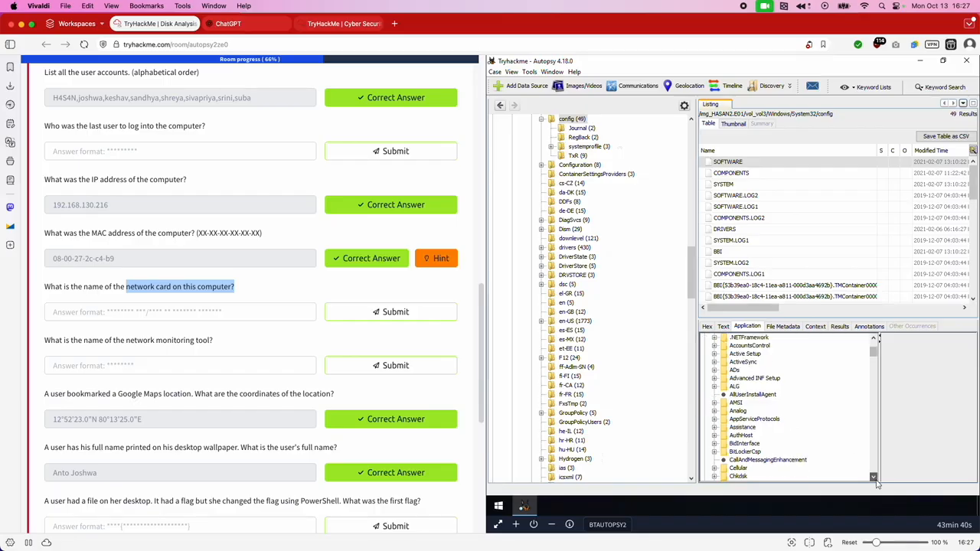
drag(877, 481, 877, 481)
scroll(874, 477, down, 6)
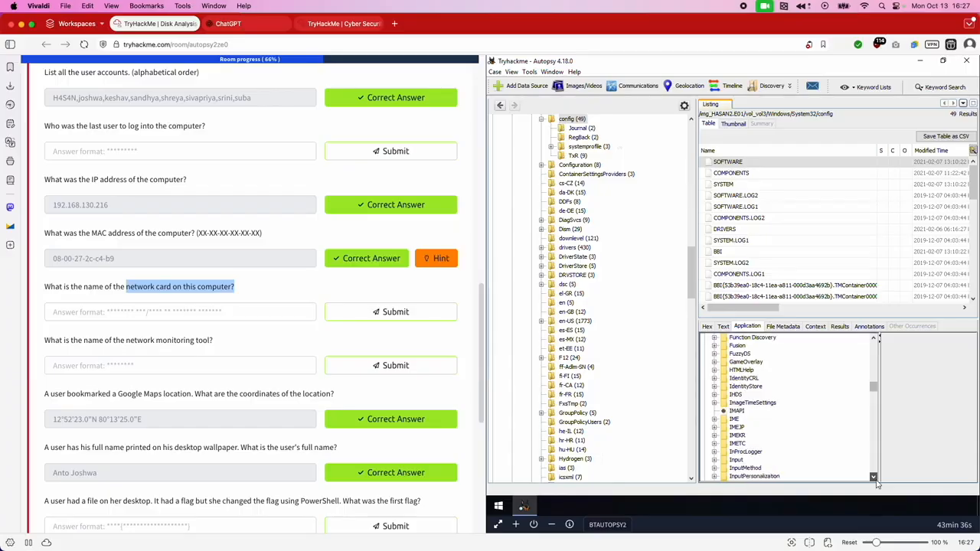
scroll(878, 481, down, 8)
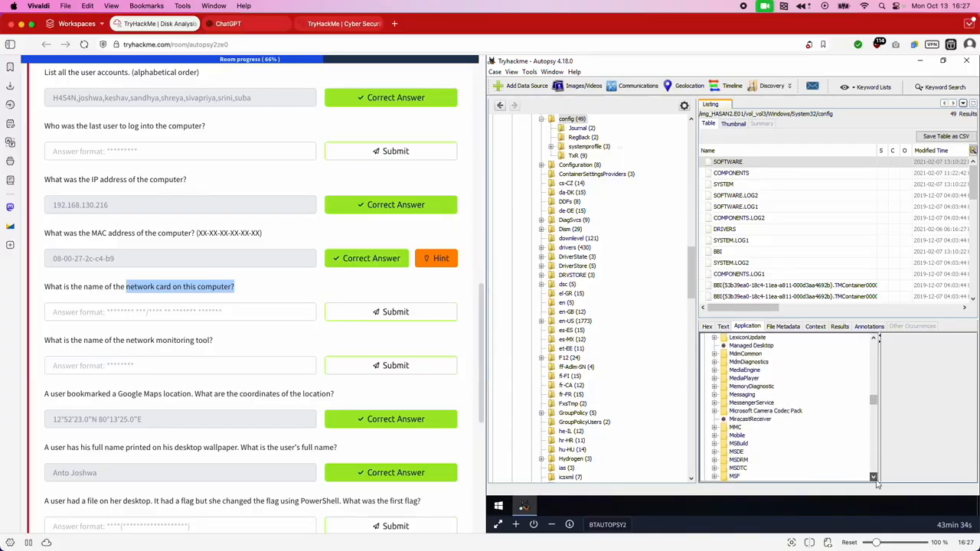
scroll(878, 472, down, 8)
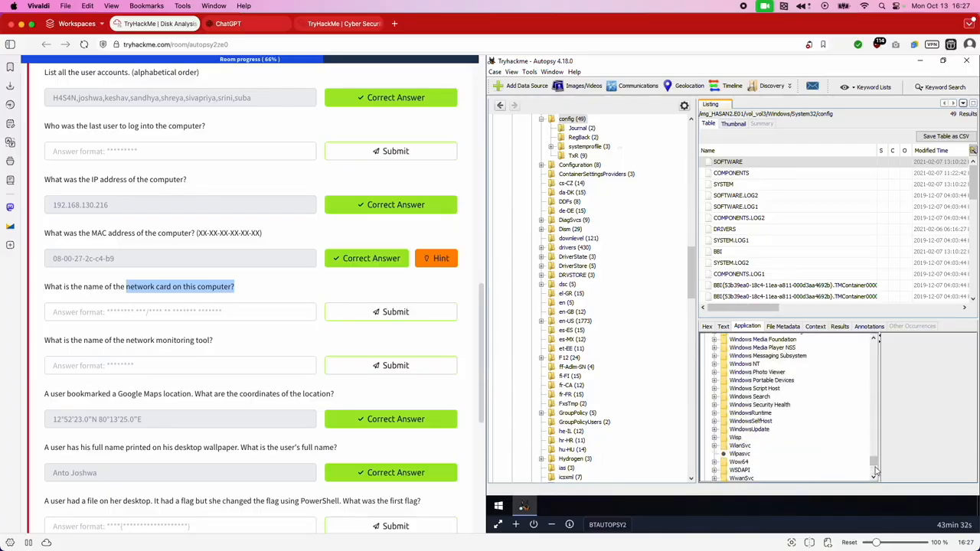
click(715, 364)
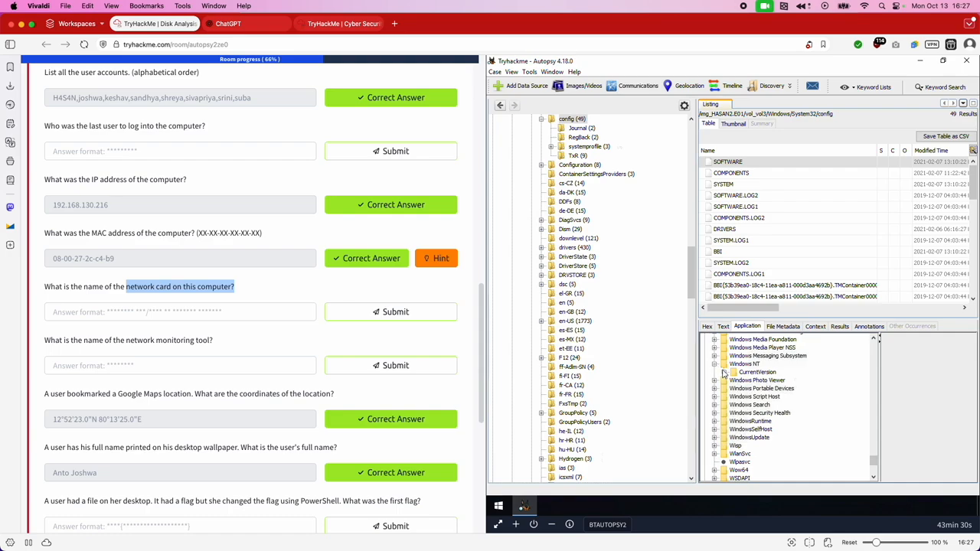
click(724, 372)
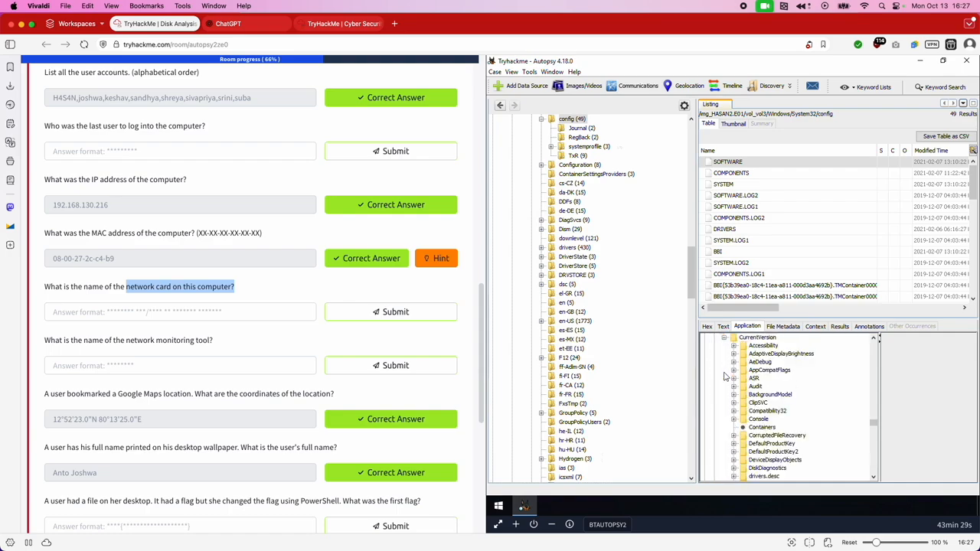
Step: Find the NetworkCards key, view the Description value of its subkey 2, and widen the value pane to read it fully
click(874, 477)
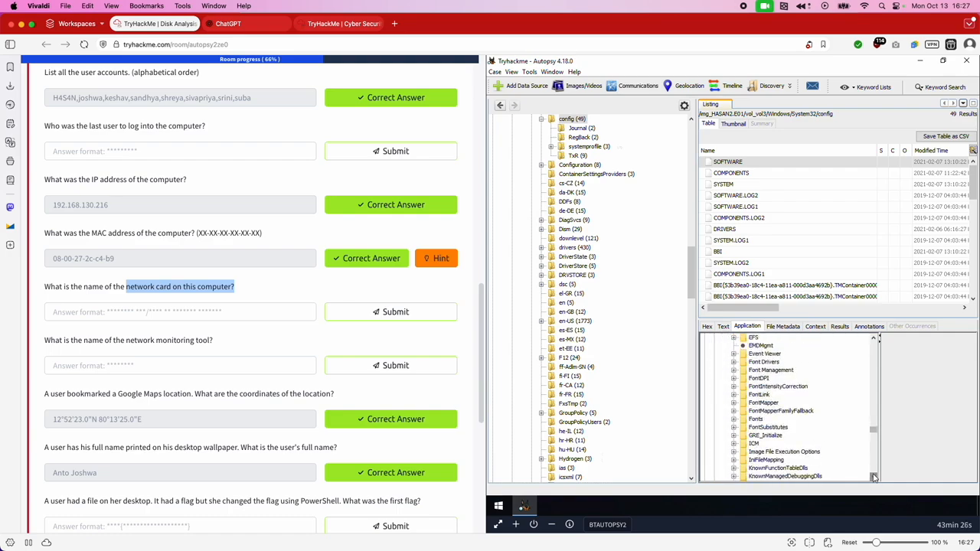
drag(874, 477, 874, 477)
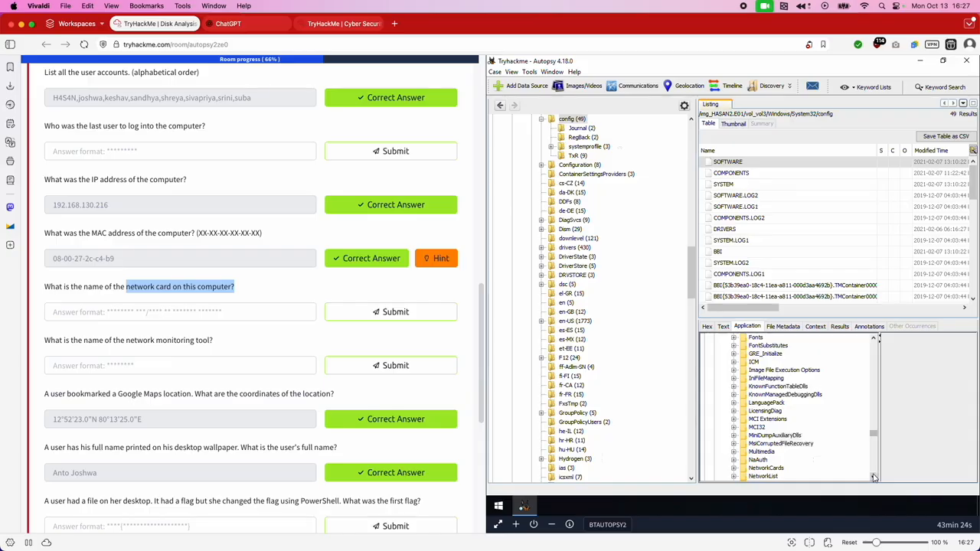
click(780, 468)
click(734, 468)
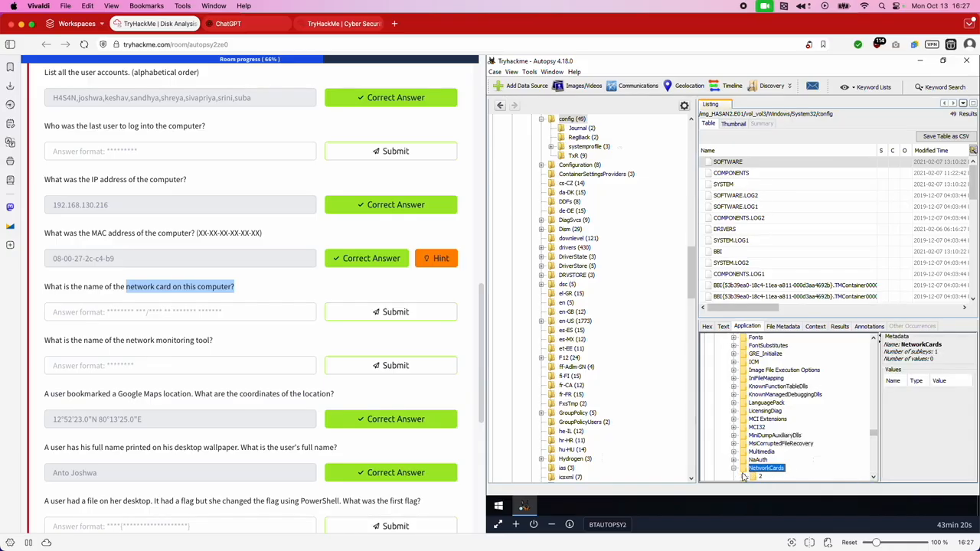
click(760, 476)
scroll(874, 471, down, 3)
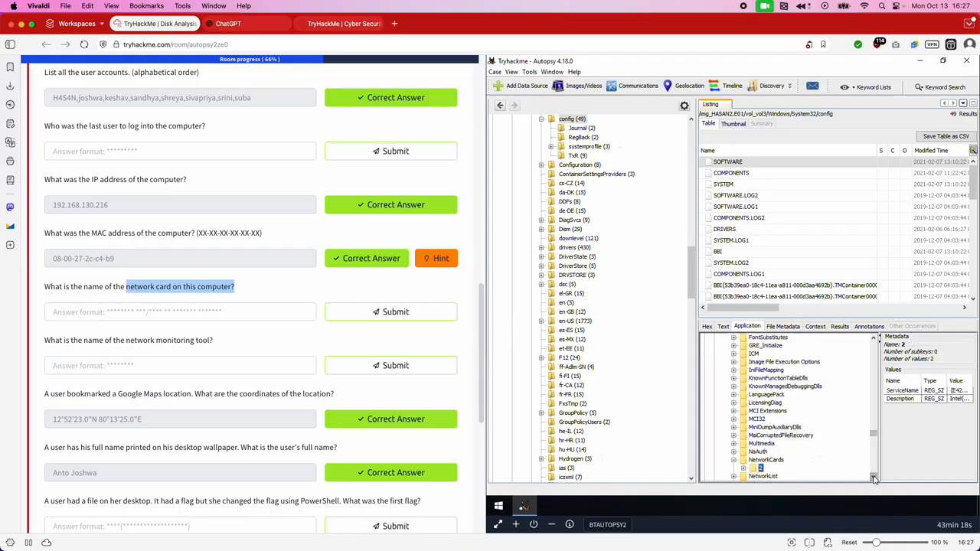
click(743, 452)
click(783, 468)
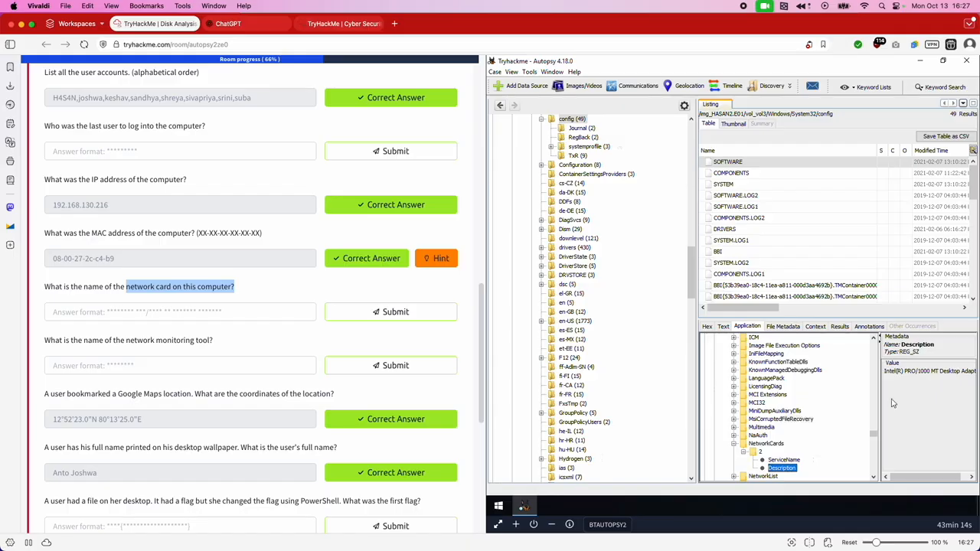
drag(880, 397, 840, 392)
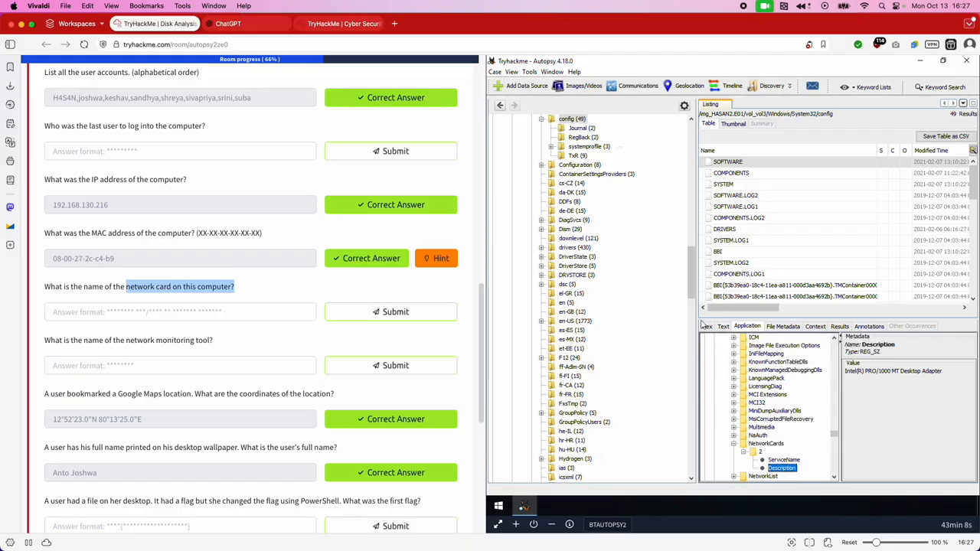
Step: Answer the network card question with "Intel(R) PRO/1000 MT Desktop Adapter" and submit it
click(267, 313)
text(Intel(R) PRO)
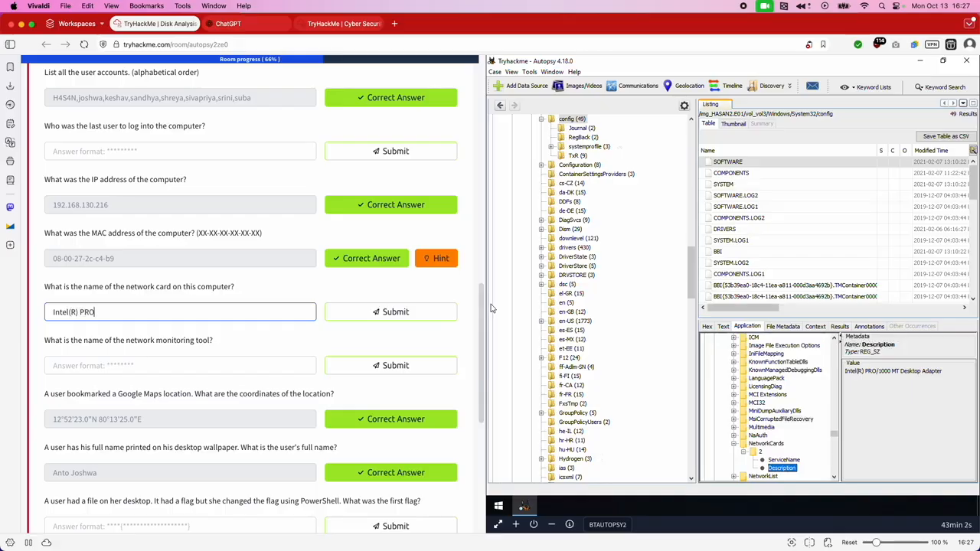
text(/1000 MT Desktop Adapter)
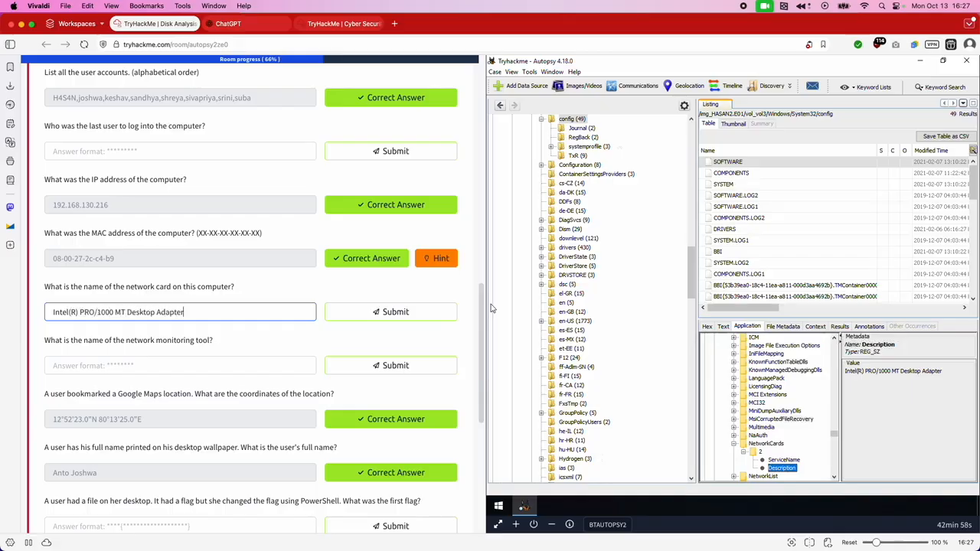
click(391, 312)
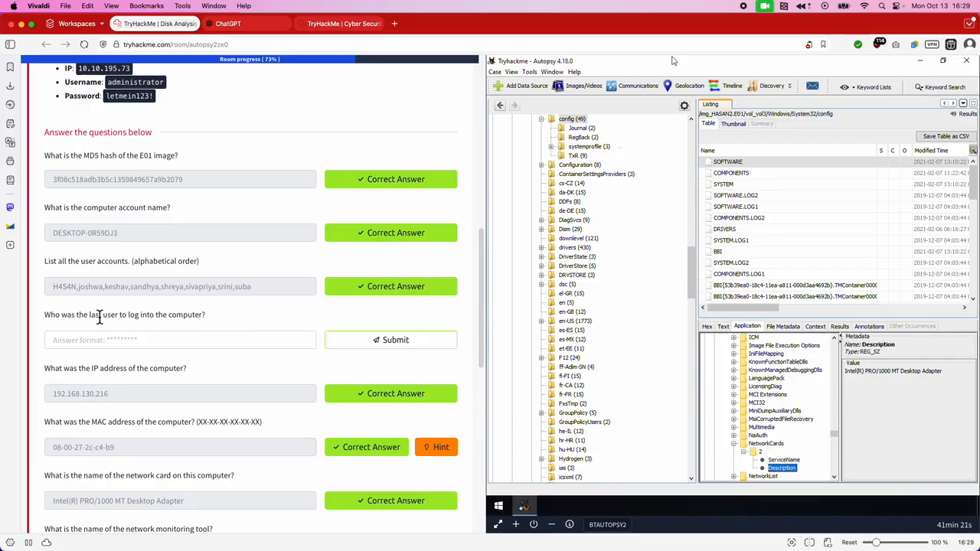
Step: Find the question on the last user to log in and view Operating System User Account in Autopsy's Extracted Content
drag(226, 322, 66, 319)
click(287, 324)
click(499, 107)
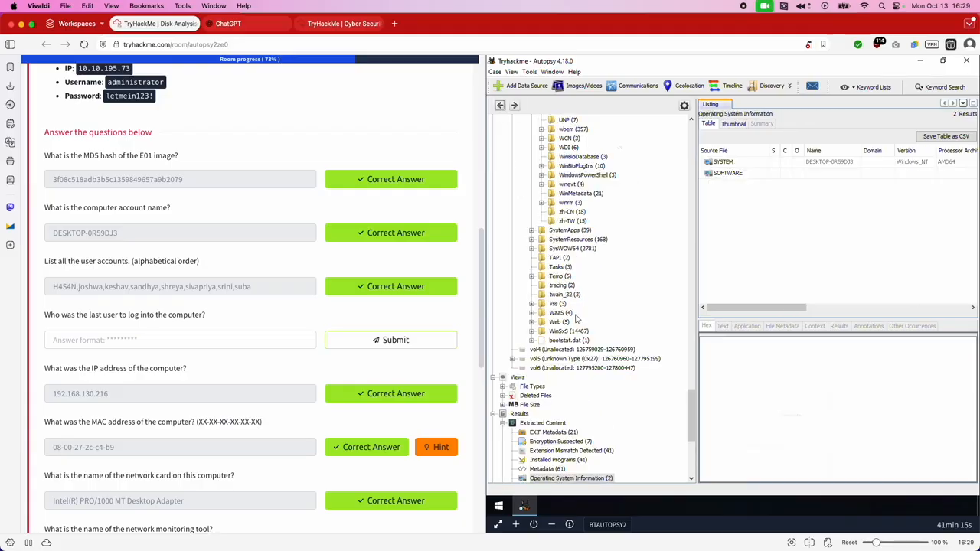
click(523, 414)
scroll(688, 413, down, 5)
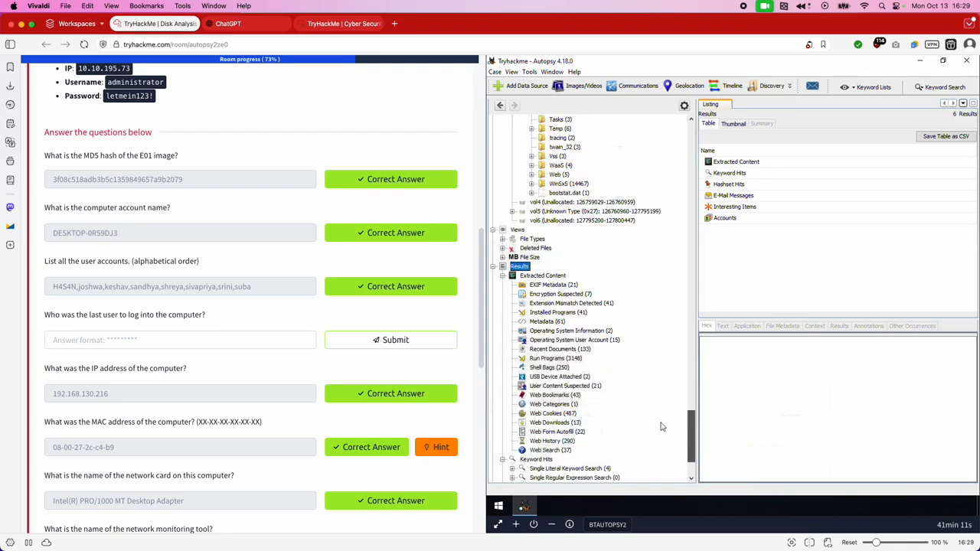
click(560, 341)
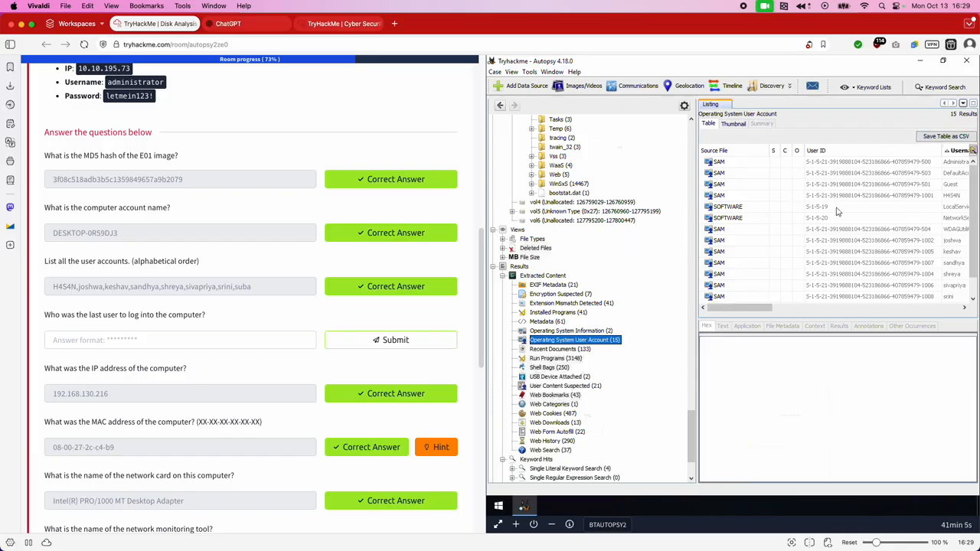
Step: Sort the user accounts by Date Accessed, newest first, and bring the Username column into view alongside it
drag(737, 310, 791, 310)
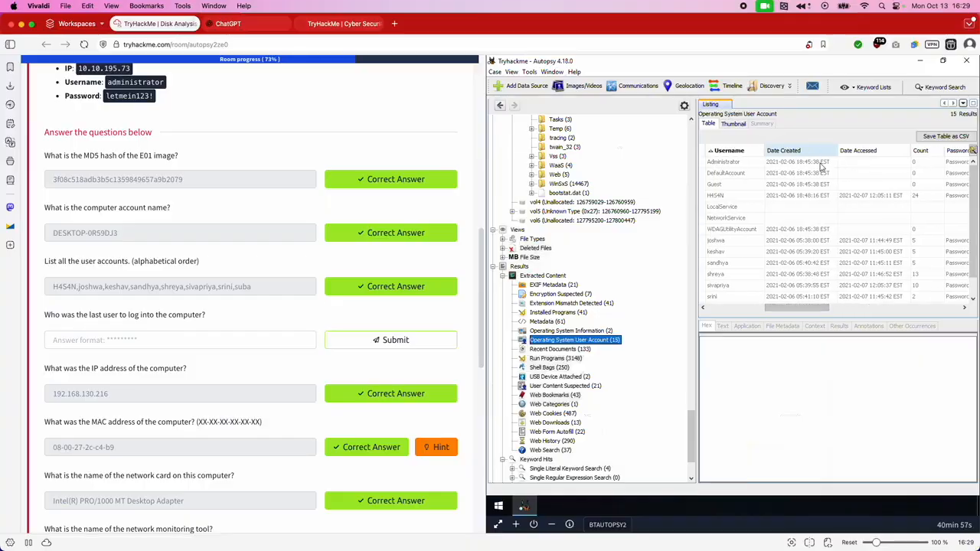
mouse_move(826, 310)
mouse_down()
mouse_move(971, 308)
mouse_move(807, 309)
mouse_up()
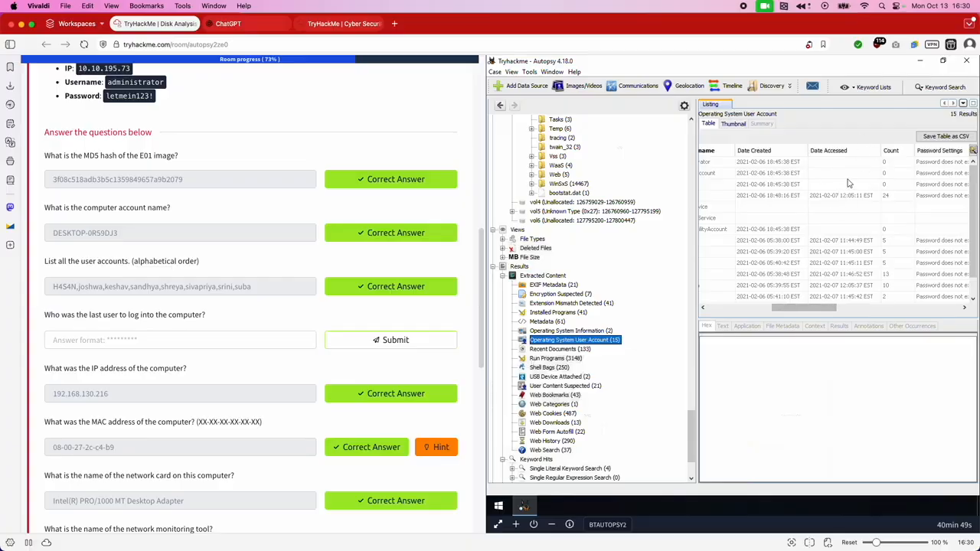
click(840, 151)
click(840, 151)
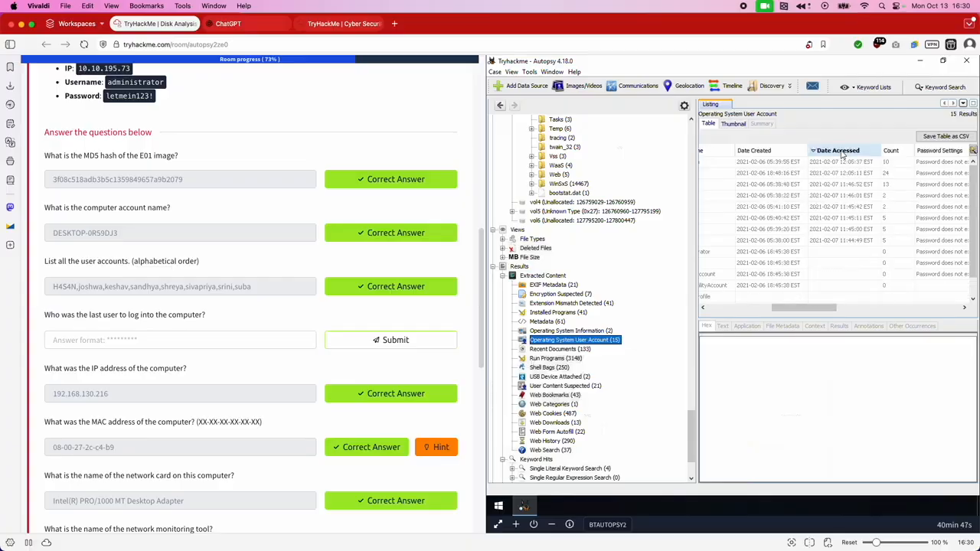
mouse_move(808, 310)
mouse_down()
mouse_move(781, 310)
mouse_move(799, 310)
mouse_up()
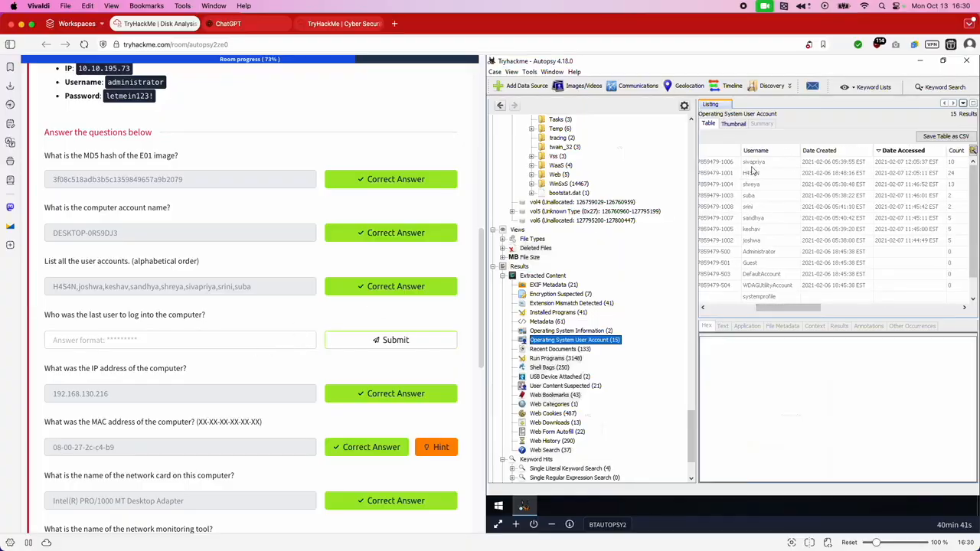
Step: Answer the last login question with the username of the most recently accessed account and submit it
click(187, 344)
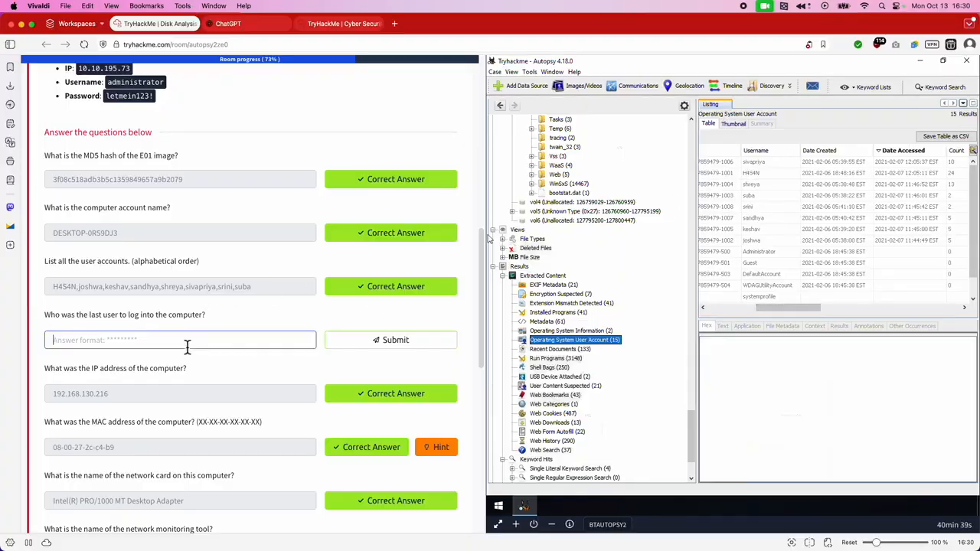
text(sivapriya)
click(396, 346)
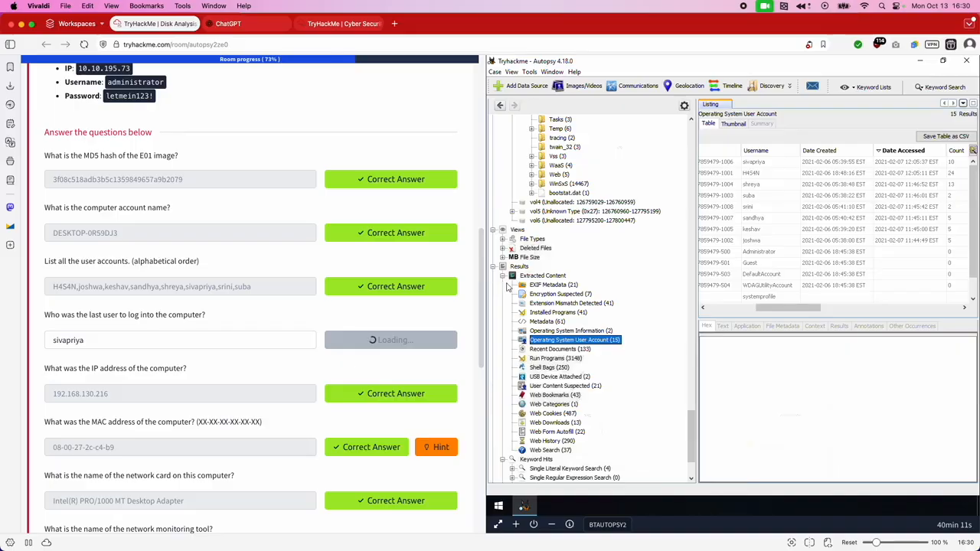
Step: Find the unanswered question on the name of the network monitoring tool and highlight it
scroll(283, 271, down, 4)
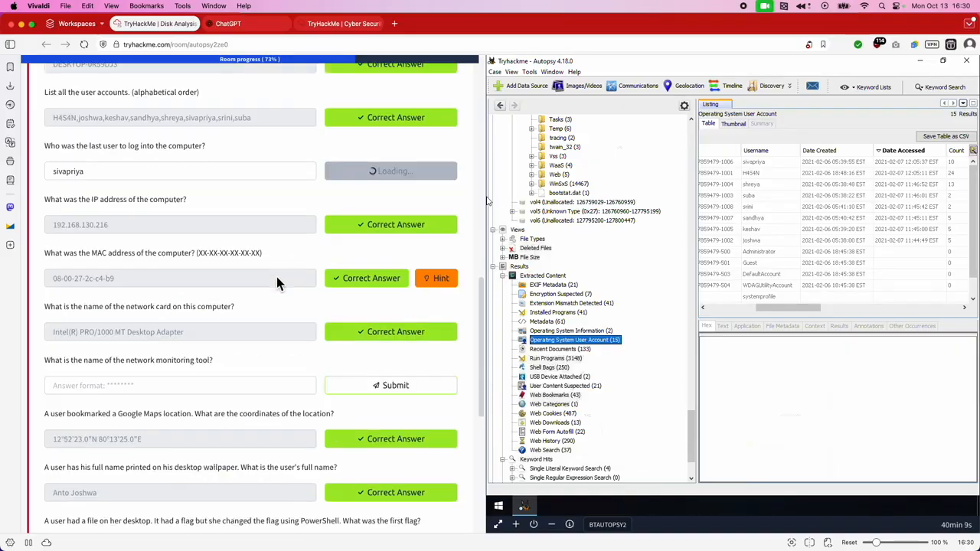
scroll(290, 264, up, 2)
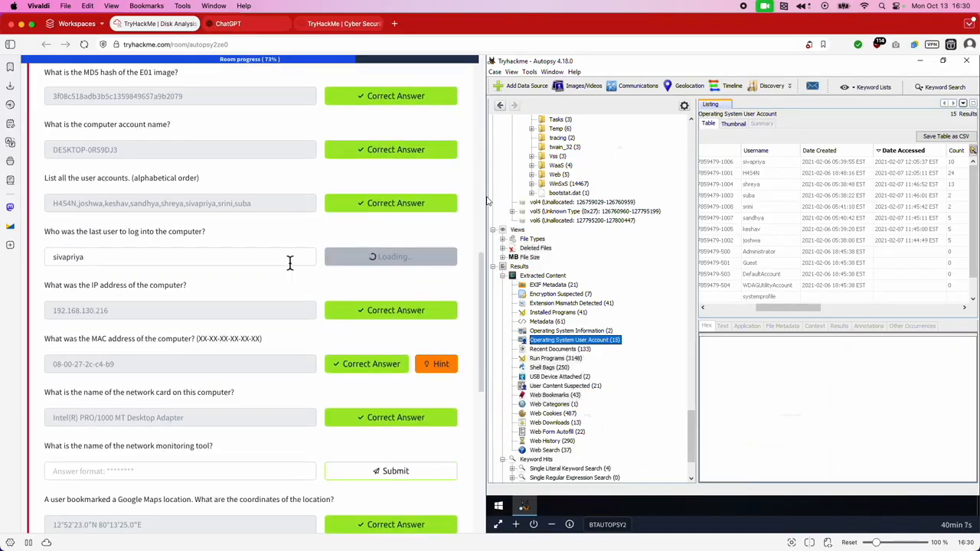
scroll(289, 260, down, 6)
scroll(289, 261, down, 4)
scroll(289, 253, up, 9)
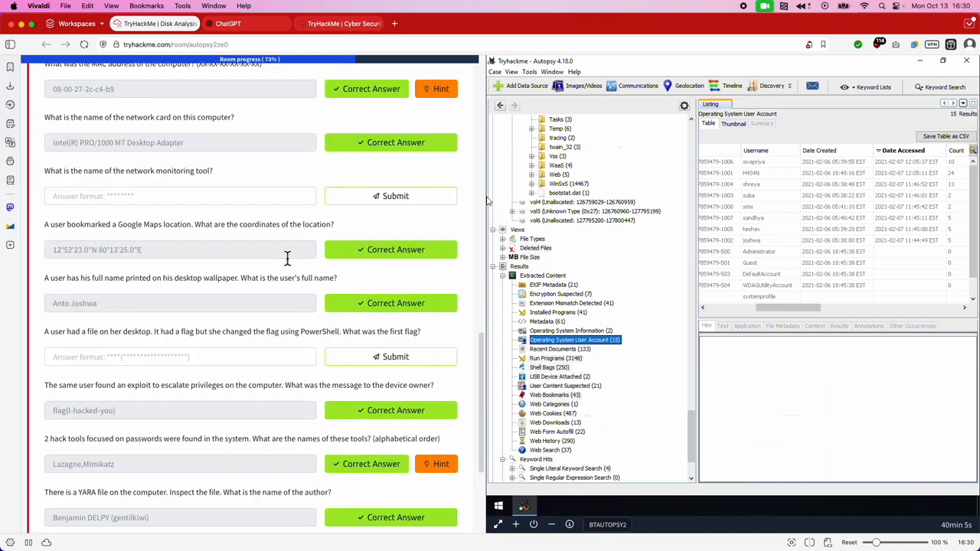
scroll(296, 222, up, 1)
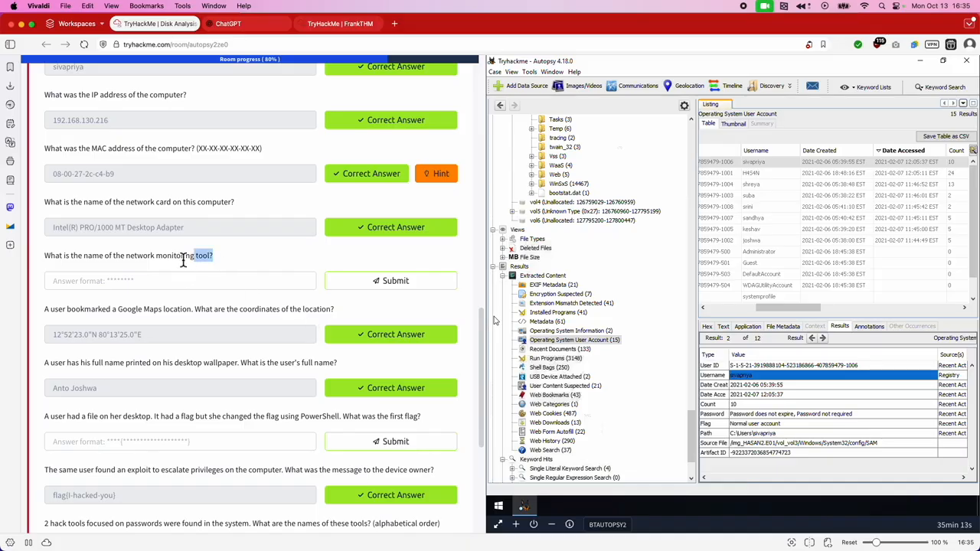
drag(214, 256, 54, 256)
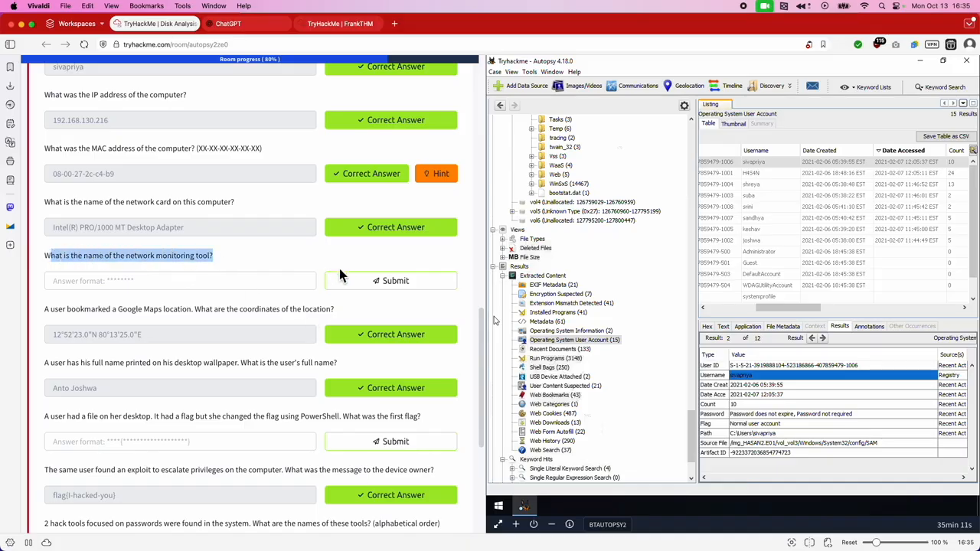
Step: Look through Installed Programs in Autopsy's Extracted Content for a network monitoring tool and select Look@LAN 2.50 Build 35
click(558, 312)
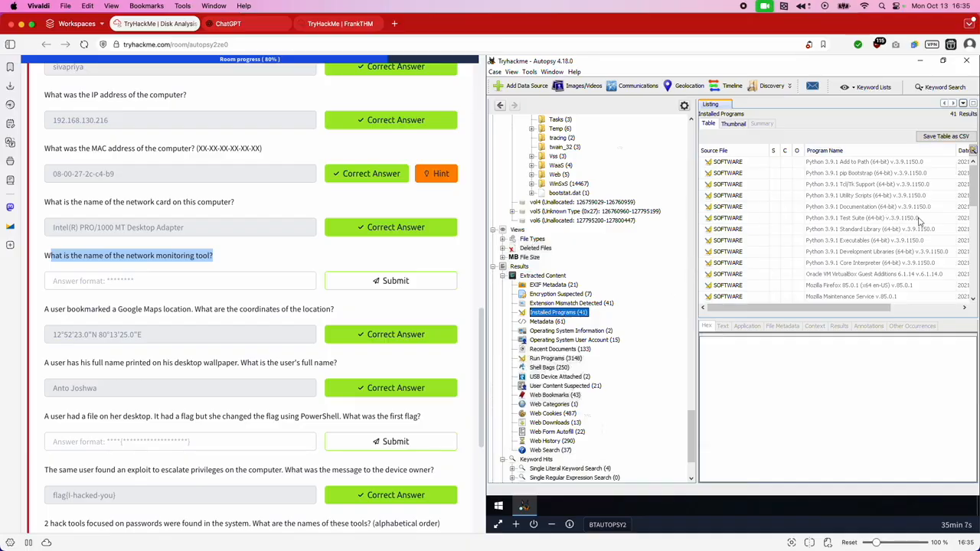
drag(973, 184, 973, 258)
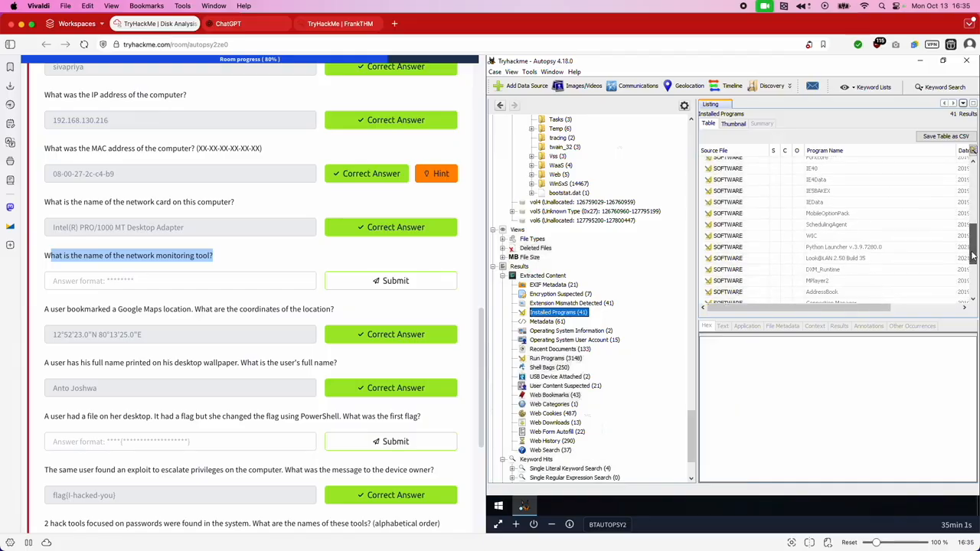
click(808, 261)
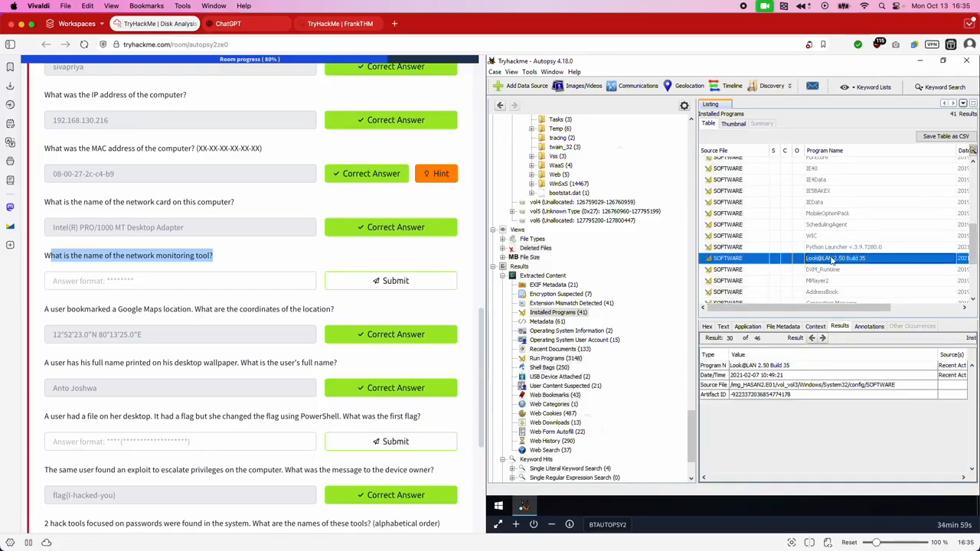
Step: Answer the network monitoring tool question with "Look@LAN" and submit it
click(155, 282)
text(Look@LAN)
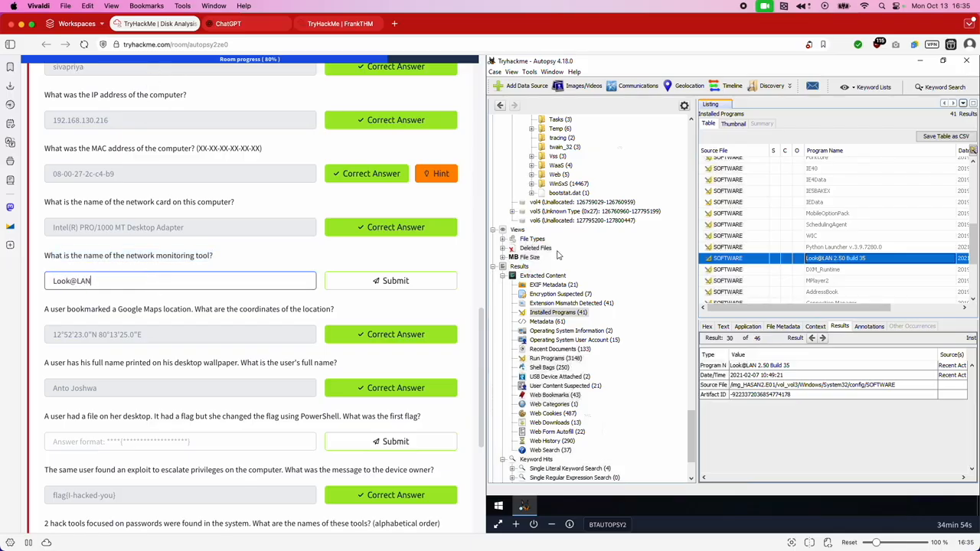
click(384, 284)
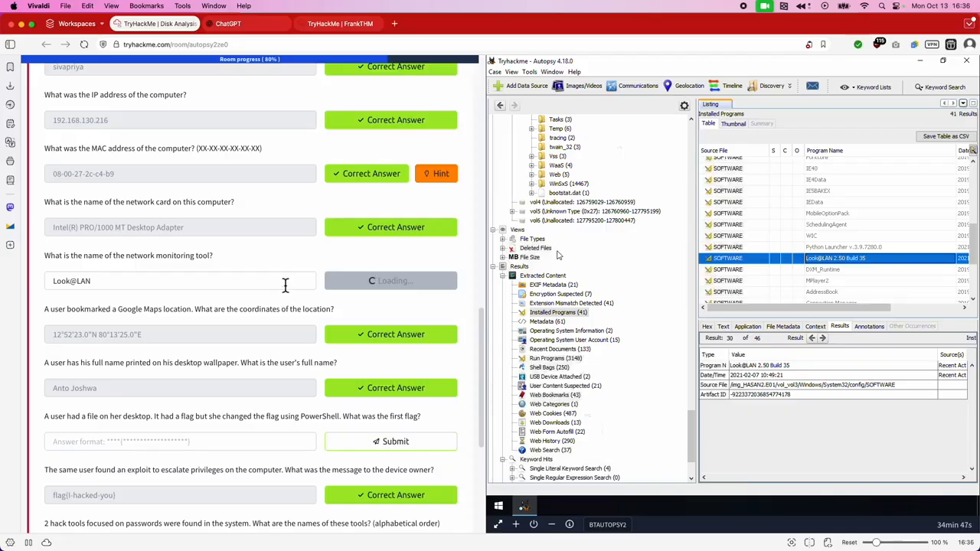
scroll(273, 273, down, 2)
scroll(273, 269, up, 4)
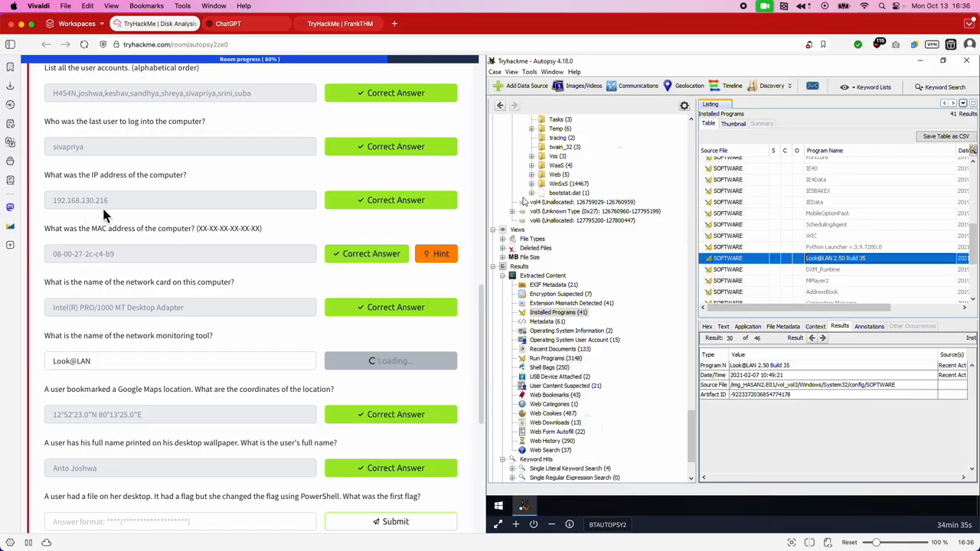
Step: Maximize the Autopsy window and list the Recent Documents under Extracted Content
scroll(138, 252, down, 2)
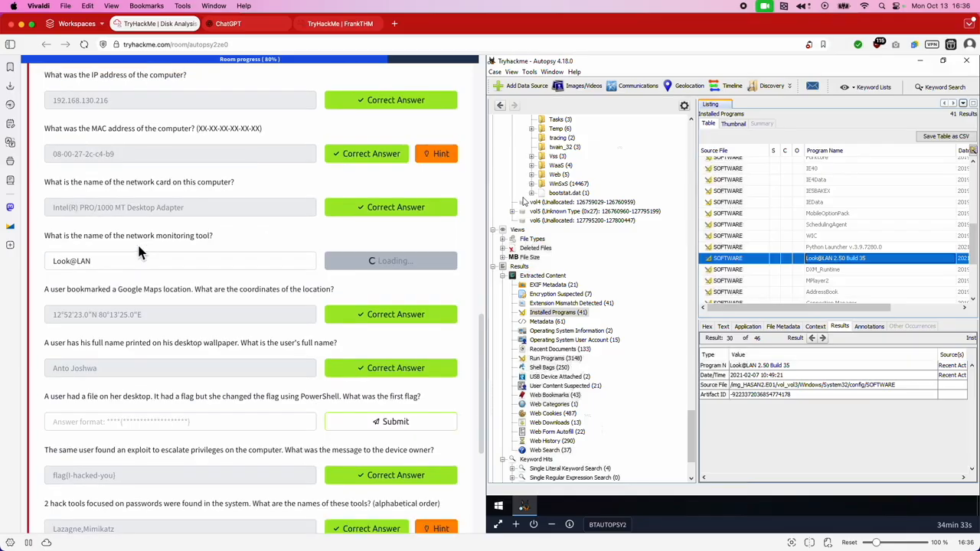
scroll(138, 252, down, 4)
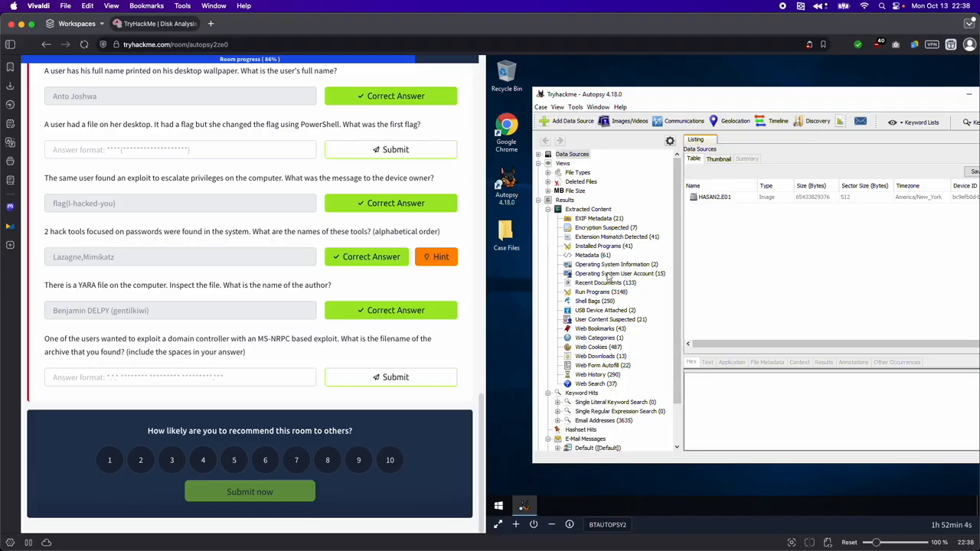
drag(591, 99, 556, 97)
click(958, 92)
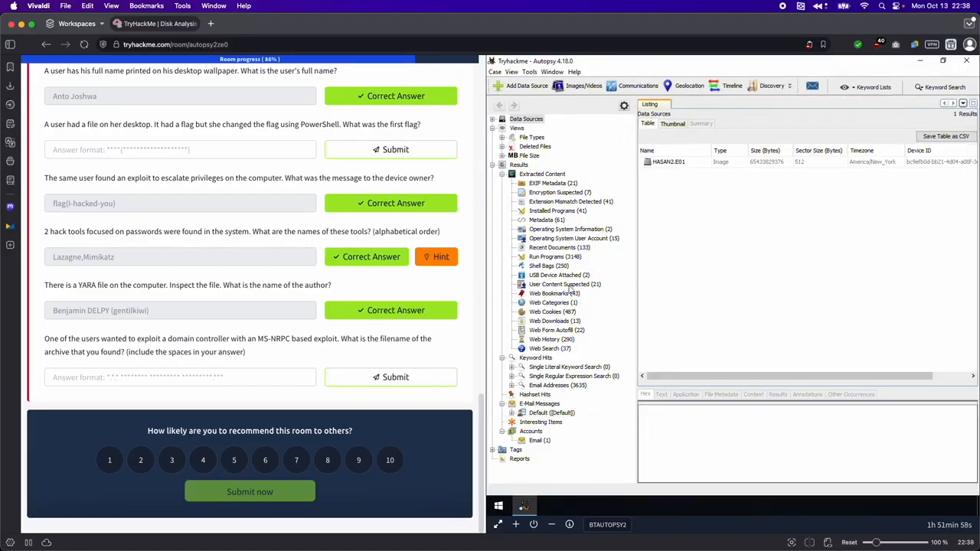
click(538, 252)
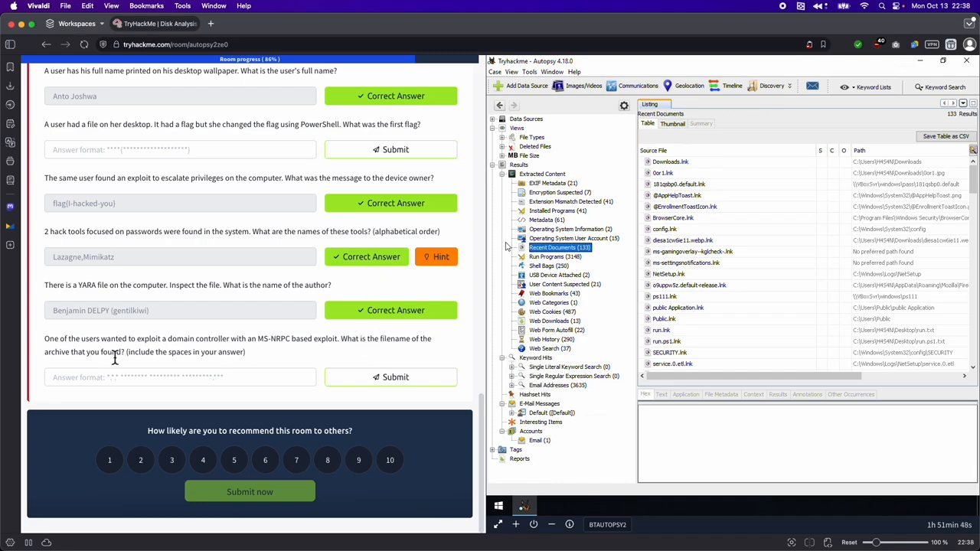
Step: Highlight the unanswered question about the archive filename for the MS-NRPC based domain controller exploit
drag(127, 355, 341, 339)
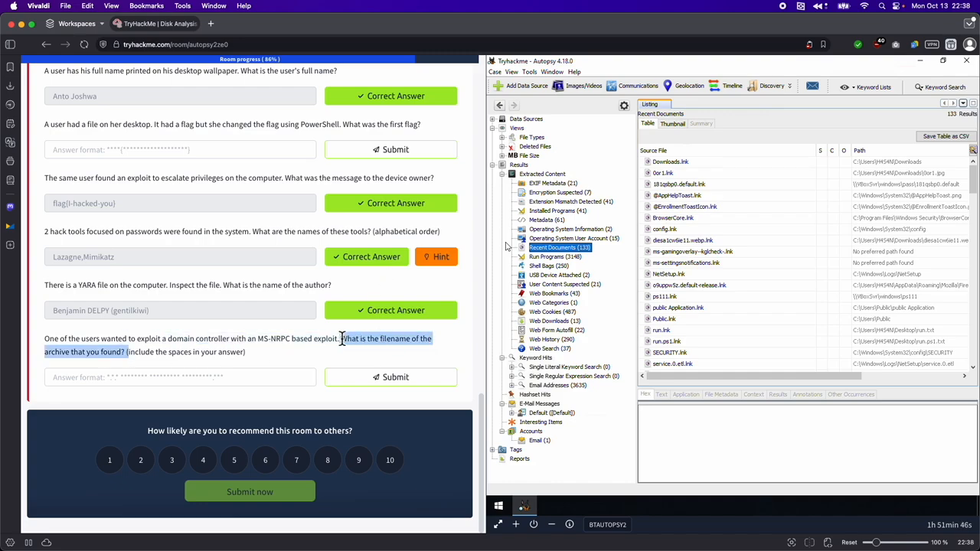
click(67, 352)
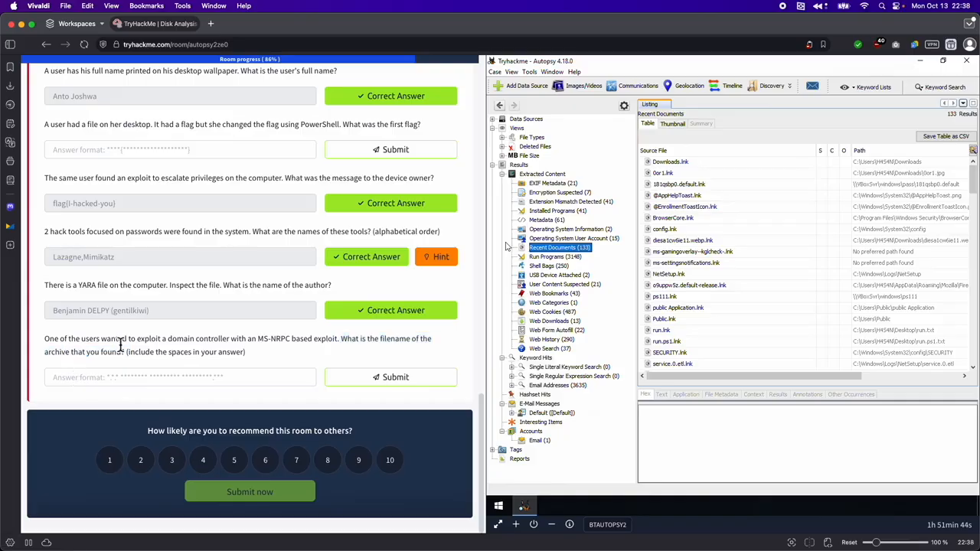
drag(45, 339, 357, 341)
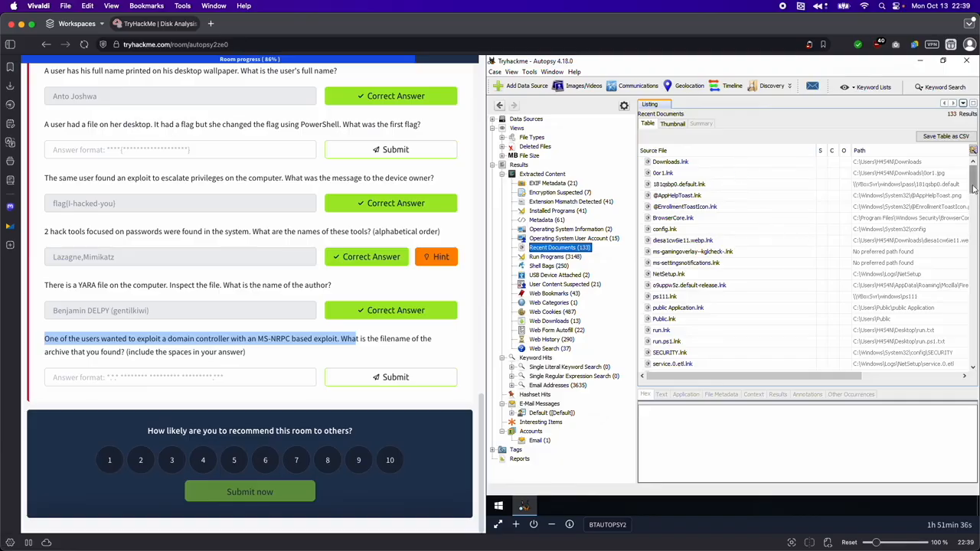
Step: Look through Recent Documents for the domain controller exploit archive and select "2.2.0 20200918 Zerologon encrypted.lnk"
drag(973, 192, 971, 188)
drag(762, 377, 877, 374)
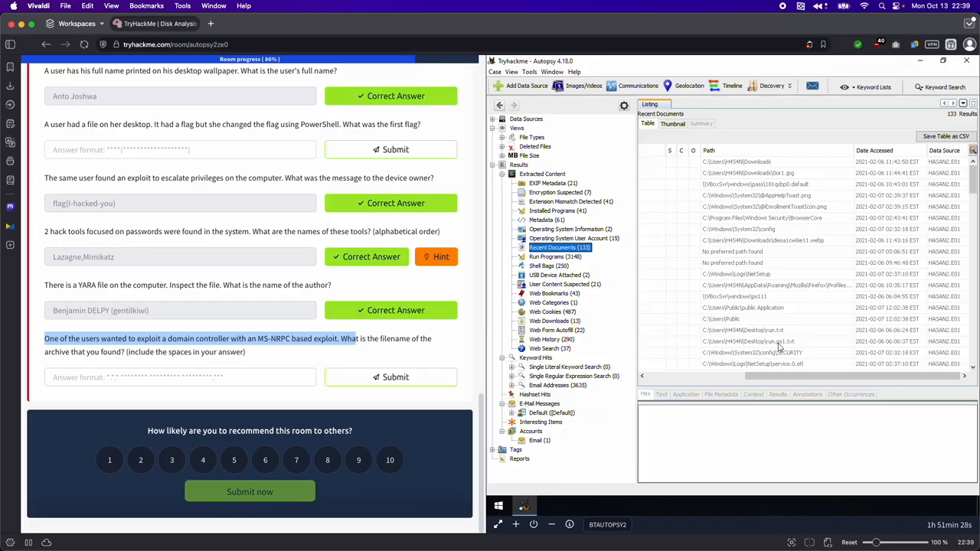
drag(782, 375, 683, 376)
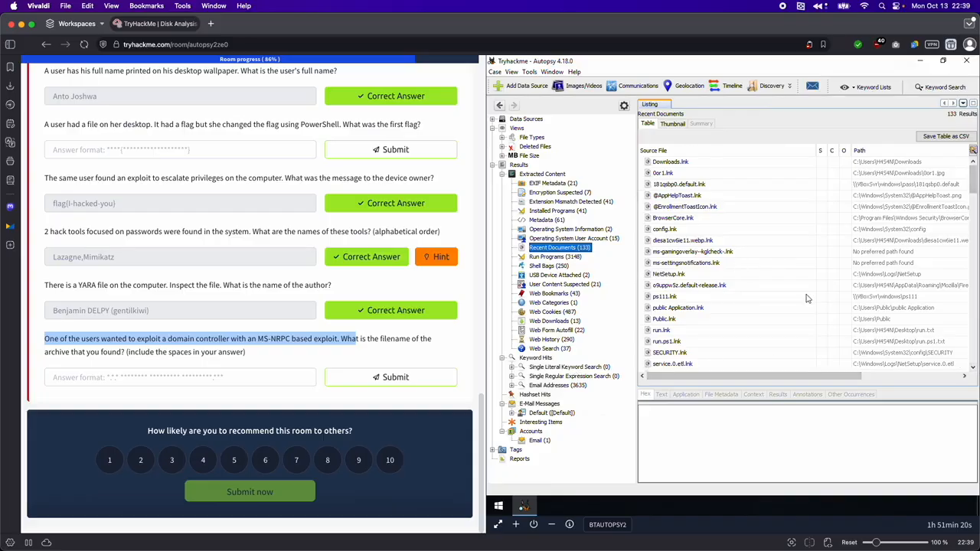
click(973, 368)
click(973, 368)
click(973, 369)
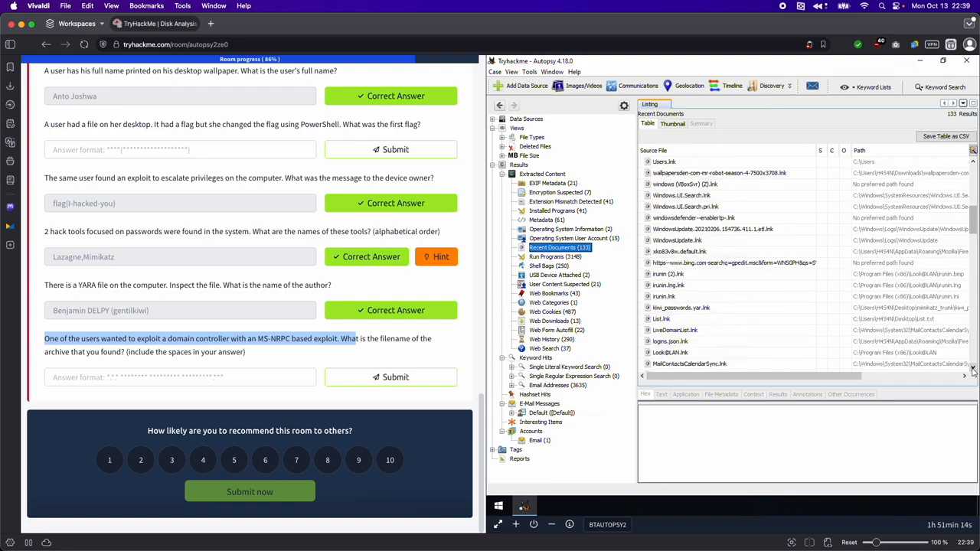
click(974, 369)
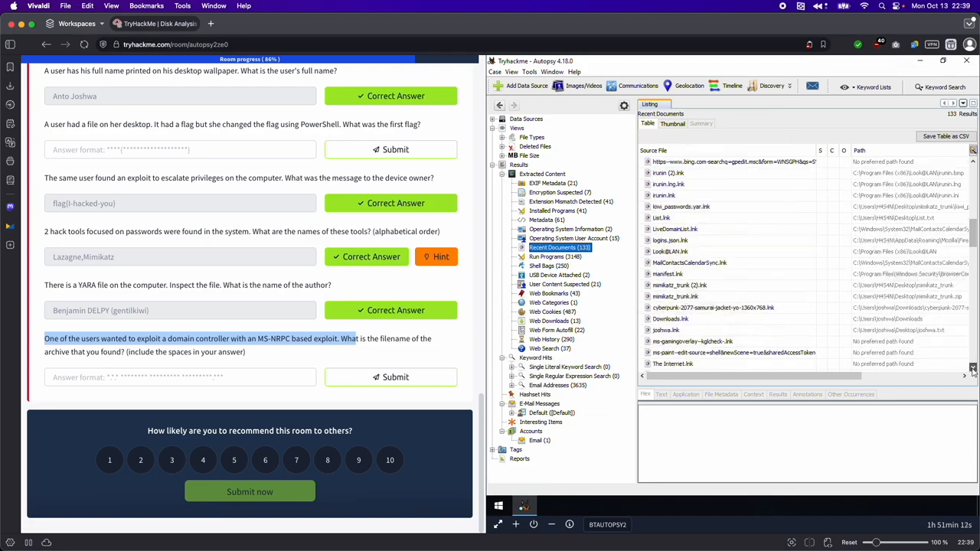
click(973, 369)
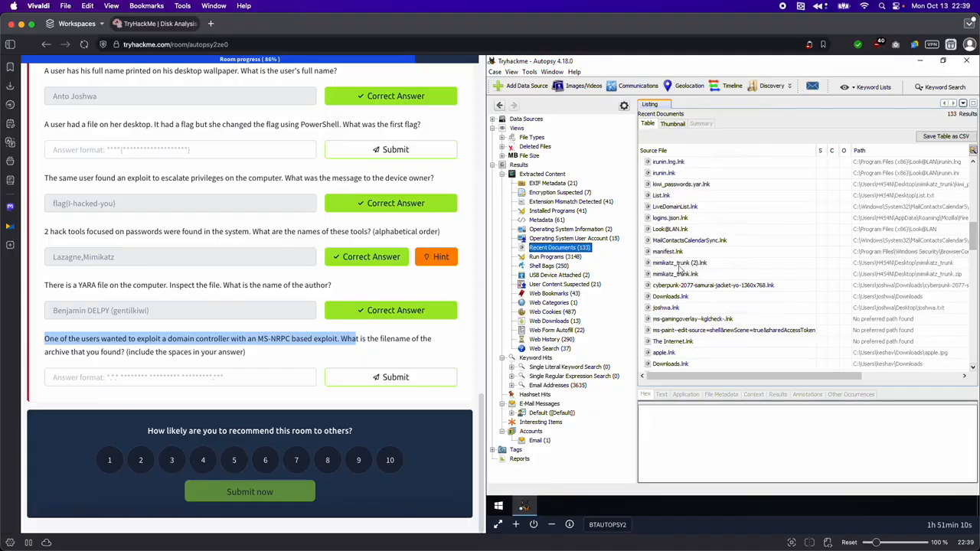
drag(974, 369, 973, 369)
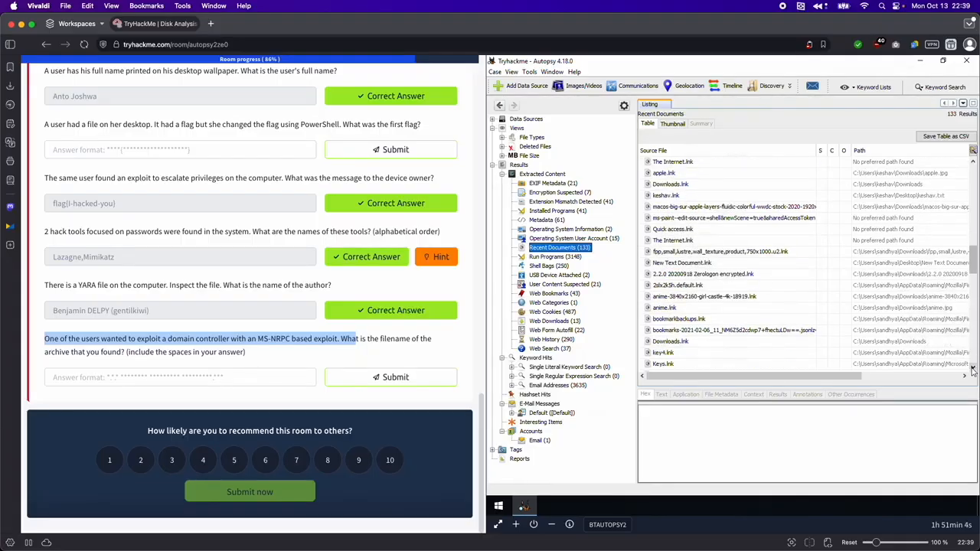
drag(656, 274, 723, 298)
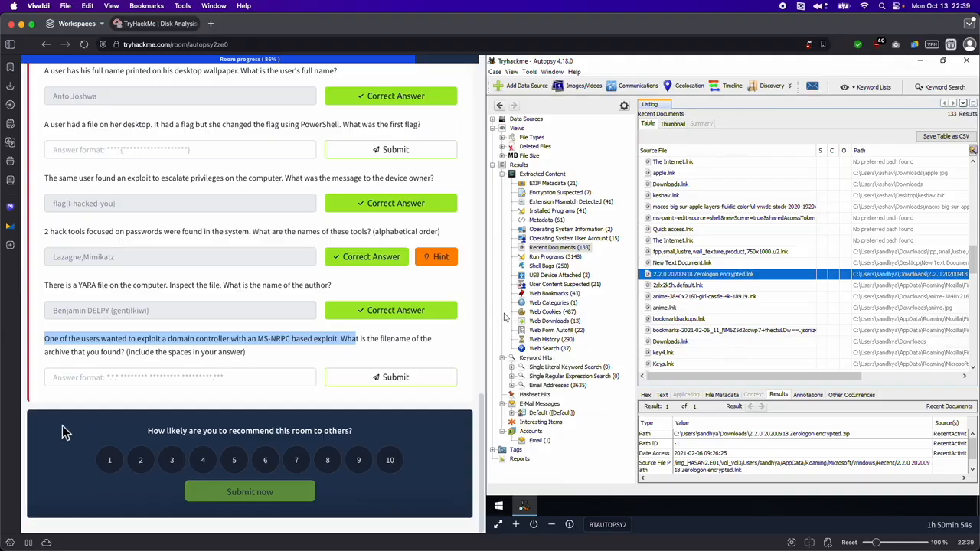
Step: Answer the exploit archive question with "2.2.0 20200918 Zerologon encrypted.zip" and submit it
click(111, 379)
text(2.2.0 20200918 Zerologon)
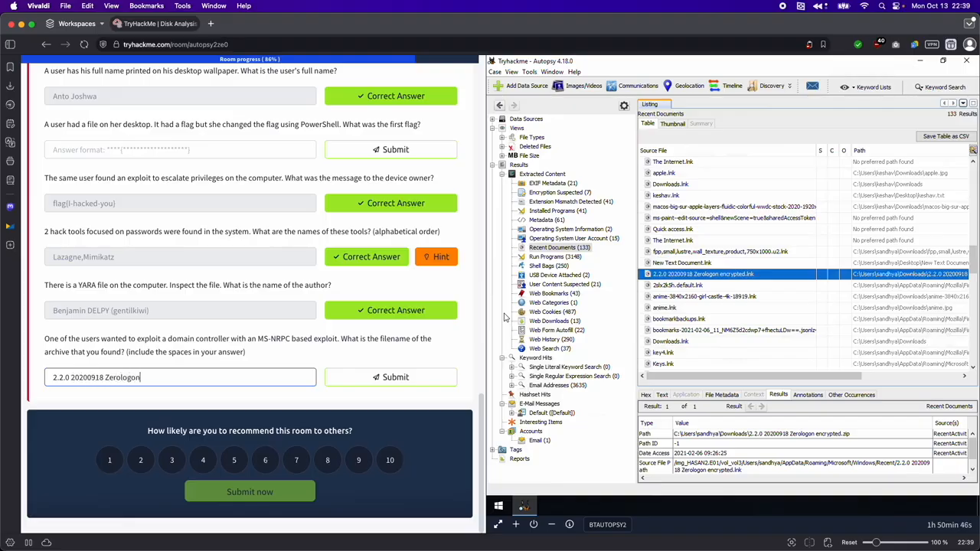
text(ypted.zip)
drag(99, 352, 55, 352)
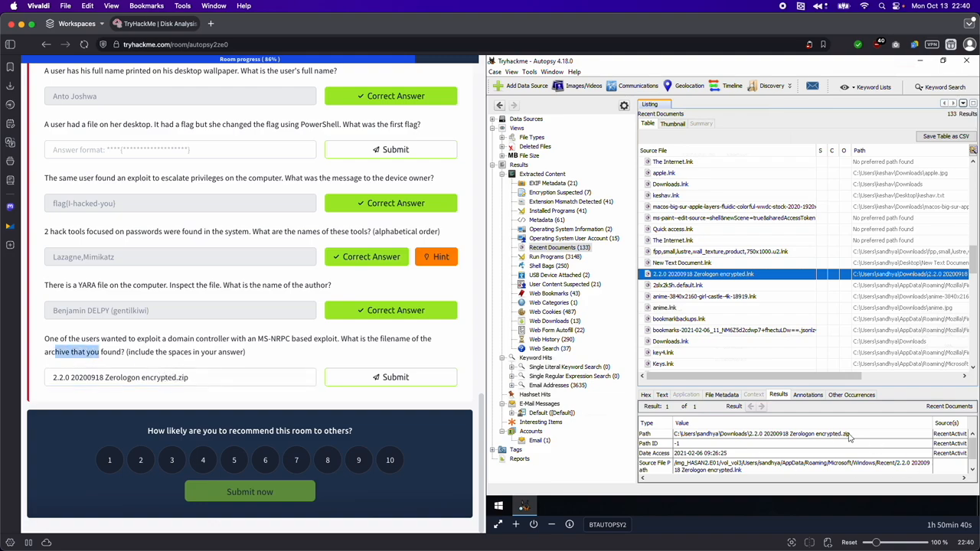
click(376, 375)
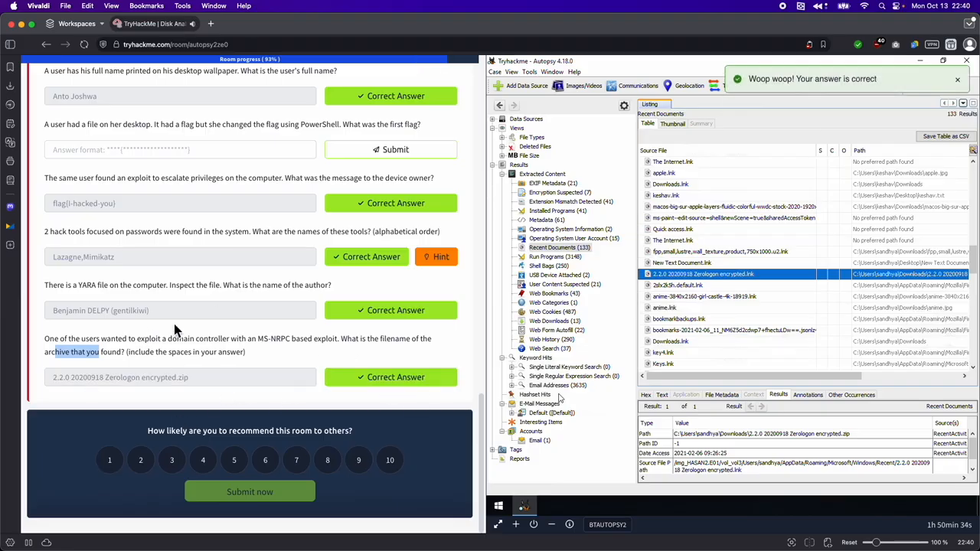
Step: Find the unanswered question about the first flag changed using PowerShell and highlight its key phrases
scroll(240, 358, up, 1)
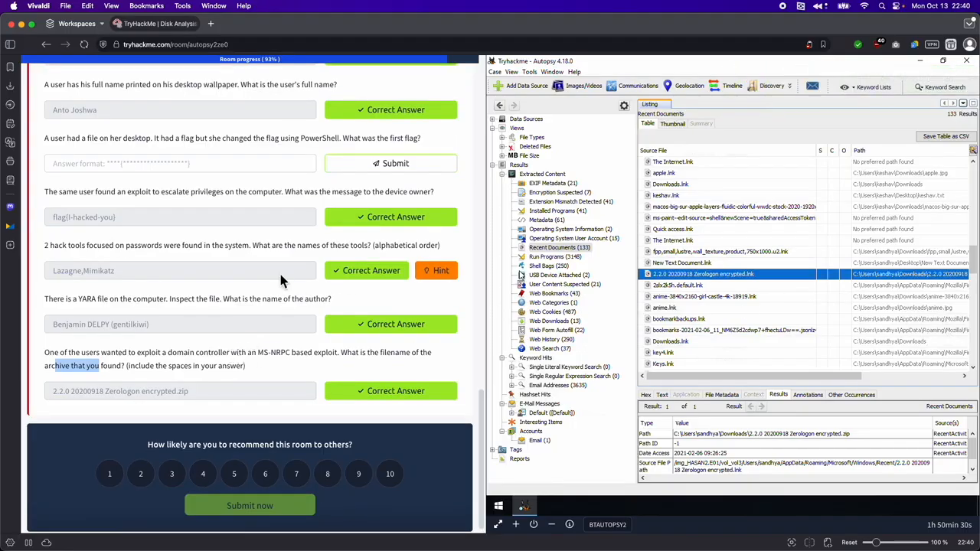
scroll(277, 282, up, 4)
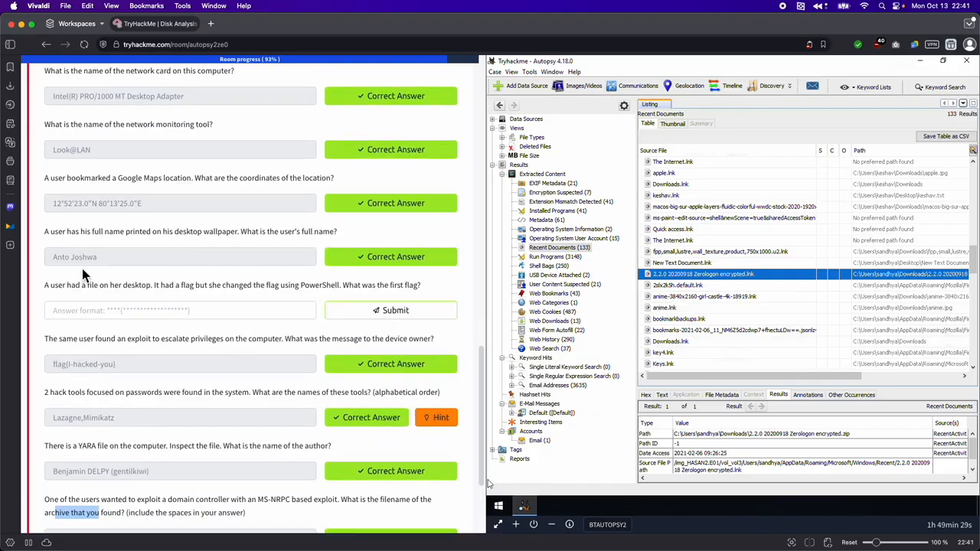
drag(51, 288, 152, 288)
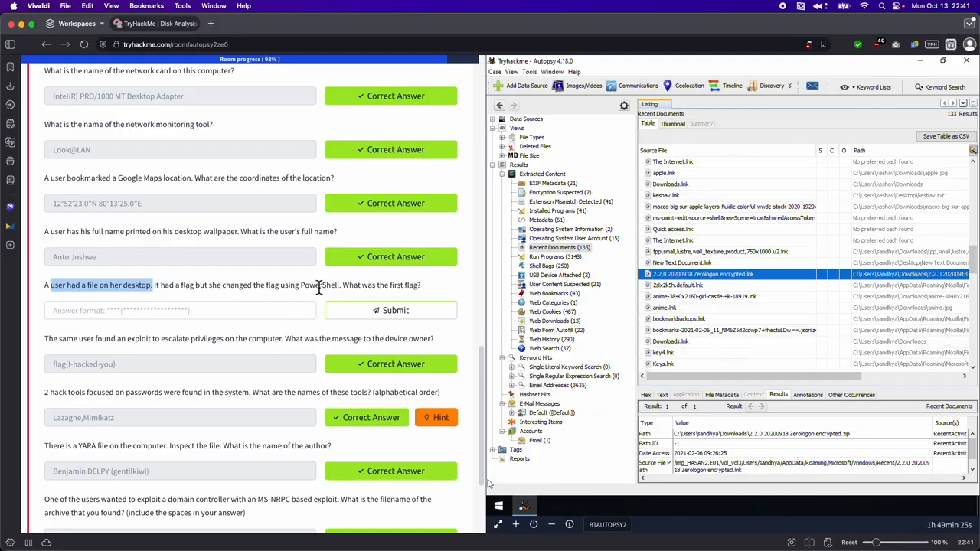
drag(339, 286, 296, 286)
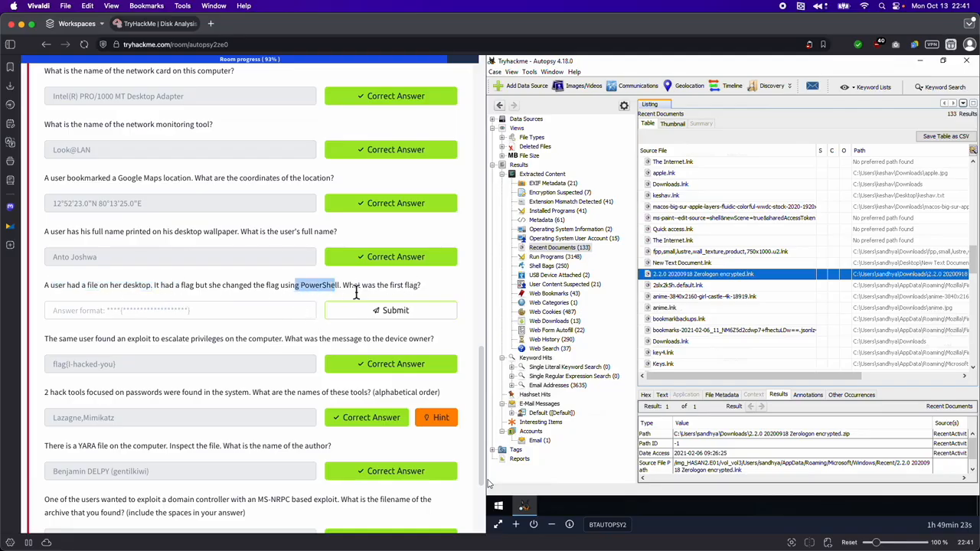
drag(377, 286, 438, 294)
click(438, 291)
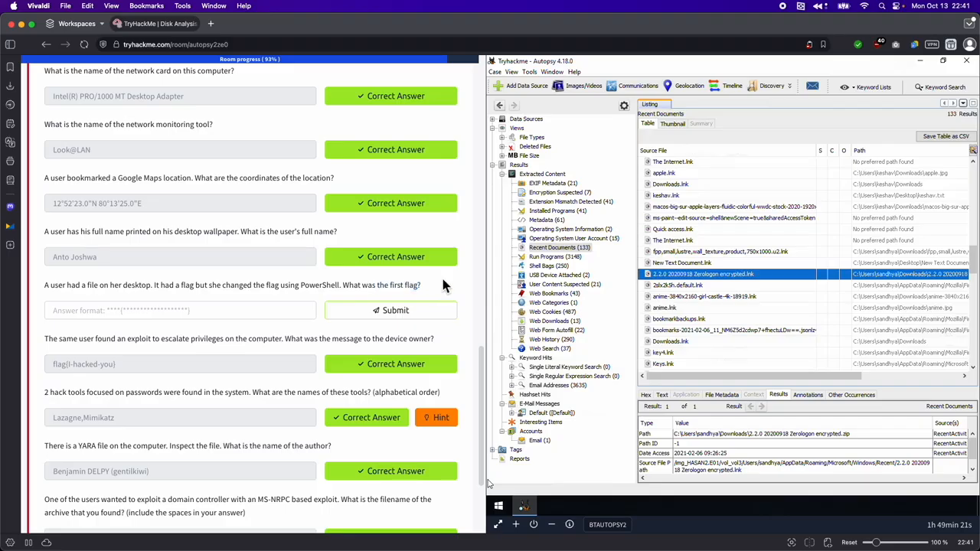
Step: Browse vol3 of HASAN2.E01 to the Users folder and list the H4S4N account's Desktop folder
click(493, 121)
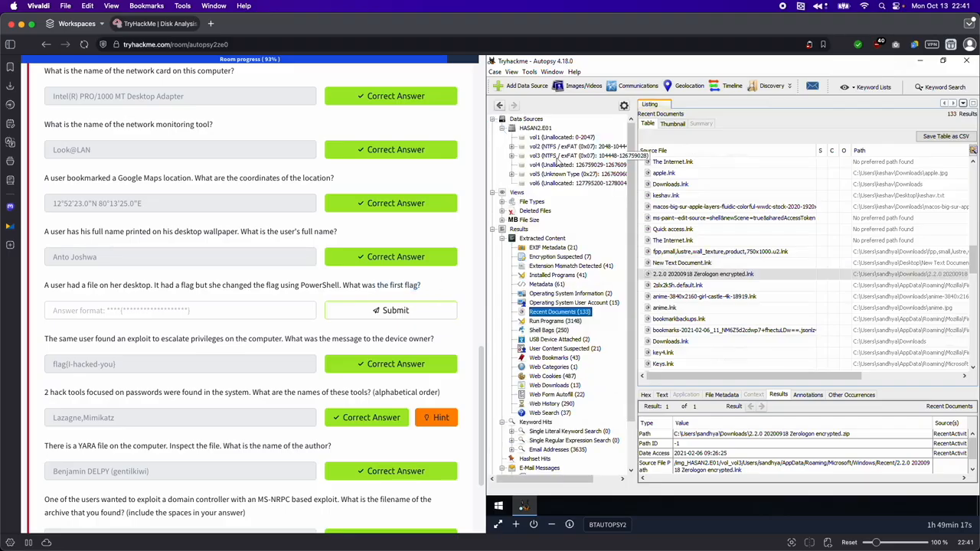
click(553, 157)
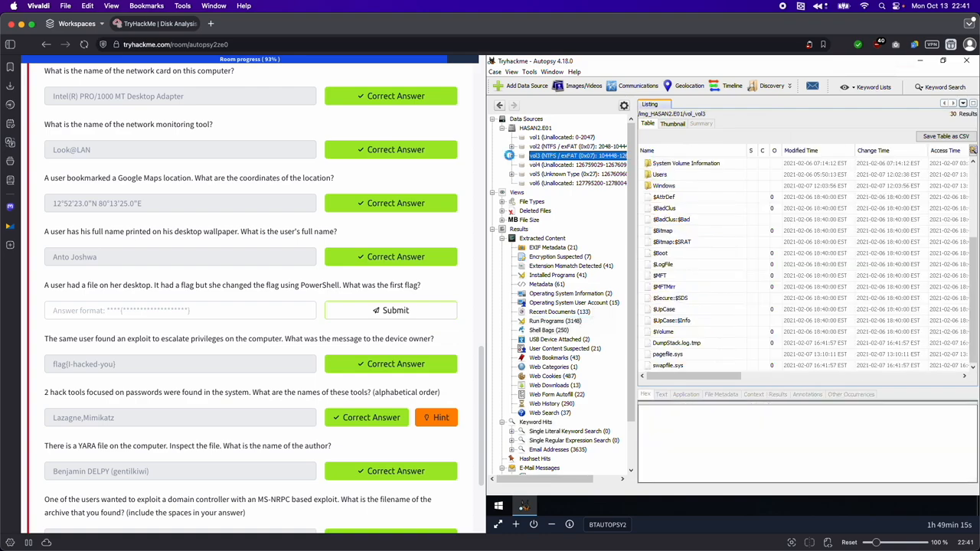
click(512, 157)
click(522, 265)
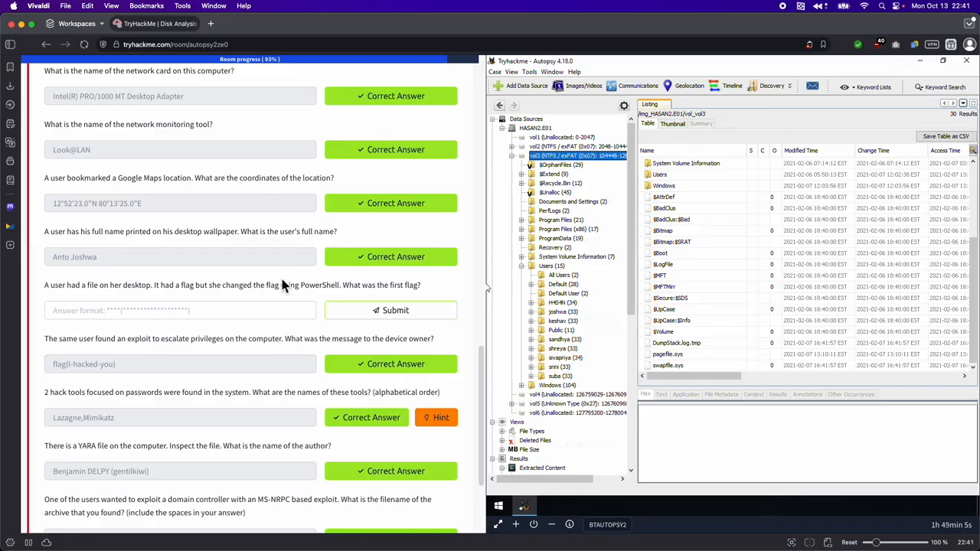
drag(67, 287, 109, 287)
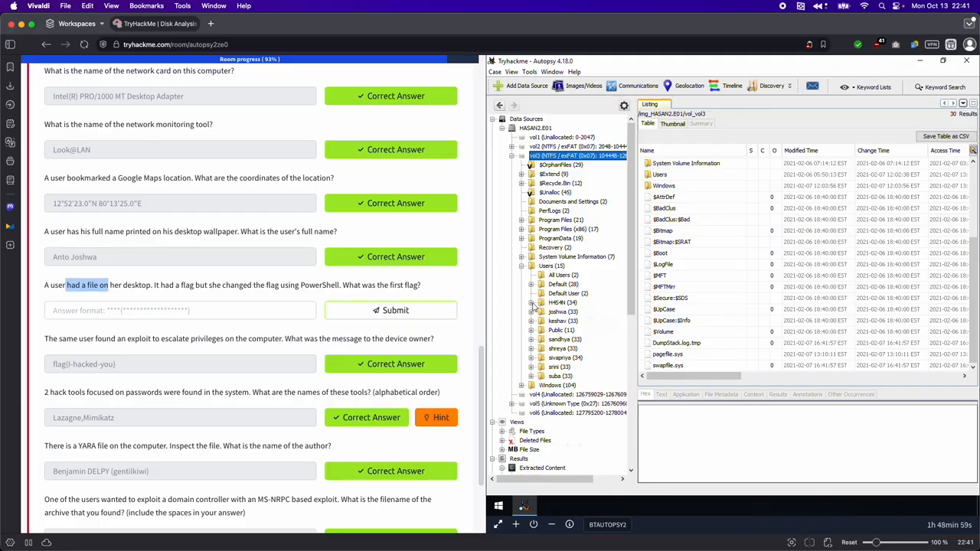
click(531, 303)
click(568, 297)
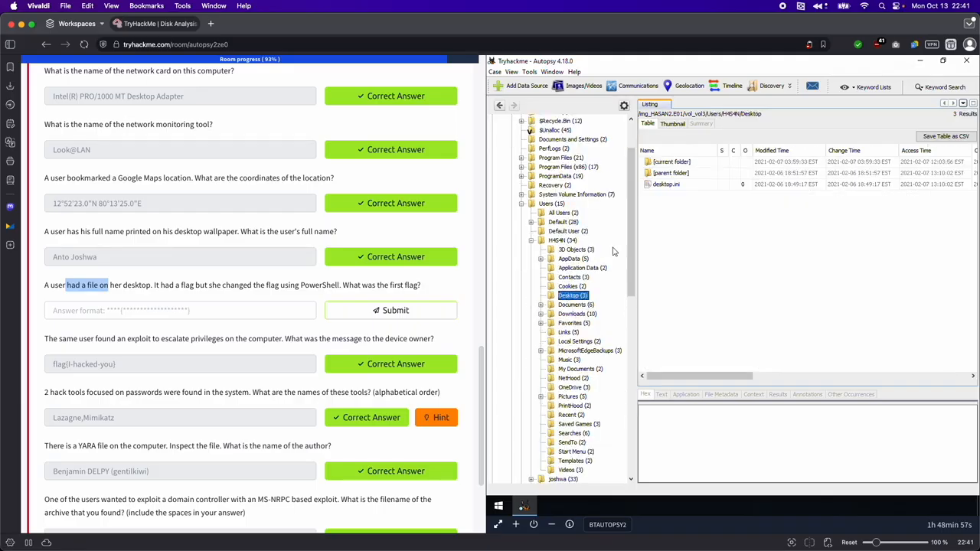
Step: Browse H4S4N's AppData/Roaming/Microsoft/Windows/PowerShell/PSReadLine folder and view the text of ConsoleHost_history.txt
click(540, 259)
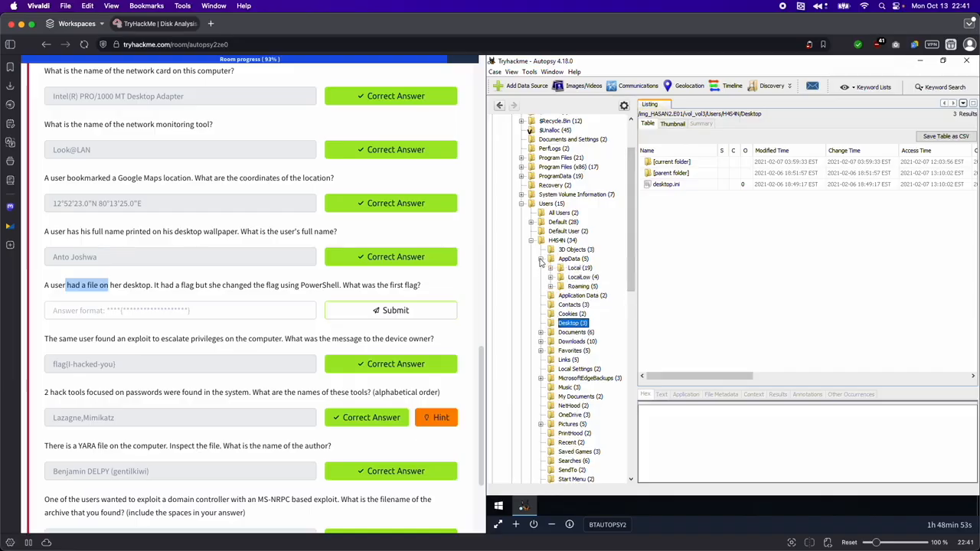
click(550, 287)
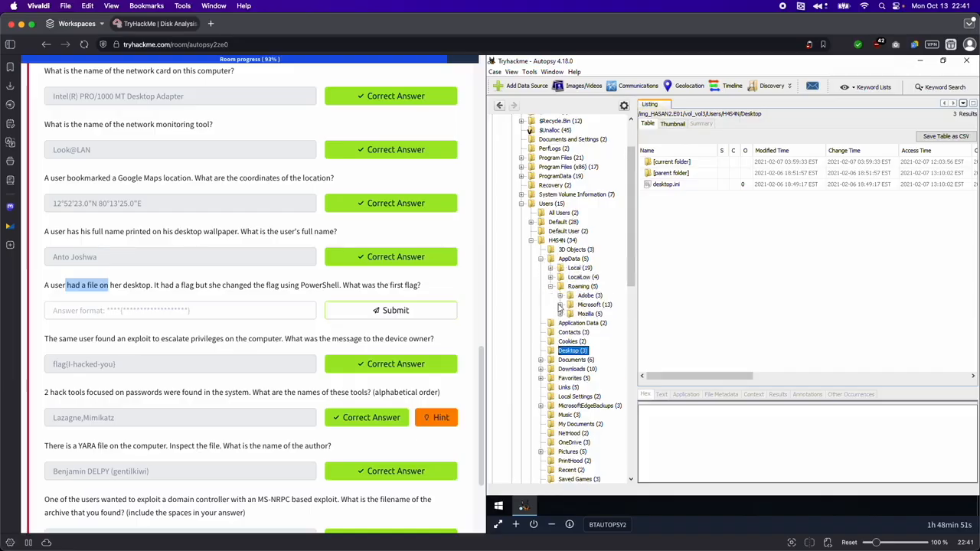
click(560, 305)
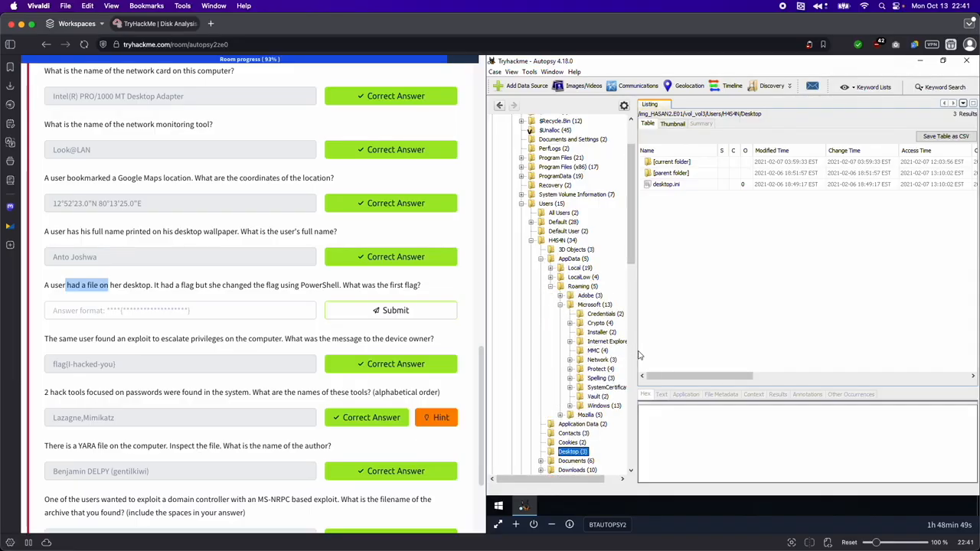
drag(649, 352, 674, 352)
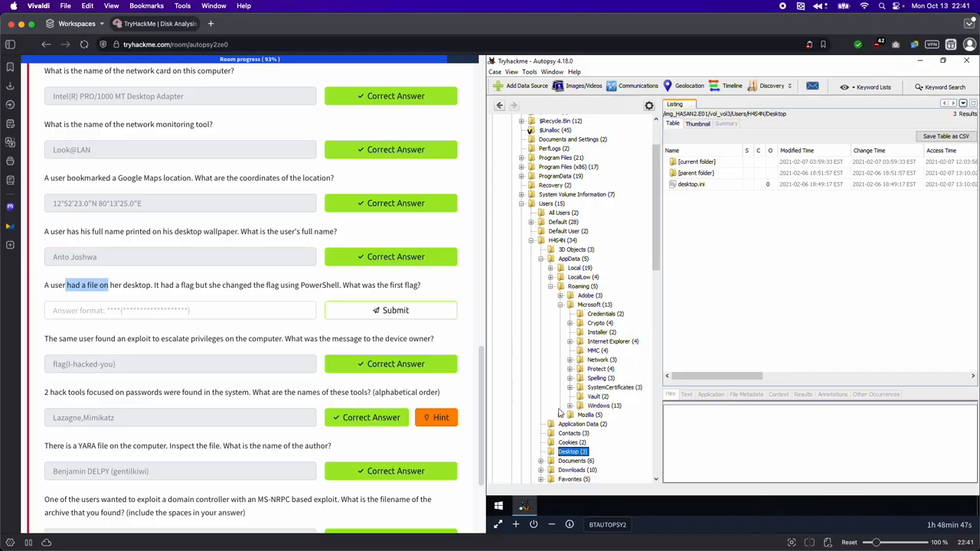
click(570, 406)
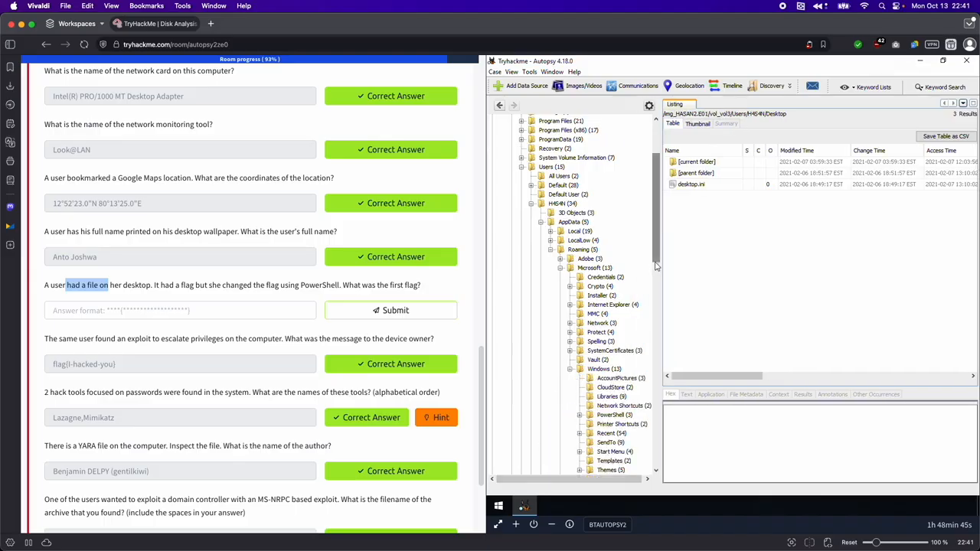
drag(656, 258, 654, 272)
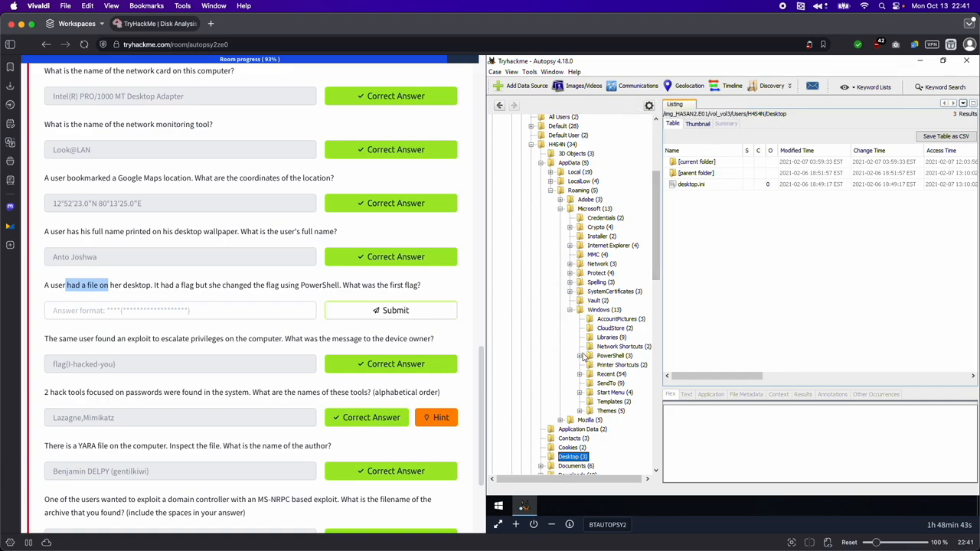
click(580, 356)
click(621, 367)
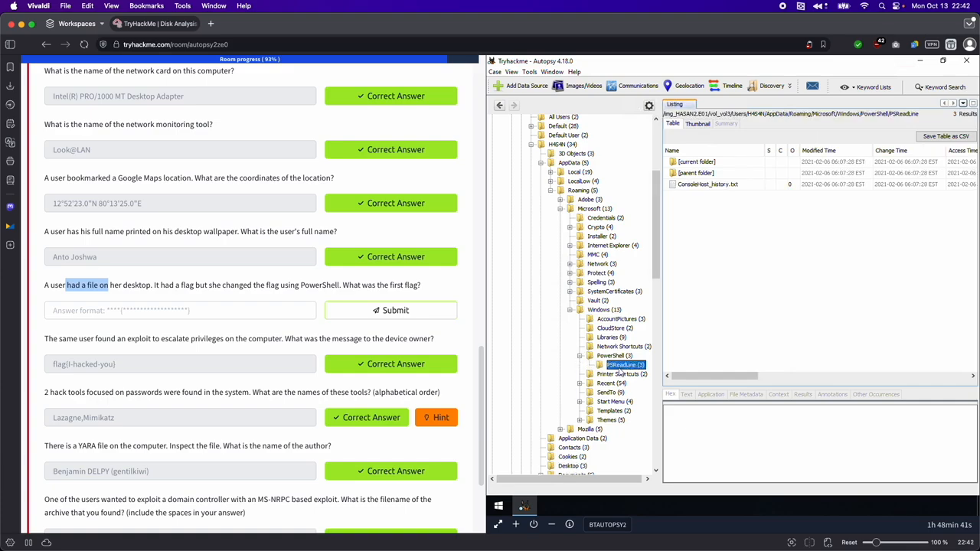
click(707, 186)
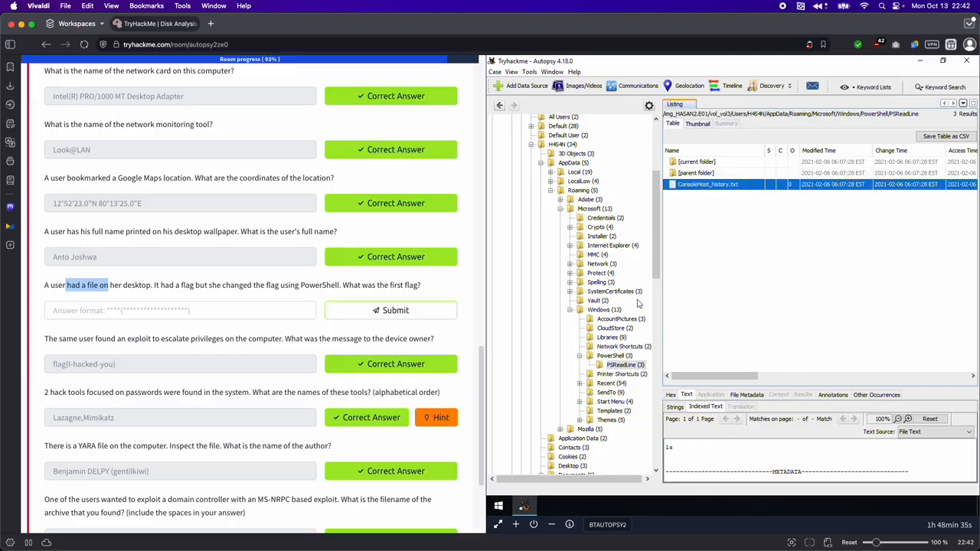
Step: Expand AppData/Roaming/Microsoft/Windows in the user profile listed just after H4S4N and check for a PowerShell folder
scroll(647, 284, down, 4)
scroll(647, 270, down, 8)
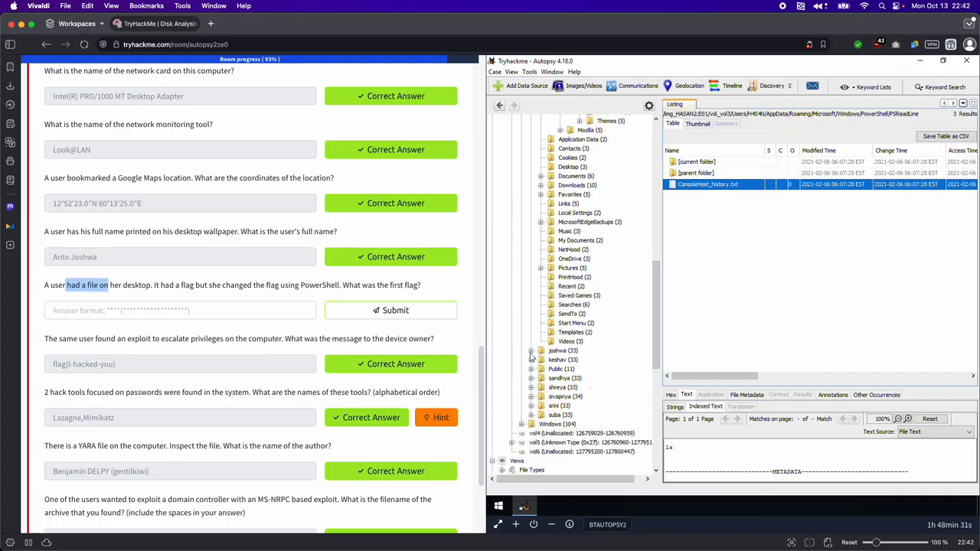
click(530, 352)
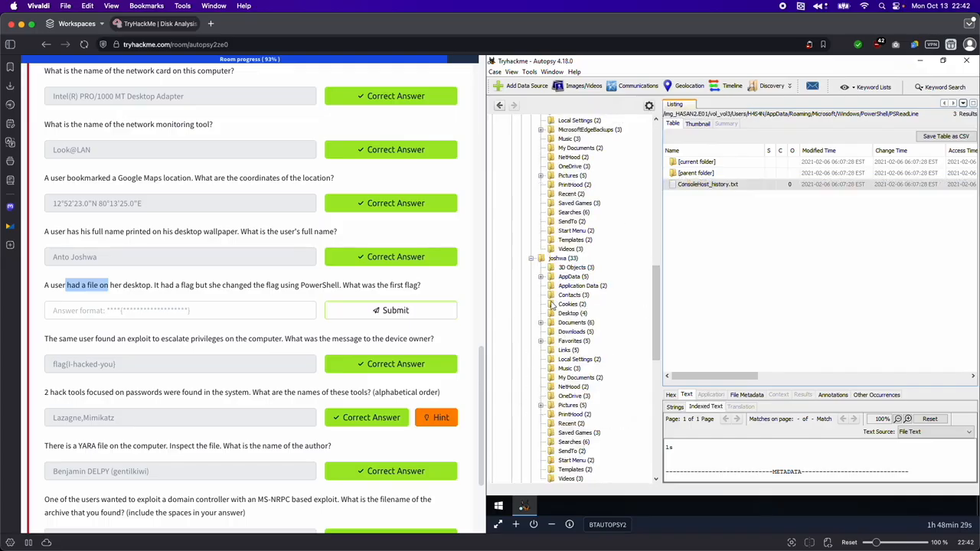
click(541, 276)
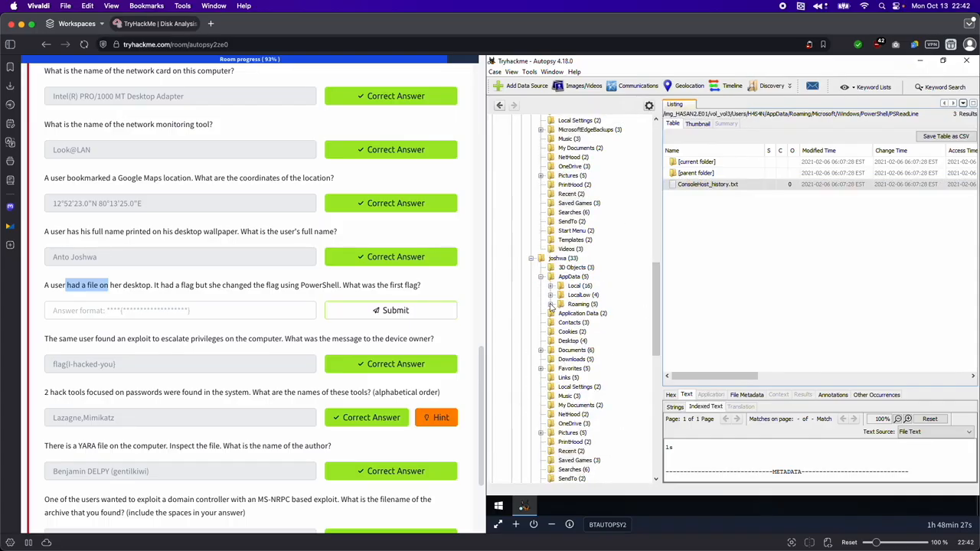
click(550, 304)
click(561, 322)
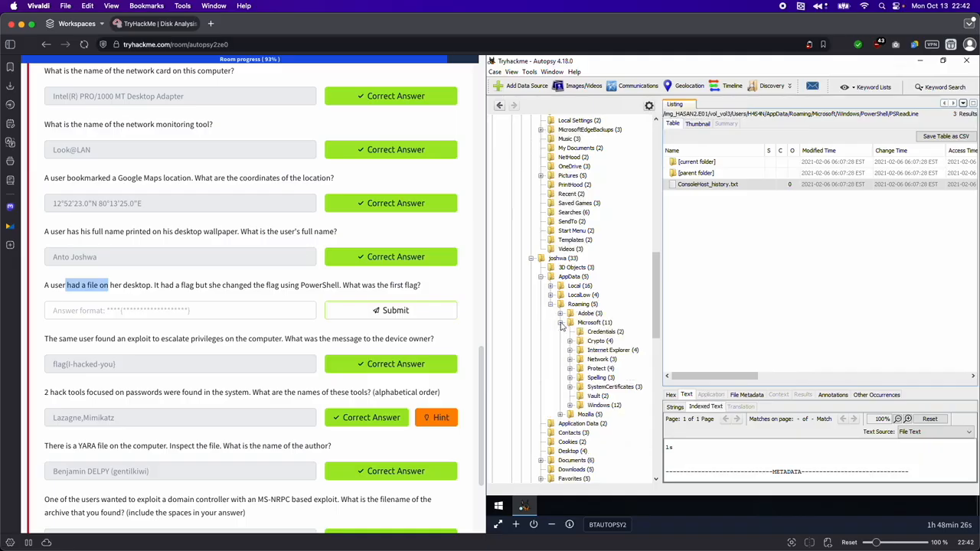
click(569, 406)
drag(657, 315, 650, 330)
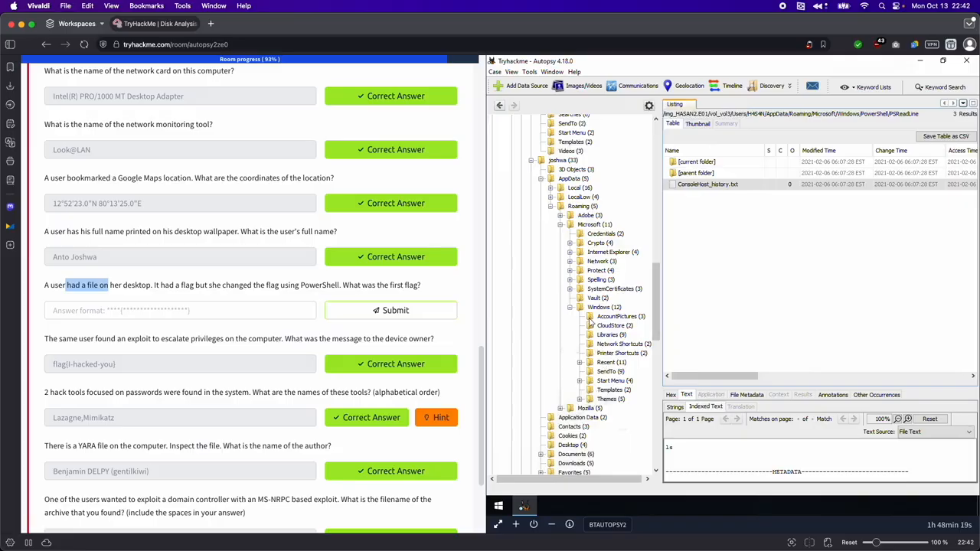
Step: Expand AppData/Roaming/Microsoft/Windows in the user profile just before Public and check for a PowerShell folder
drag(657, 318, 639, 387)
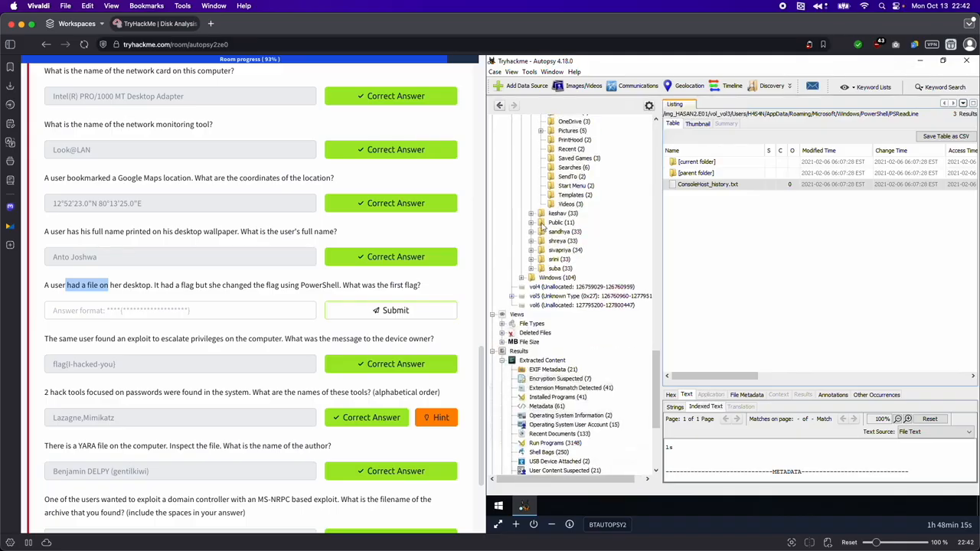
click(531, 214)
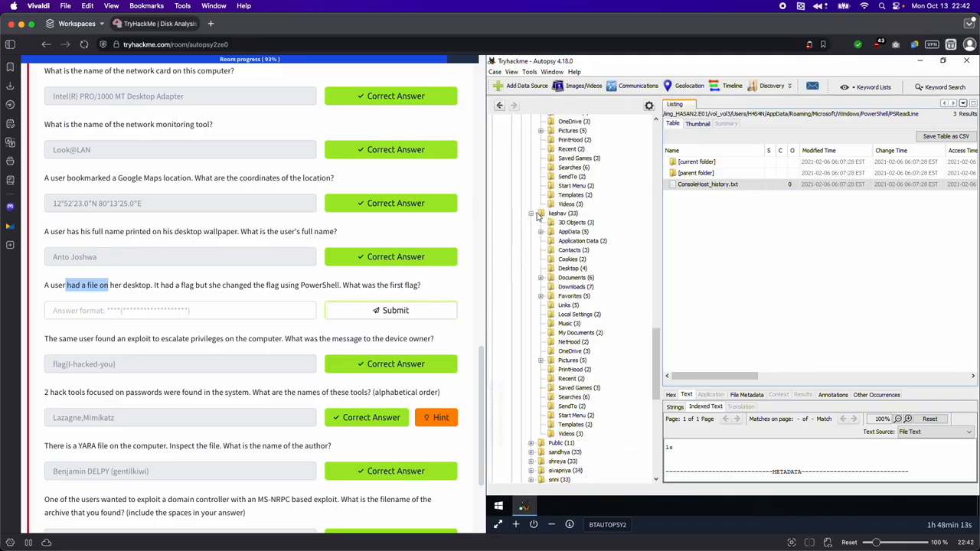
click(540, 232)
click(551, 258)
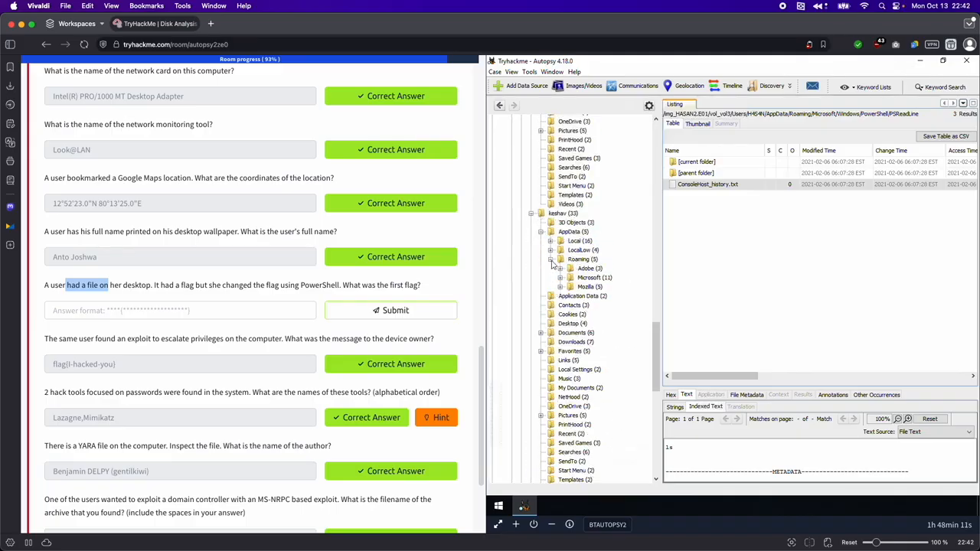
click(560, 278)
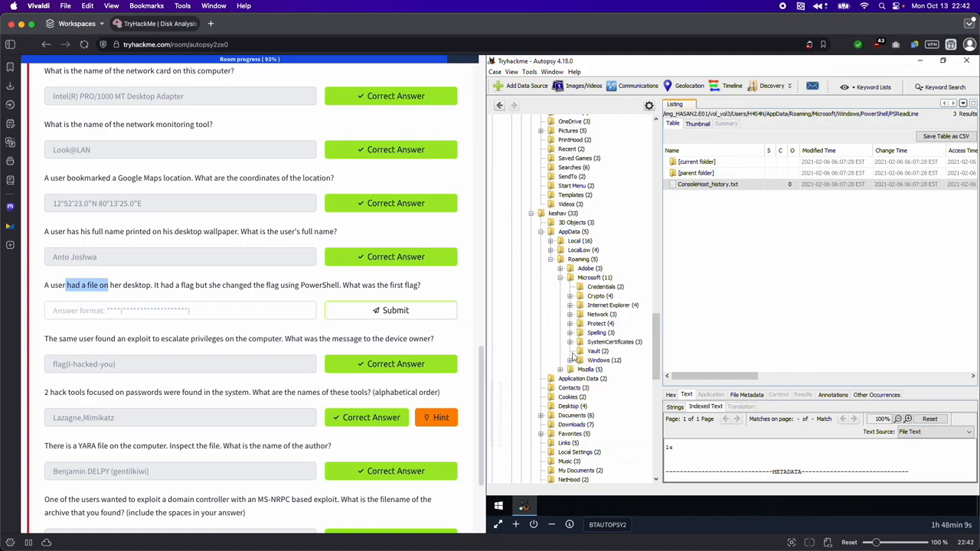
click(570, 360)
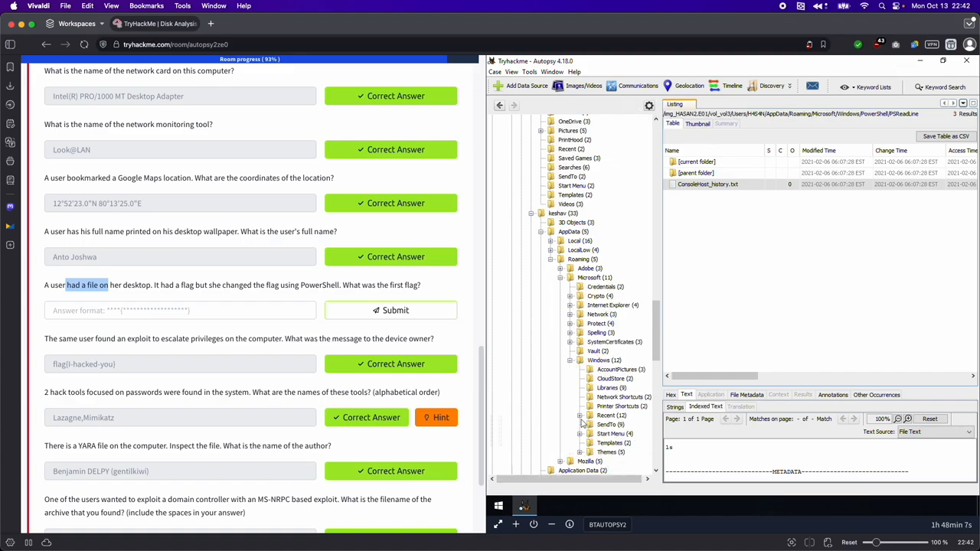
Step: Browse the user profile just after Public to AppData/Roaming/Microsoft/Windows/PowerShell and list its PSReadLine folder
drag(653, 347, 636, 403)
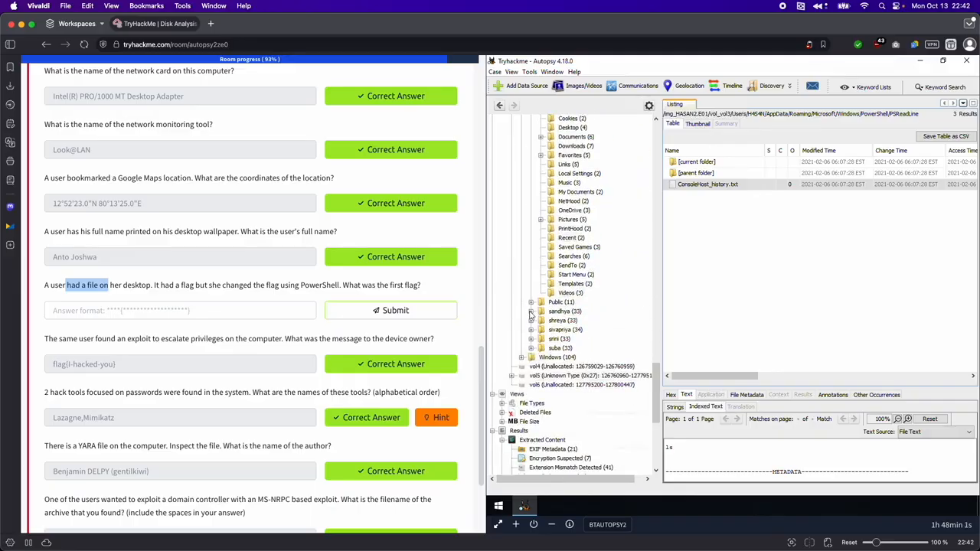
click(530, 312)
click(541, 276)
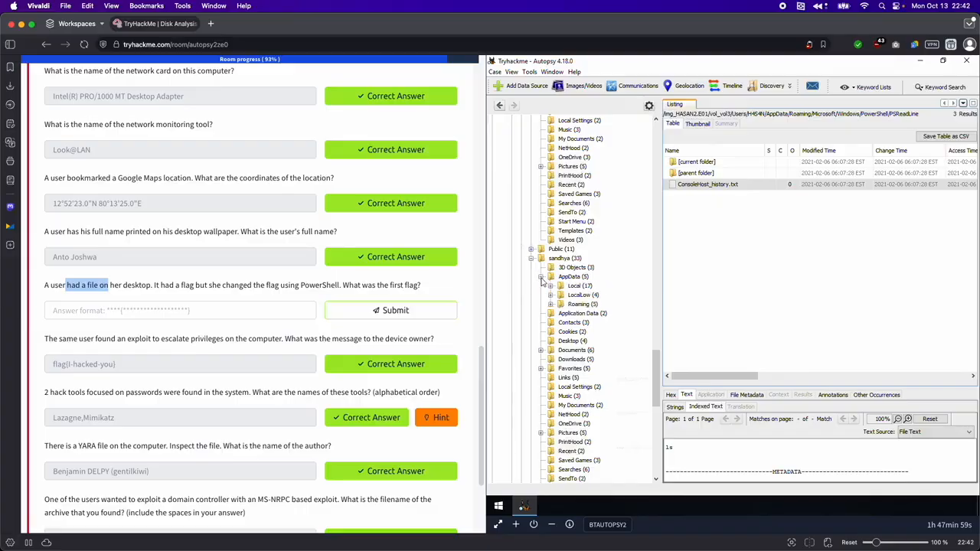
click(551, 304)
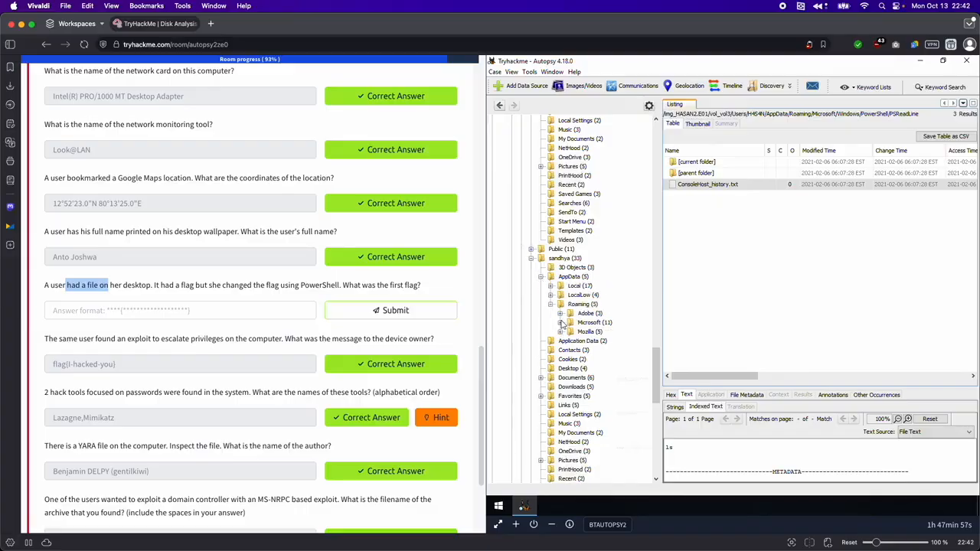
click(561, 322)
click(569, 405)
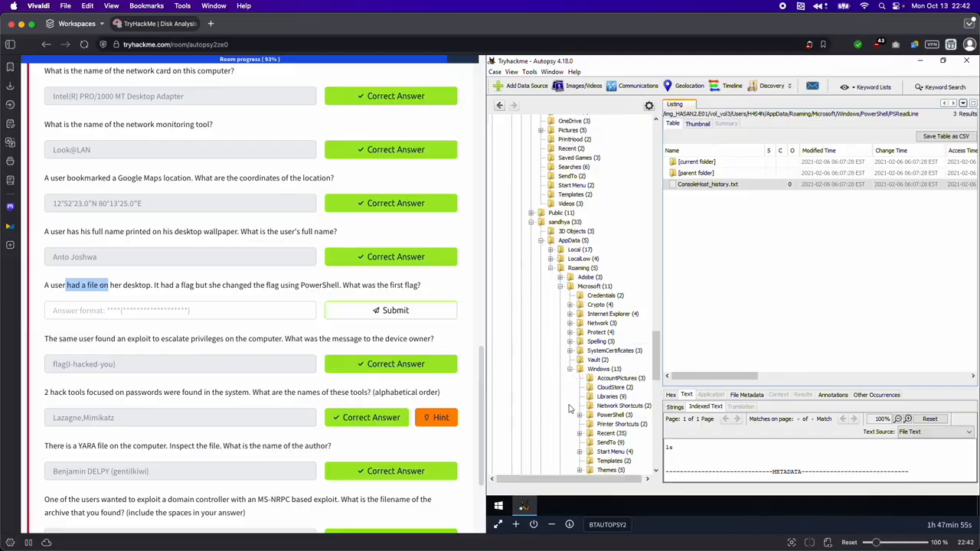
scroll(622, 383, down, 2)
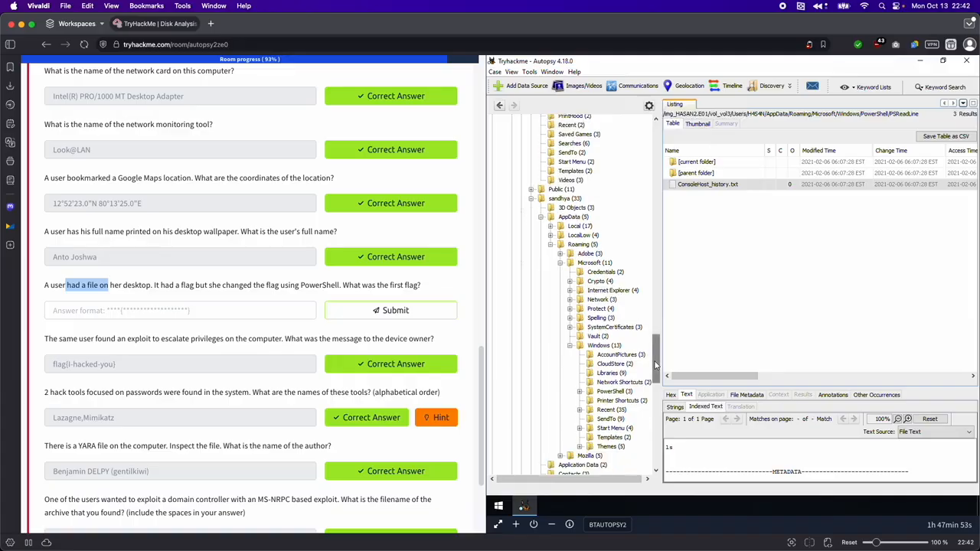
click(614, 373)
click(579, 374)
click(615, 381)
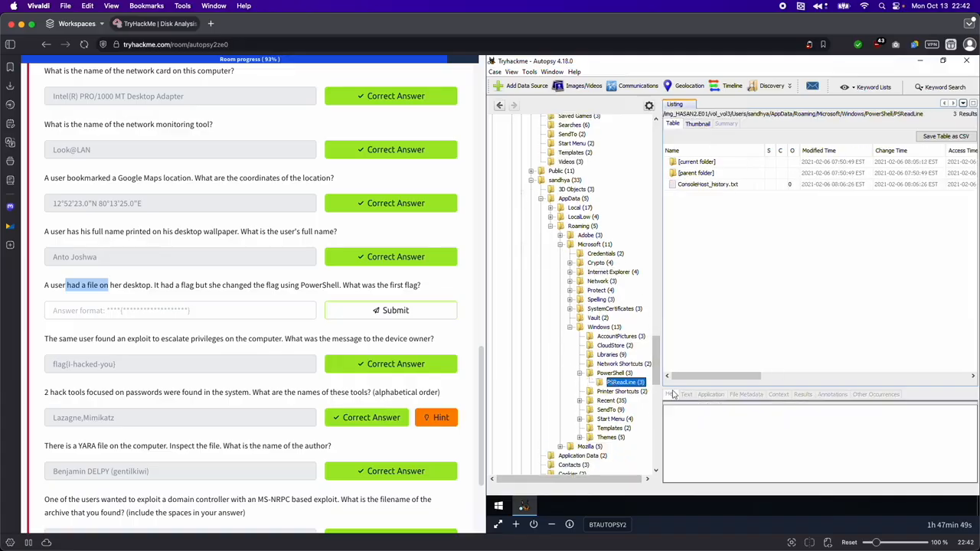
Step: Browse the second user profile after Public to AppData/Roaming/Microsoft/Windows/PowerShell and list its PSReadLine folder
drag(657, 357, 641, 405)
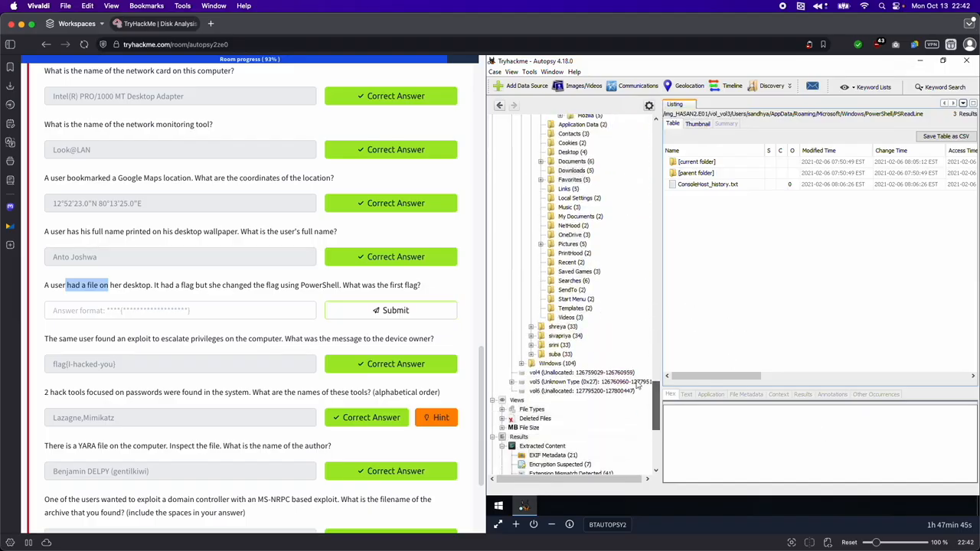
click(530, 327)
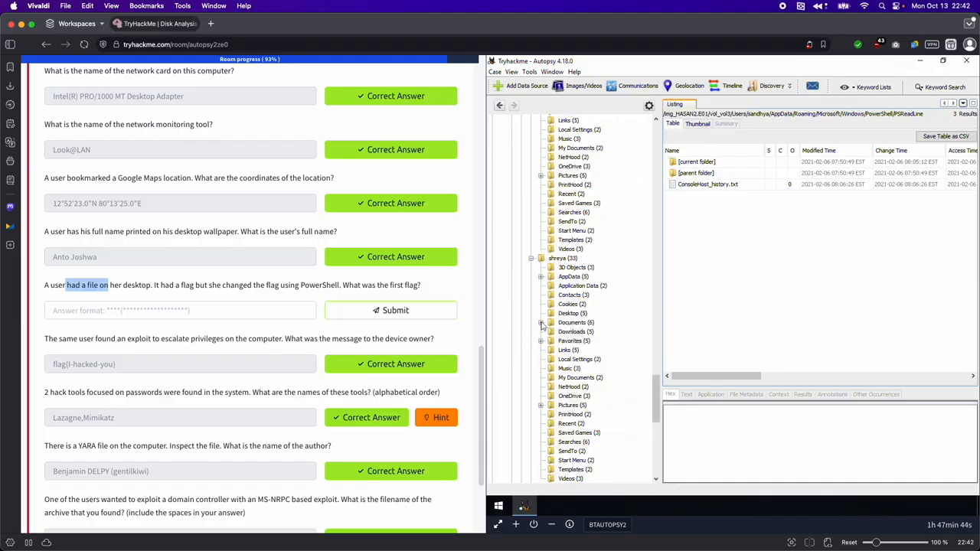
click(541, 277)
click(551, 304)
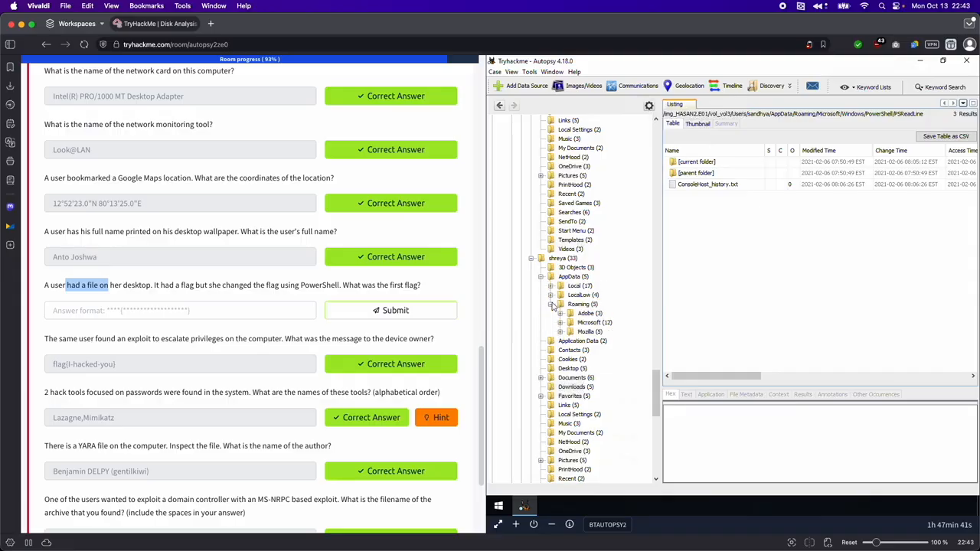
click(559, 323)
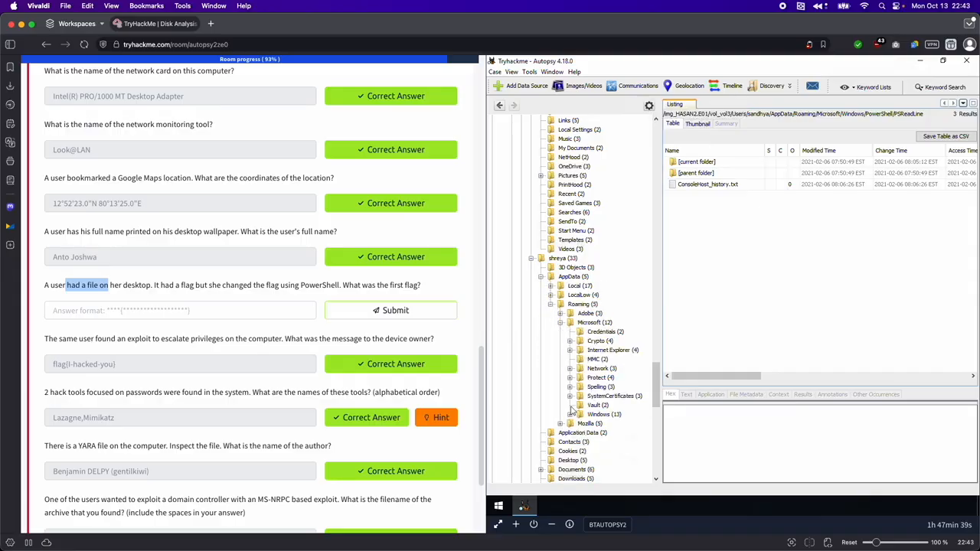
click(570, 415)
click(580, 415)
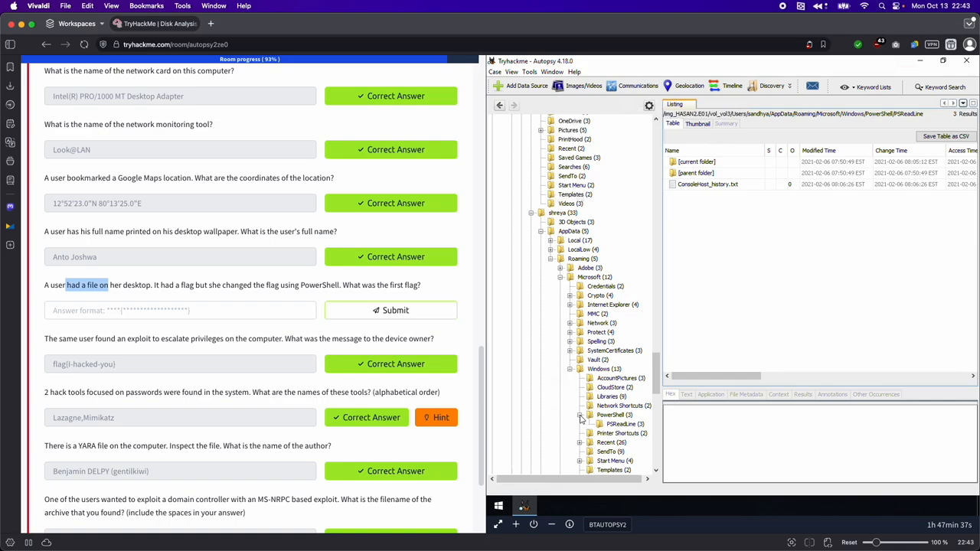
click(614, 425)
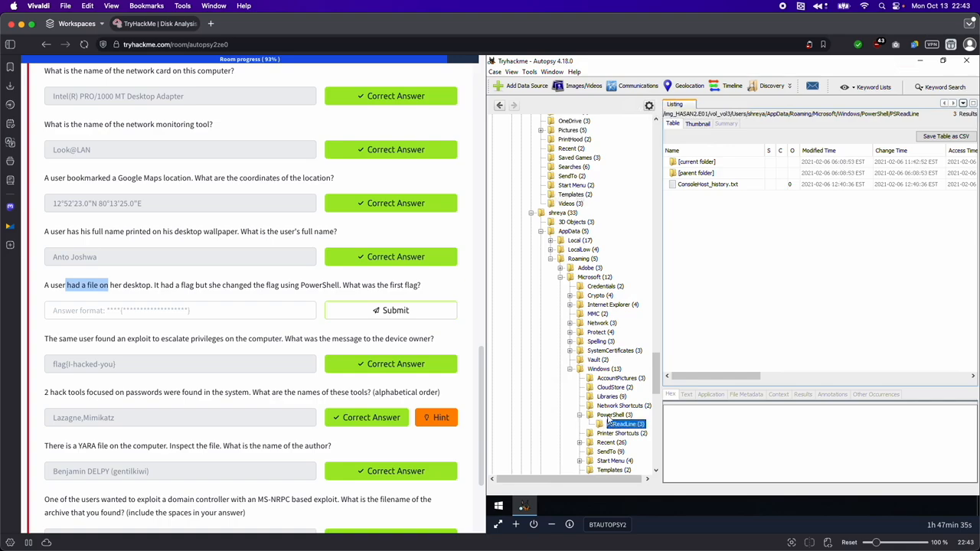
double_click(610, 417)
double_click(611, 418)
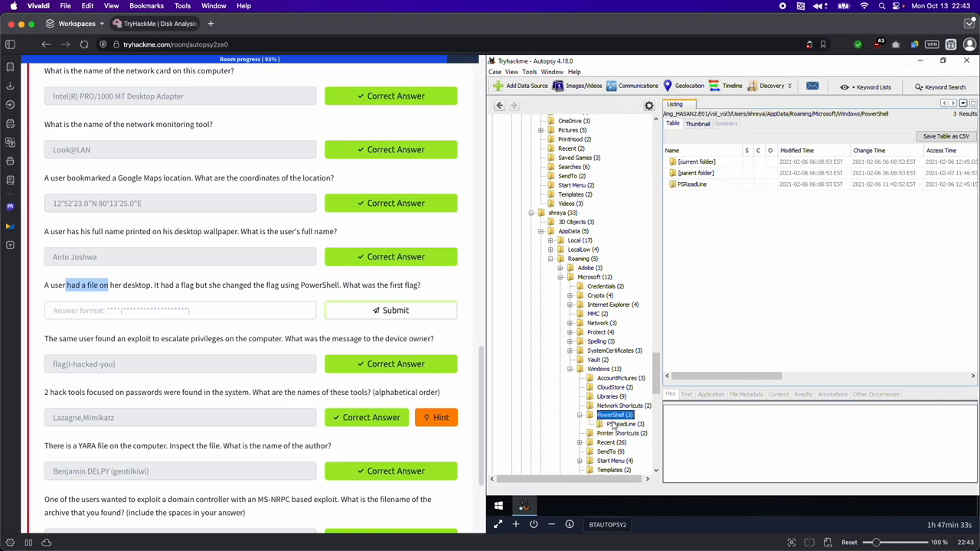
click(613, 425)
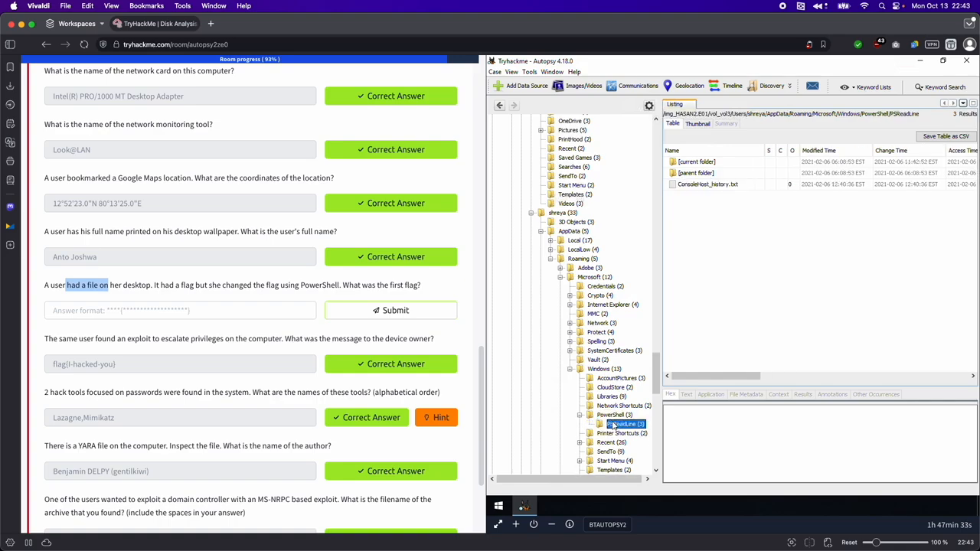
Step: Read the text of this profile's ConsoleHost_history.txt for flag changes and highlight the first flag added to the user's text file
click(706, 185)
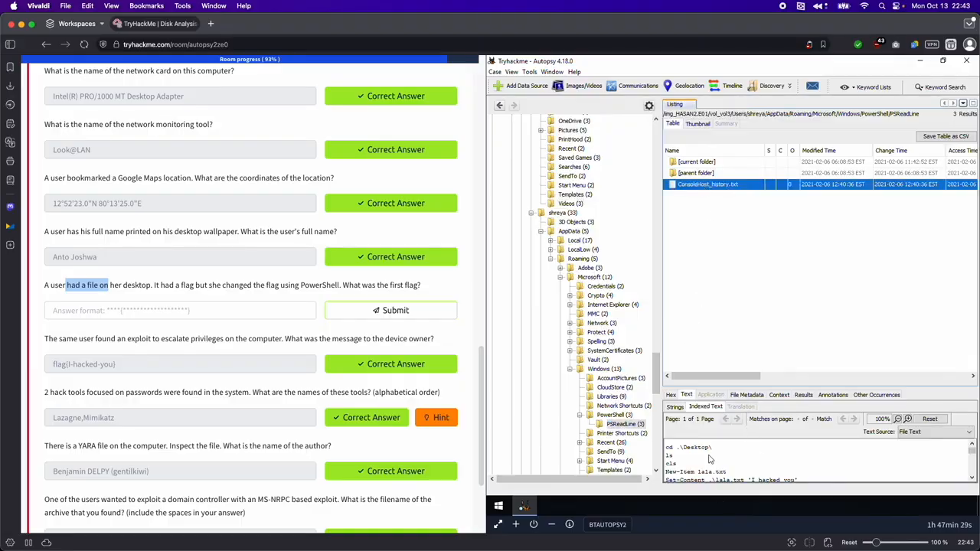
click(971, 478)
click(971, 479)
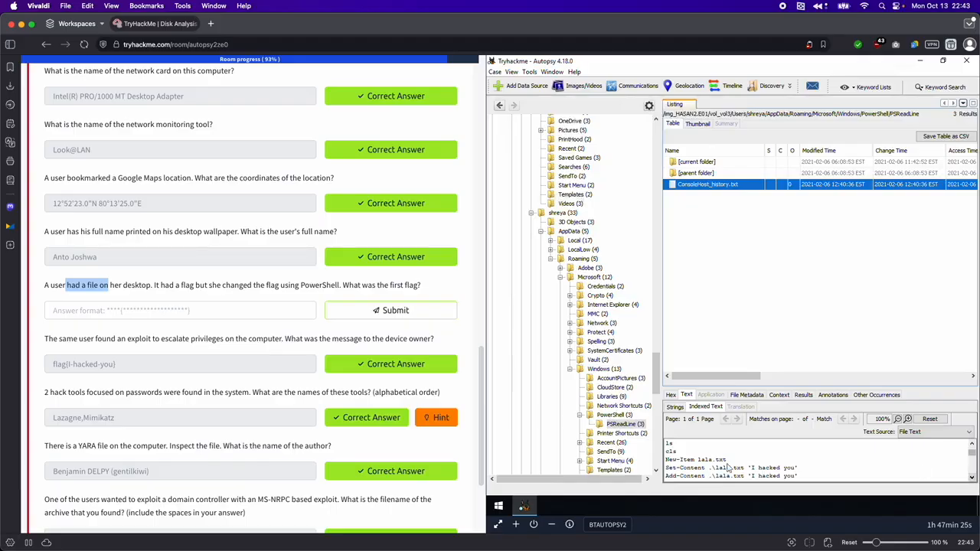
click(971, 478)
click(971, 479)
click(971, 478)
click(971, 478)
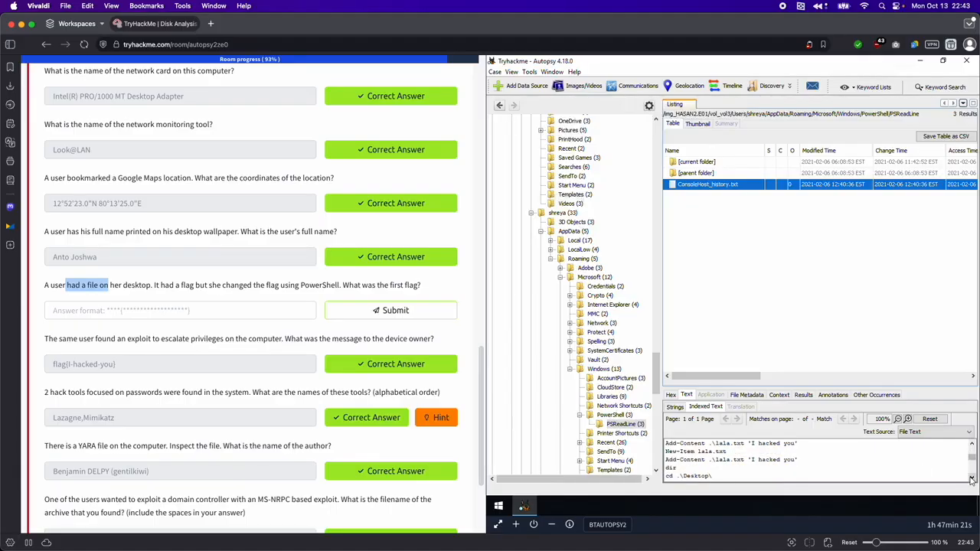
click(971, 478)
click(971, 478)
click(971, 479)
click(971, 478)
click(971, 478)
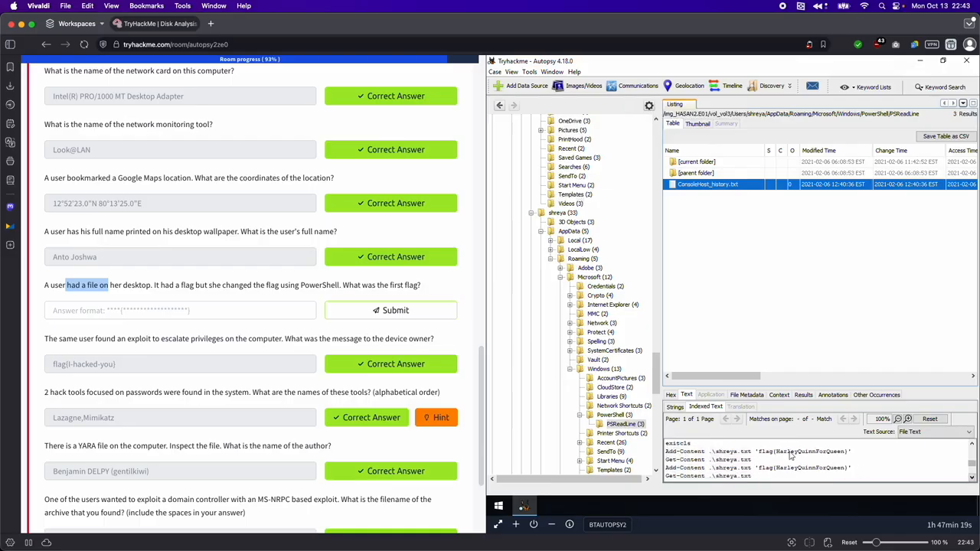
click(972, 478)
click(973, 479)
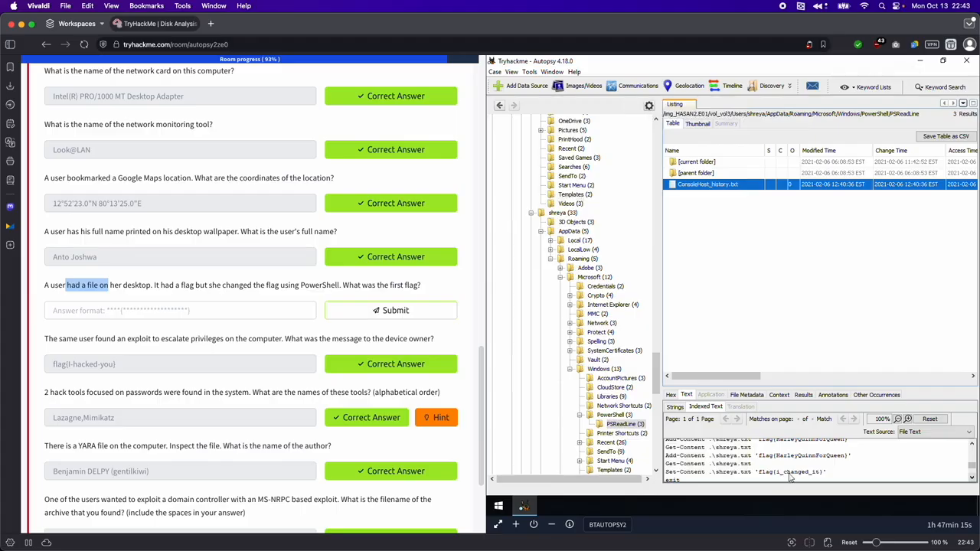
click(971, 444)
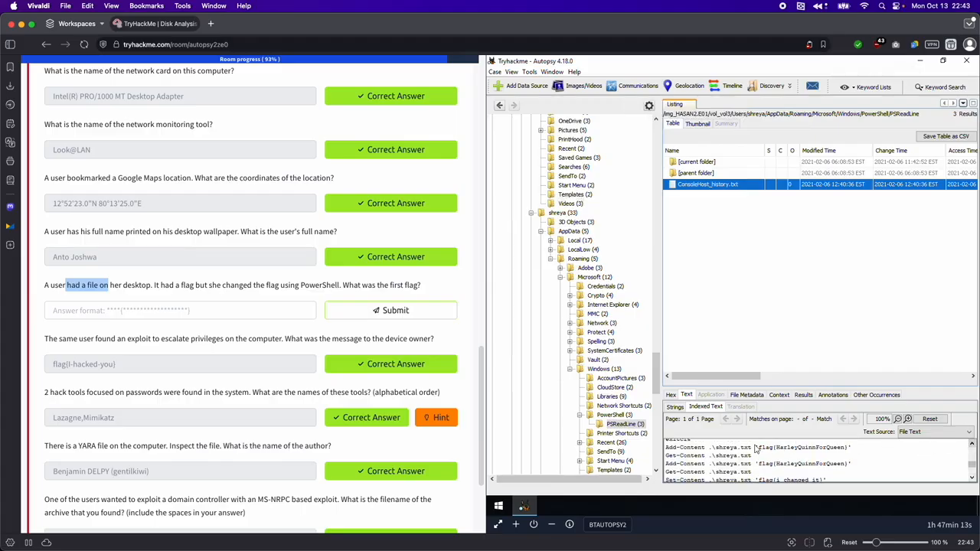
drag(760, 452, 846, 453)
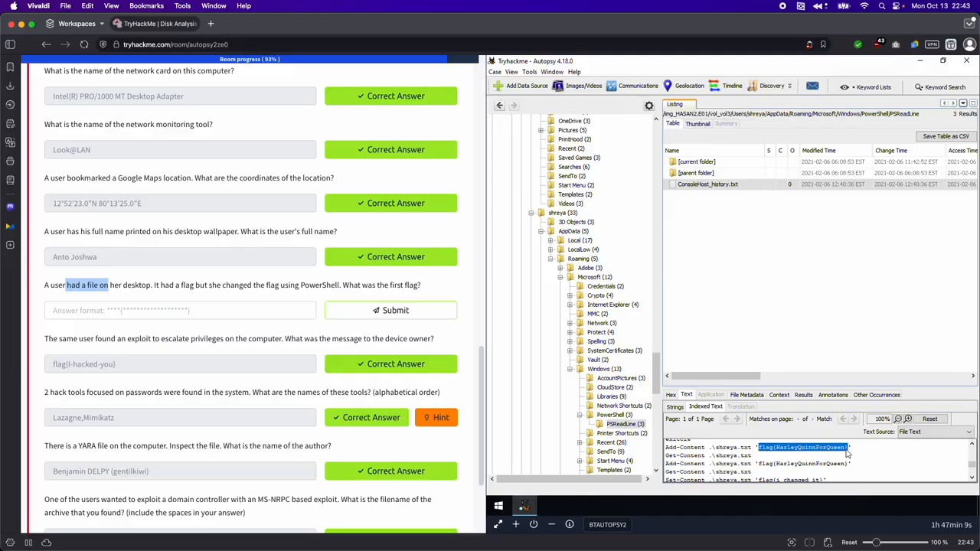
click(176, 312)
text(tube.com)
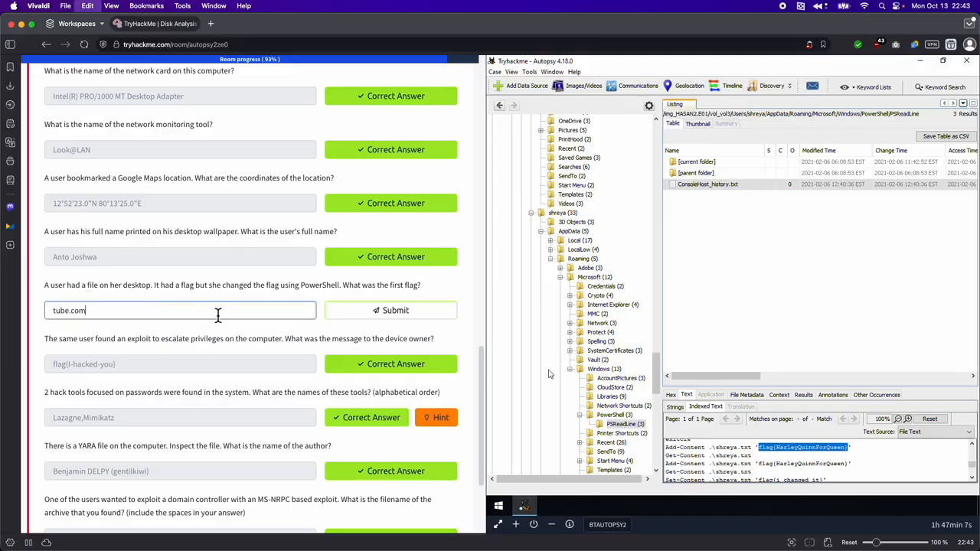
drag(328, 307, 5, 299)
double_click(117, 310)
key(BackSpace)
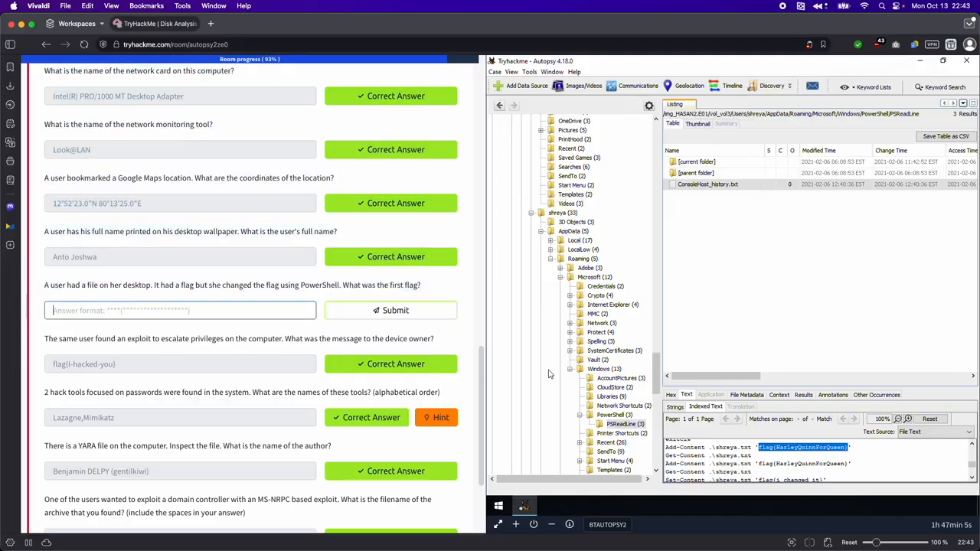
Step: Copy the highlighted flag into the first-flag PowerShell question as "flag{HarleyQuinnForQueen}" and submit the answer
right_click(777, 450)
click(791, 457)
click(97, 315)
text(flag{HarleyQuinnForQueen})
click(375, 313)
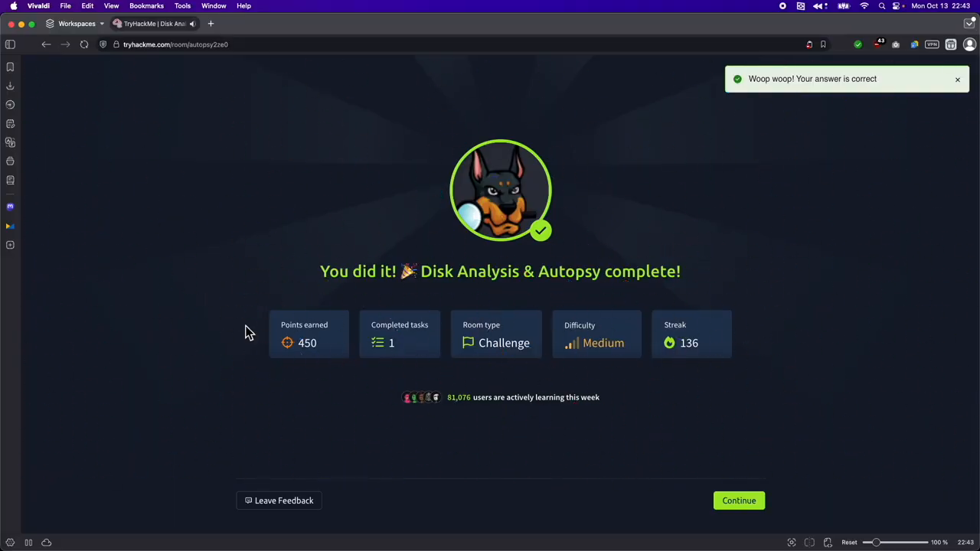
drag(527, 273, 625, 273)
click(624, 206)
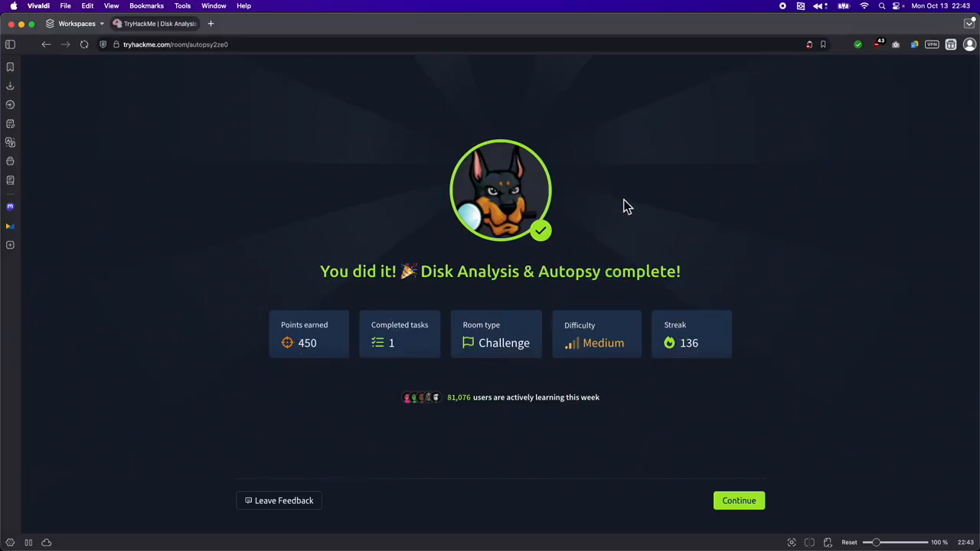